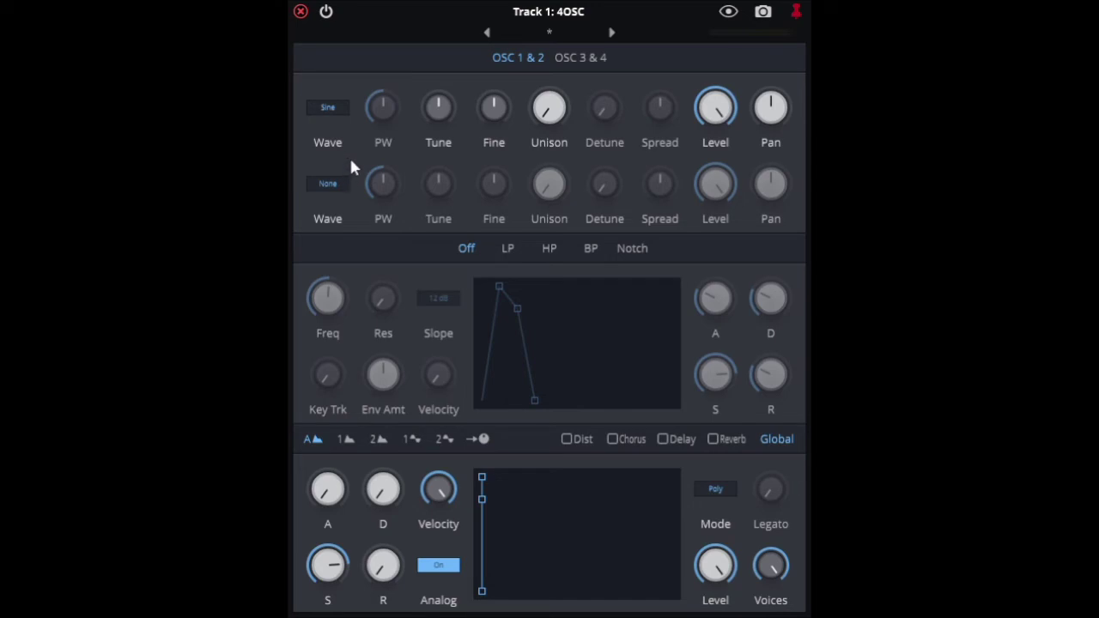
Step: Switch oscillator 1's wave to Square and raise the amp envelope's sustain to 100%
key("Down")
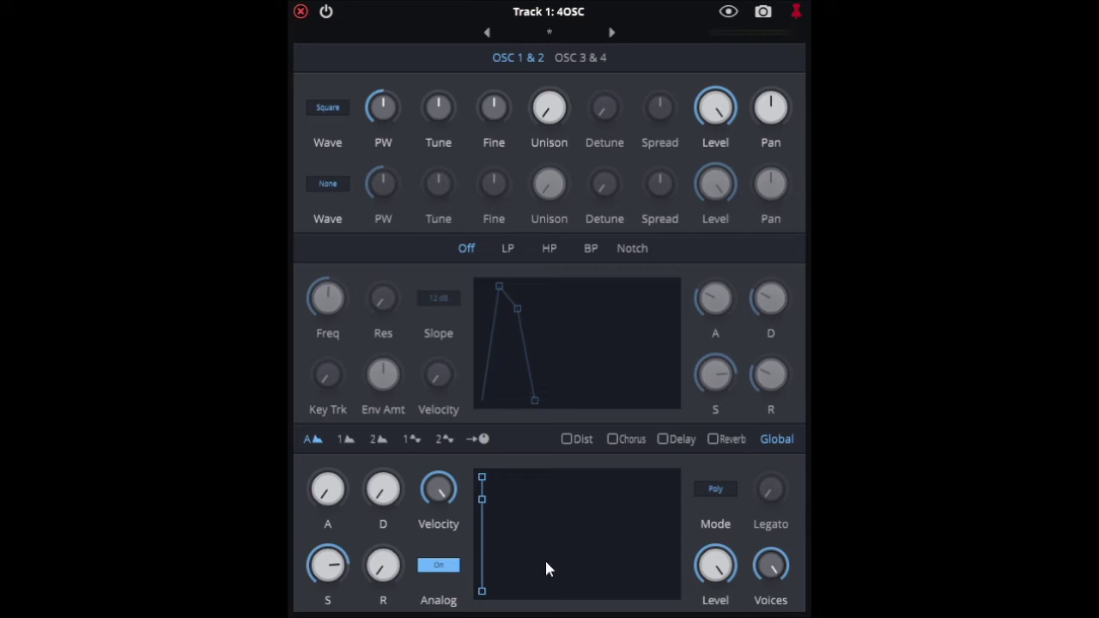
mouse_move(335, 592)
left_click_drag(334, 584, 334, 546)
mouse_move(342, 502)
mouse_move(329, 606)
mouse_move(384, 606)
mouse_move(323, 568)
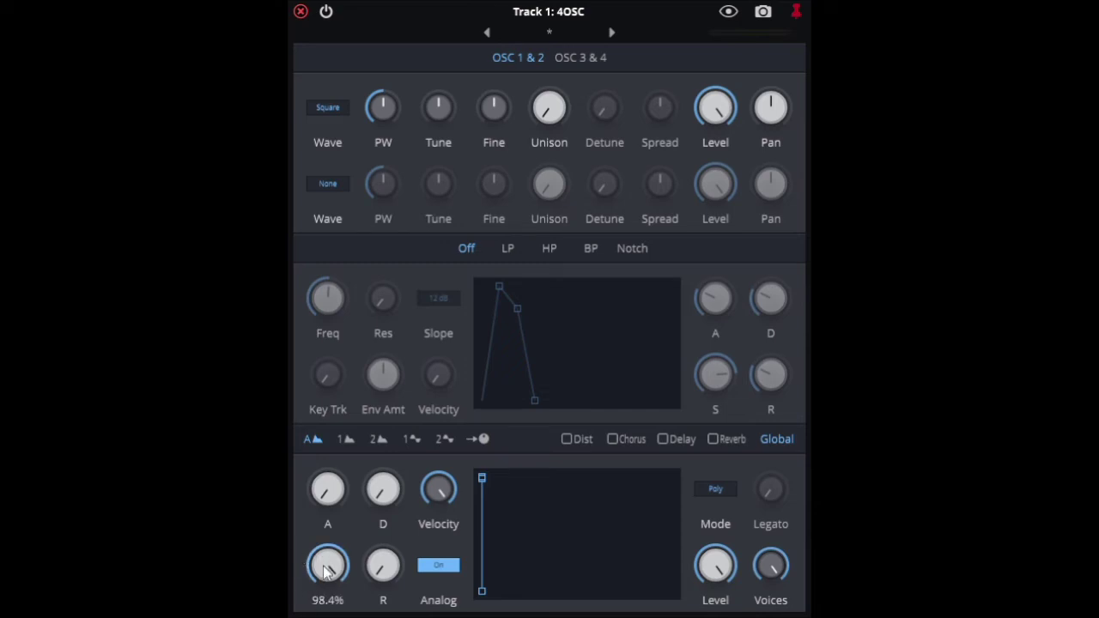
left_click_drag(326, 568, 329, 558)
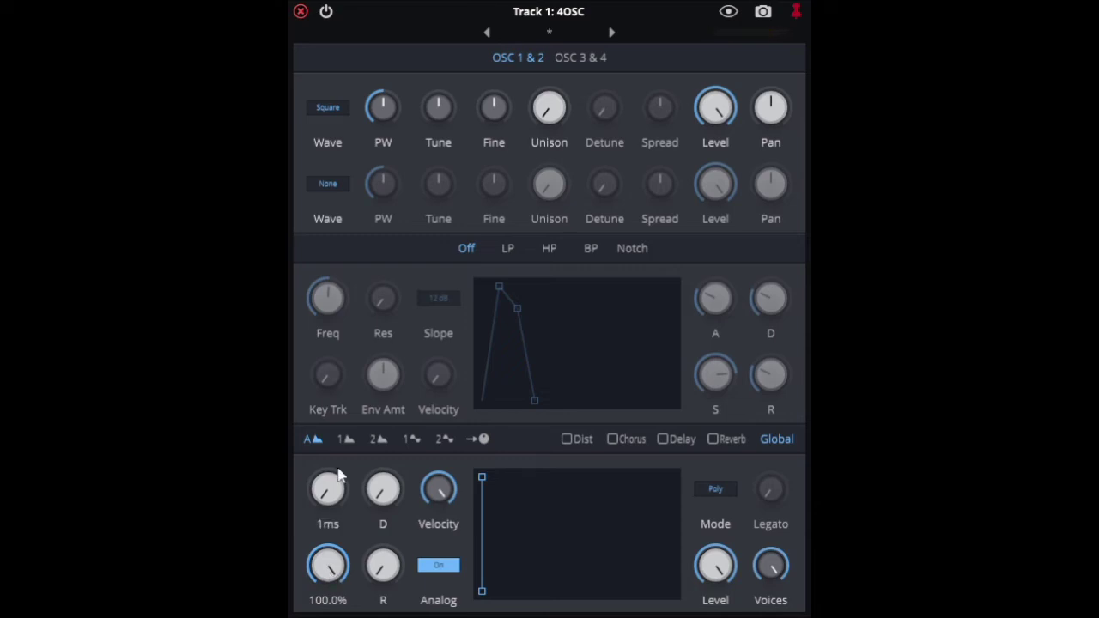
Step: Try a slower attack on the amp envelope, and return the attack to its minimum
mouse_move(327, 534)
left_click_drag(329, 513, 336, 435)
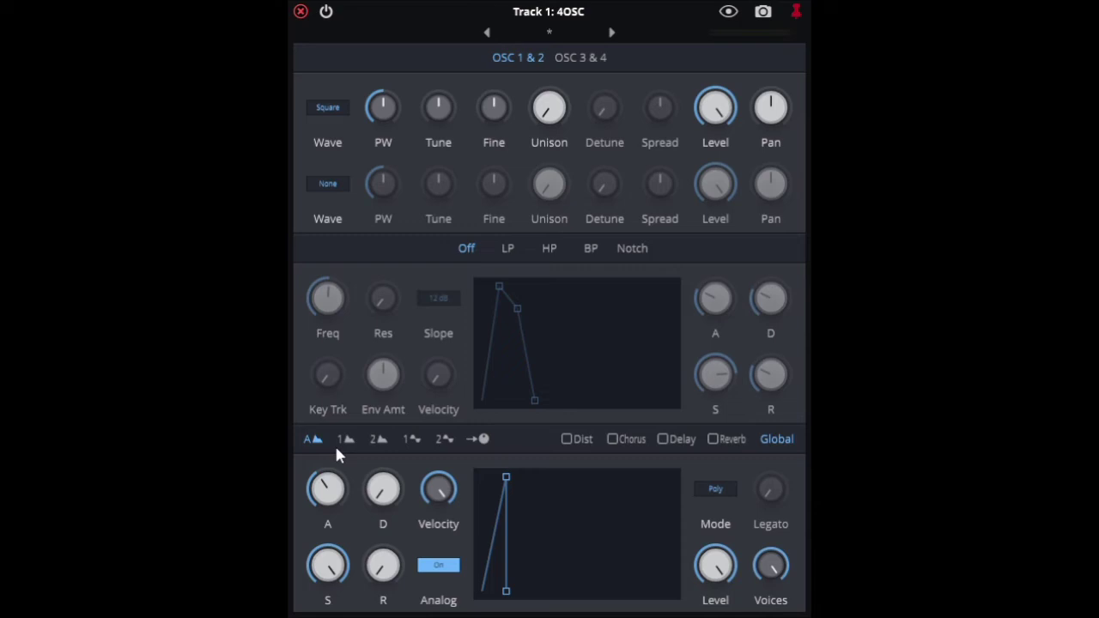
mouse_move(335, 482)
left_click_drag(330, 494, 335, 558)
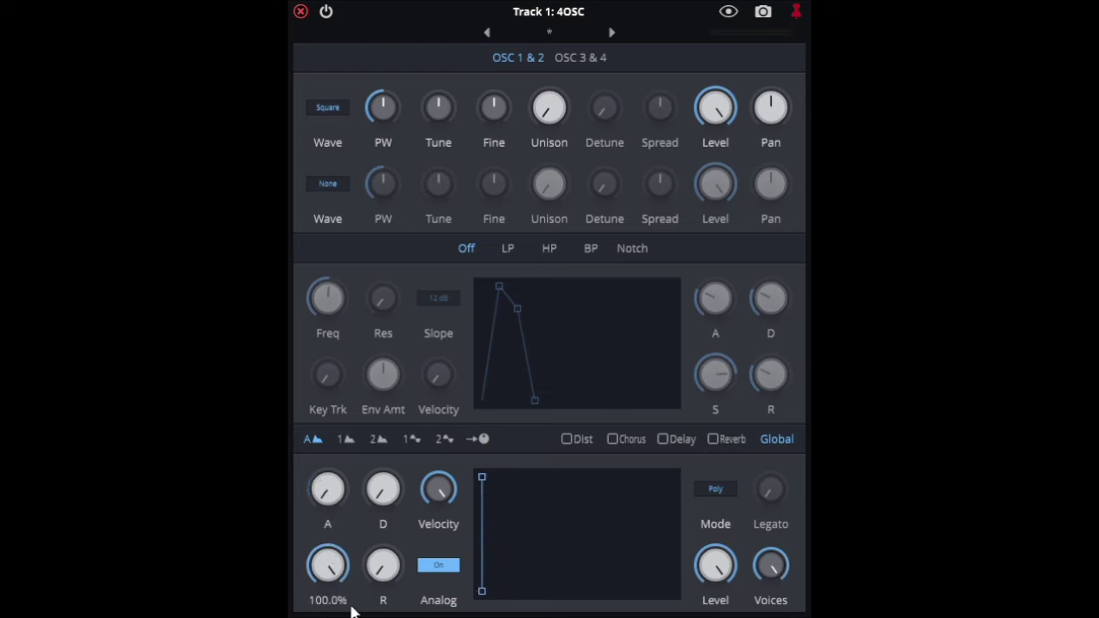
Step: Lengthen the amp envelope's decay and lower its sustain to a small fraction of full level
left_click_drag(384, 490, 393, 403)
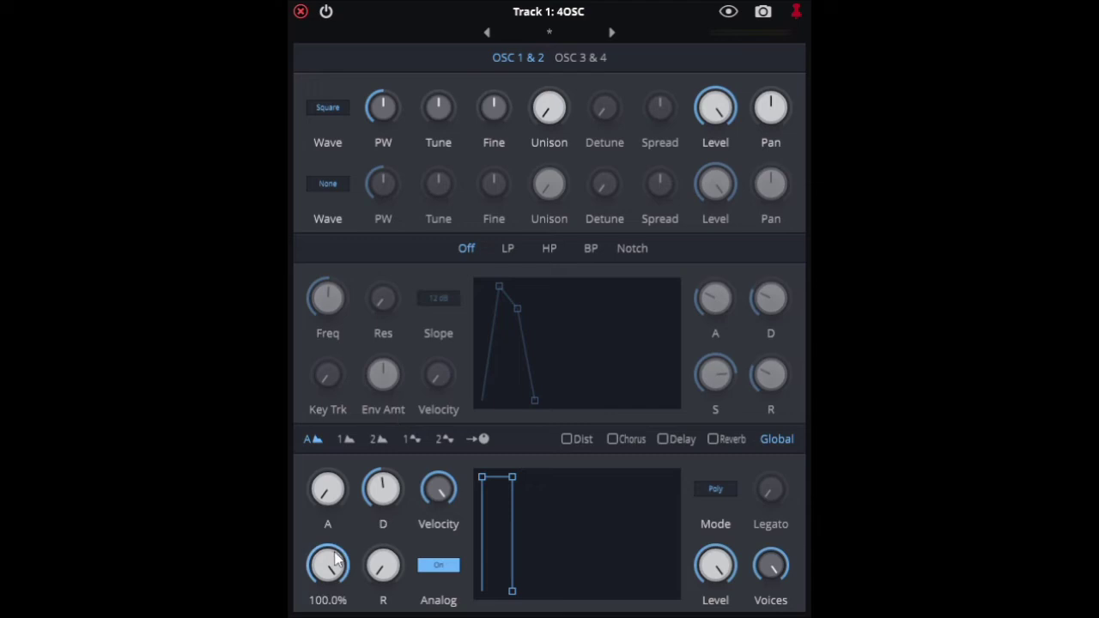
left_click_drag(333, 574, 334, 614)
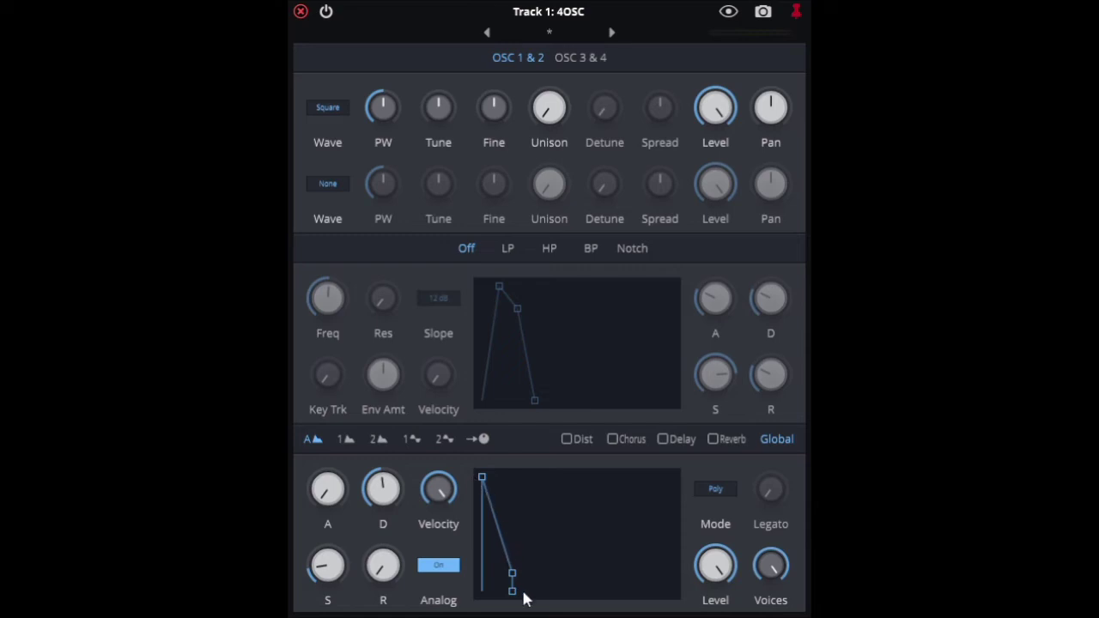
mouse_move(330, 592)
mouse_move(395, 512)
Step: Try a longer release on the amp envelope, and return the release to its minimum
mouse_move(391, 587)
left_click_drag(391, 581, 393, 498)
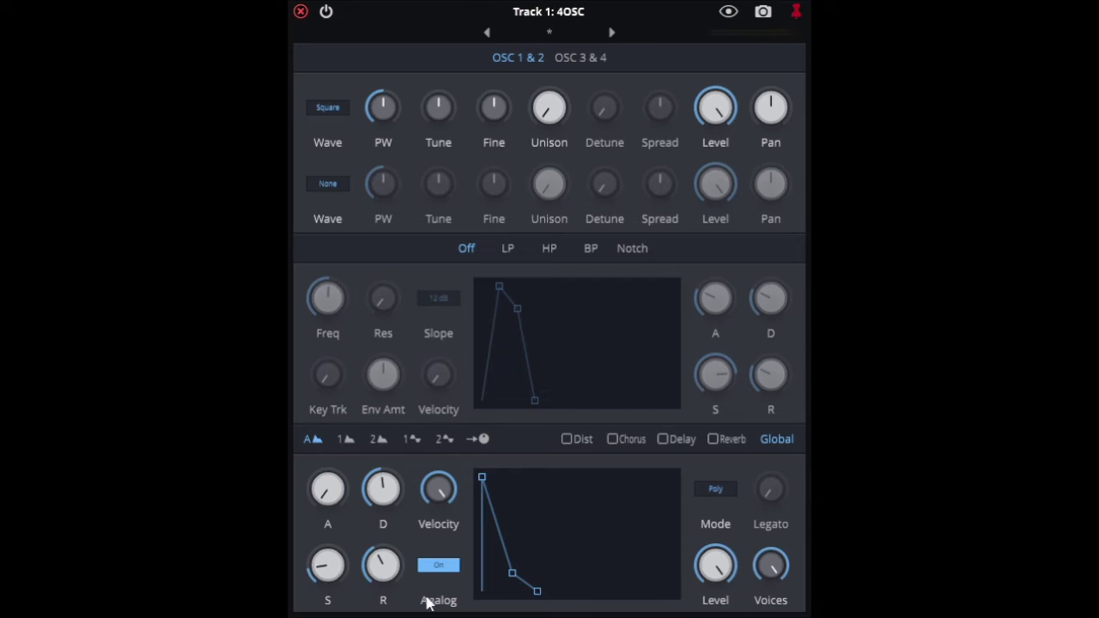
left_click_drag(387, 563, 390, 617)
Step: Turn on the LP filter and raise its envelope amount to 100%
left_click(509, 249)
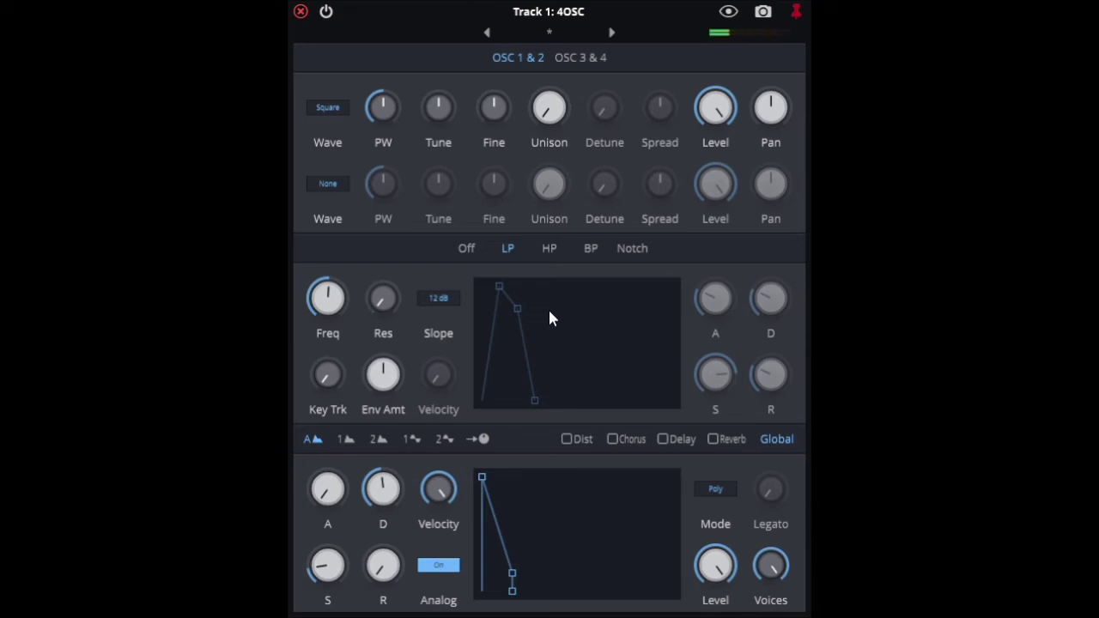
mouse_move(346, 309)
mouse_move(334, 316)
left_mouse_down()
mouse_move(341, 248)
mouse_move(341, 324)
left_mouse_up()
mouse_move(384, 371)
mouse_move(330, 314)
left_click_drag(382, 394, 388, 327)
left_click_drag(397, 378, 404, 323)
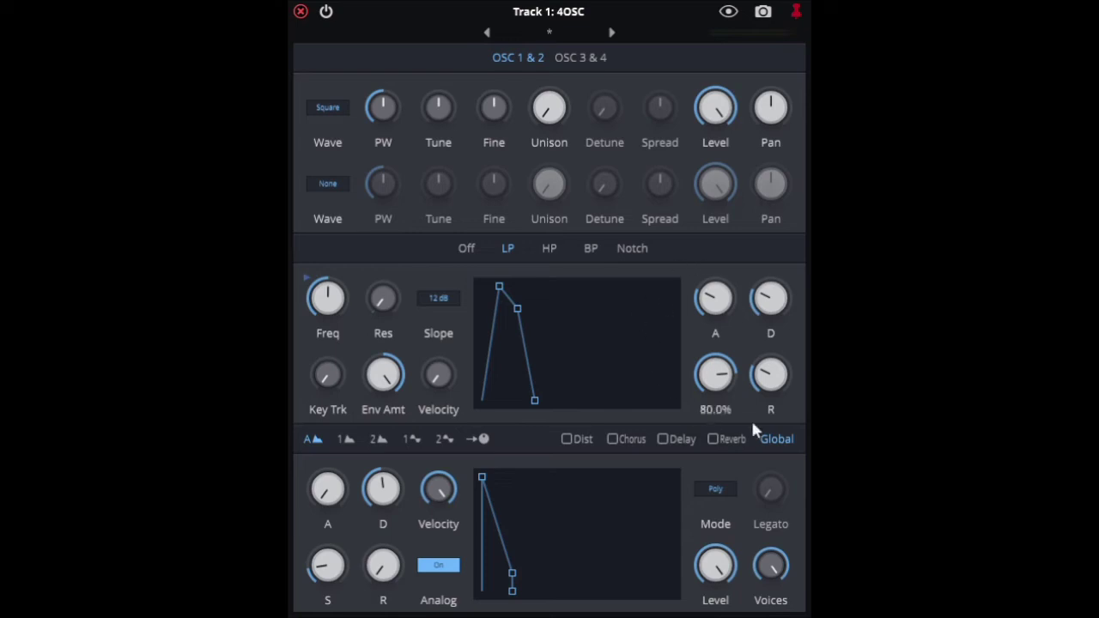
Step: Slightly adjust the attack of the filter envelope
mouse_move(700, 402)
mouse_move(710, 330)
left_click_drag(704, 311, 651, 342)
Step: Assign modulation envelope 1 to oscillator 1's pulse width with a strong positive depth, and lower the base pulse width to 12%
left_click(346, 439)
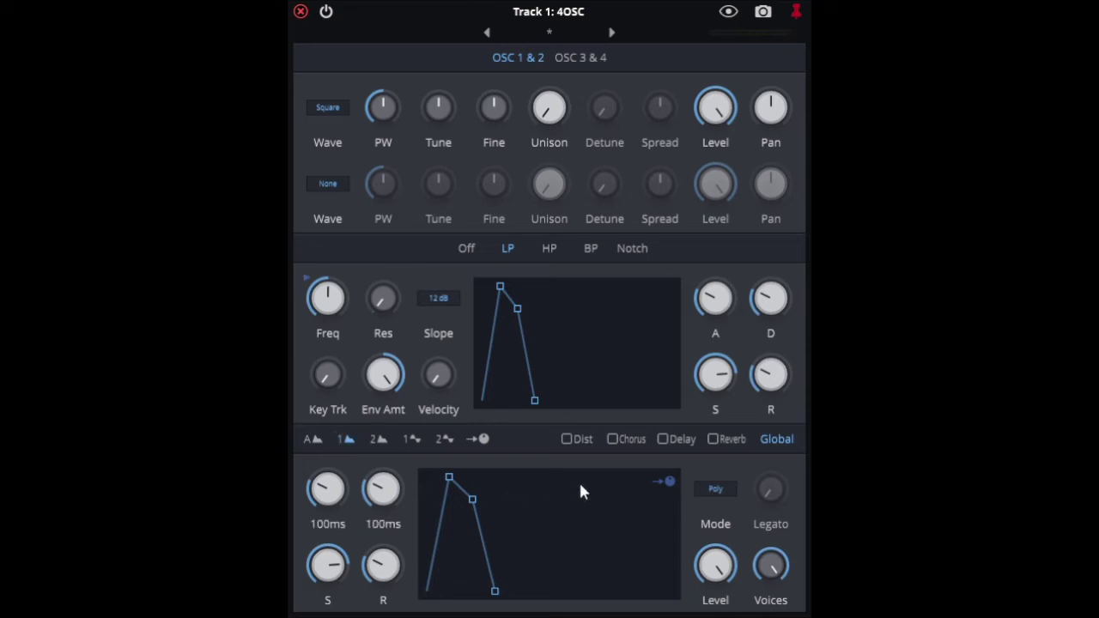
left_click(662, 481)
left_click_drag(378, 133, 390, 25)
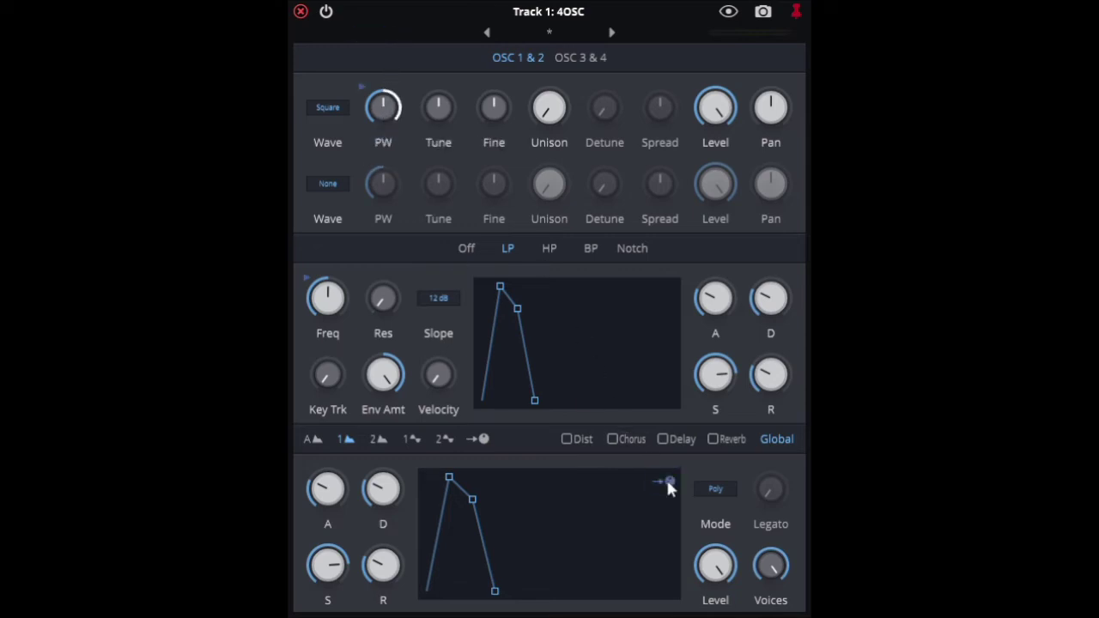
left_click_drag(386, 140, 386, 155)
left_click_drag(659, 481, 391, 76)
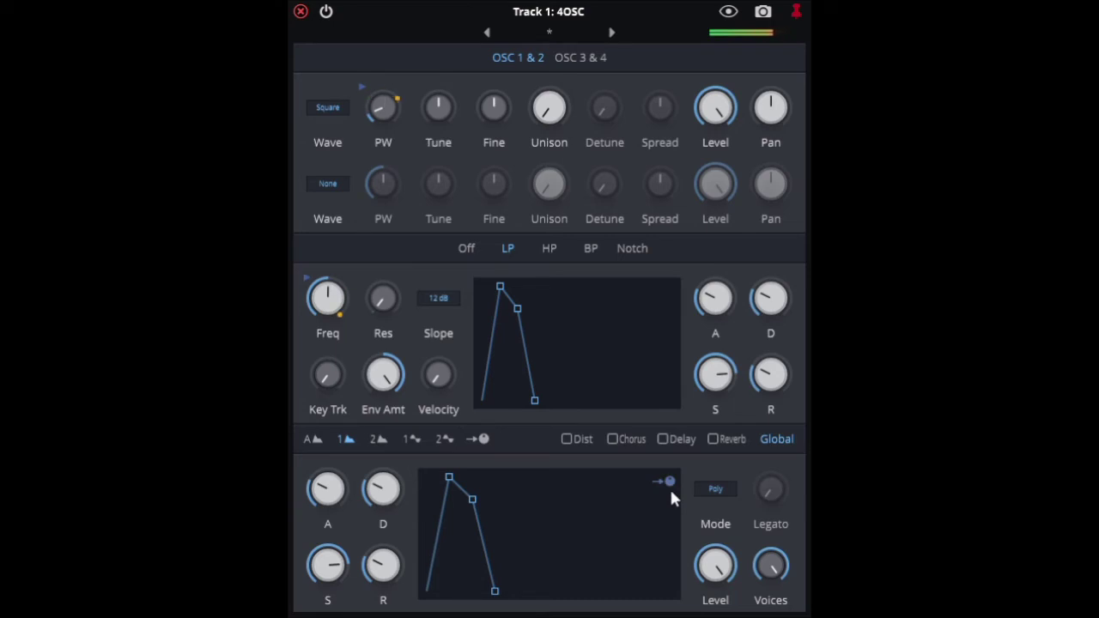
Step: Lower modulation envelope 1's sustain and lengthen its decay to about 8.11 s
left_click_drag(328, 564, 327, 602)
left_click_drag(383, 488, 391, 431)
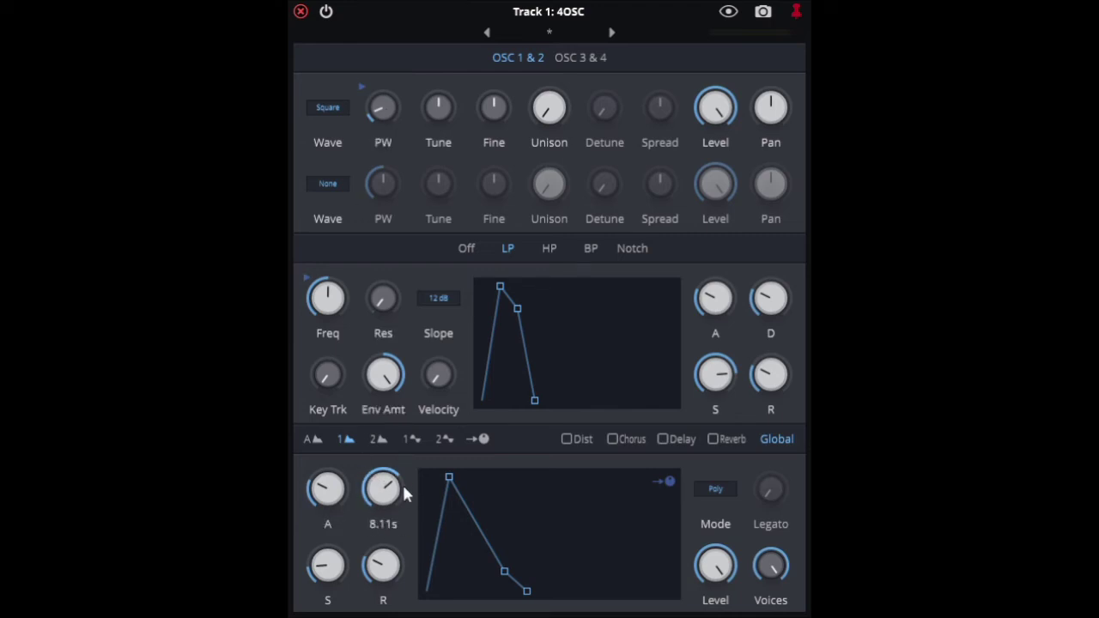
Step: Lower the filter frequency to about 42 Hz and assign the sine LFO 1 to modulate it
left_click(416, 440)
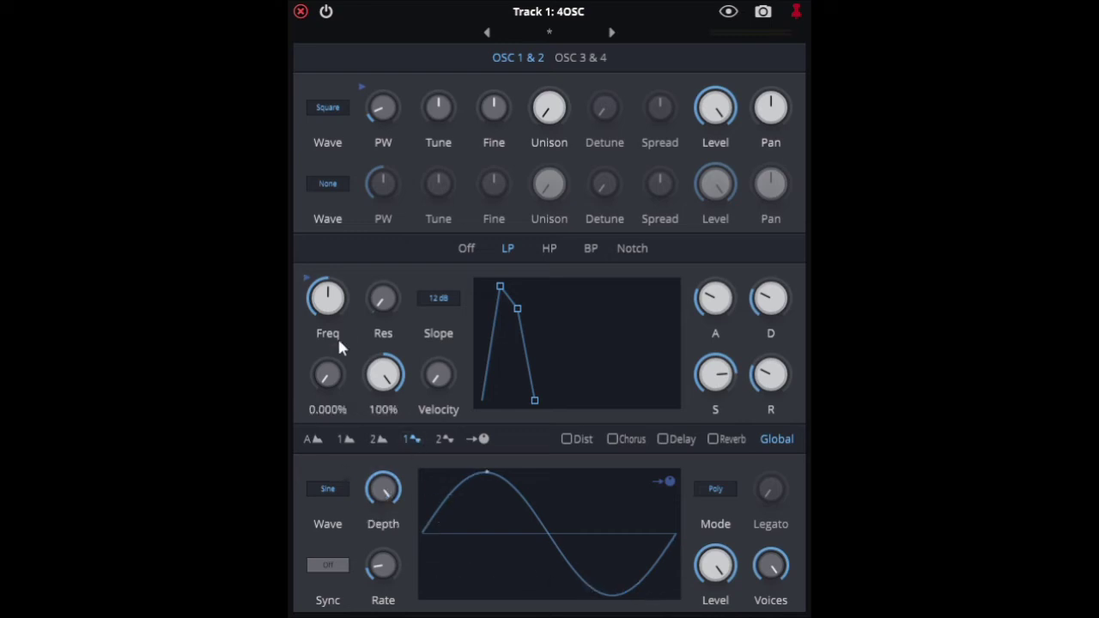
mouse_move(333, 307)
left_click_drag(333, 307, 339, 375)
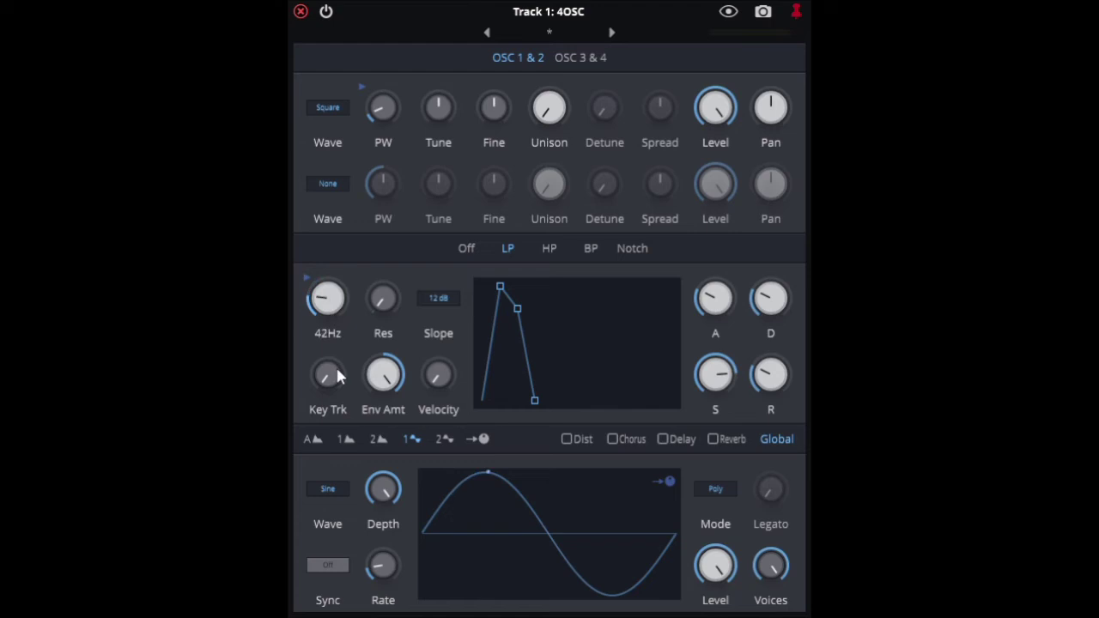
left_click(668, 481)
mouse_move(331, 317)
left_click_drag(329, 311, 344, 251)
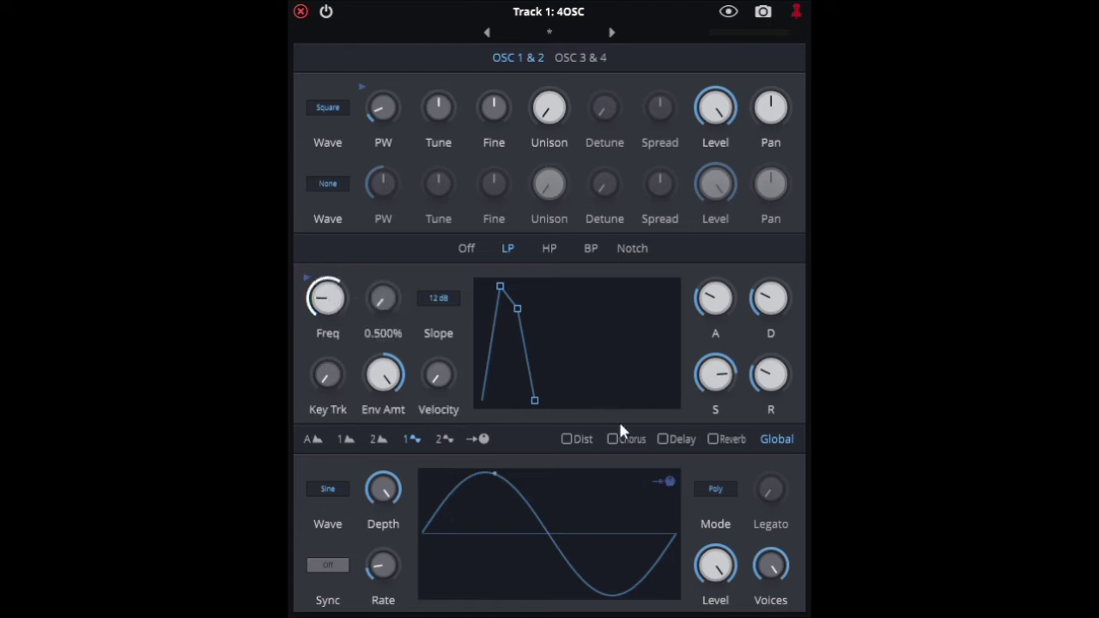
left_click(663, 484)
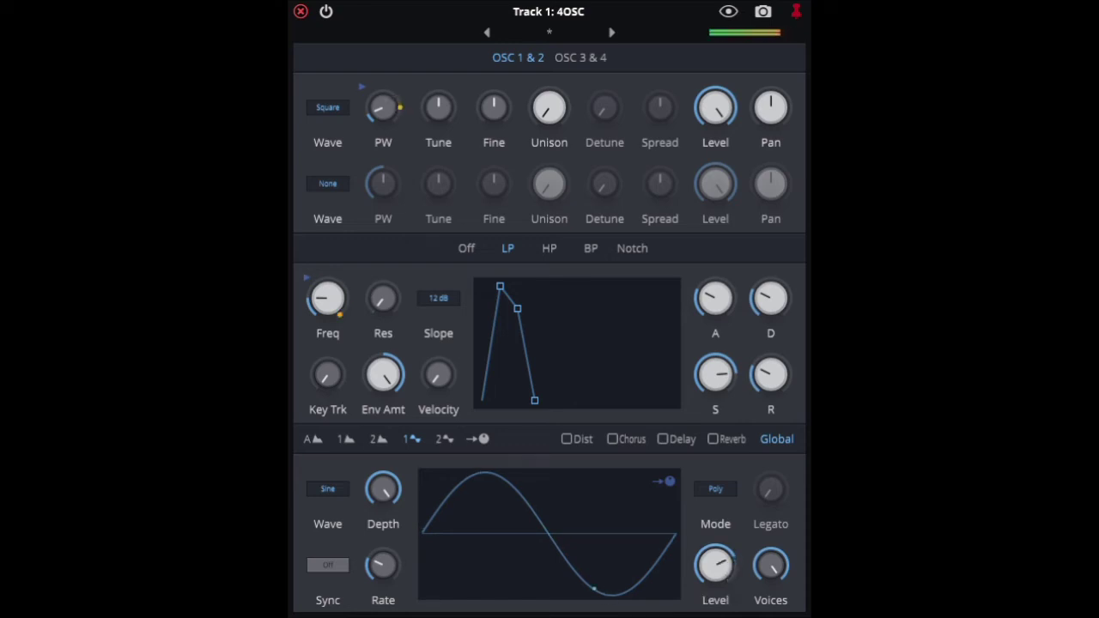
Step: Shape the filter envelope with a 0 ms attack, a 316 ms decay and a sustain of about half
left_click(316, 438)
left_click_drag(716, 301, 725, 339)
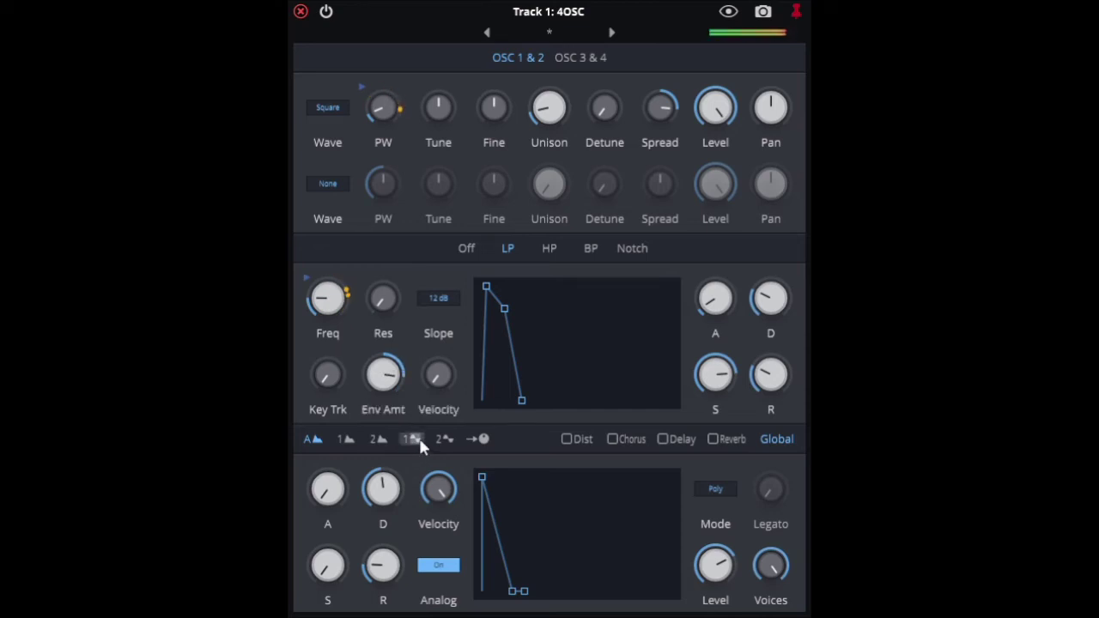
left_click_drag(728, 308, 765, 297)
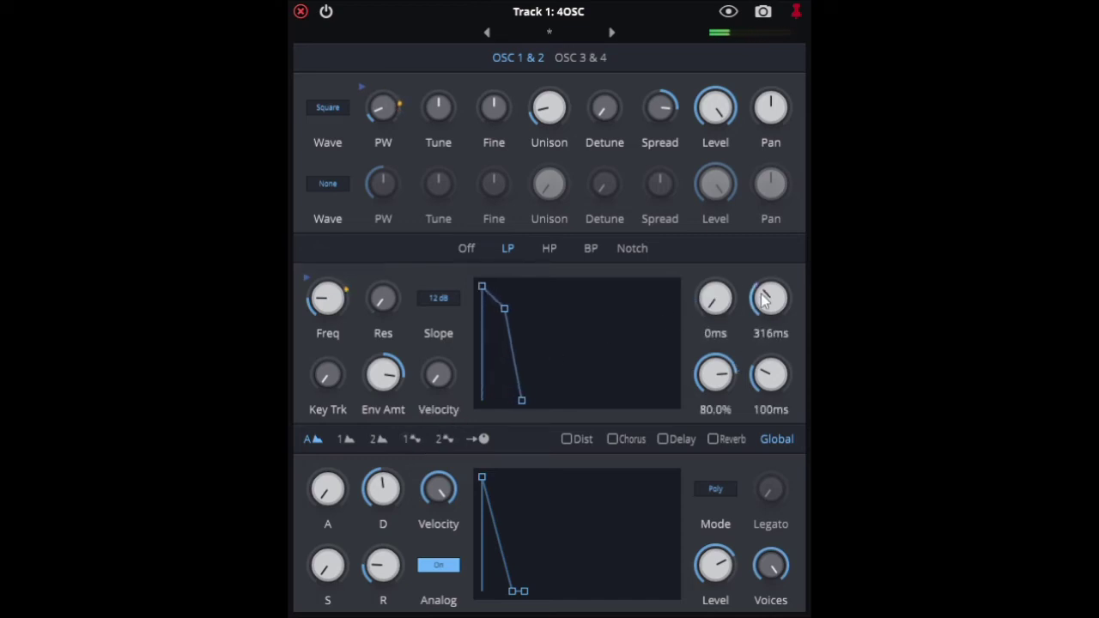
left_click_drag(728, 379, 731, 440)
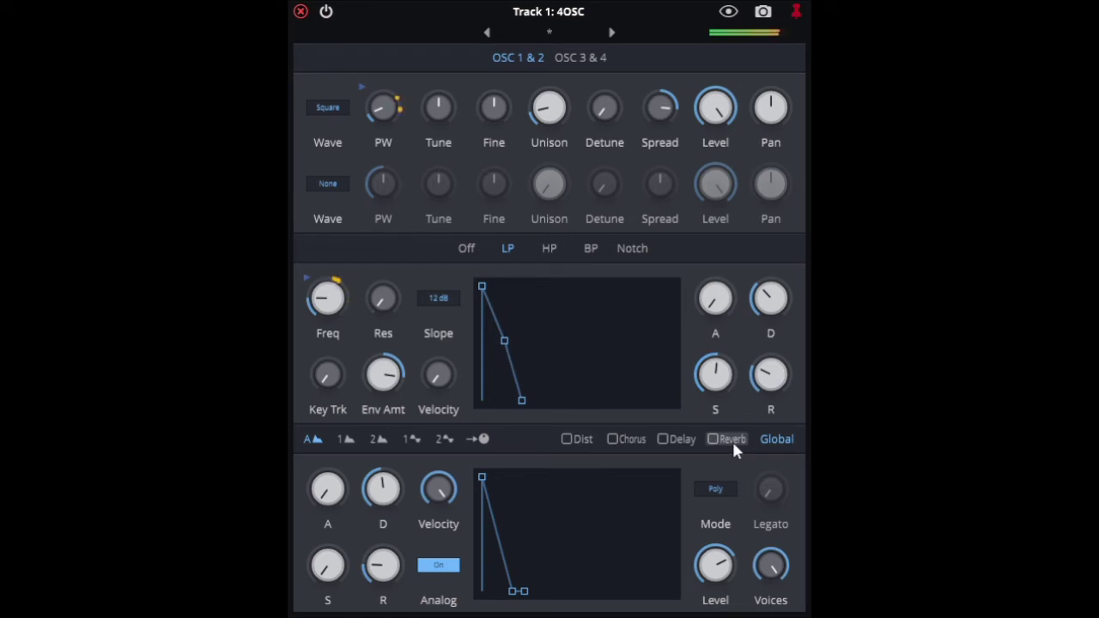
Step: Set oscillator 1's unison to 3 and increase its detune
left_click_drag(615, 123, 601, 74)
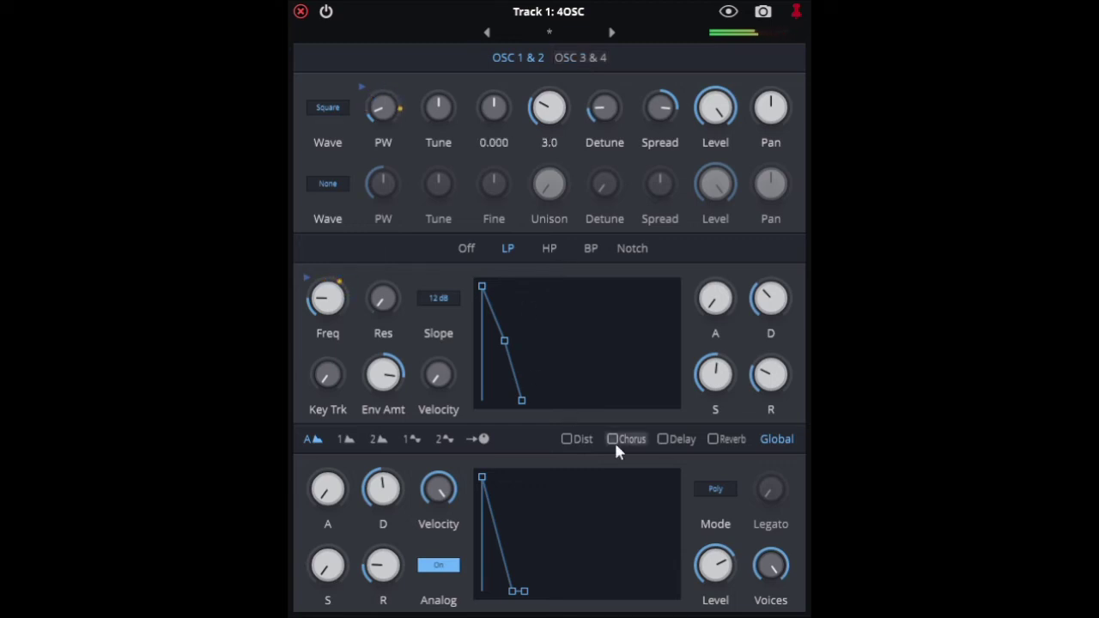
Step: Enable the delay effect with a 1/4 beat time, moderate crossfeed and a 33% mix
left_click(664, 440)
left_click_drag(775, 584, 755, 502)
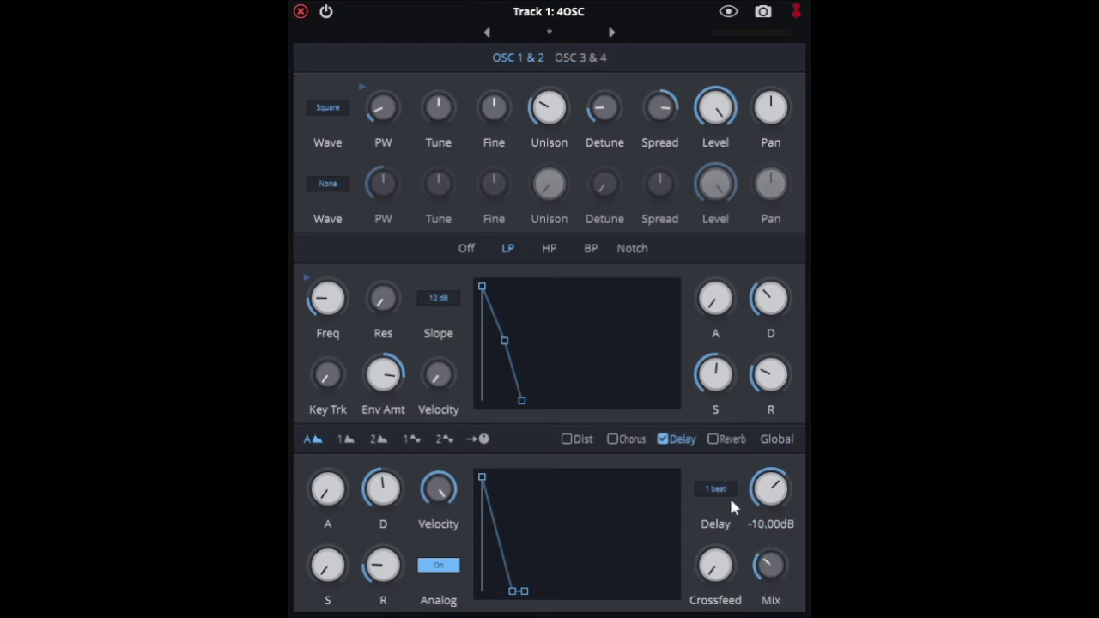
left_click(740, 598)
left_click_drag(722, 562, 745, 573)
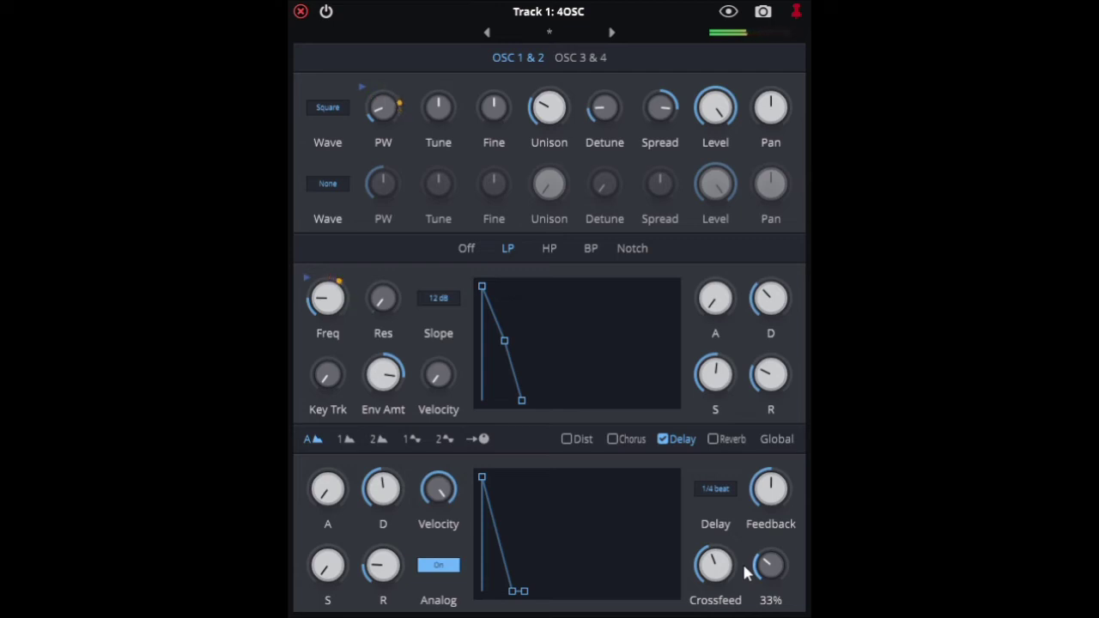
Step: Rebalance the delay with reduced crossfeed, feedback slightly above the midpoint and a 22% mix
left_click_drag(780, 484, 768, 521)
left_click_drag(744, 559, 778, 540)
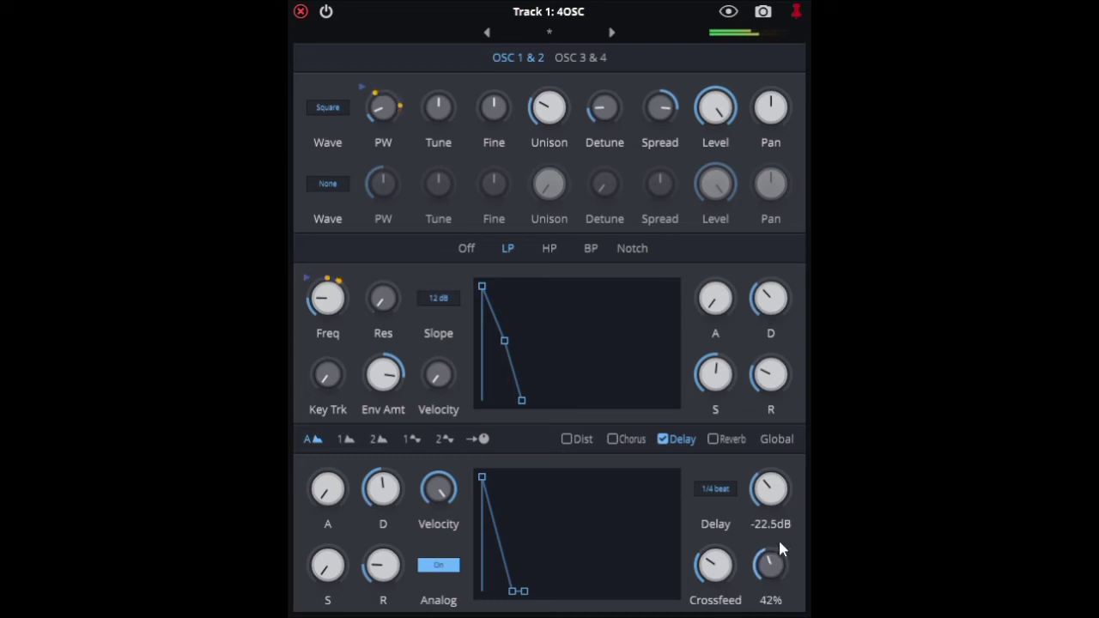
left_click_drag(773, 500, 774, 455)
left_click_drag(773, 560, 781, 607)
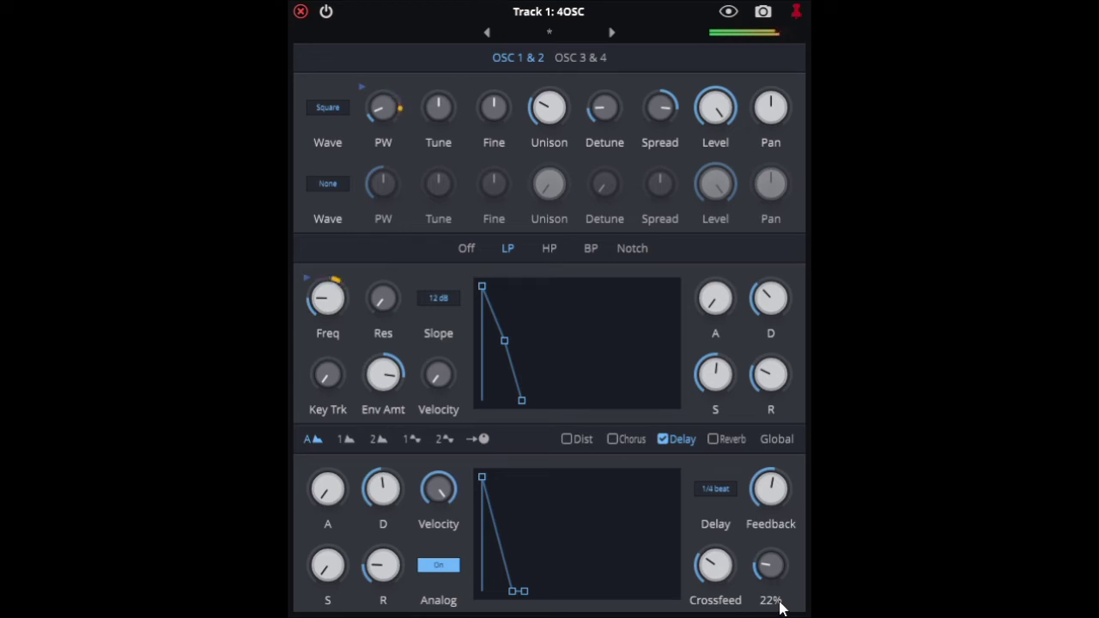
Step: Turn off the delay and enable the reverb with a size of 70% and a mix of 16%
left_click(685, 439)
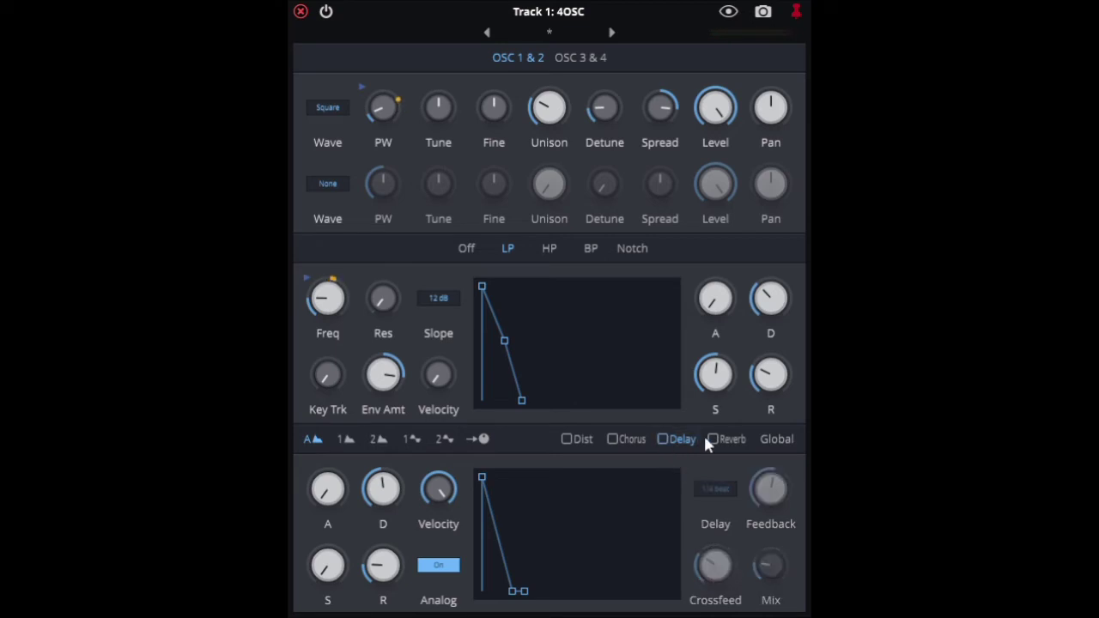
left_click(714, 439)
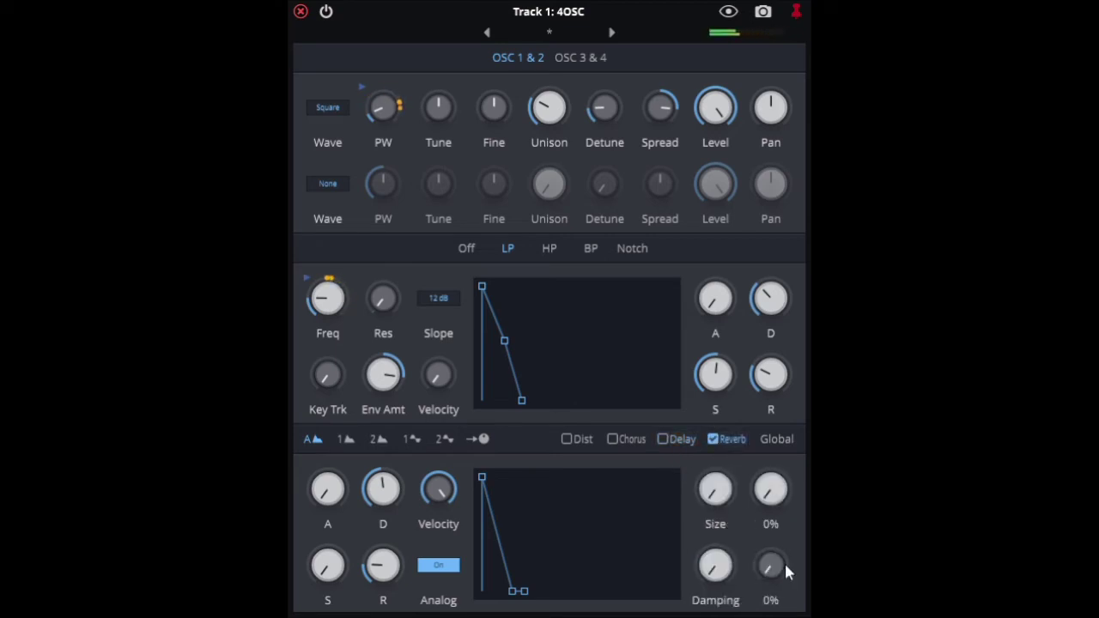
left_click_drag(784, 560, 780, 449)
left_click_drag(716, 502, 729, 417)
left_click_drag(770, 563, 779, 605)
left_click_drag(725, 498, 727, 470)
left_click_drag(777, 580, 780, 596)
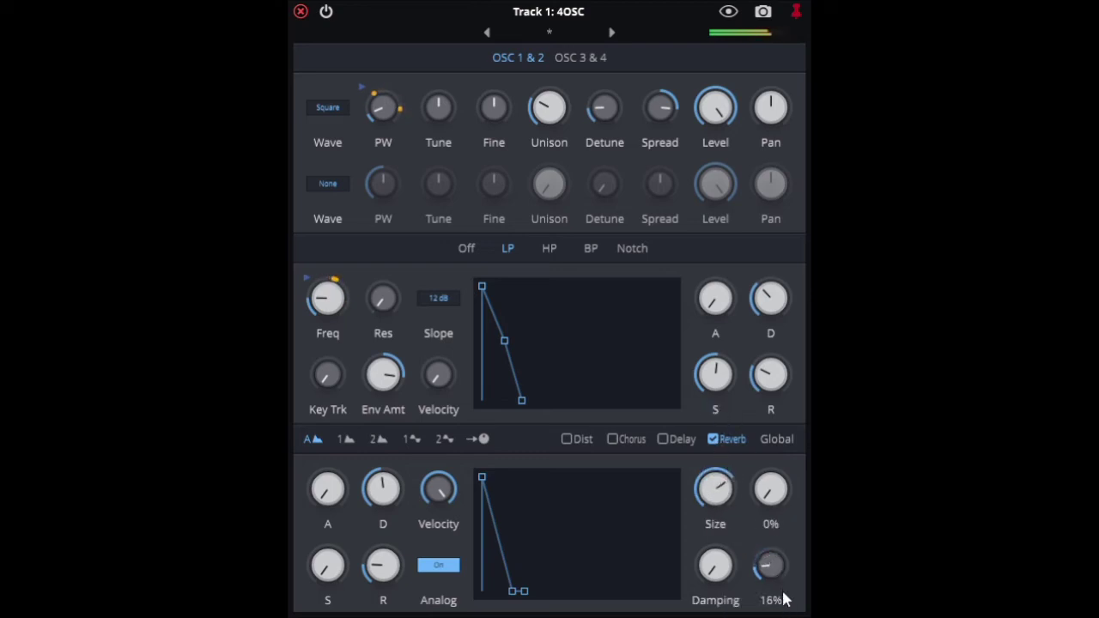
Step: Raise the reverb's width to slightly above half and its damping to slightly below half
left_click_drag(770, 487, 772, 380)
left_click_drag(721, 568, 727, 490)
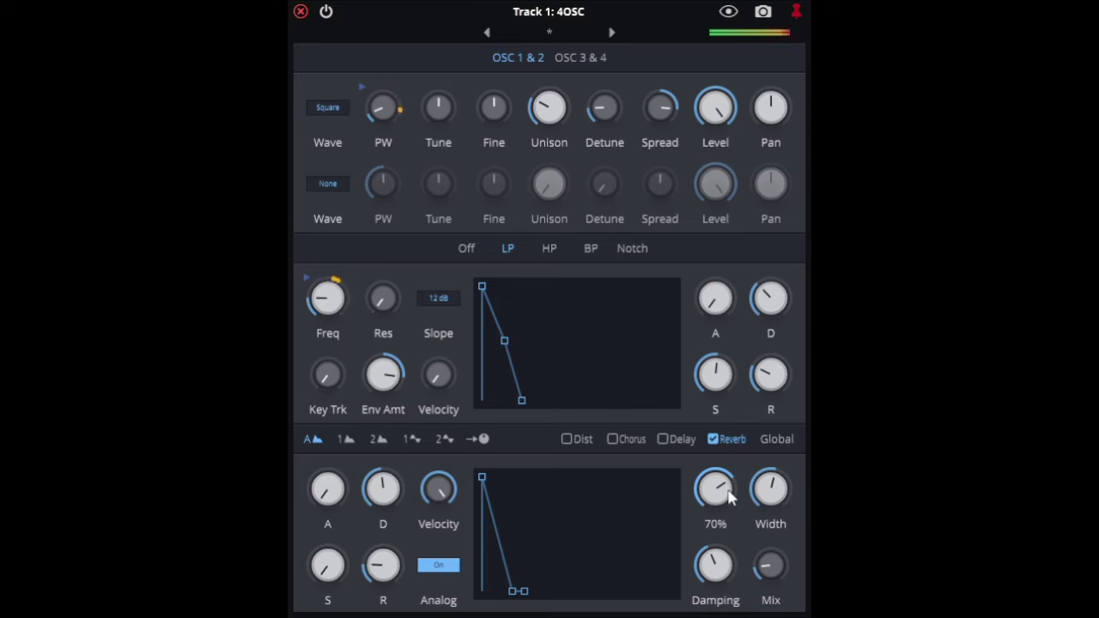
Step: Lower the filter frequency to its minimum and reduce modulation envelope 1's depth on oscillator 1's pulse width
left_click_drag(330, 305, 321, 335)
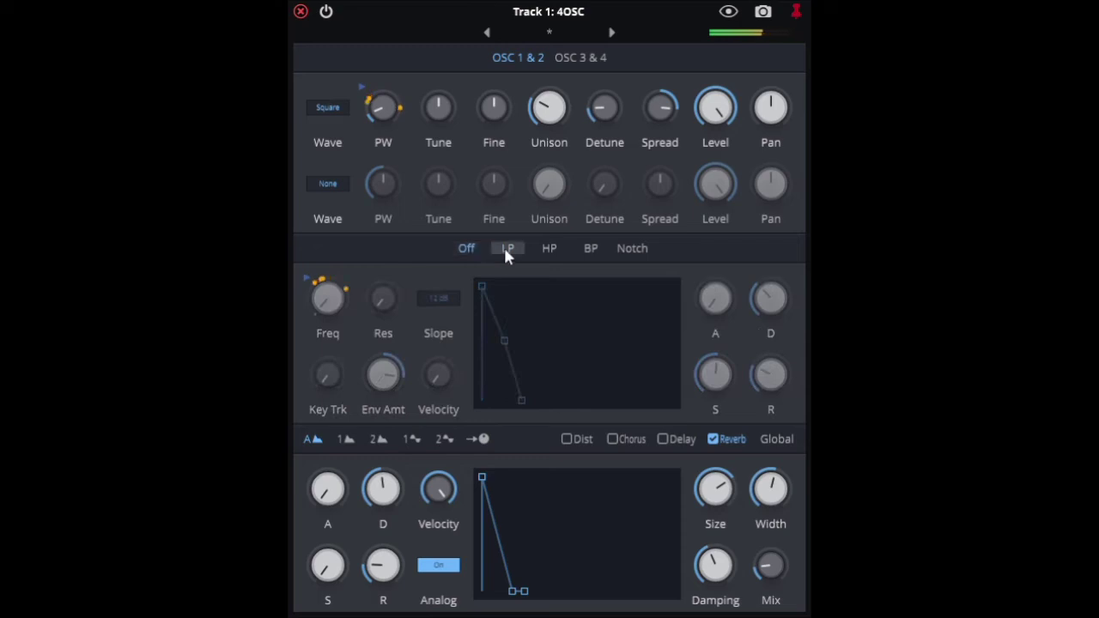
left_click(347, 441)
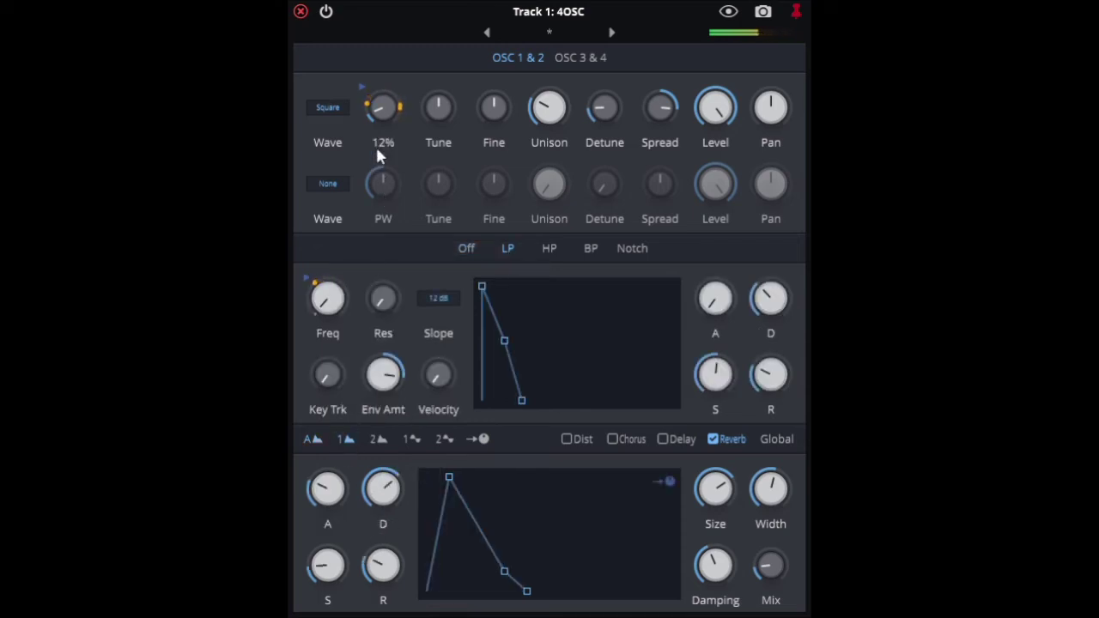
left_click(663, 480)
left_click_drag(382, 107, 385, 238)
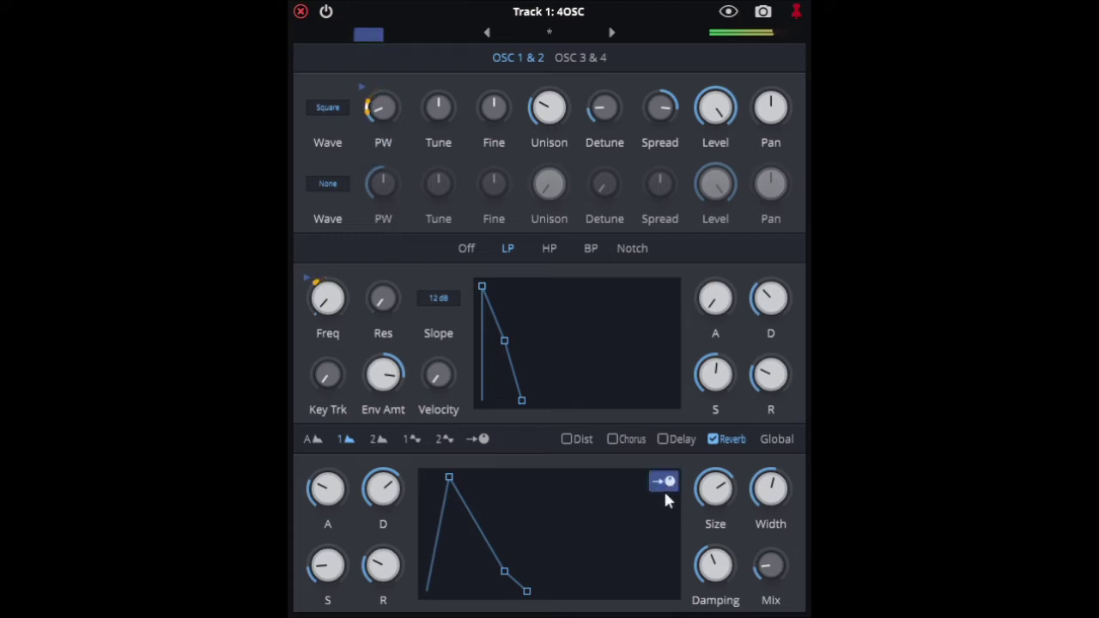
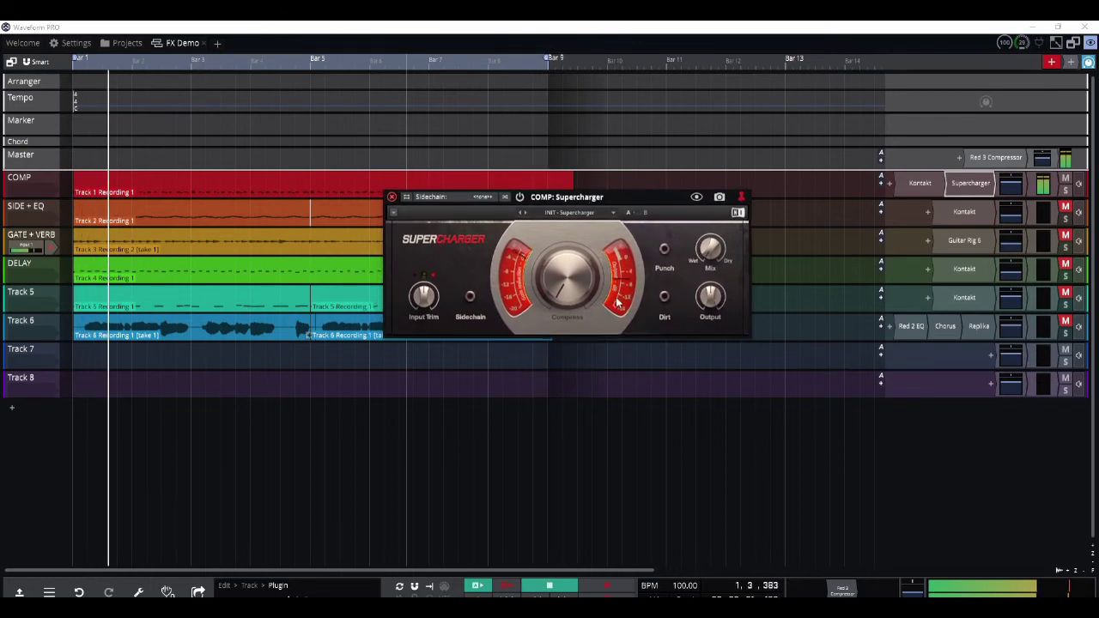
mouse_move(570, 299)
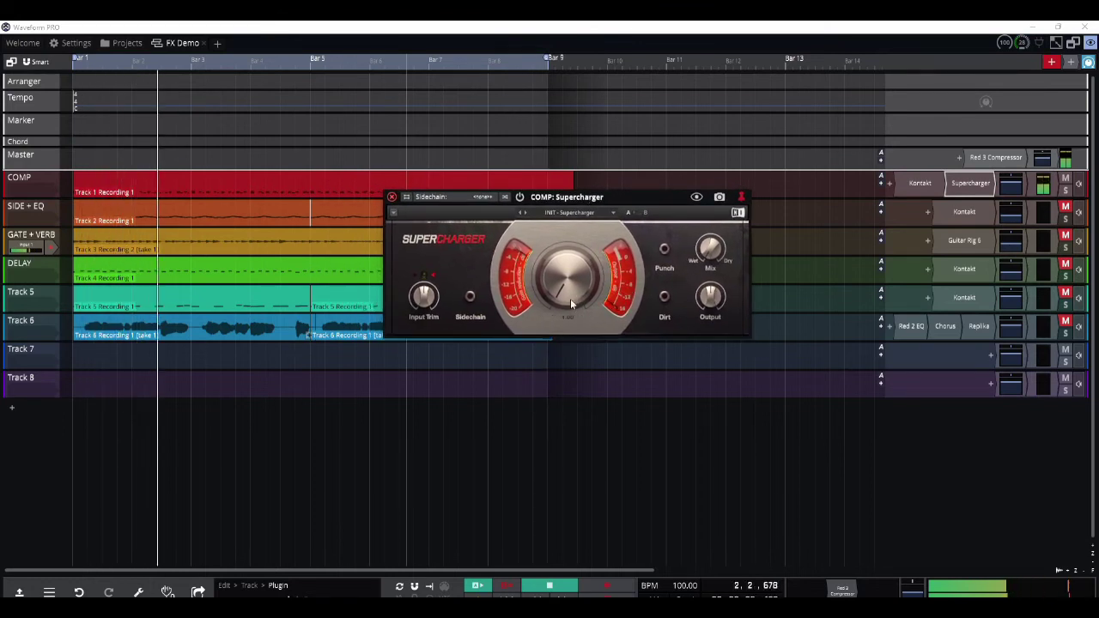
Step: Vary Supercharger's compression on the COMP track, settling slightly past the midpoint
left_click_drag(570, 299, 570, 240)
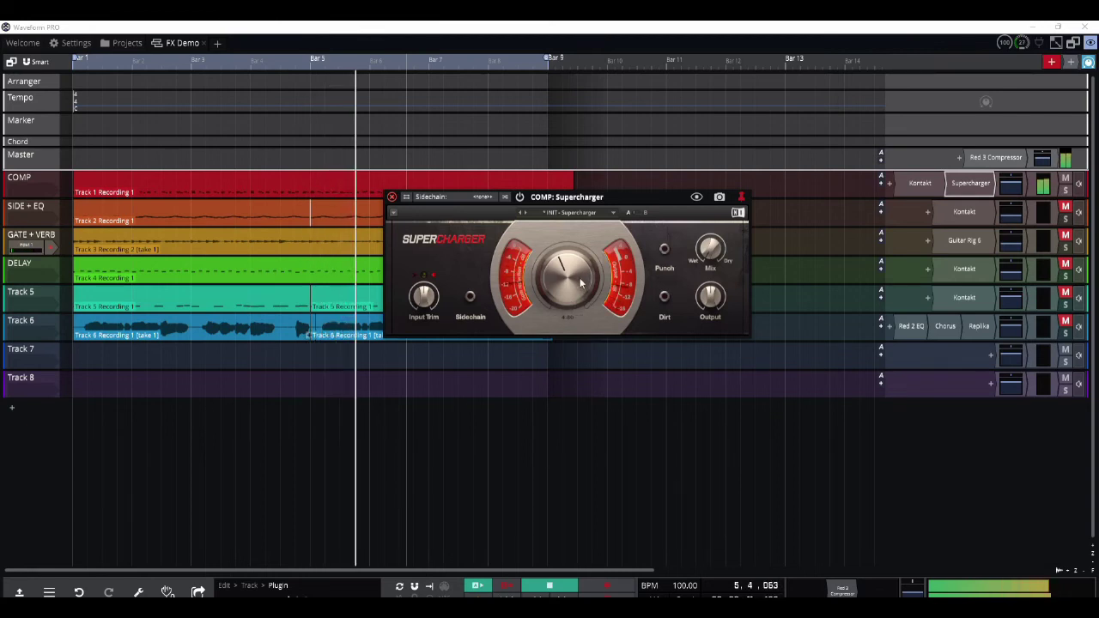
left_click_drag(576, 273, 576, 287)
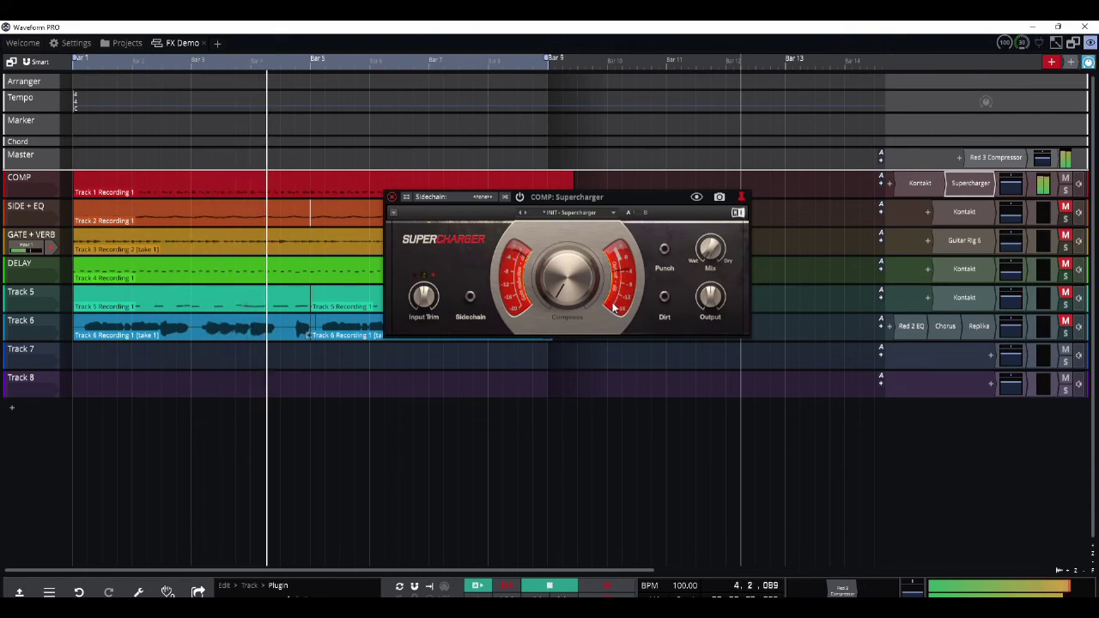
left_click(565, 293)
left_click_drag(566, 293, 566, 209)
left_click_drag(566, 263, 566, 259)
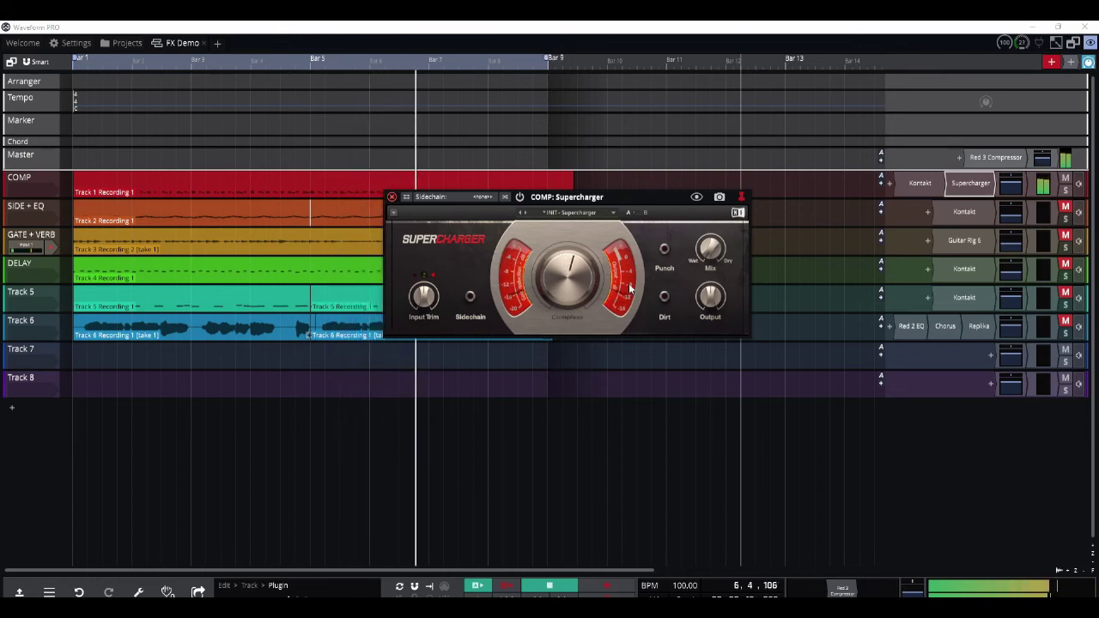
Step: Try an output boost of about 4.1 dB in Supercharger, return it to 0.0 dB and turn the compression down
mouse_move(704, 300)
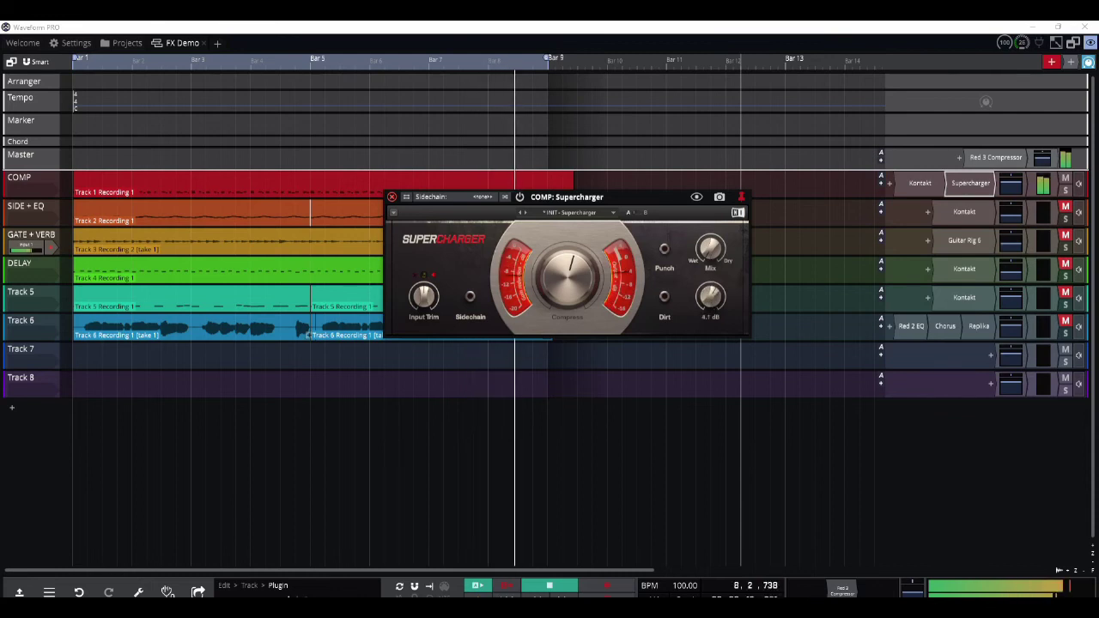
left_click_drag(710, 296, 711, 281)
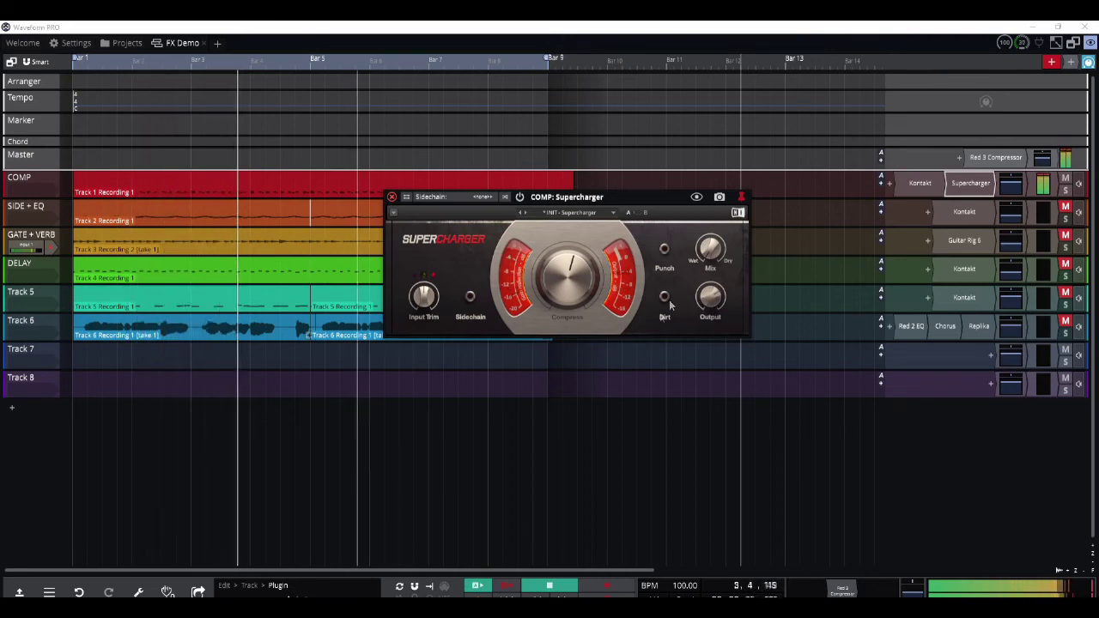
left_click_drag(710, 296, 710, 294)
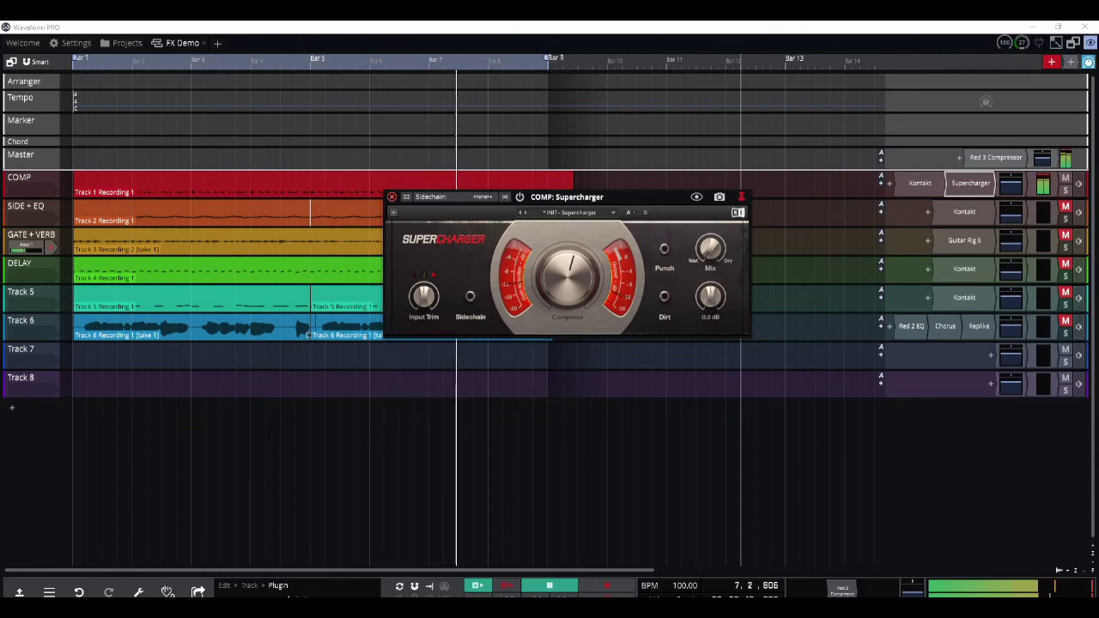
left_click_drag(570, 278, 570, 365)
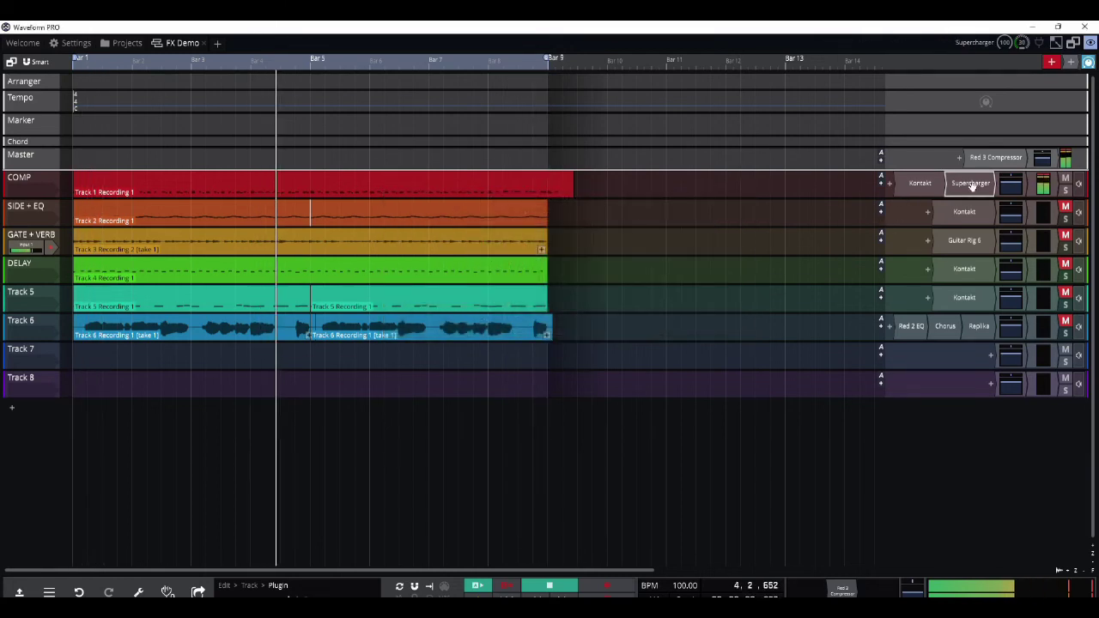
Step: Disable Supercharger on the COMP track and add the Red 3 Compressor after it
right_click(971, 186)
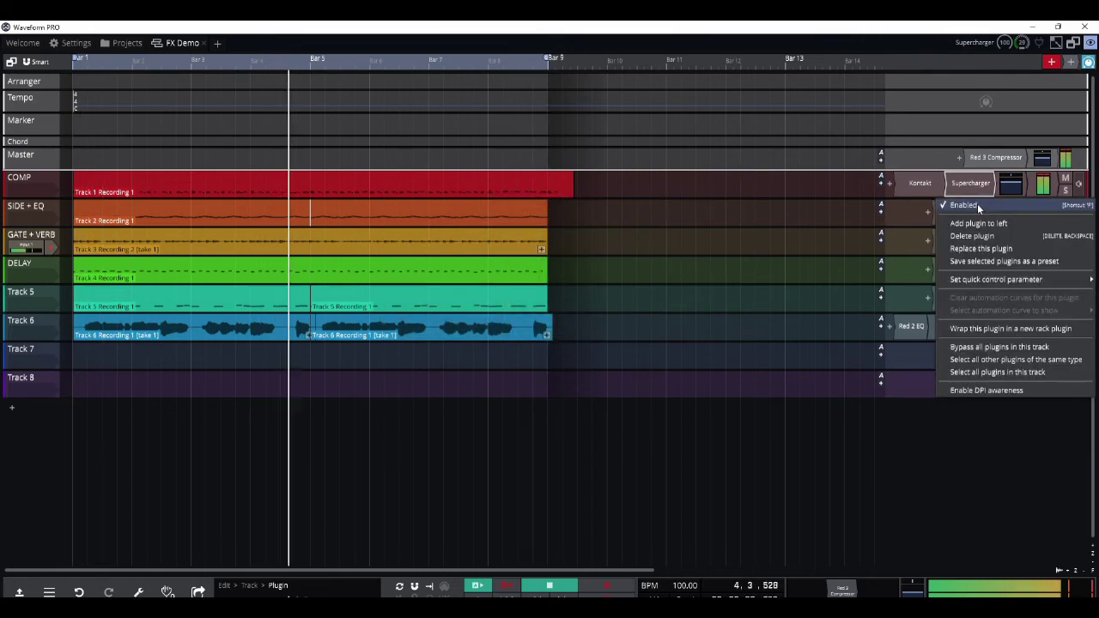
left_click(977, 205)
left_click_drag(1071, 62, 999, 190)
type("compress")
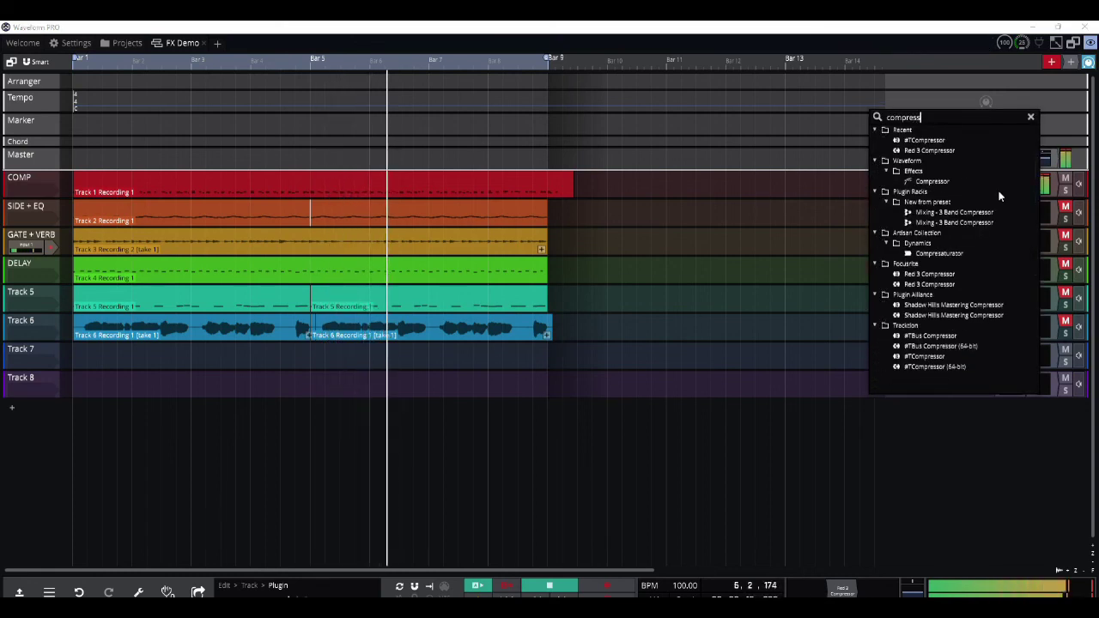
left_click(935, 151)
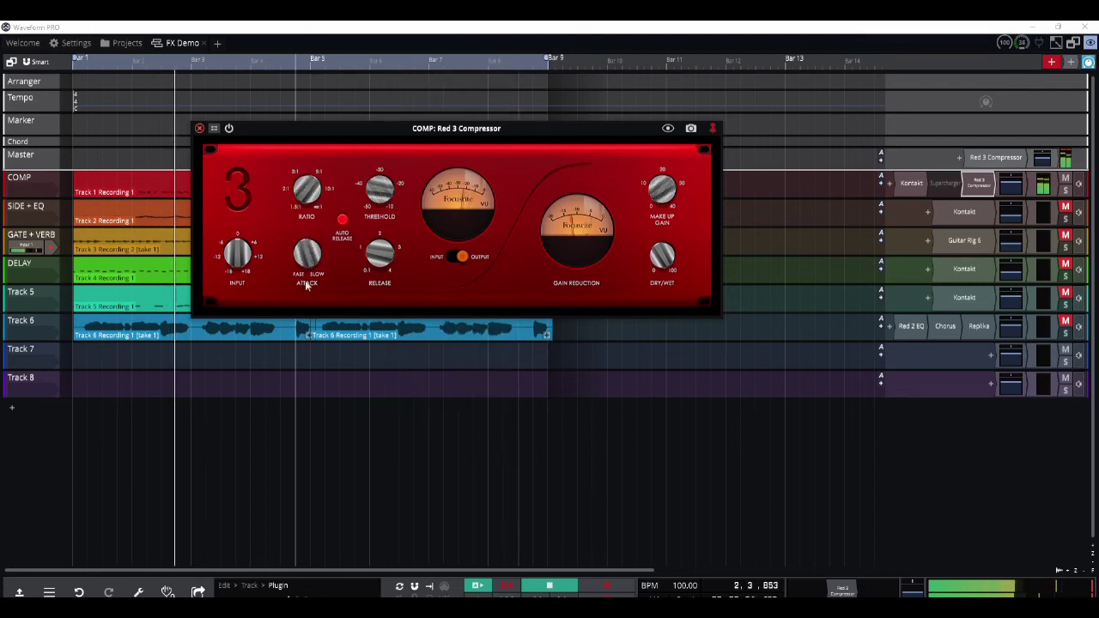
Step: Shorten the attack and lower the ratio of the Red 3 Compressor on the COMP track
left_click_drag(310, 279, 314, 315)
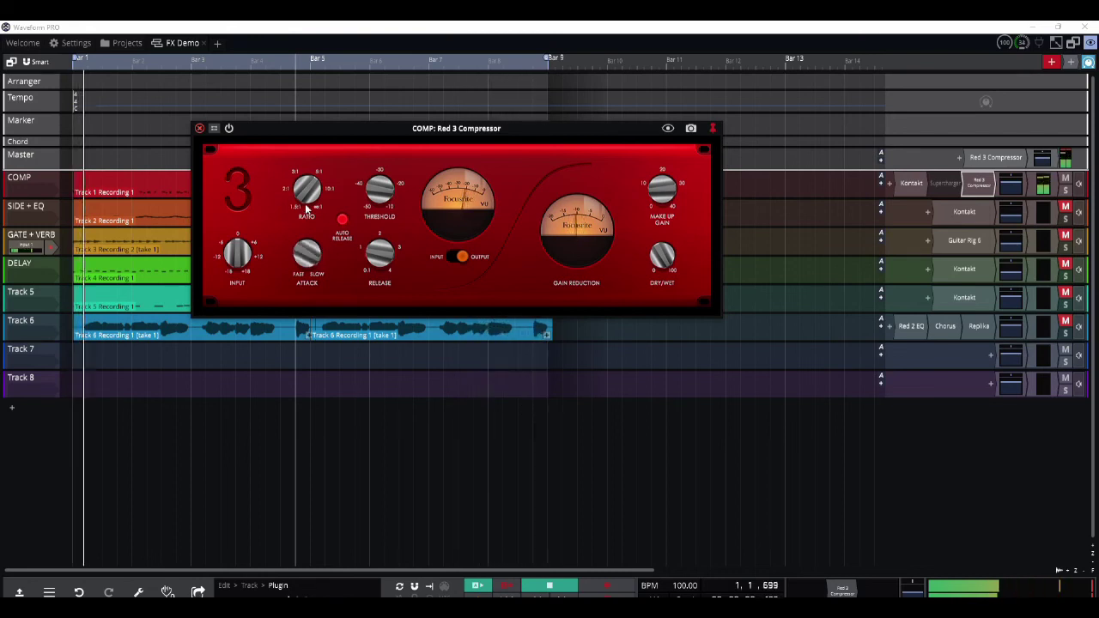
left_click_drag(306, 212, 309, 260)
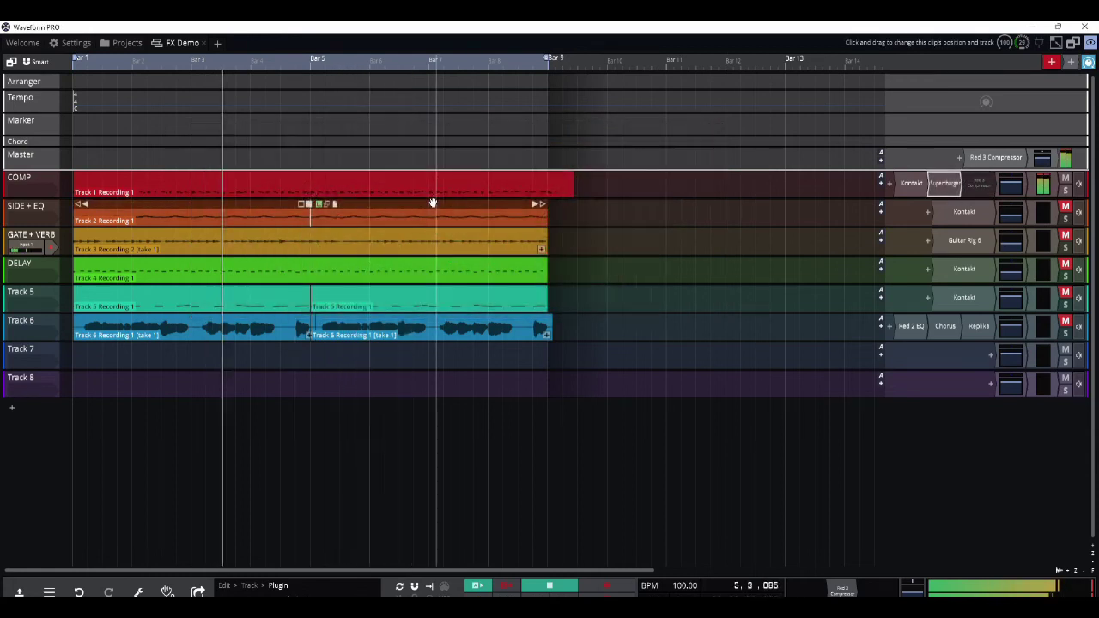
Step: Unmute the SIDE + EQ track and add the Red 2 EQ after Kontakt
left_click(1067, 207)
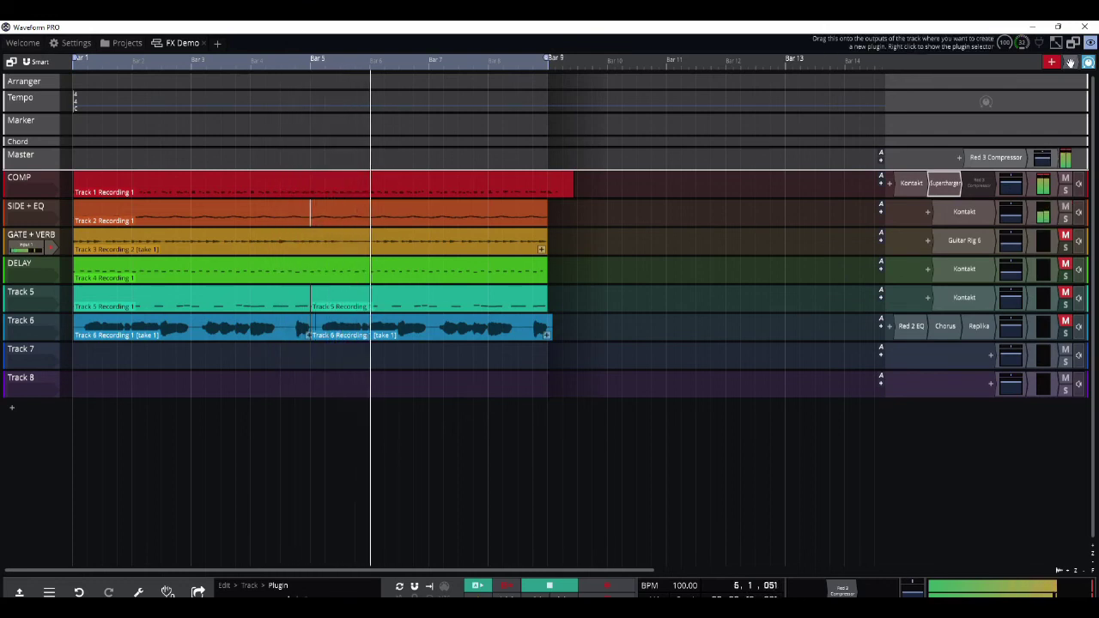
left_click(998, 213)
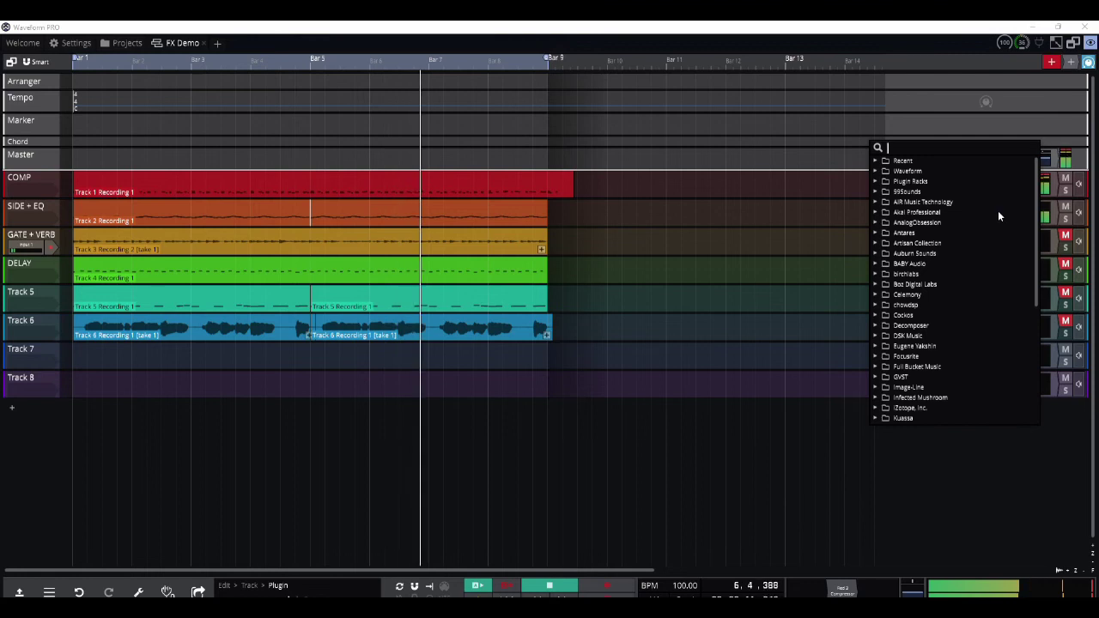
type("eq")
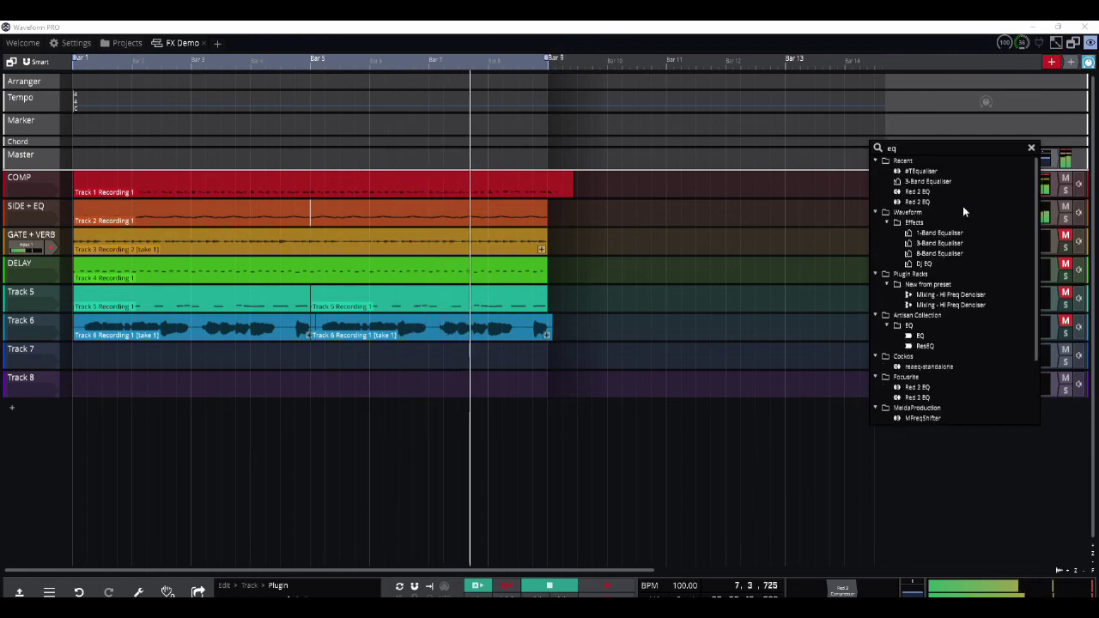
left_click(928, 193)
double_click(928, 193)
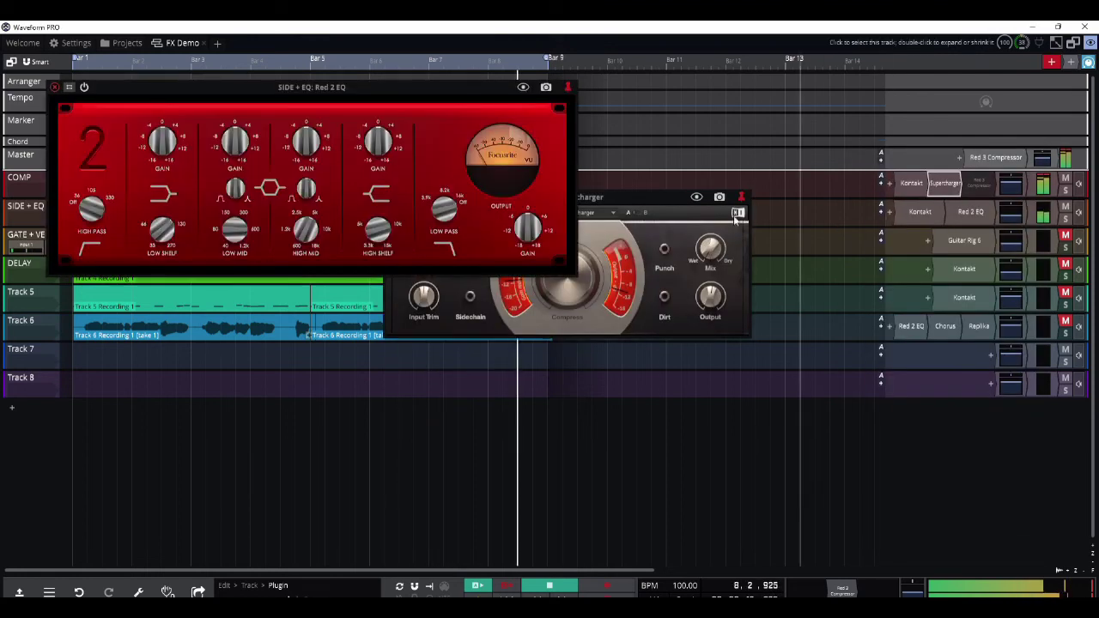
Step: Clear Supercharger out of the way and try gain changes on the Red 2 EQ's low shelf and high shelf
left_click_drag(670, 197, 698, 265)
left_click(421, 244)
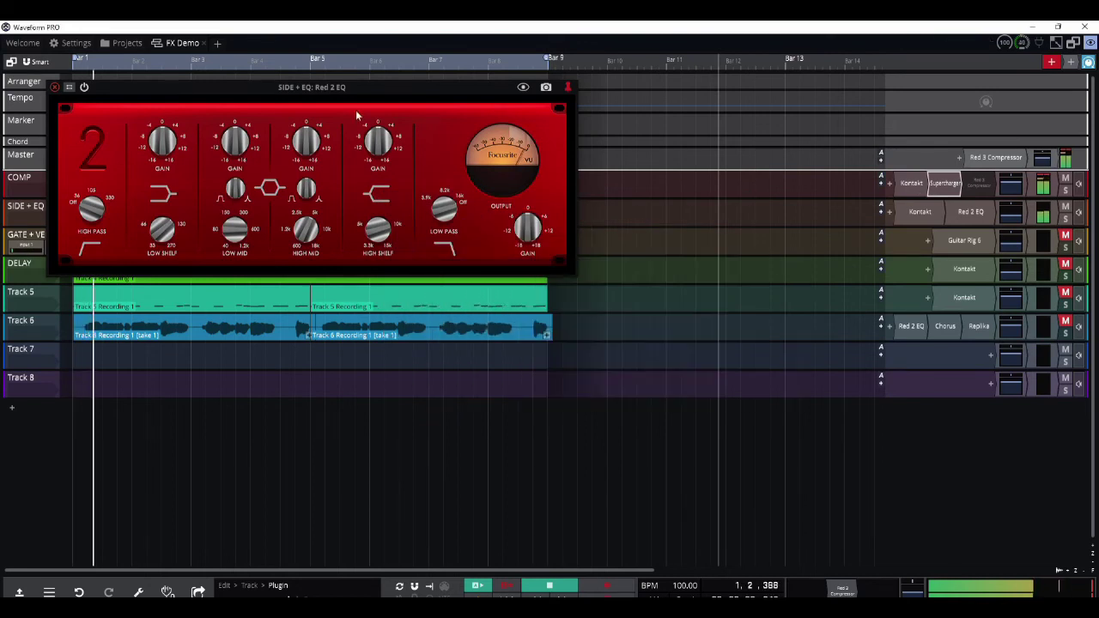
left_click_drag(350, 89, 483, 156)
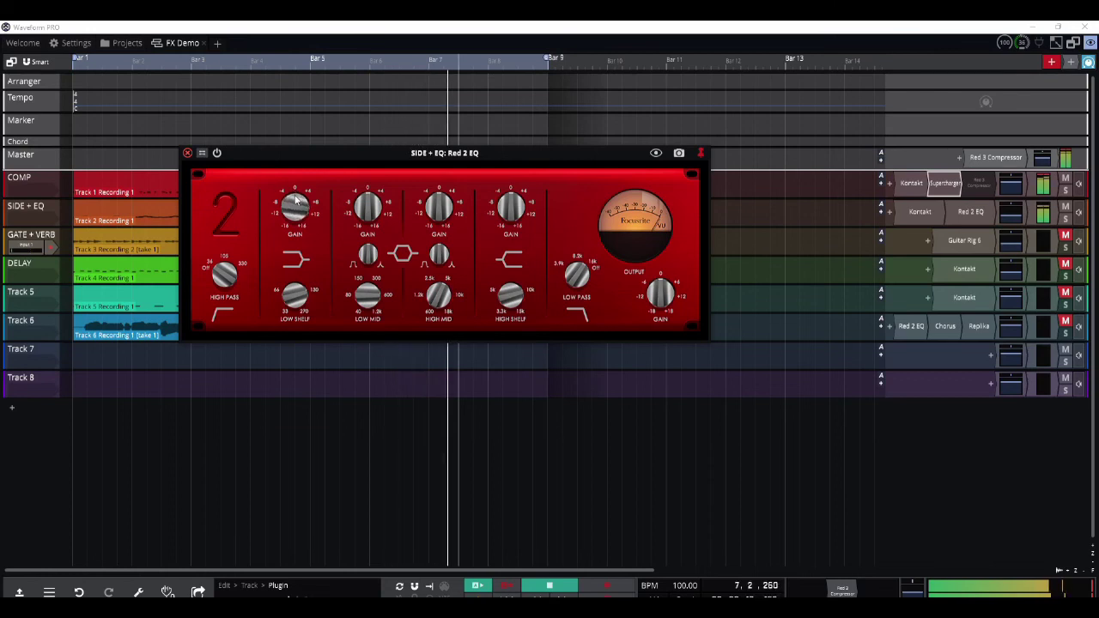
left_click_drag(296, 218, 296, 230)
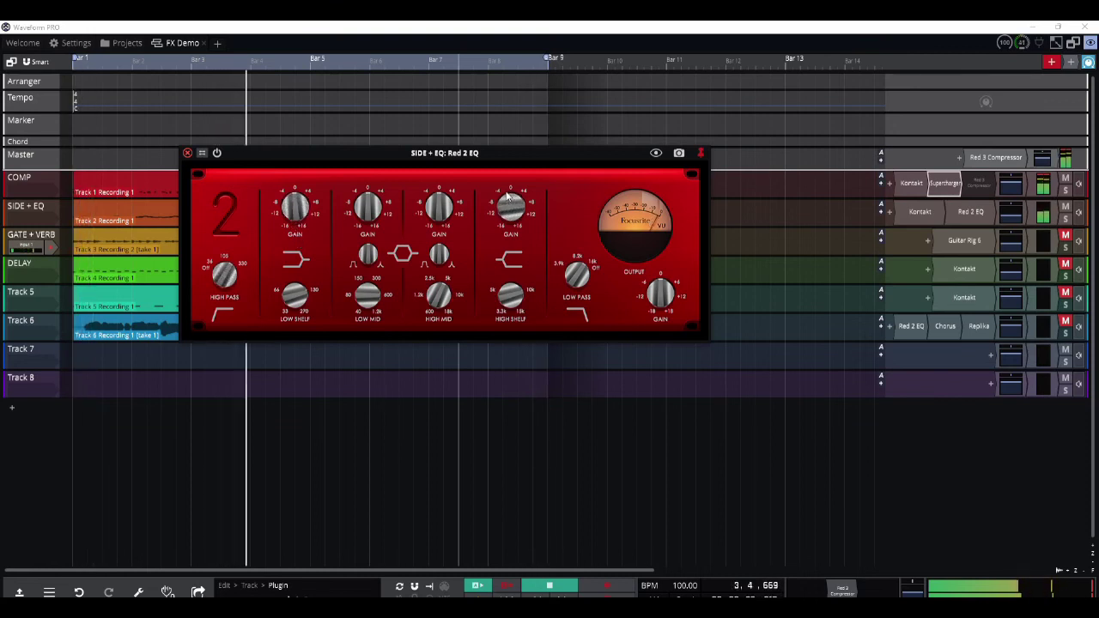
left_click_drag(505, 181, 495, 209)
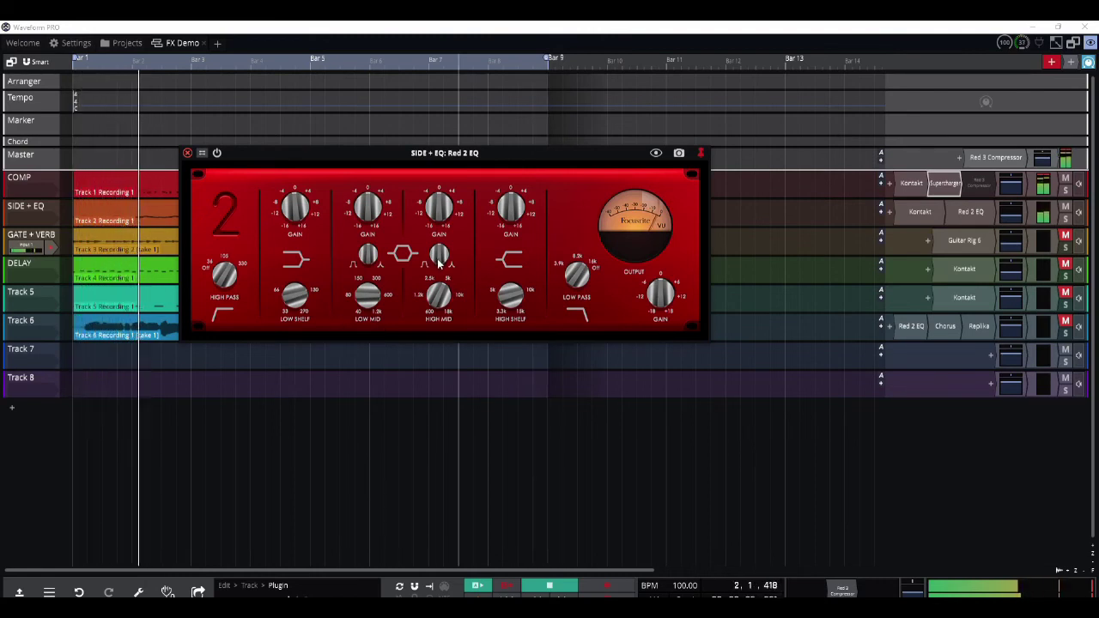
Step: Raise the Q of the Red 2 EQ's high-mid band and lower its frequency slightly
left_click_drag(437, 260, 428, 234)
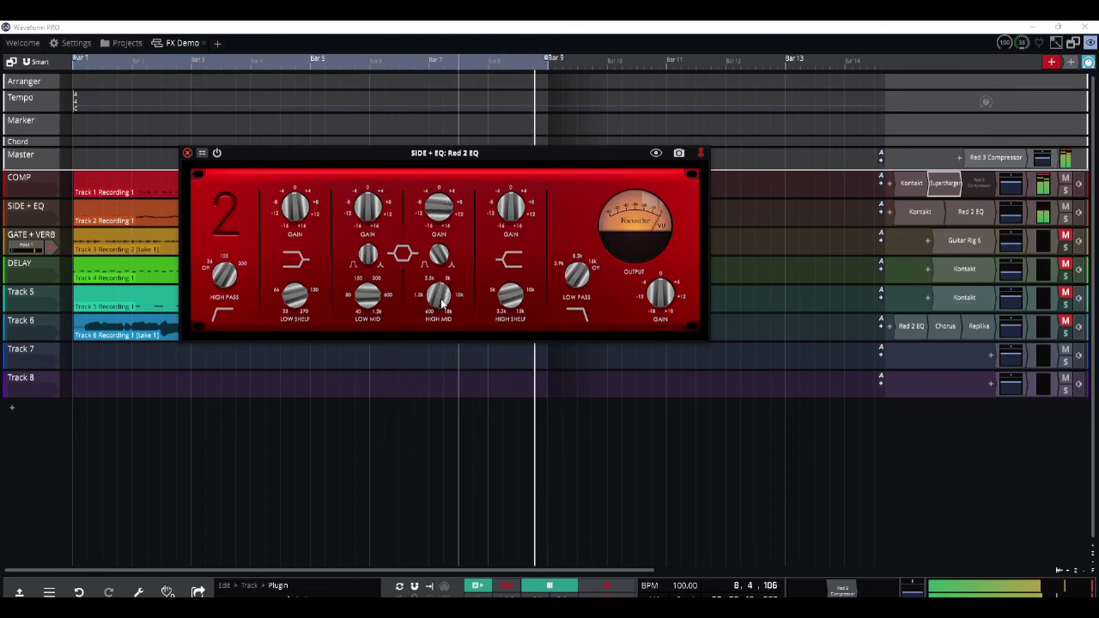
left_click_drag(441, 303, 440, 317)
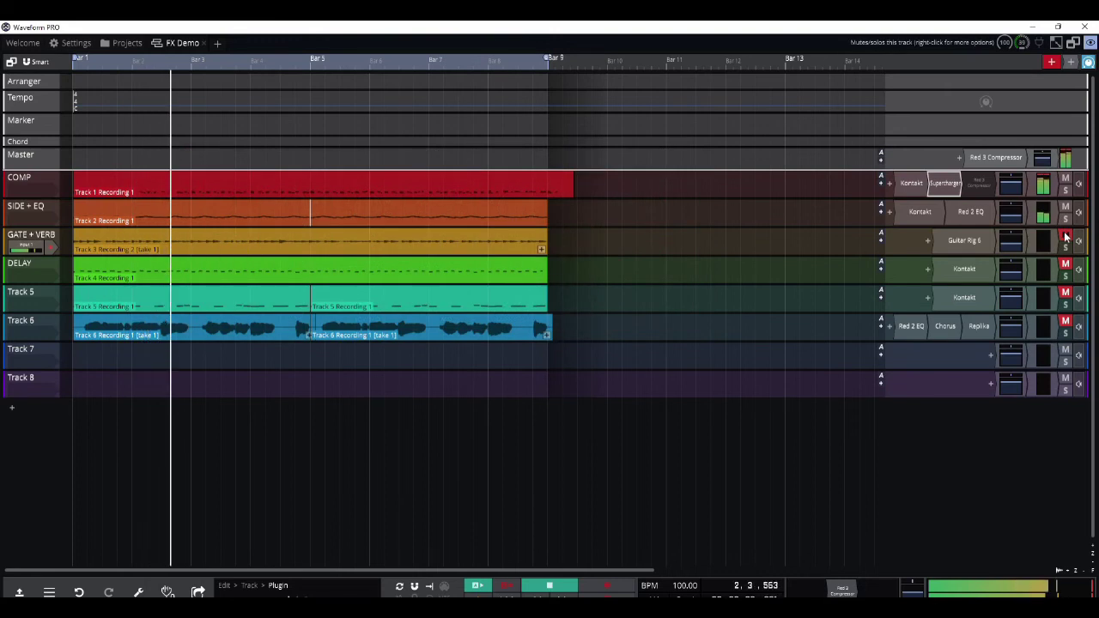
Step: Unmute the GATE + VERB track and insert #TGate/Expander before Guitar Rig 6
left_click(1065, 235)
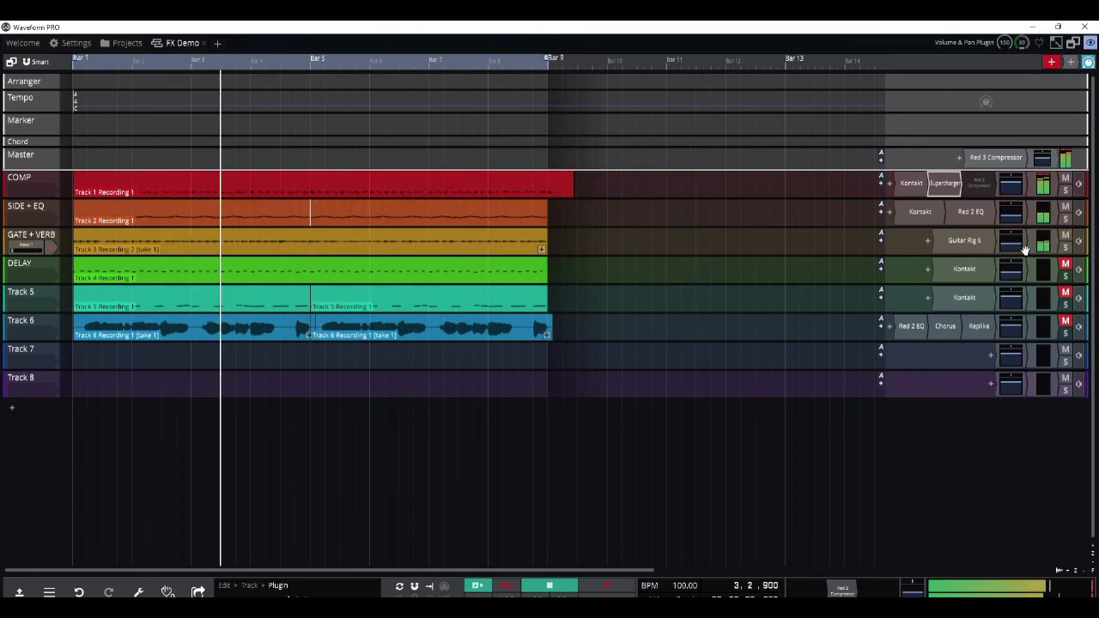
left_click(930, 239)
type("tgate")
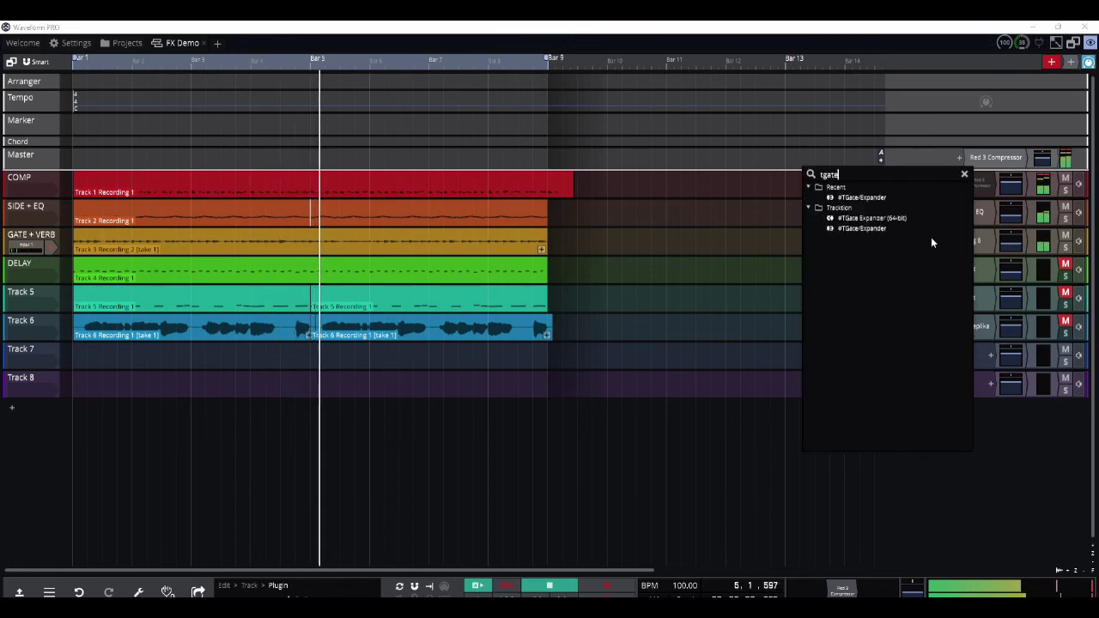
left_click(860, 229)
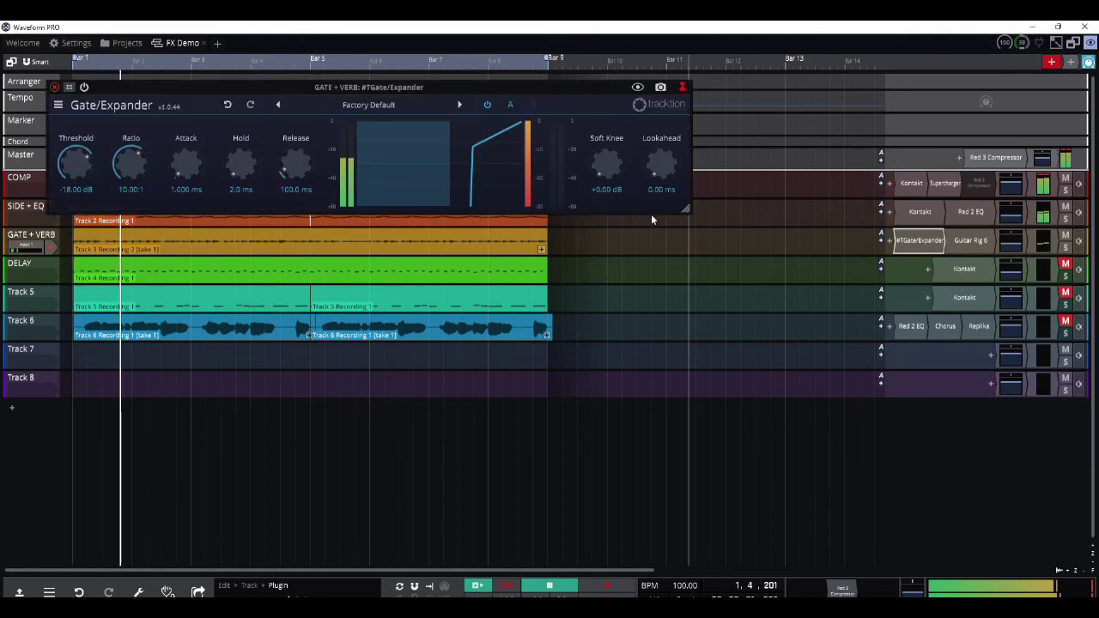
Step: Lower the gate's threshold to about -35.28 dB and lengthen its attack to about 74.925 ms
left_click_drag(440, 86, 618, 166)
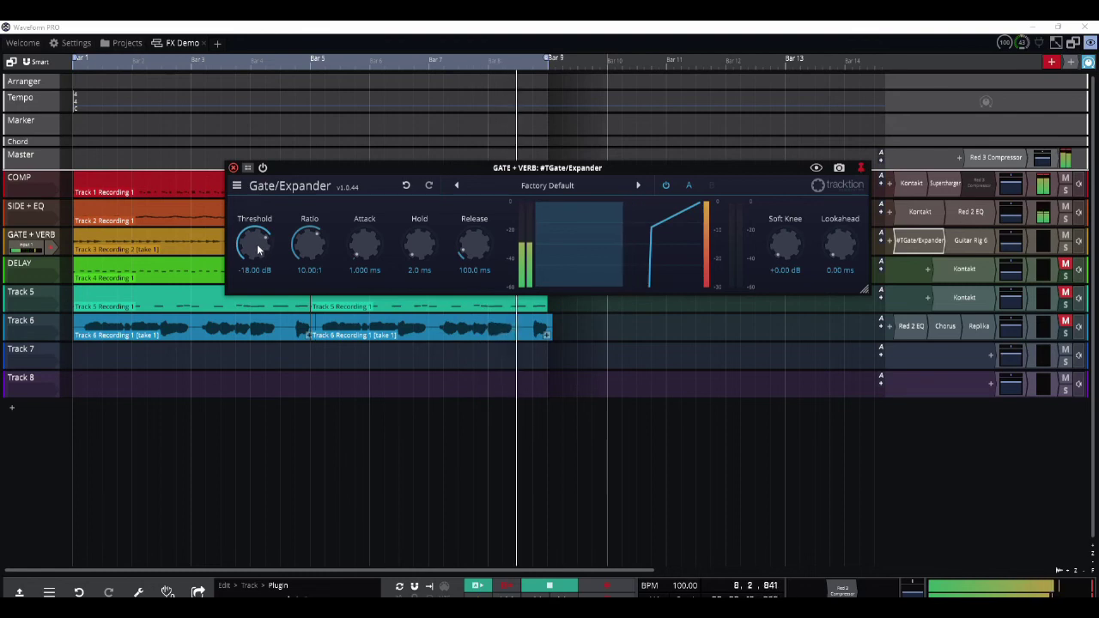
left_click_drag(257, 244, 257, 271)
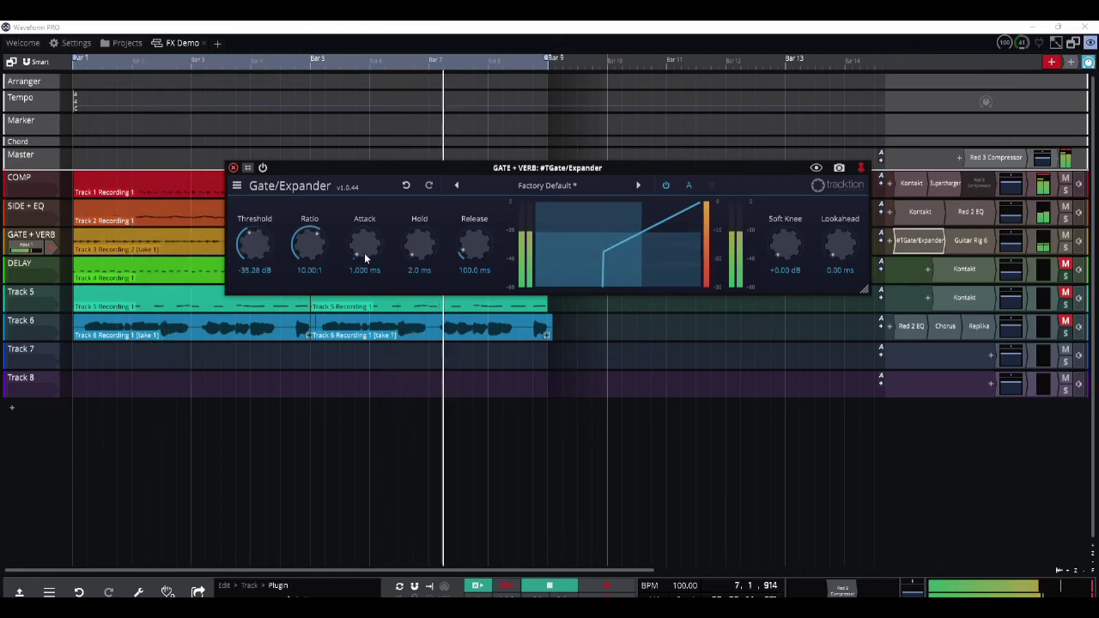
left_click_drag(364, 252, 362, 197)
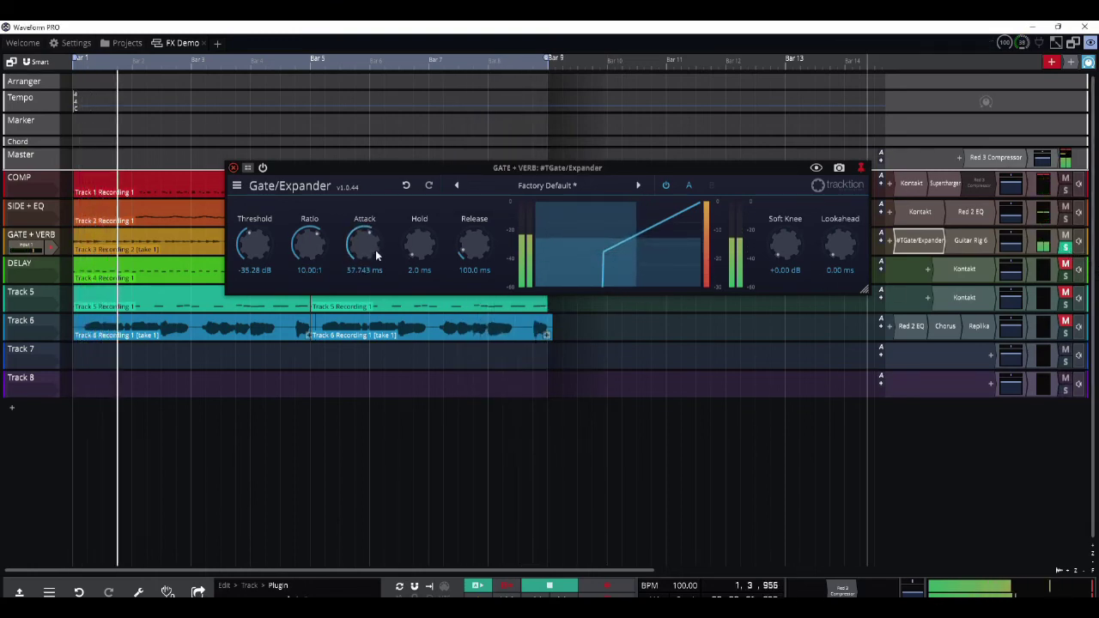
left_click_drag(375, 250, 378, 231)
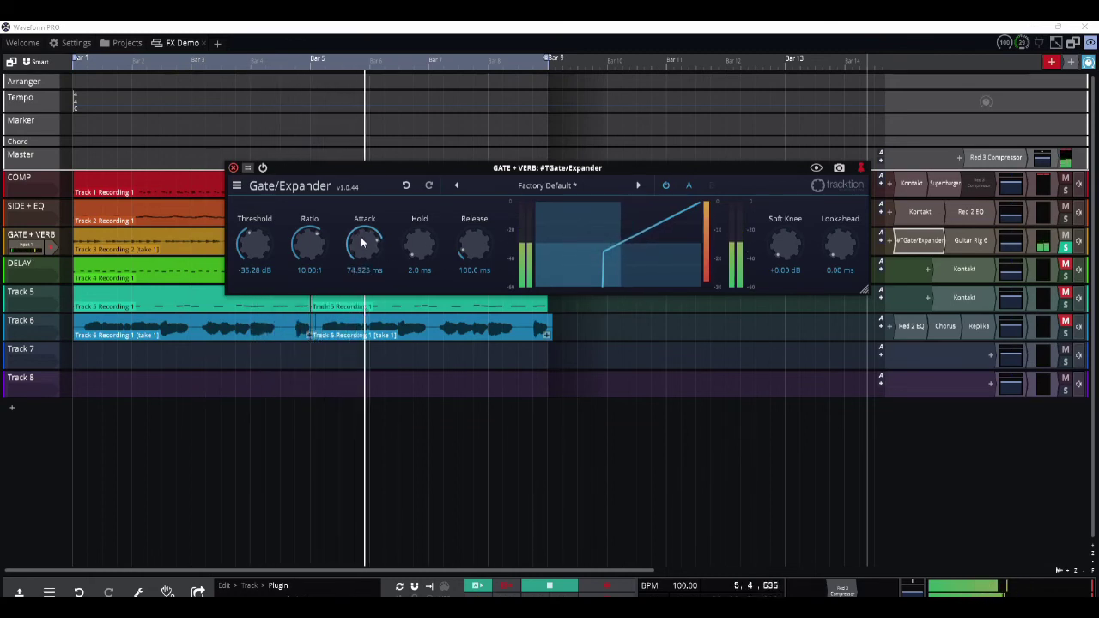
Step: Tighten the gate with a 0.100 ms attack and 0.0 ms hold, and fine-tune its threshold
left_click_drag(361, 237, 406, 380)
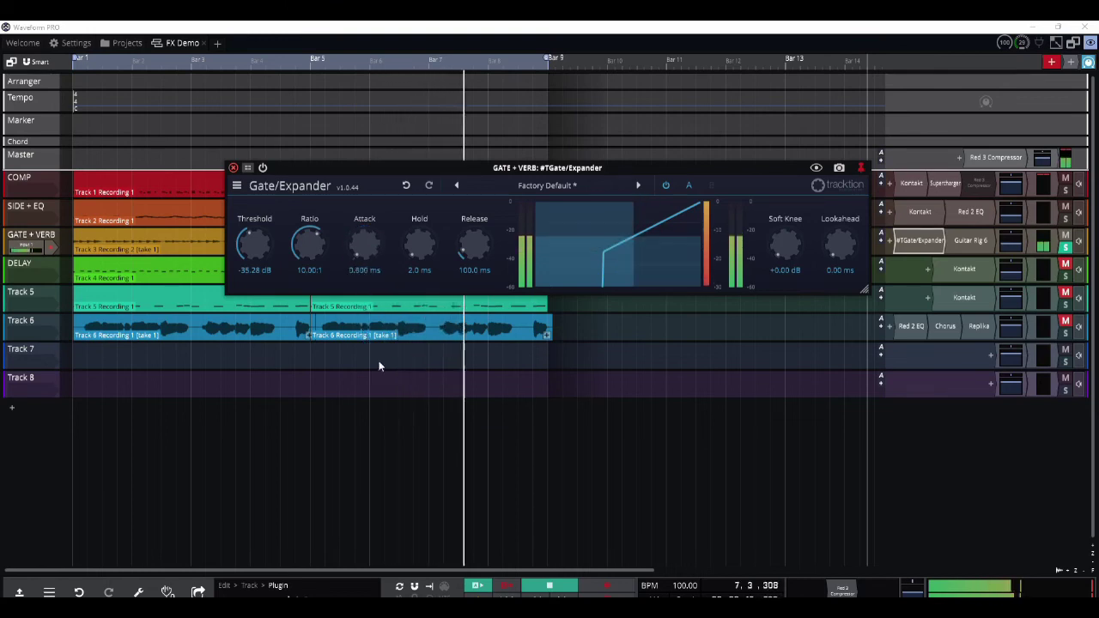
left_click_drag(361, 247, 362, 267)
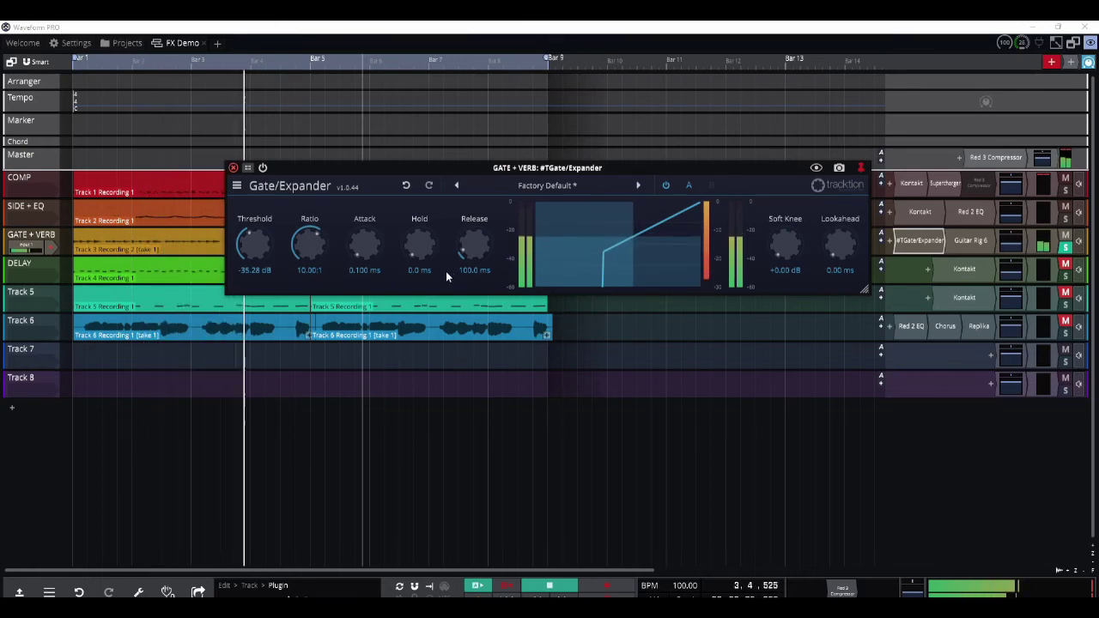
left_click_drag(259, 245, 260, 243)
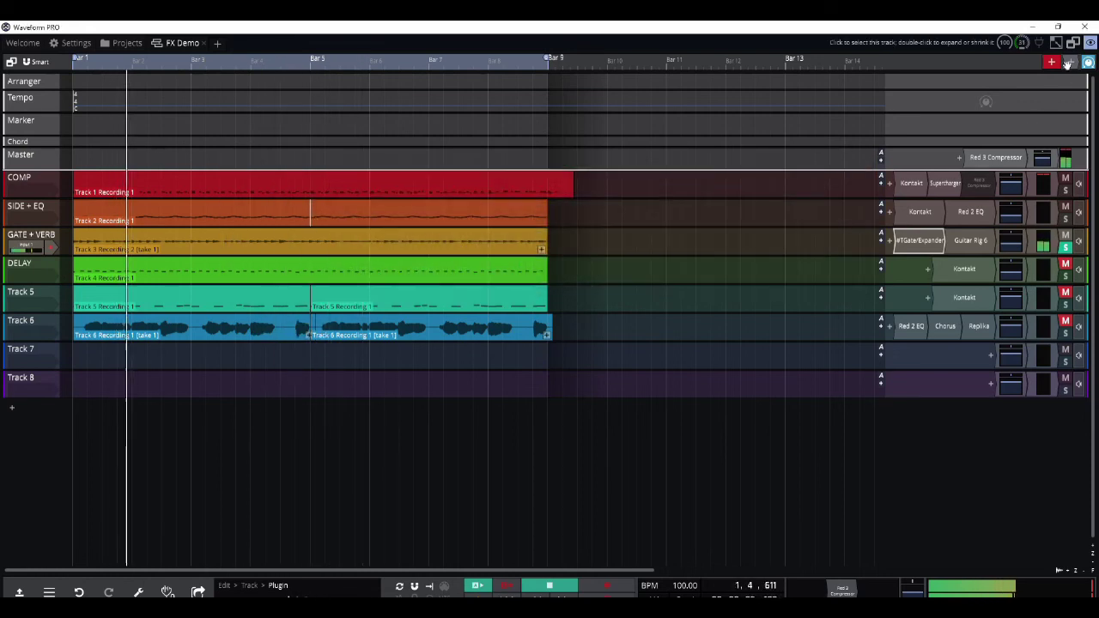
Step: Add the #TReverber8 reverb after Guitar Rig 6 on the GATE + VERB track
left_click_drag(1070, 62, 1001, 245)
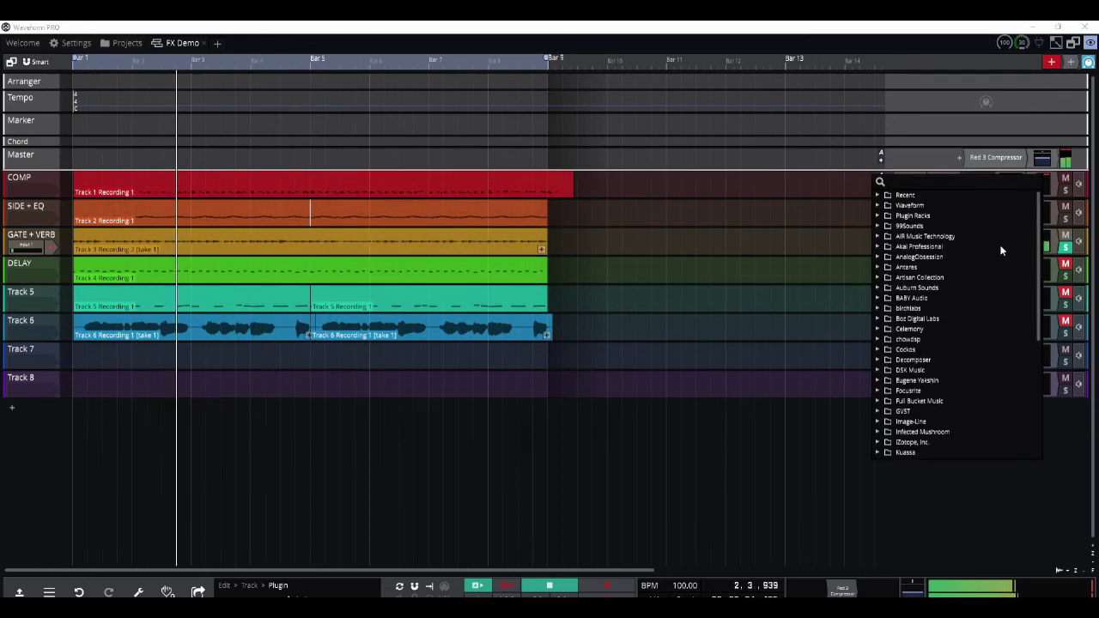
type("tre")
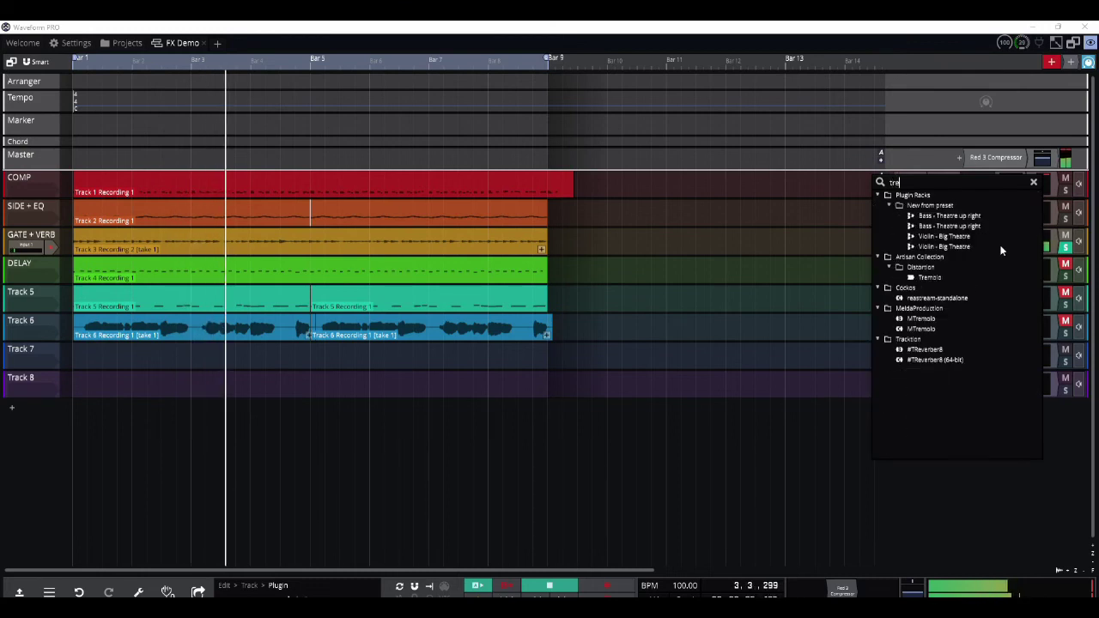
double_click(918, 350)
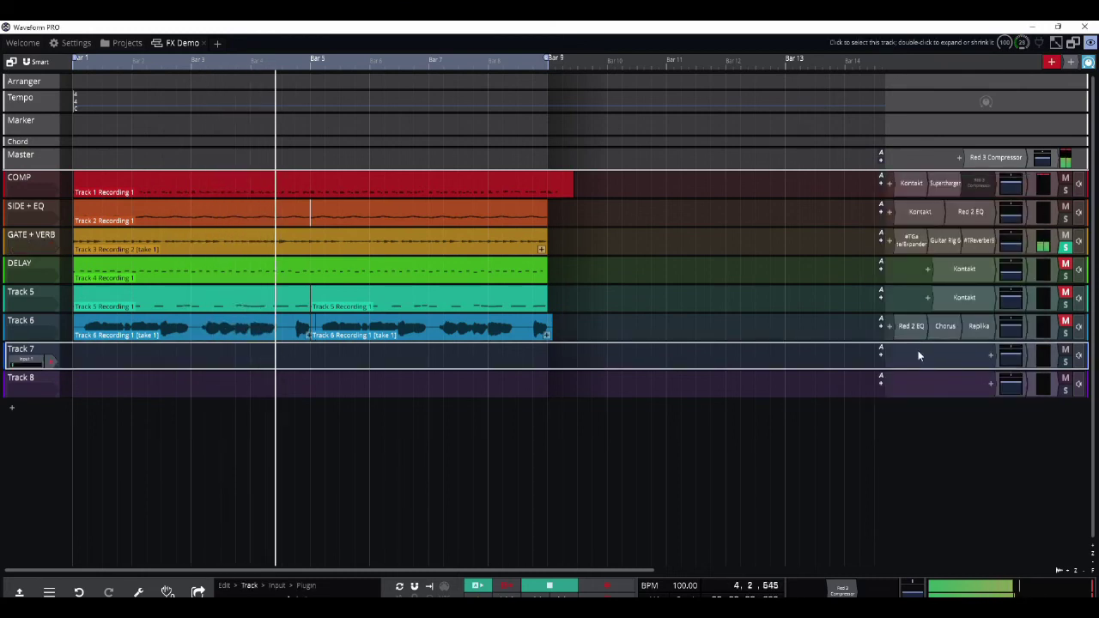
Step: Open the #TReverber8 reverb on the GATE + VERB track, try its mix at 0% and 100%, and set it to 50%
double_click(979, 241)
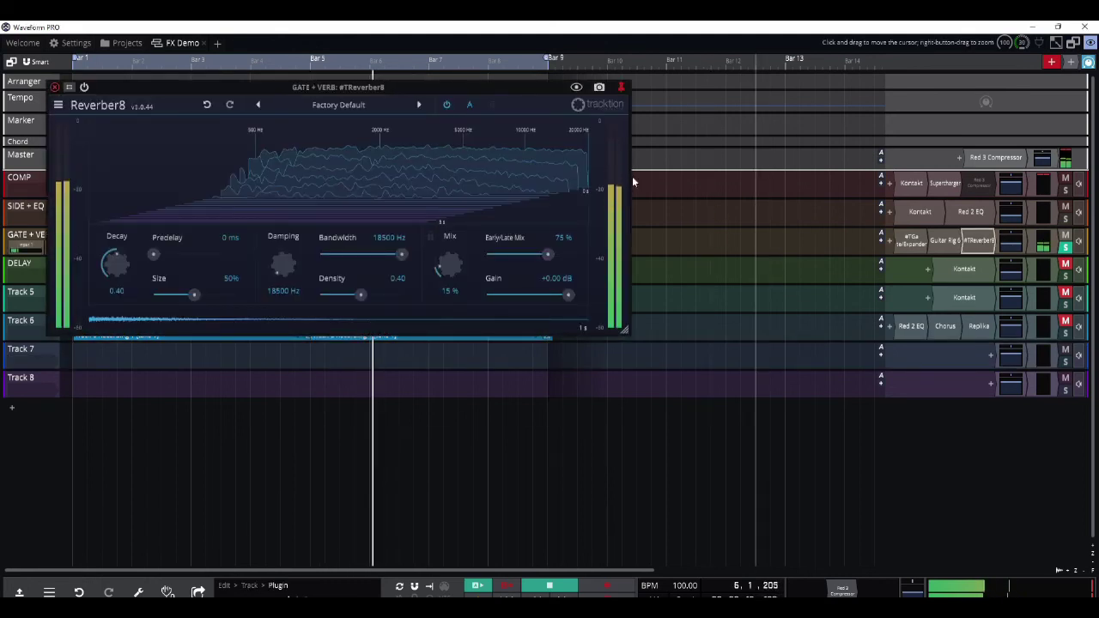
left_click_drag(412, 86, 572, 147)
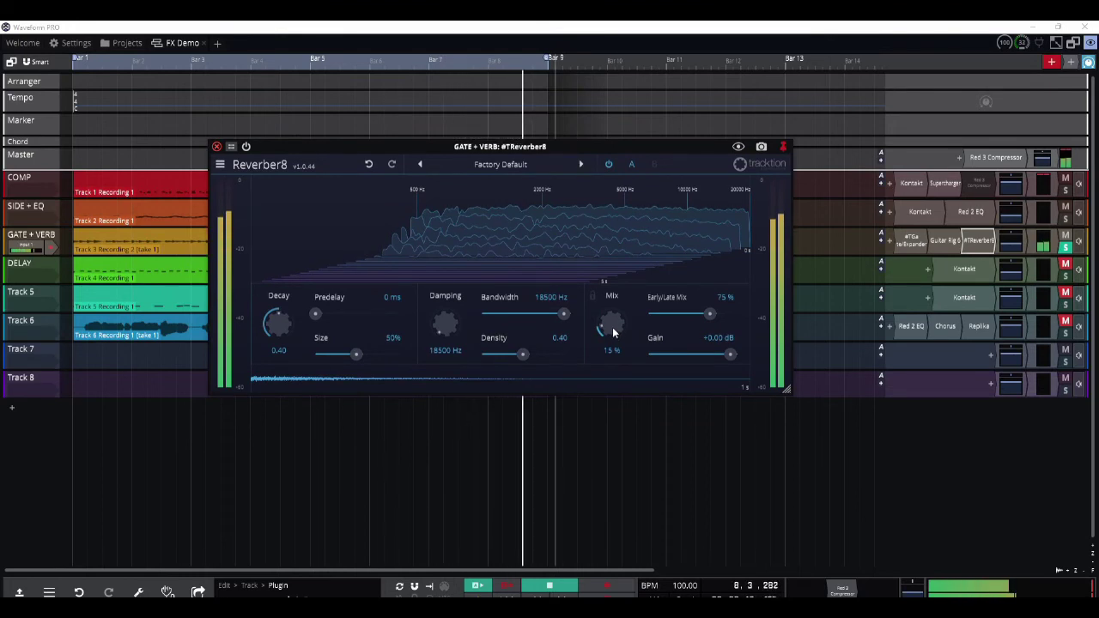
left_click_drag(612, 327, 613, 351)
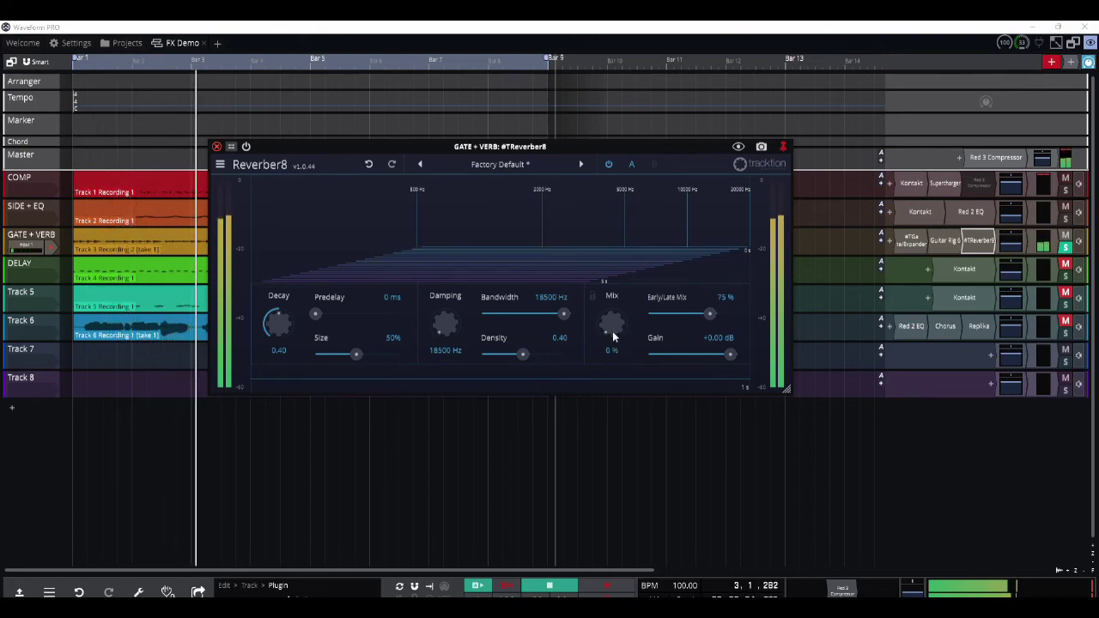
left_click_drag(613, 337, 604, 305)
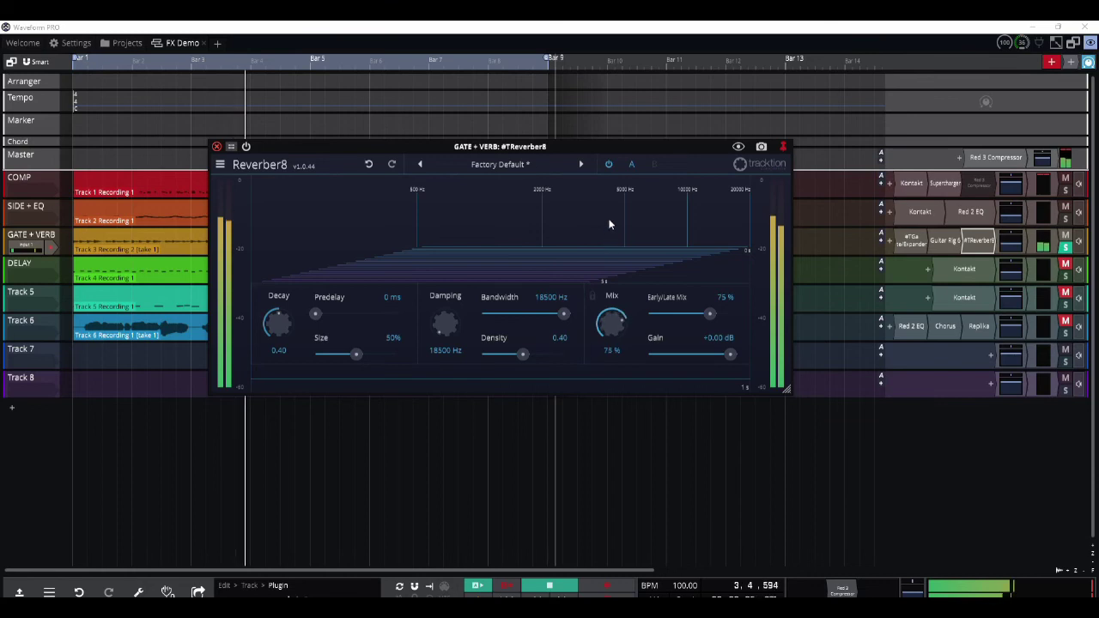
left_click_drag(613, 207, 618, 184)
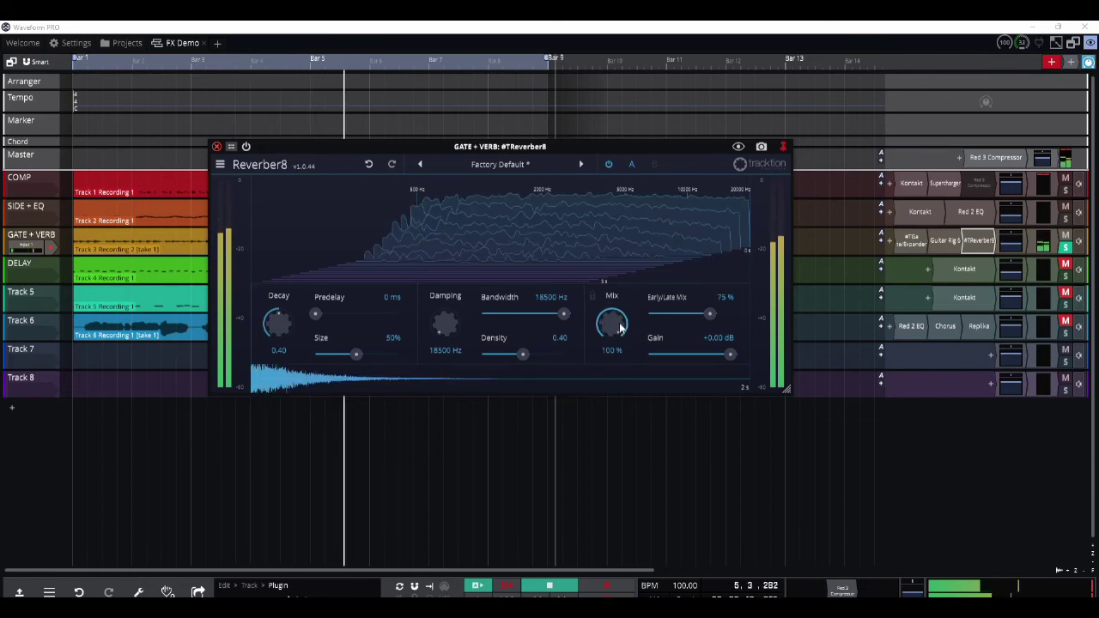
left_click_drag(611, 323, 613, 397)
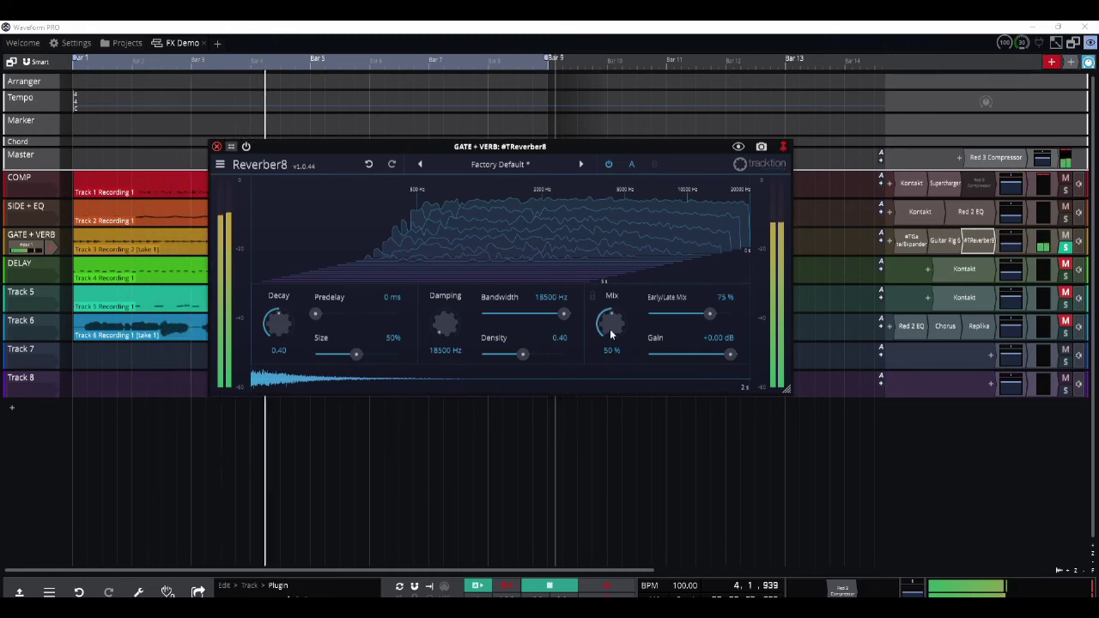
Step: Try the reverb's size at 91% and 10%, set it to 41% with a 115 ms predelay, and close the reverb
left_click_drag(358, 359, 390, 365)
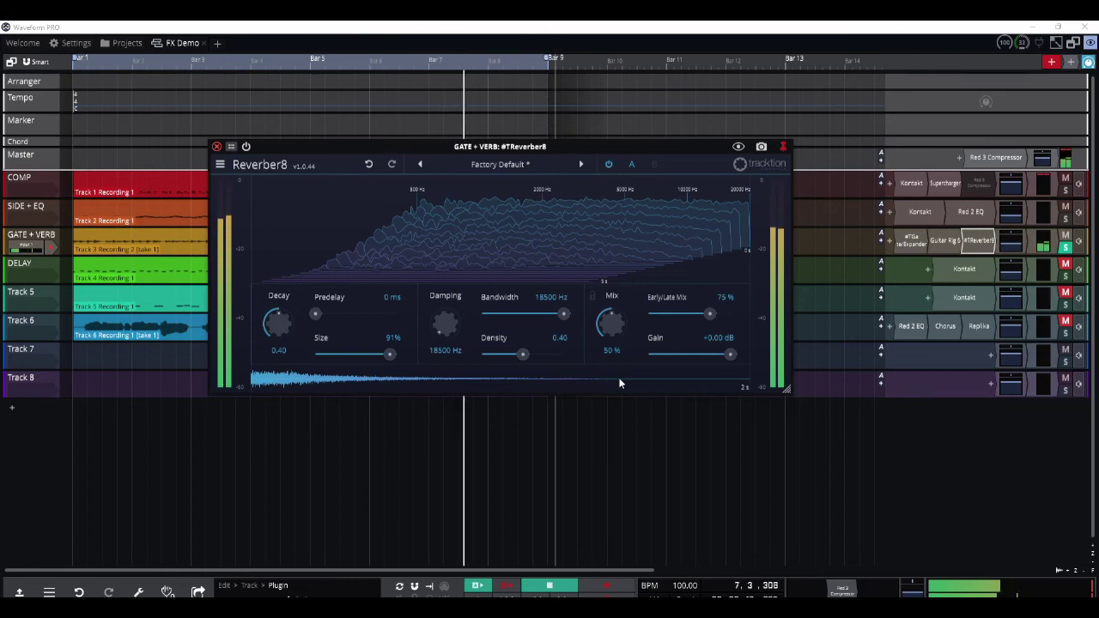
left_click_drag(389, 354, 324, 355)
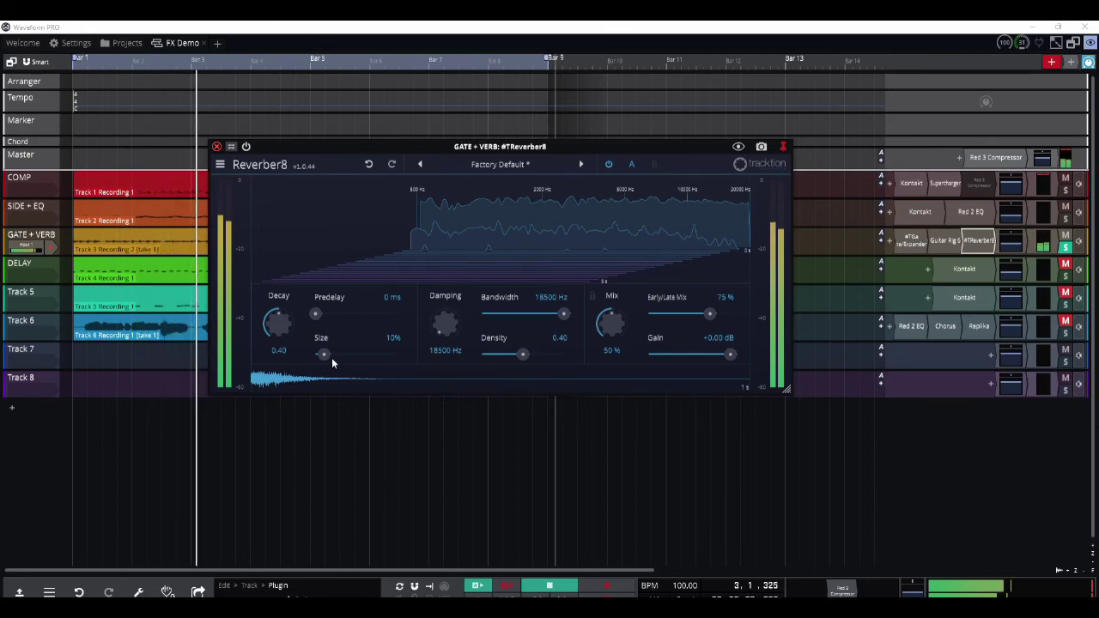
left_click_drag(331, 357, 347, 356)
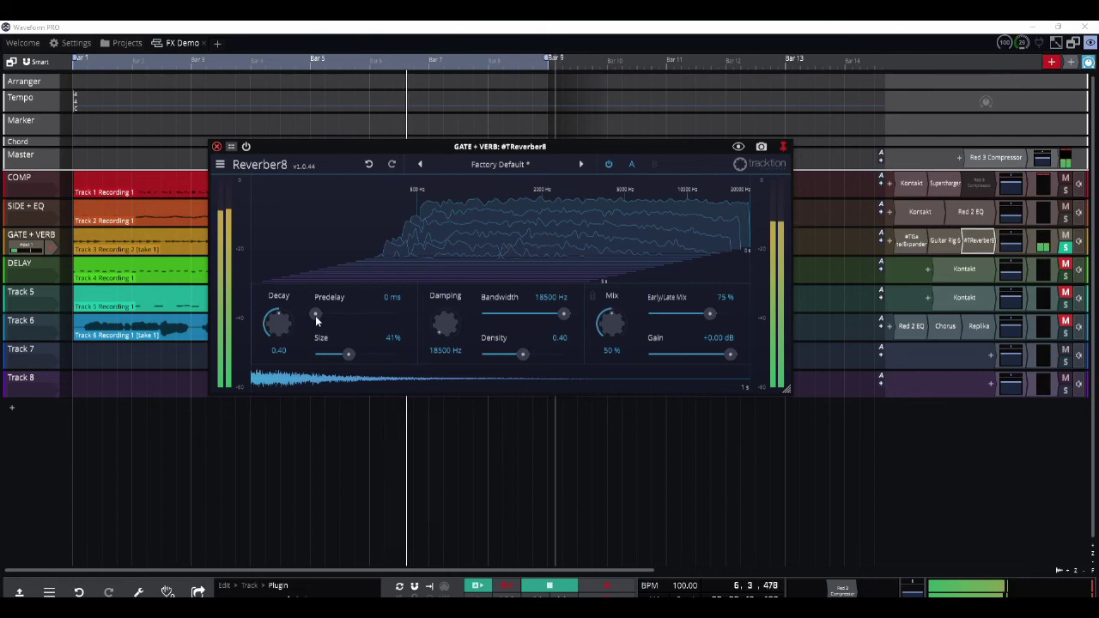
left_click_drag(316, 315, 362, 314)
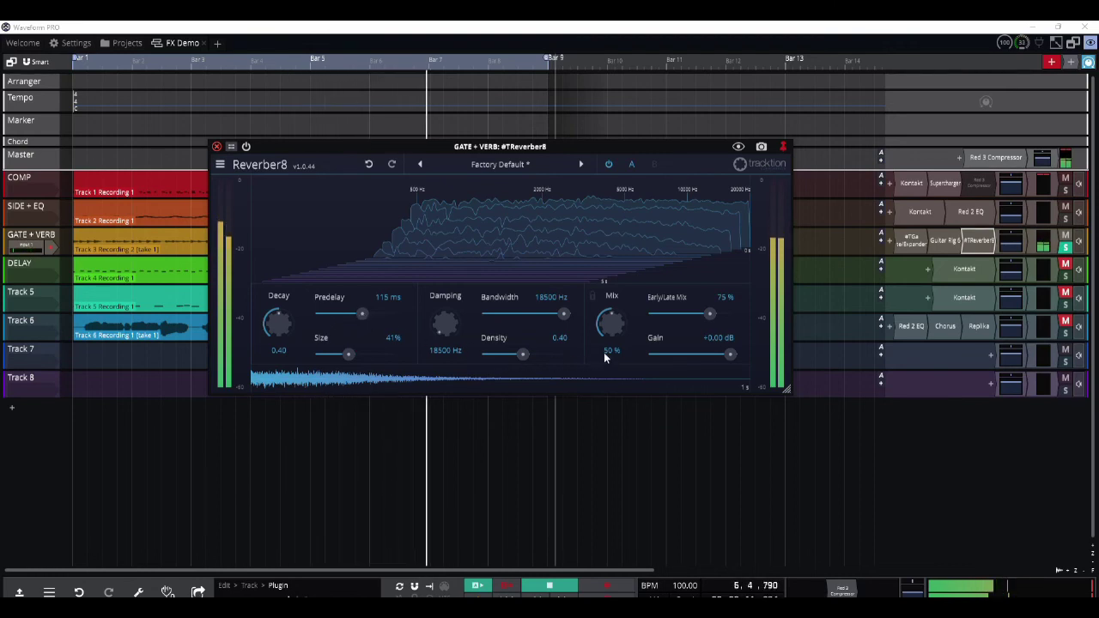
left_click(216, 146)
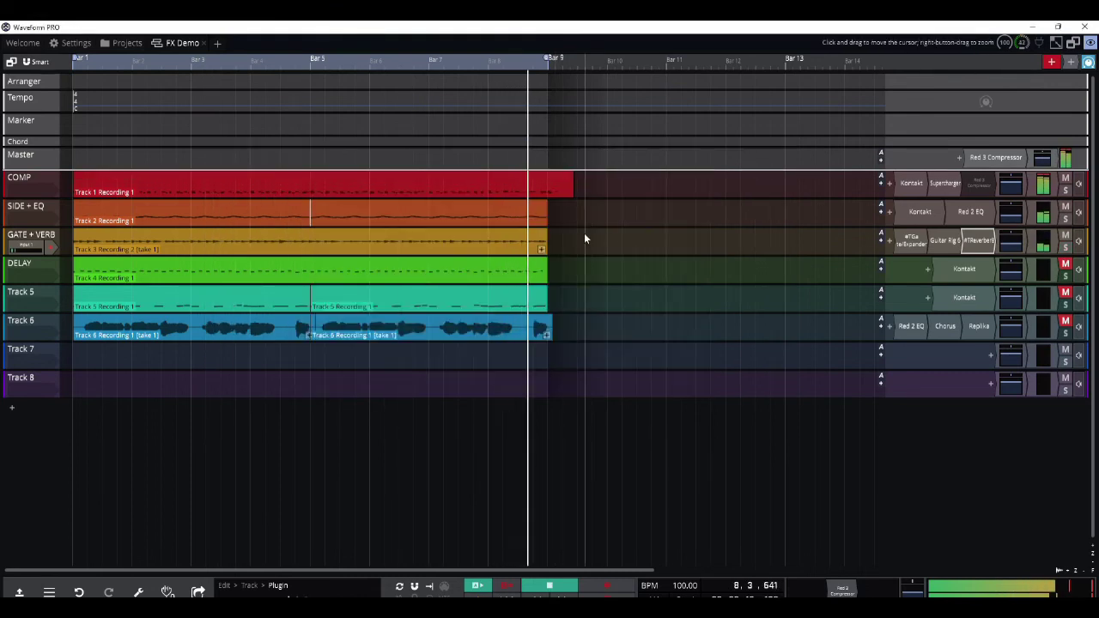
Step: Unmute the DELAY track and add the Replika delay after Kontakt
left_click(1066, 264)
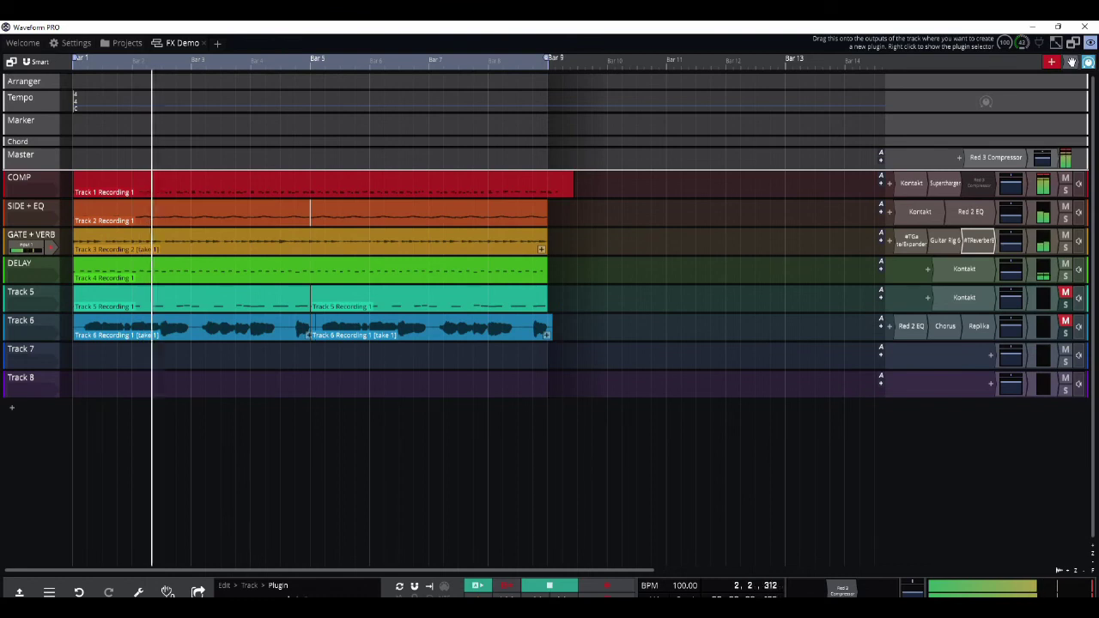
left_click_drag(1072, 62, 999, 270)
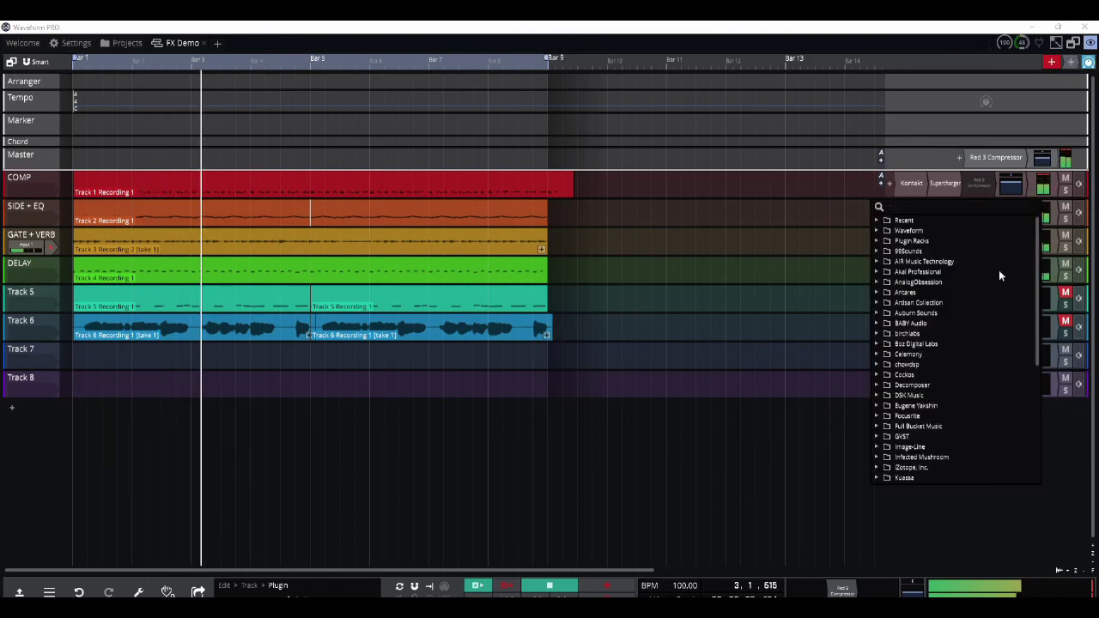
type("replik")
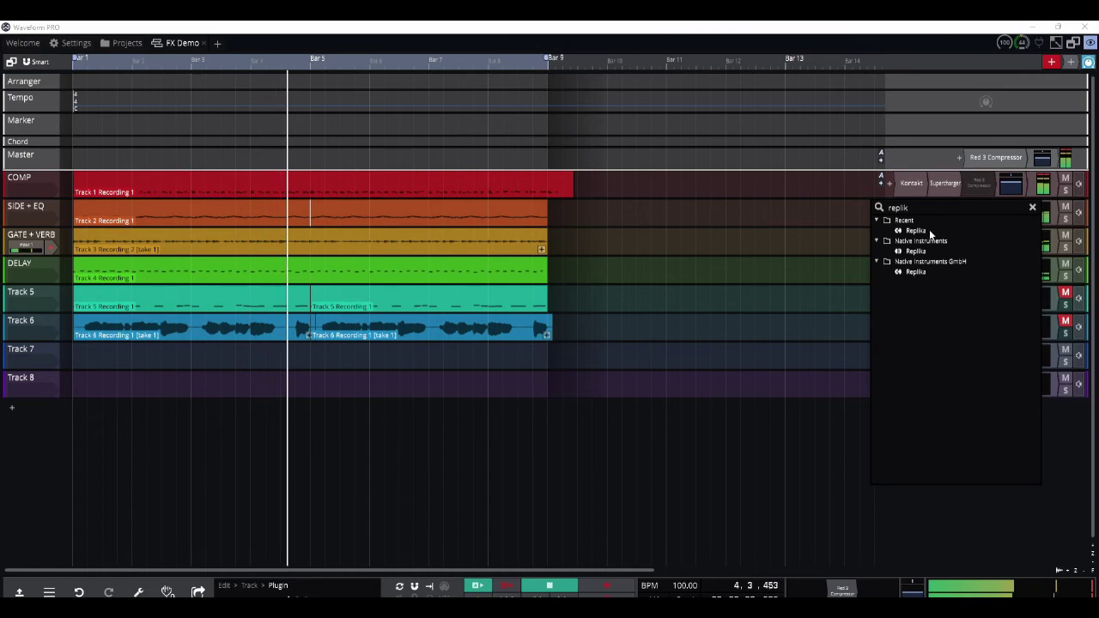
left_click(924, 231)
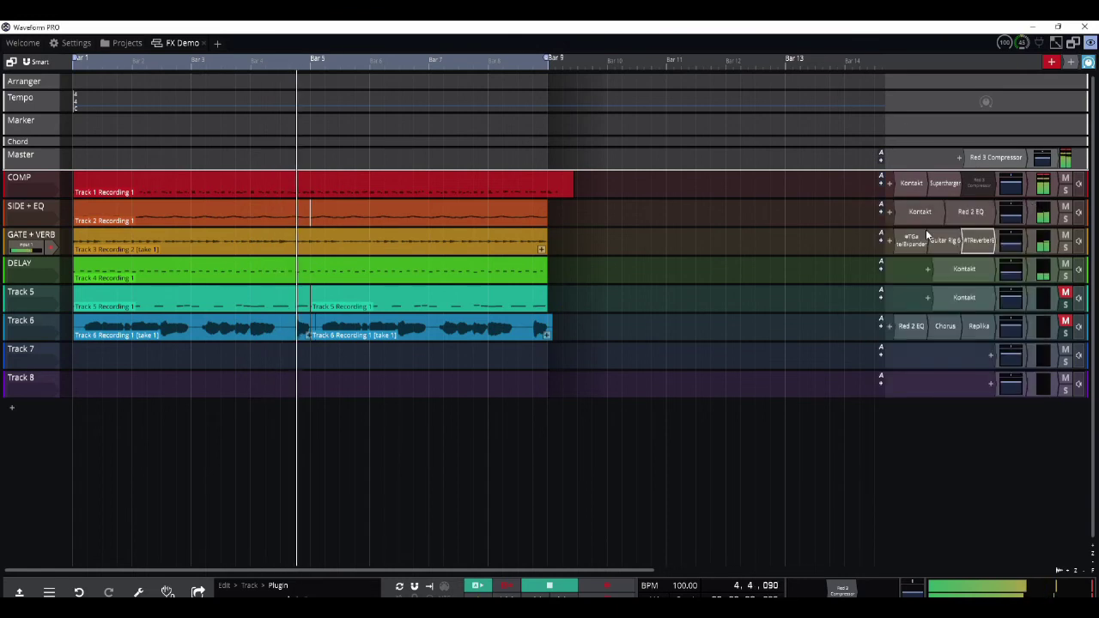
double_click(919, 239)
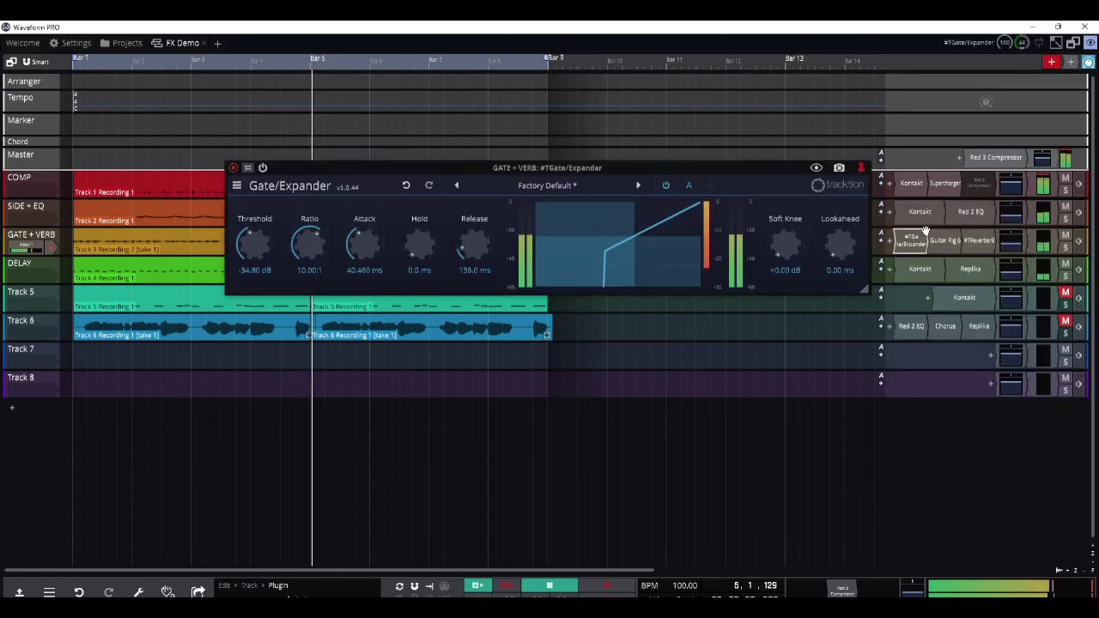
left_click(235, 169)
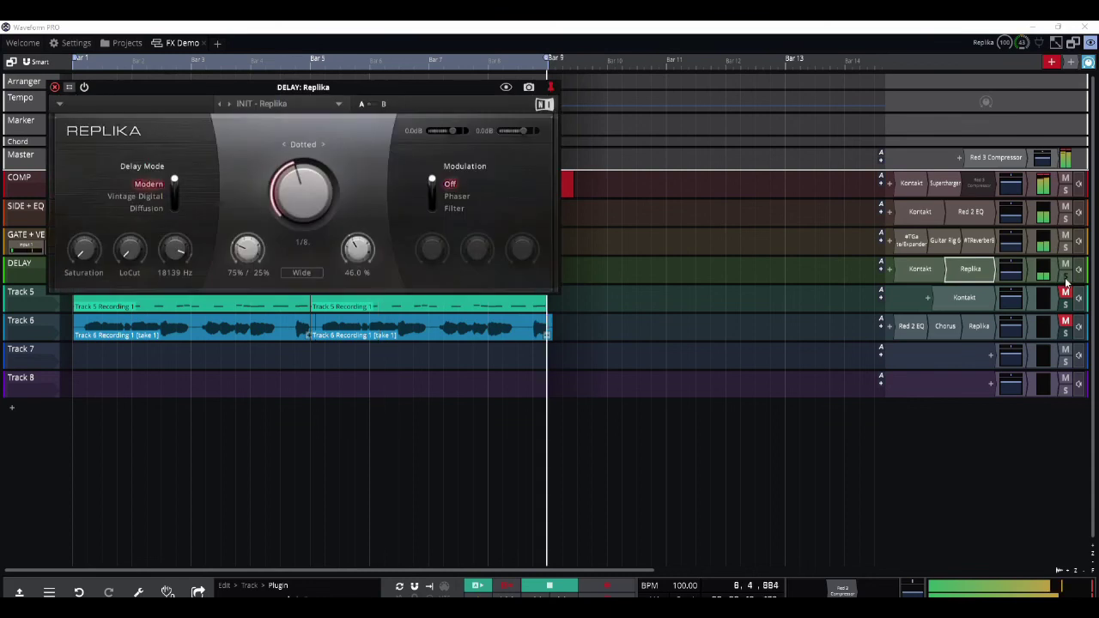
Step: Solo the DELAY track and try dotted and millisecond delay times in Replika before setting a straight 1/16 delay
left_click(1065, 276)
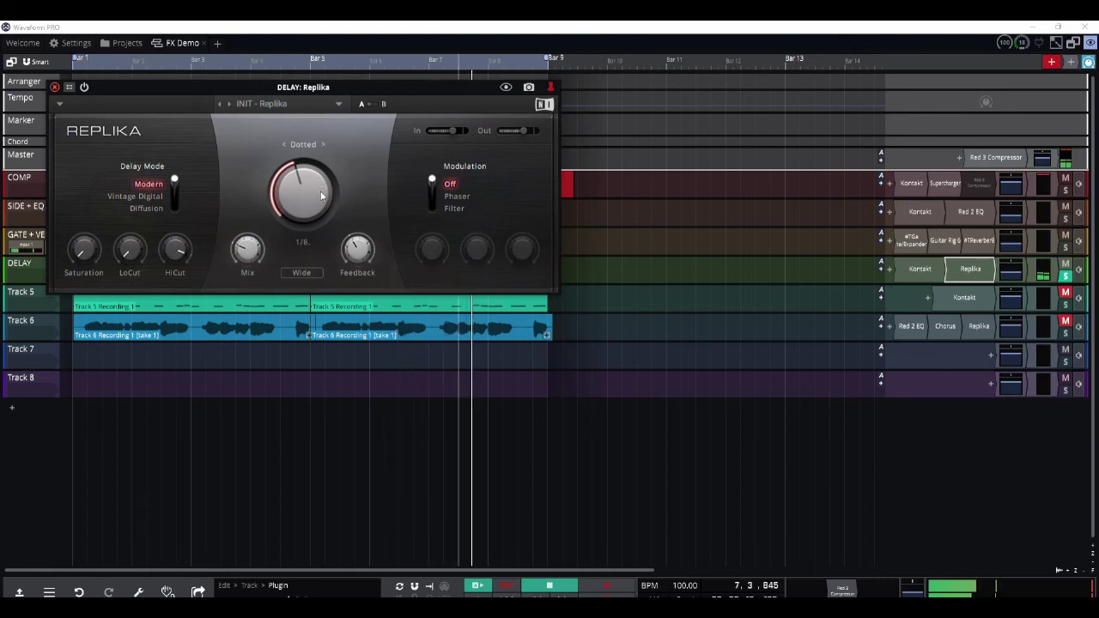
left_click_drag(319, 192, 319, 214)
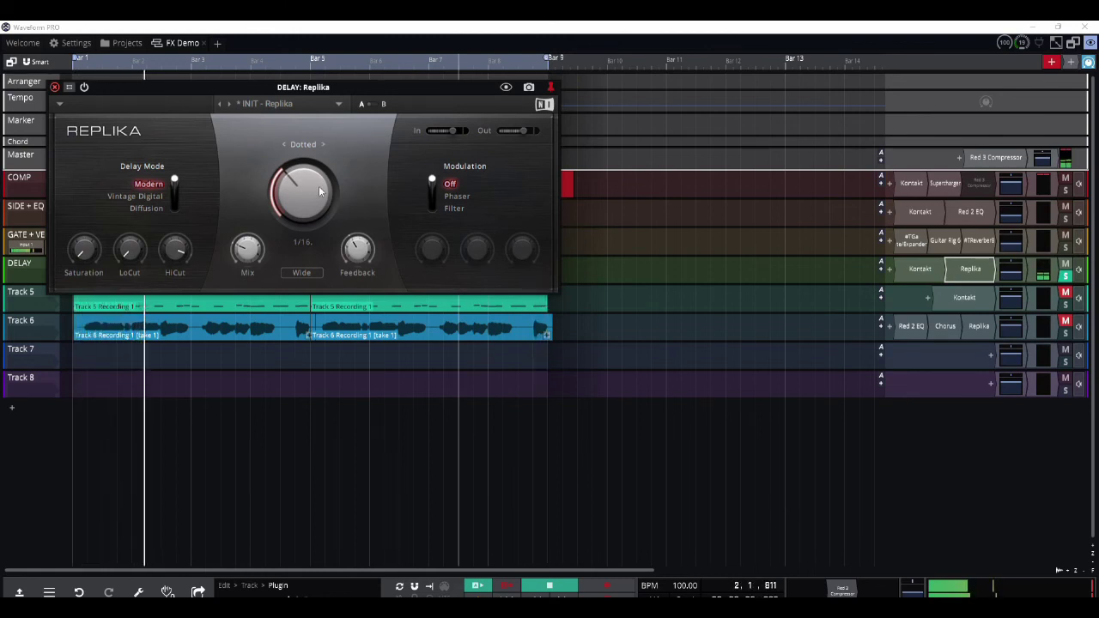
left_click_drag(321, 191, 320, 215)
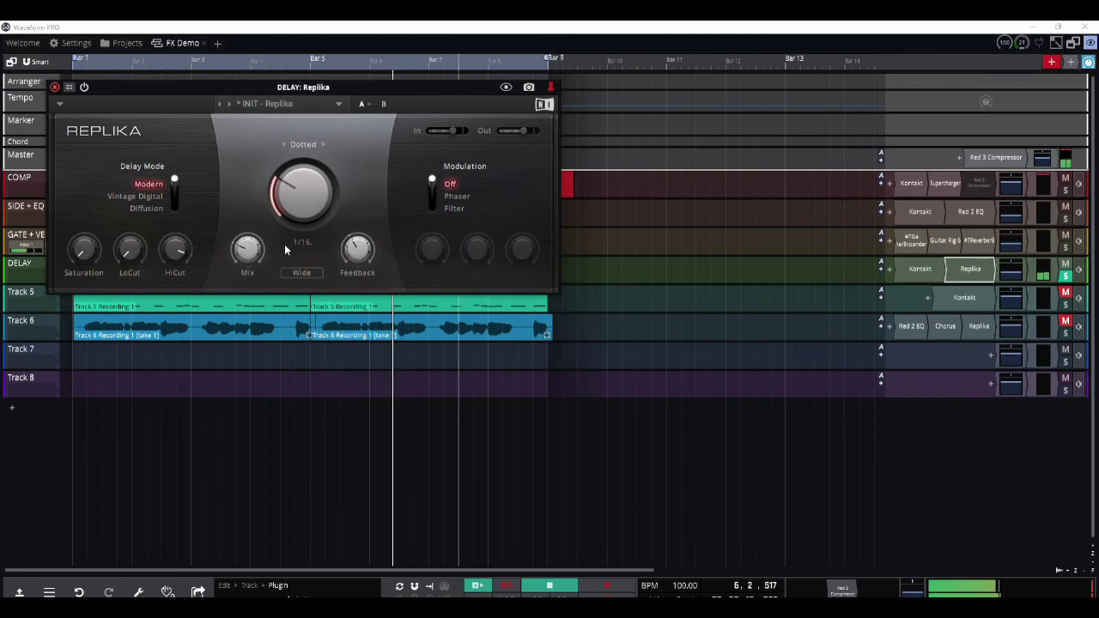
left_click(322, 144)
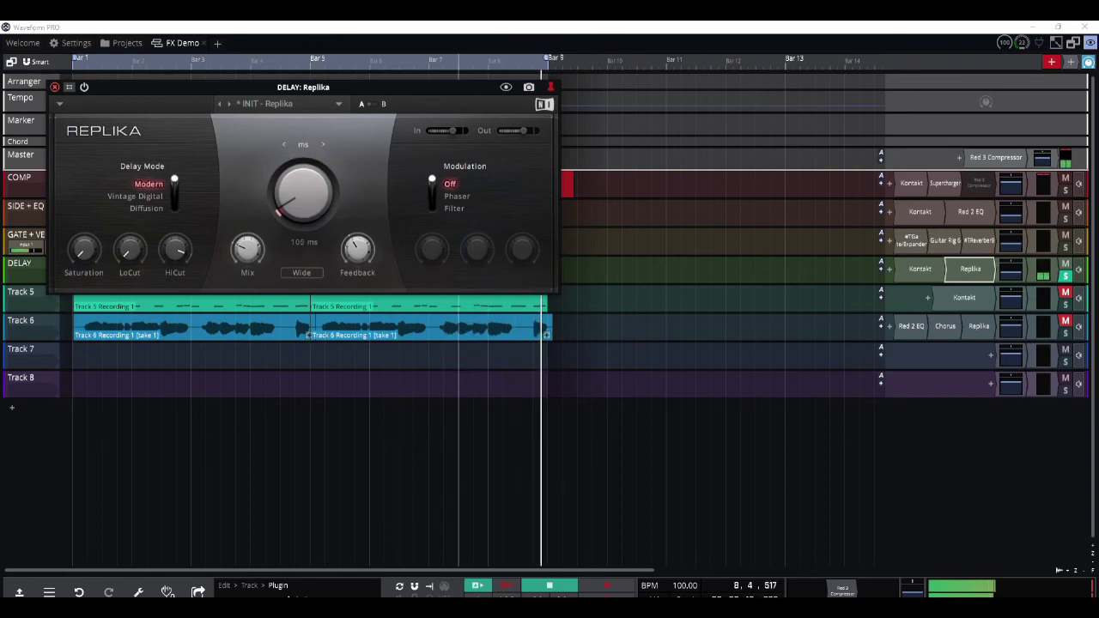
mouse_move(302, 196)
left_mouse_down()
mouse_move(302, 182)
mouse_move(308, 211)
left_mouse_up()
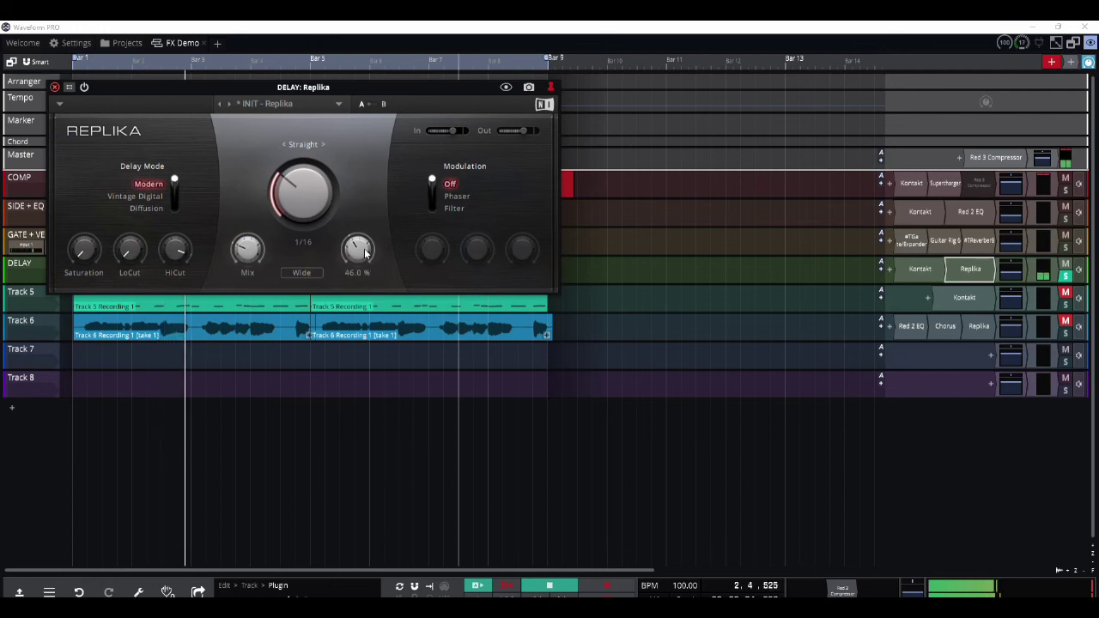
Step: Adjust Replika's feedback with a straight 1/32 delay time, and try the Ping Pong stereo mode
left_click_drag(364, 251, 364, 284)
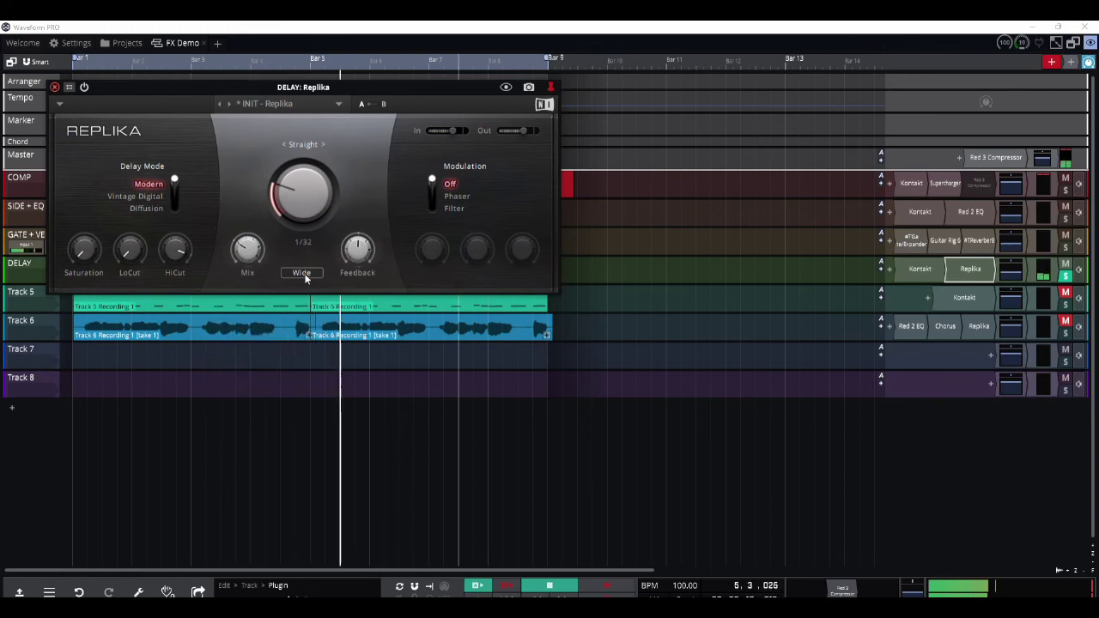
left_click(302, 273)
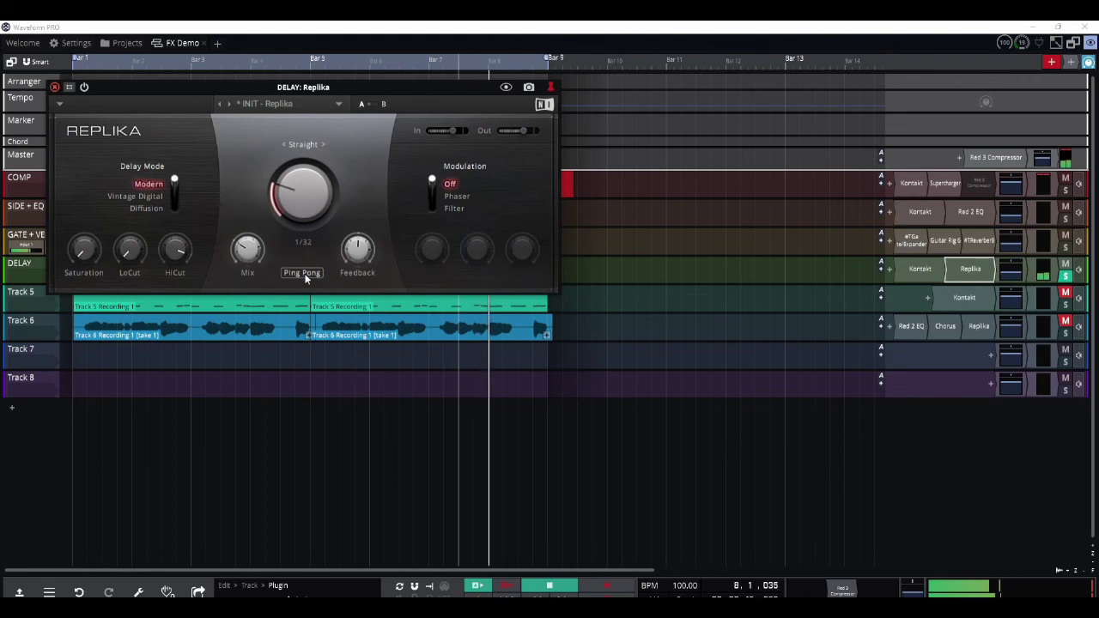
left_click(302, 273)
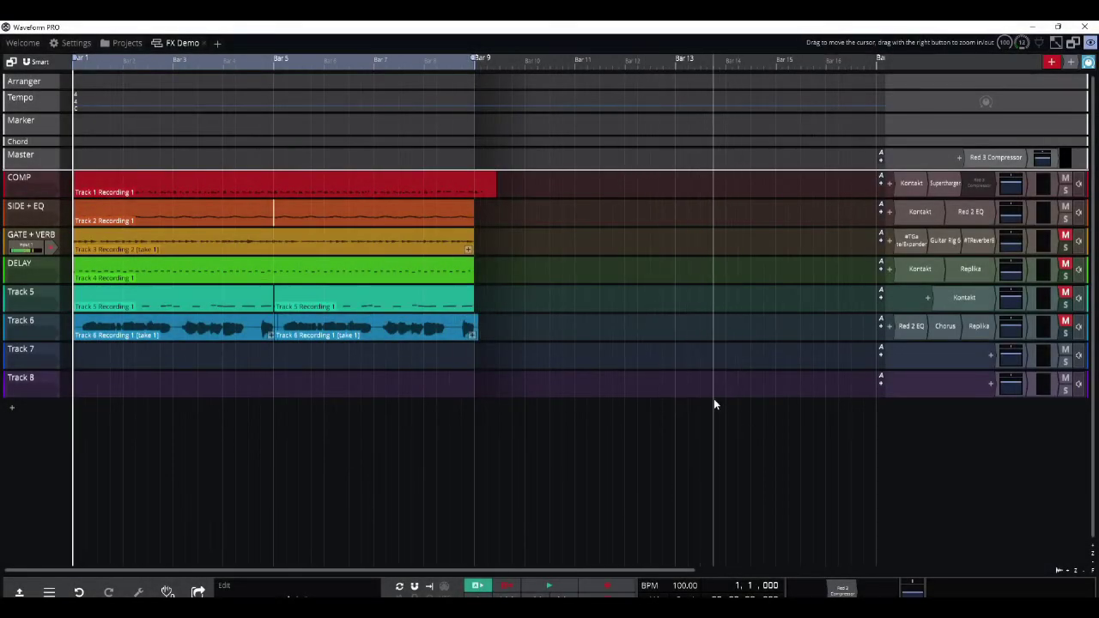
Step: Listen to the SIDE + EQ and COMP tracks in turn by soloing each during playback, and clear the solos
left_click(1067, 221)
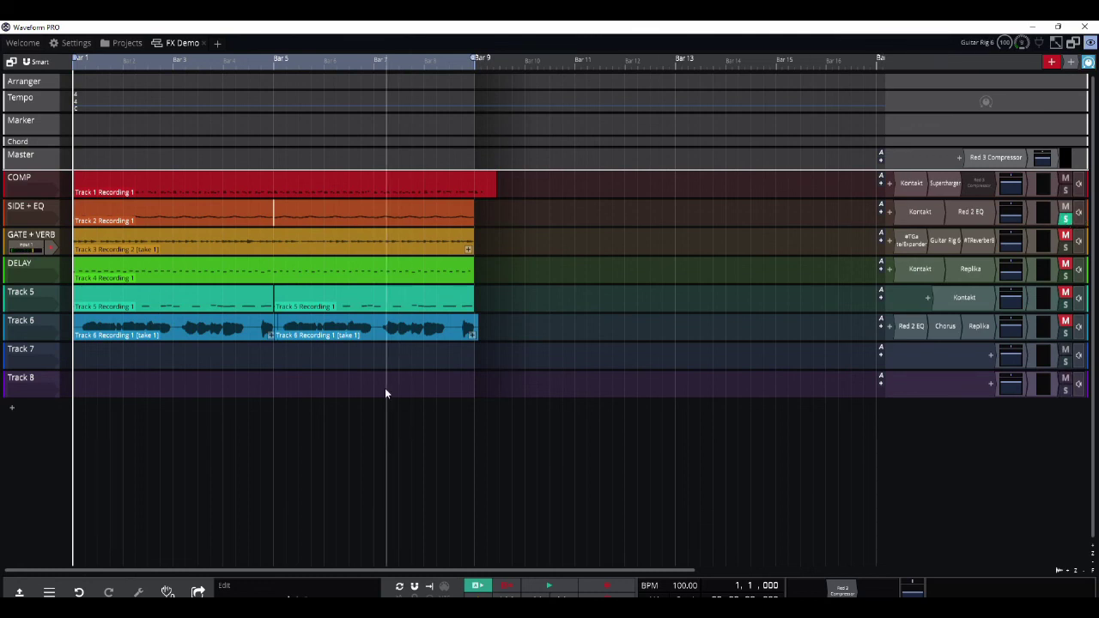
left_click(225, 389)
key("space")
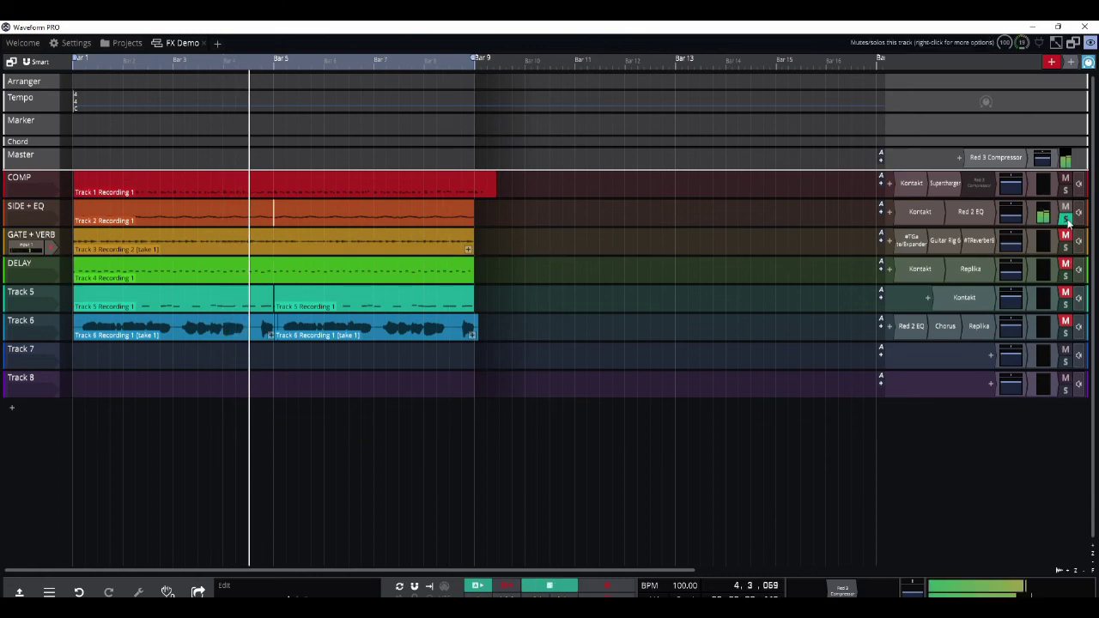
key("space")
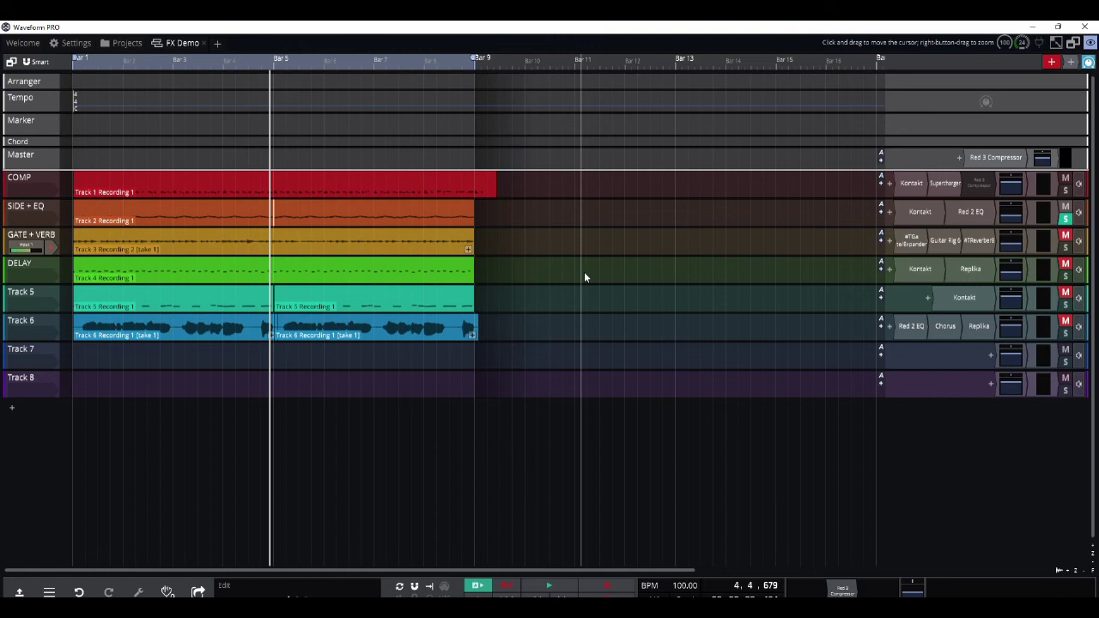
key("space")
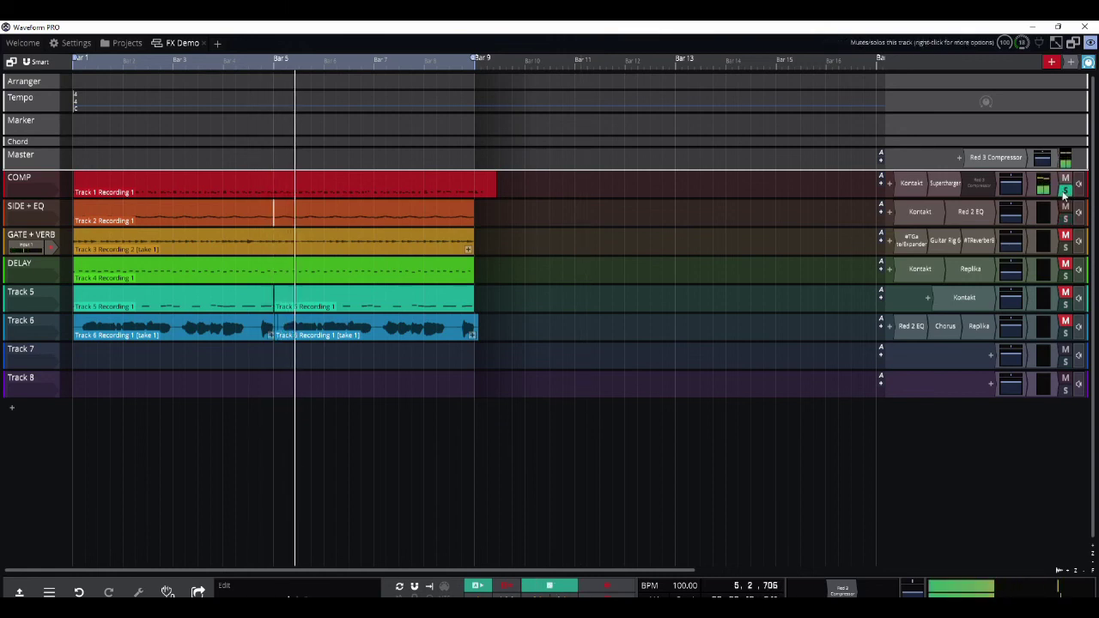
left_click(1063, 196)
key("space")
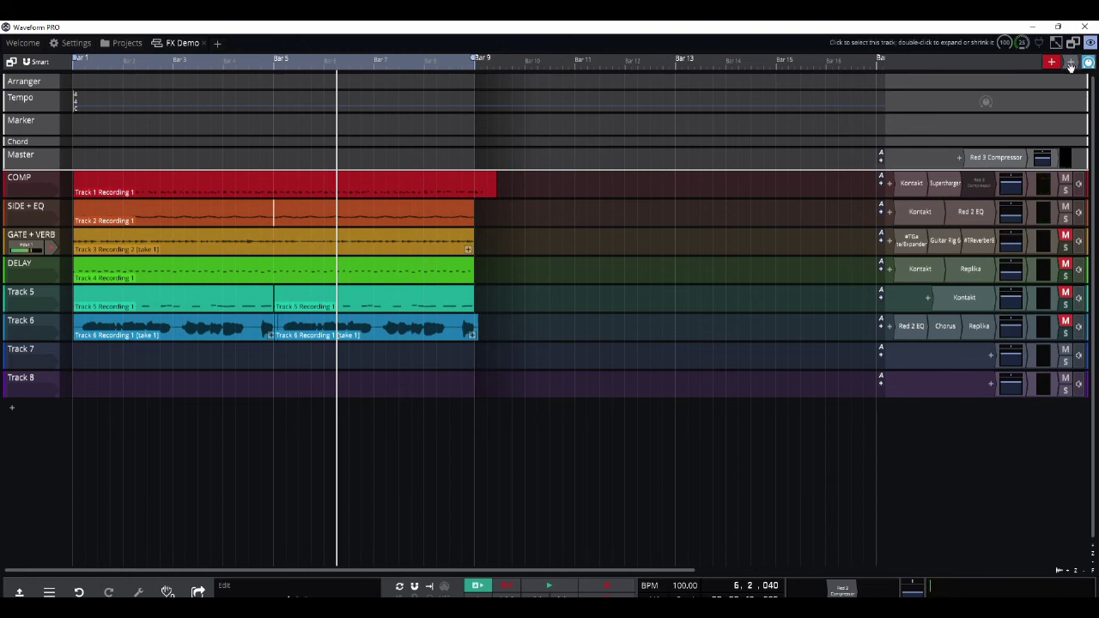
Step: Add #TCompressor after Red 2 EQ on the SIDE + EQ track and set its sidechain source to the COMP track
left_click_drag(1071, 64, 1014, 216)
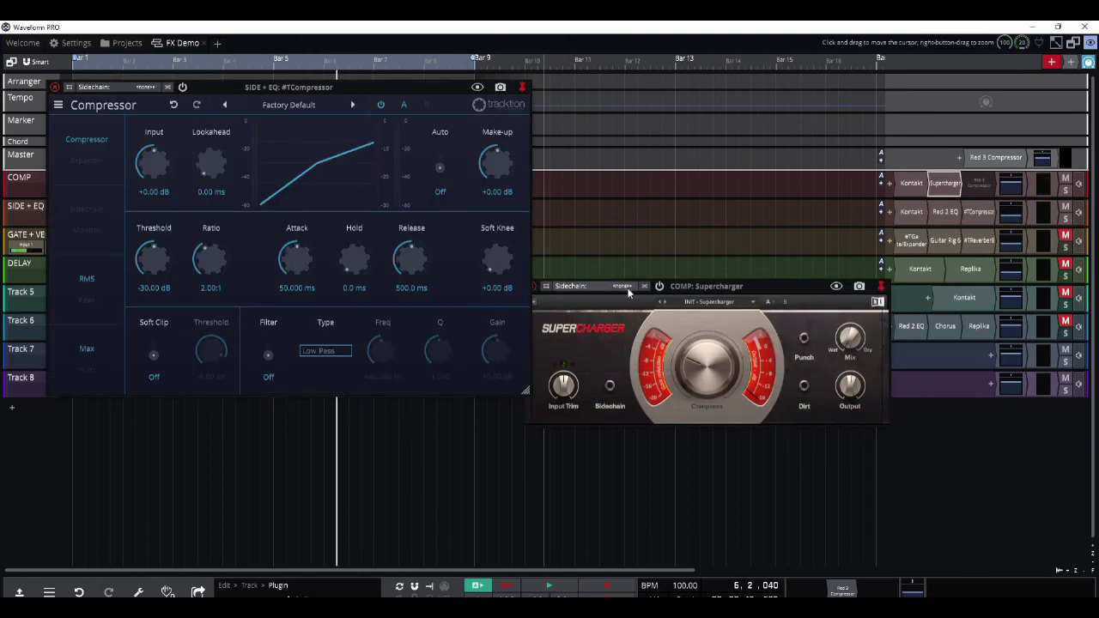
left_click(628, 292)
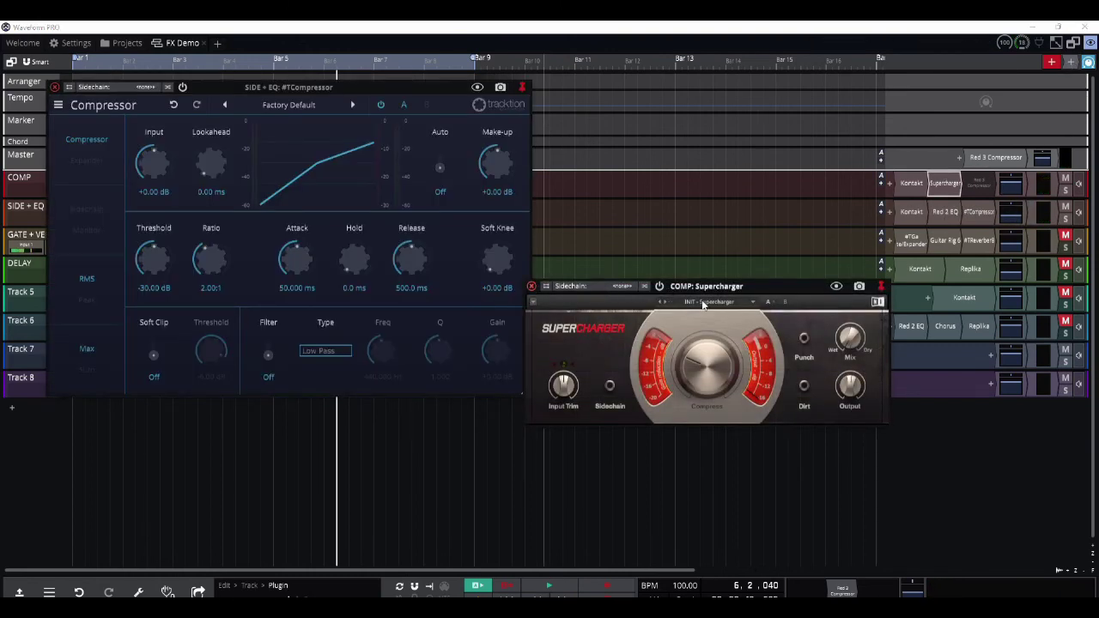
left_click(531, 286)
left_click_drag(339, 84, 705, 163)
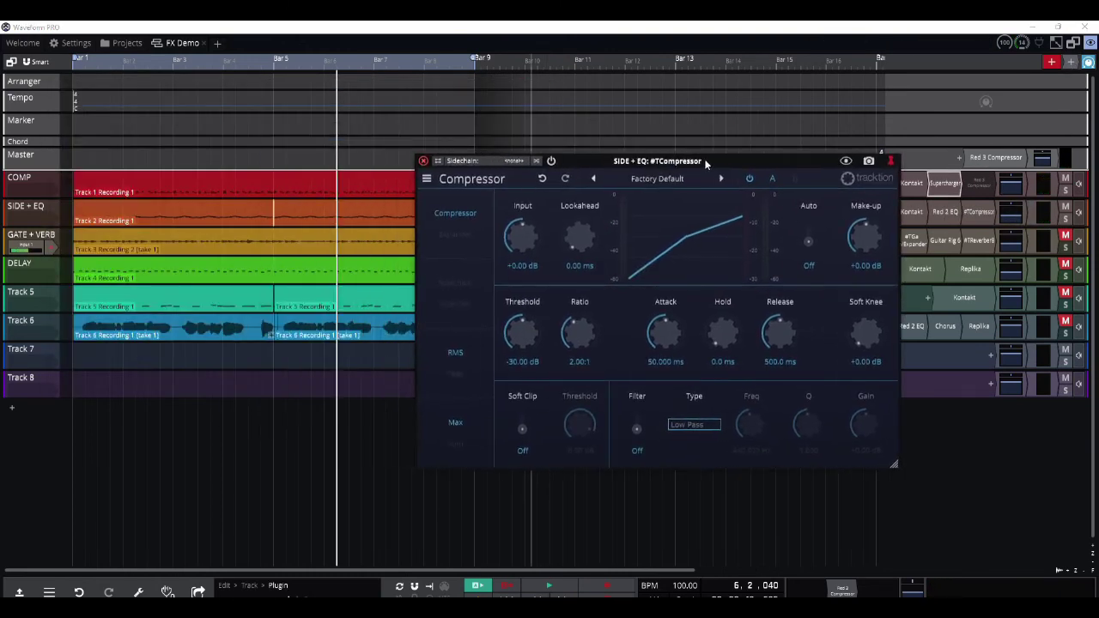
left_click(528, 161)
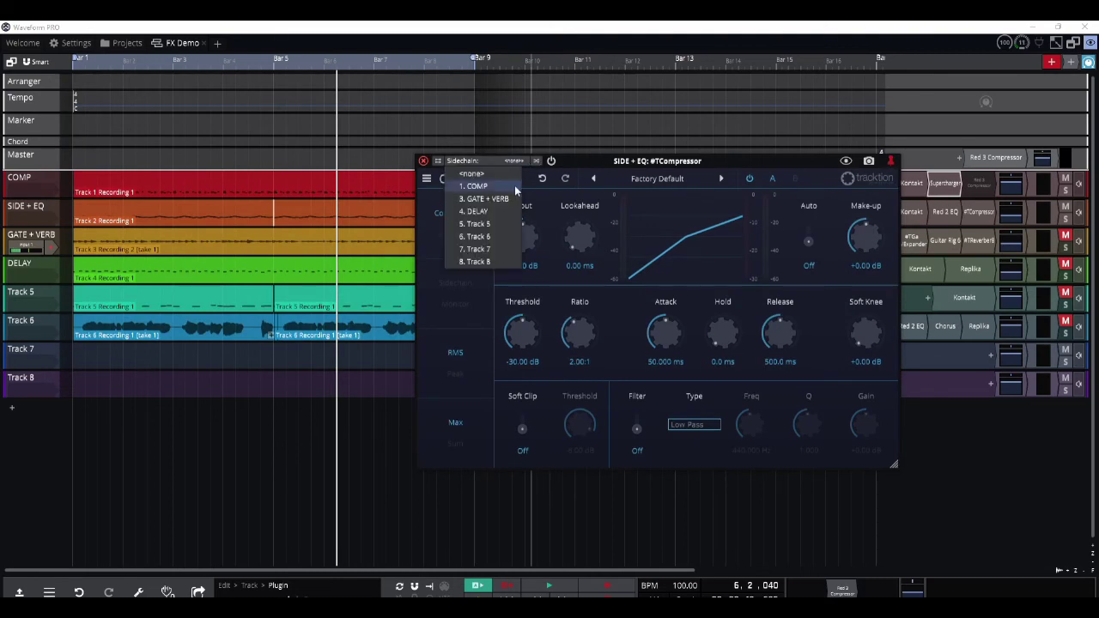
left_click(514, 185)
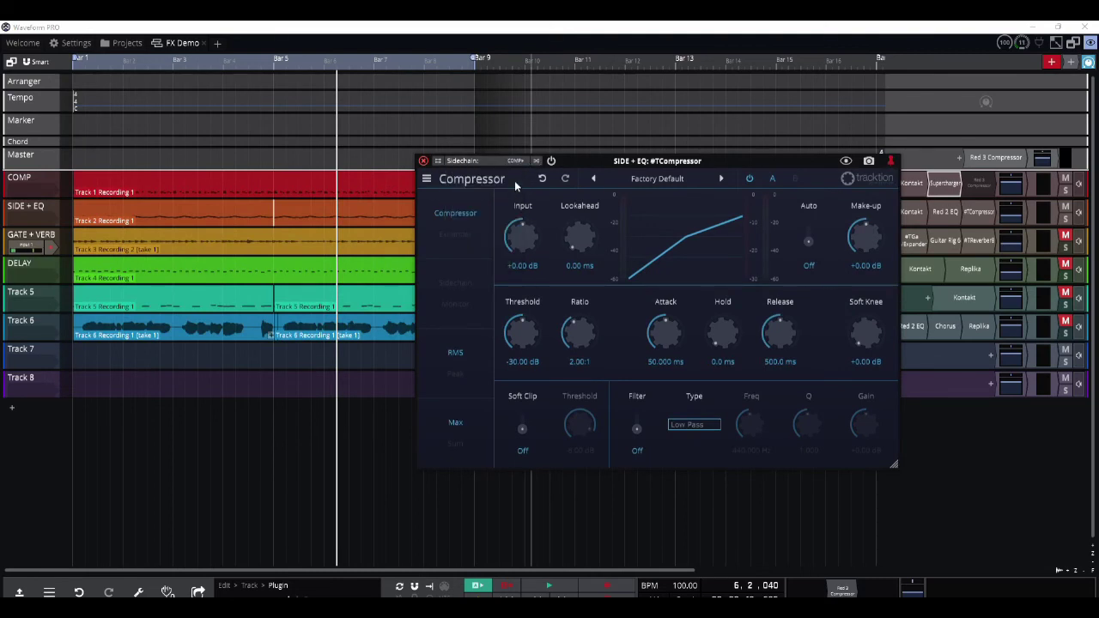
Step: Play the project from the start with #TCompressor on the SIDE + EQ track and switch the plugin's detector to Sidechain
key("Home")
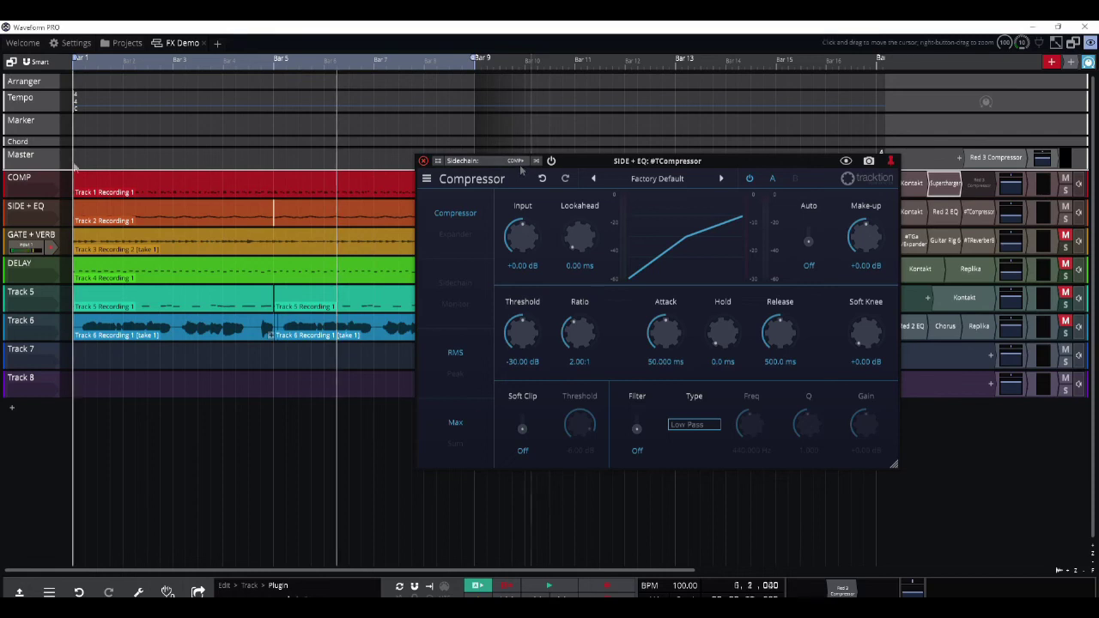
key("space")
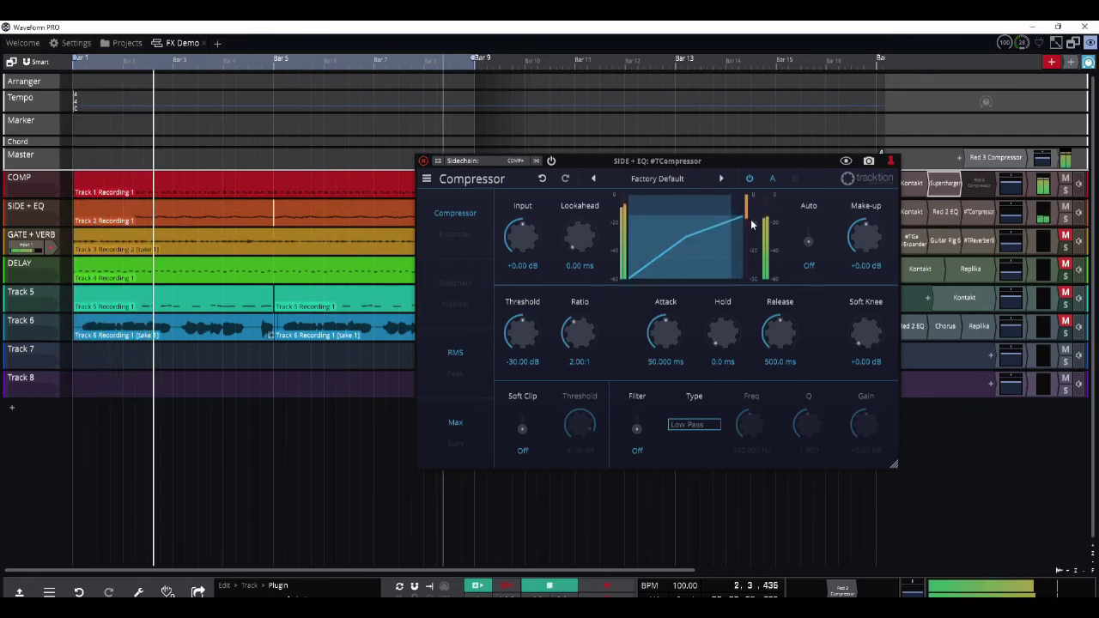
mouse_move(519, 337)
left_mouse_down()
mouse_move(516, 364)
mouse_move(521, 332)
left_mouse_up()
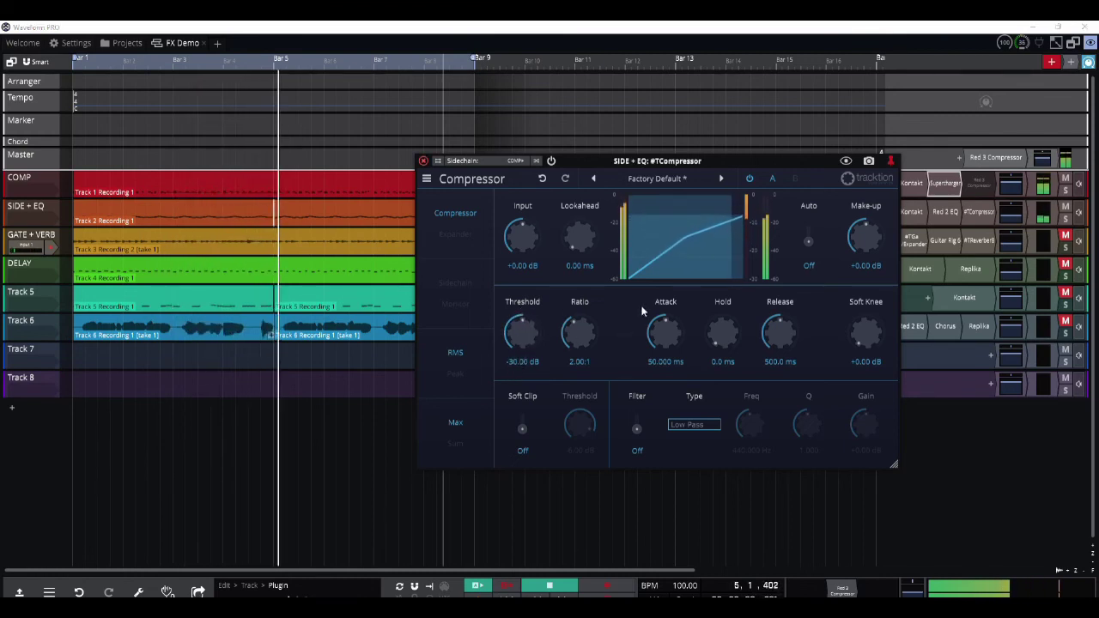
key("space")
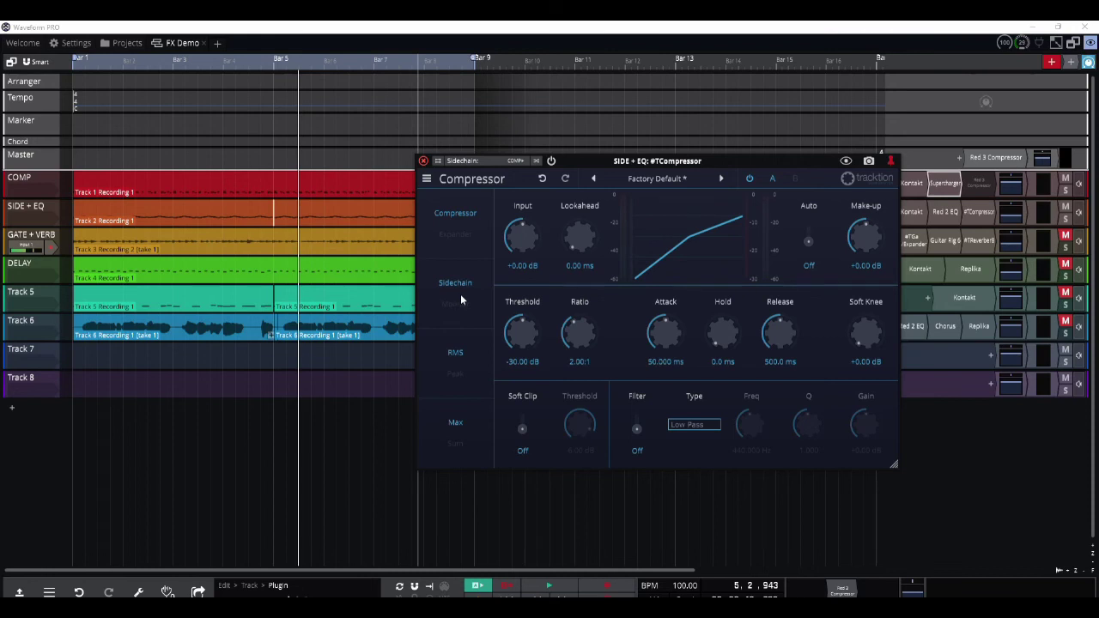
Step: Shorten #TCompressor's attack to 10.440 ms and release to 84.4 ms during playback, and compare the sound with the plugin bypassed
key("space")
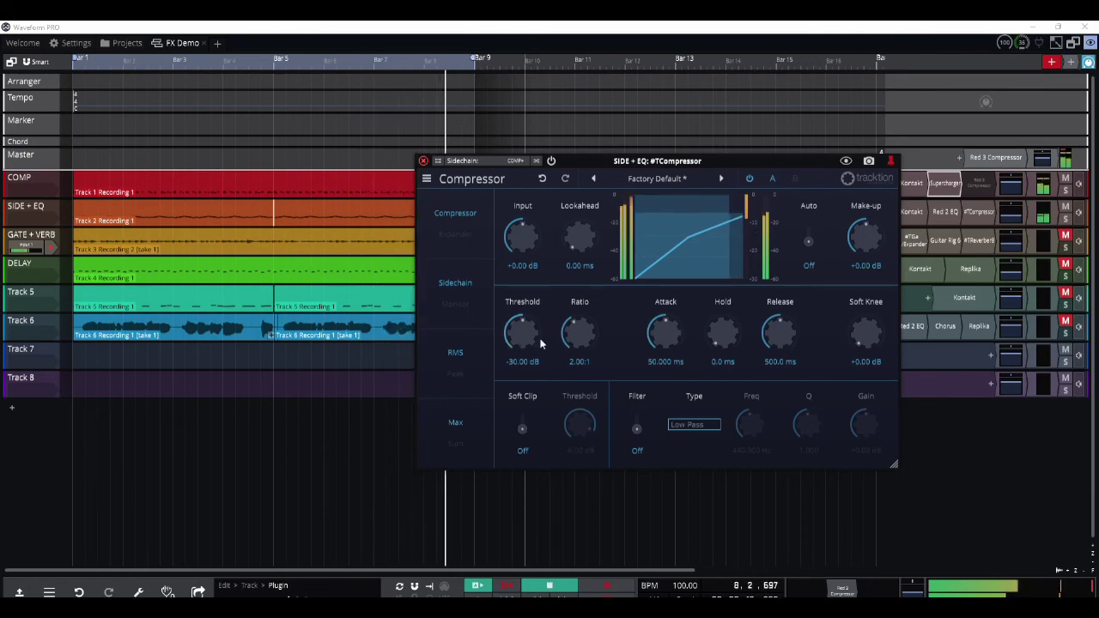
left_click_drag(792, 365, 778, 389)
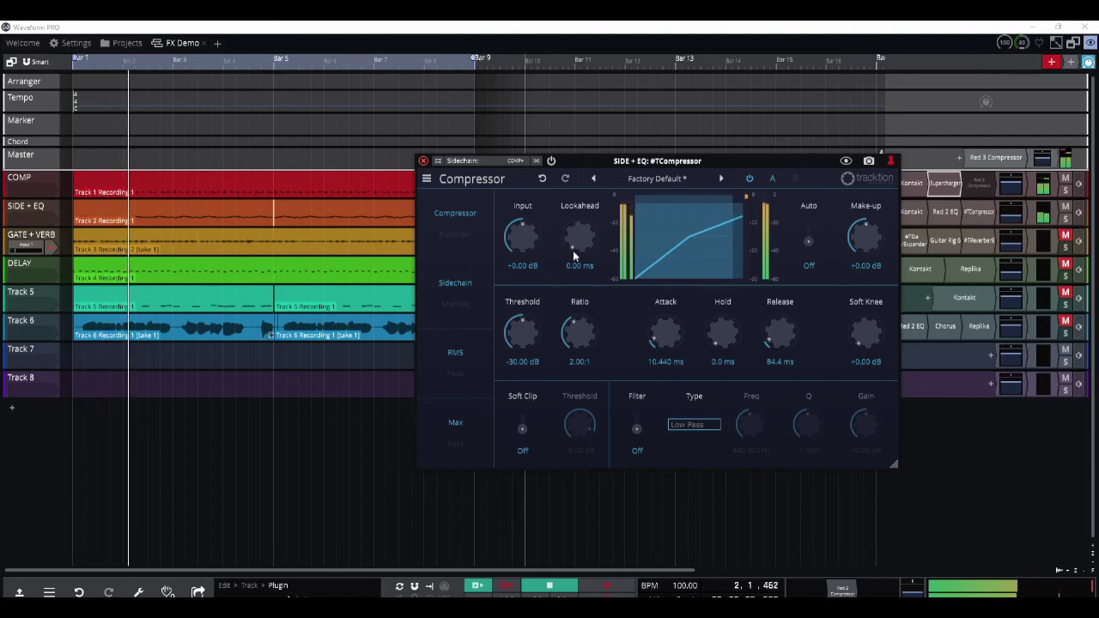
left_click(754, 181)
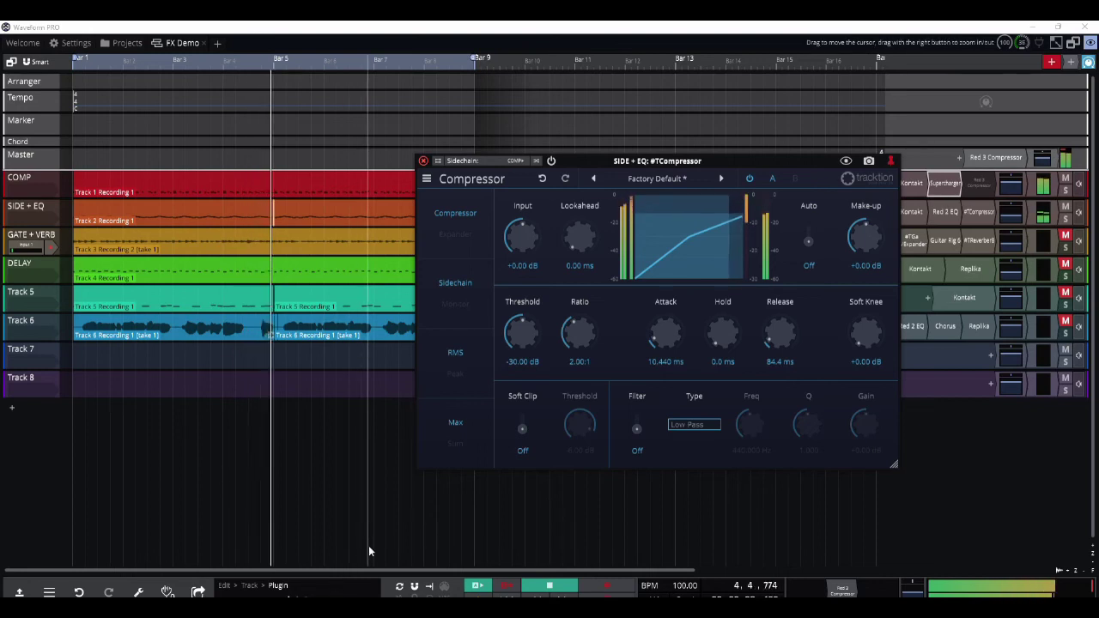
key("space")
key("space")
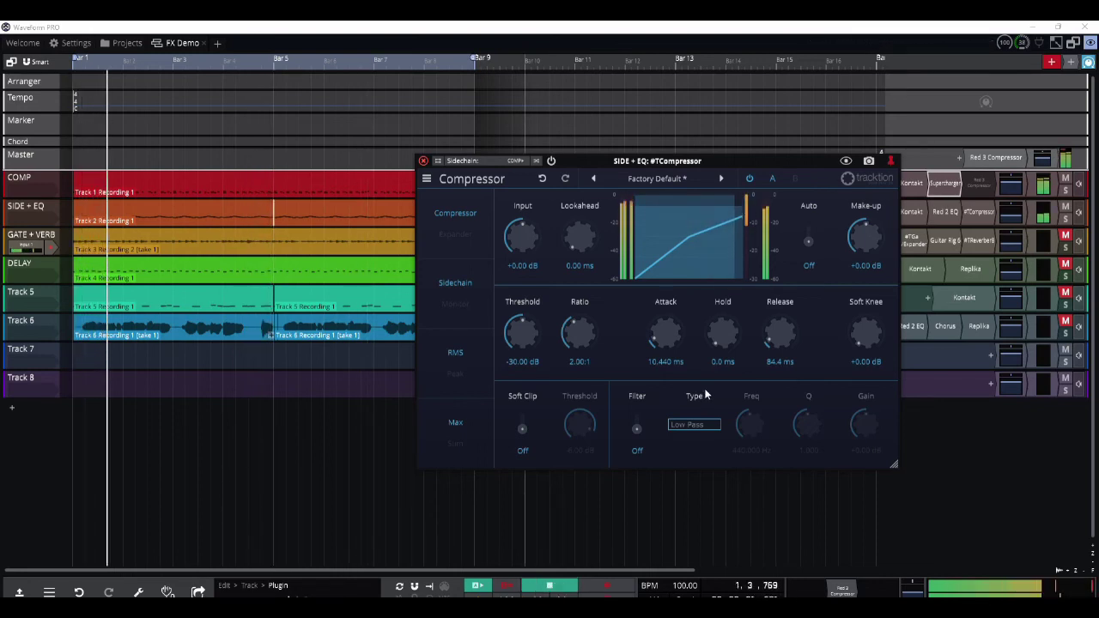
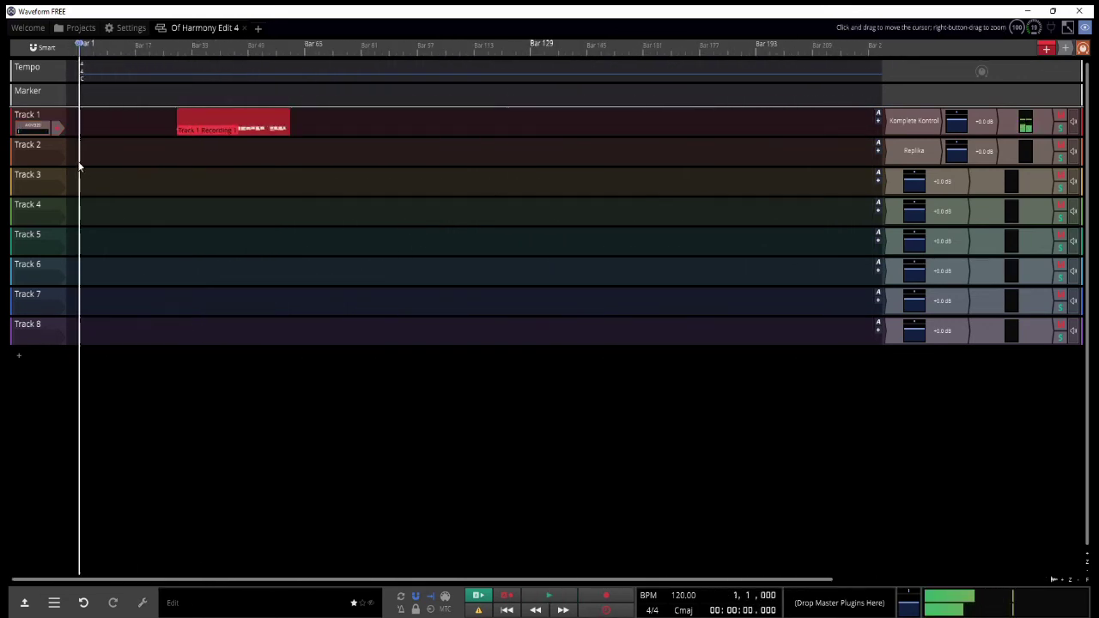
Step: Move the Track 1 recording clip to start at Bar 1 in Of Harmony Edit 4, and remove the Replika plugin from Track 2
scroll(78, 162, "up", 3)
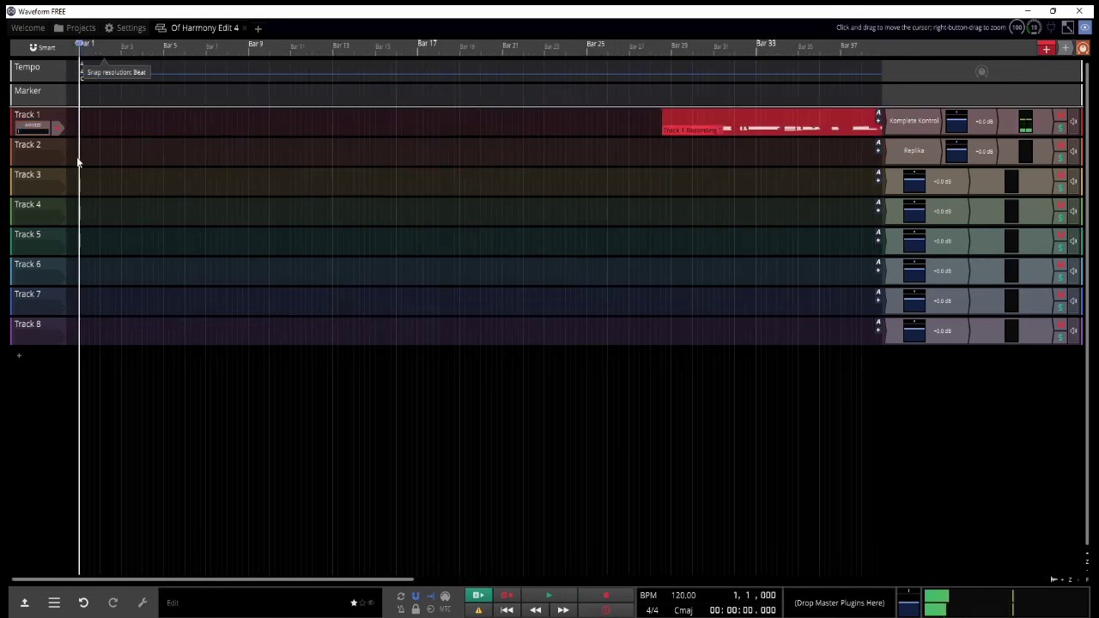
scroll(78, 161, "up", 1)
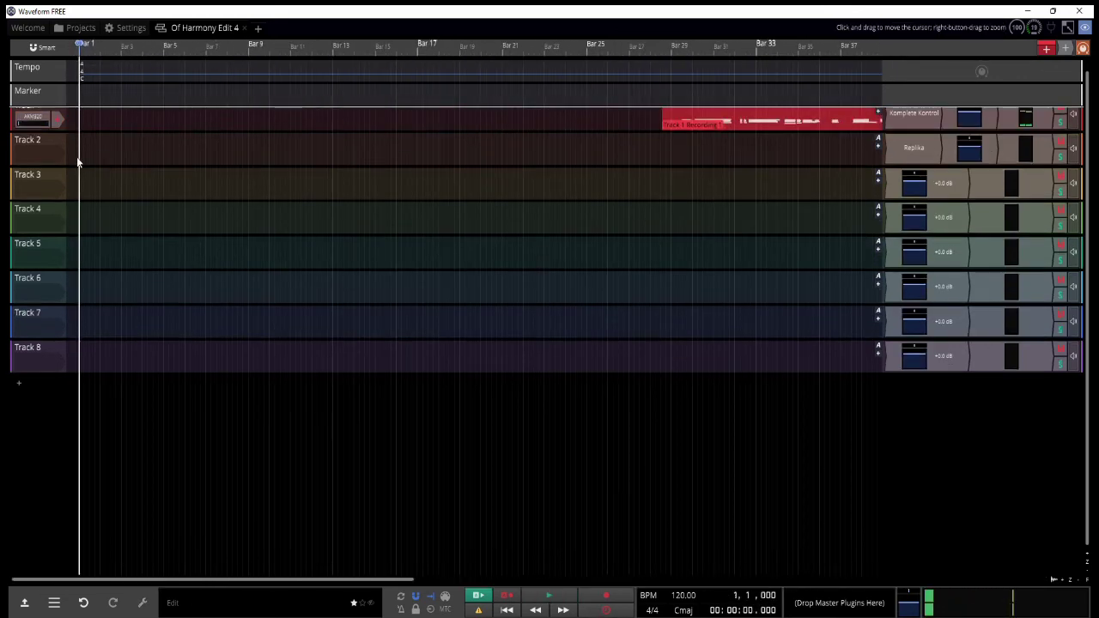
left_click(804, 119)
scroll(776, 142, "up", 1)
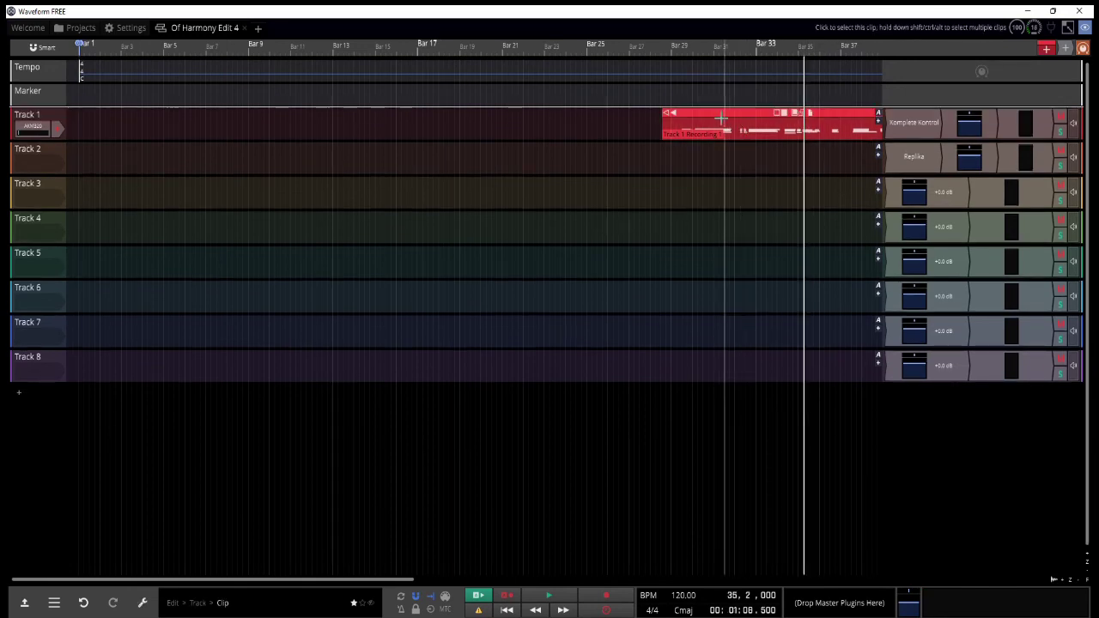
left_click_drag(776, 138, 196, 120)
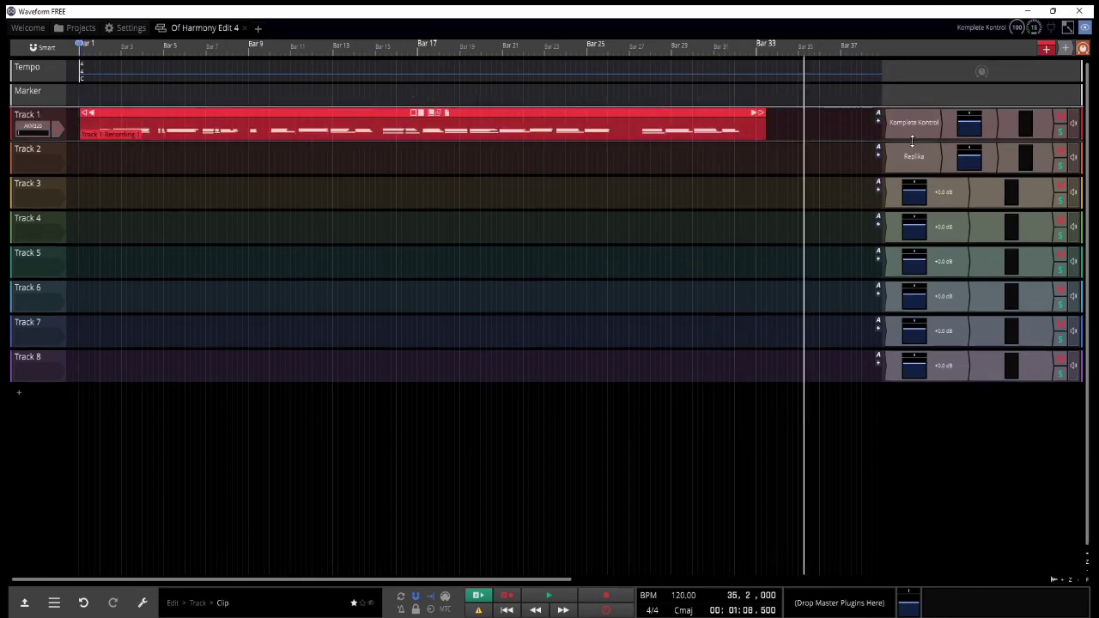
right_click(914, 156)
left_click(923, 214)
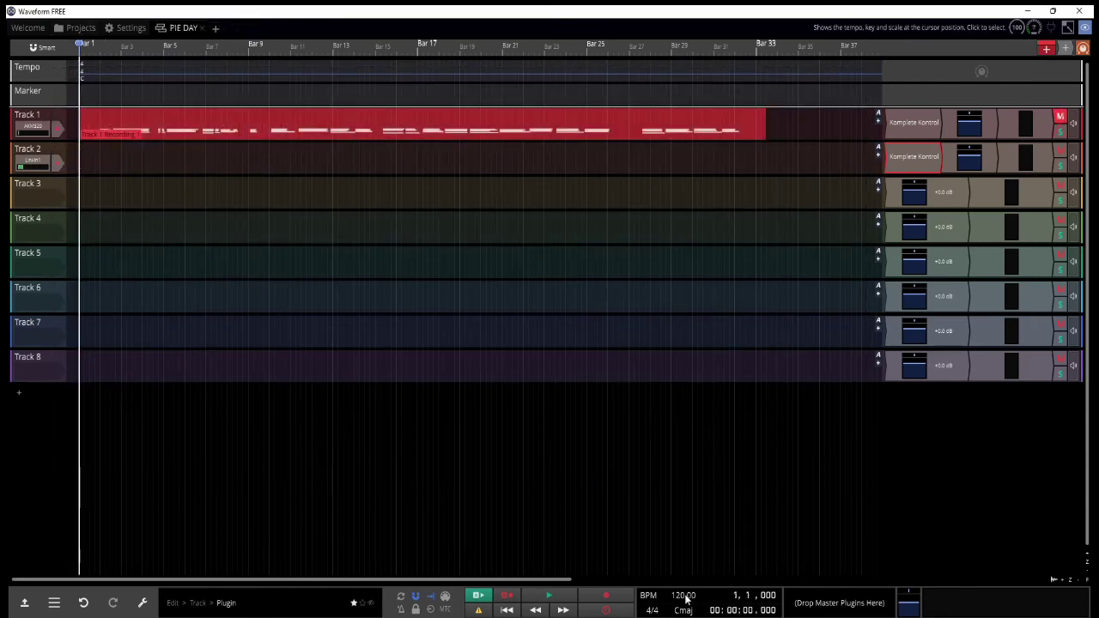
Step: Try tapping out a tempo in the Bar 1 tempo properties, and set the tempo to 75 BPM
left_click(686, 599)
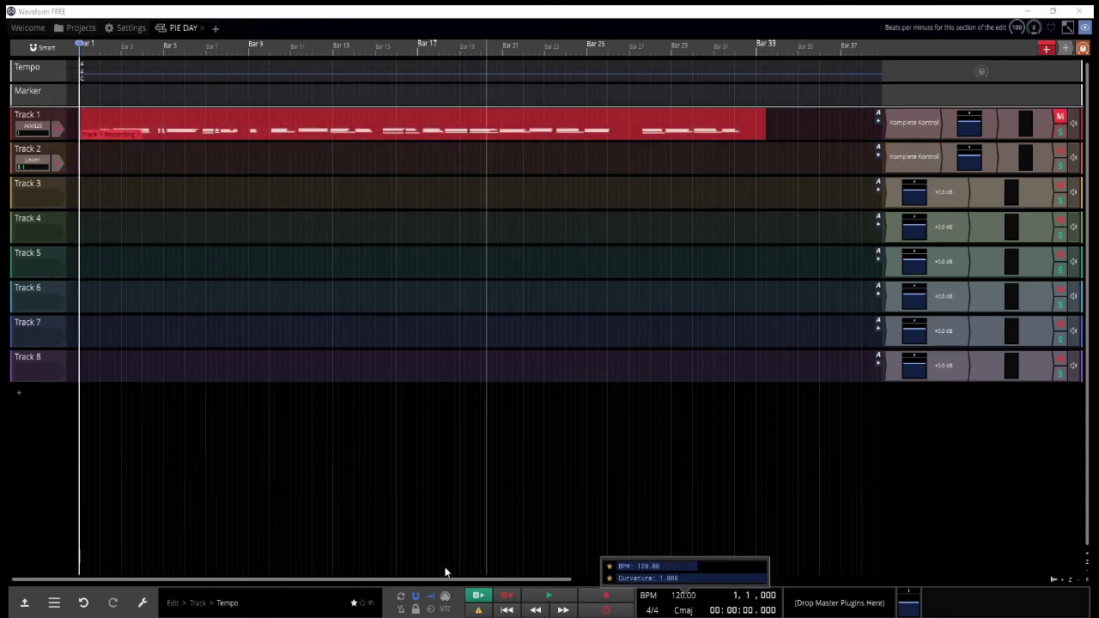
left_click(143, 602)
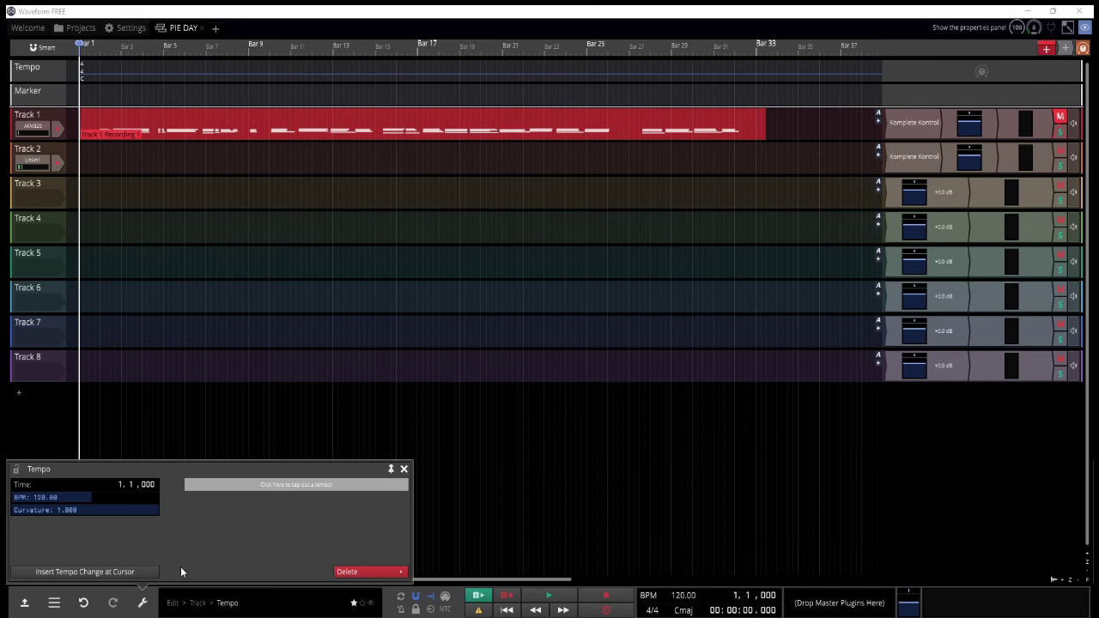
left_click(234, 486)
left_click(231, 487)
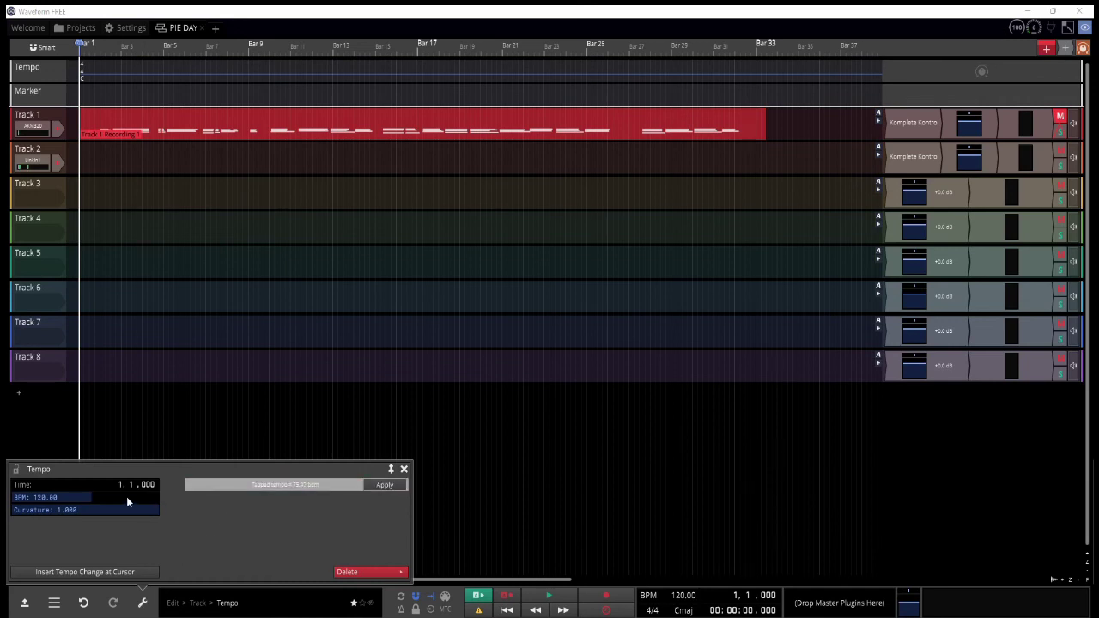
key("Return")
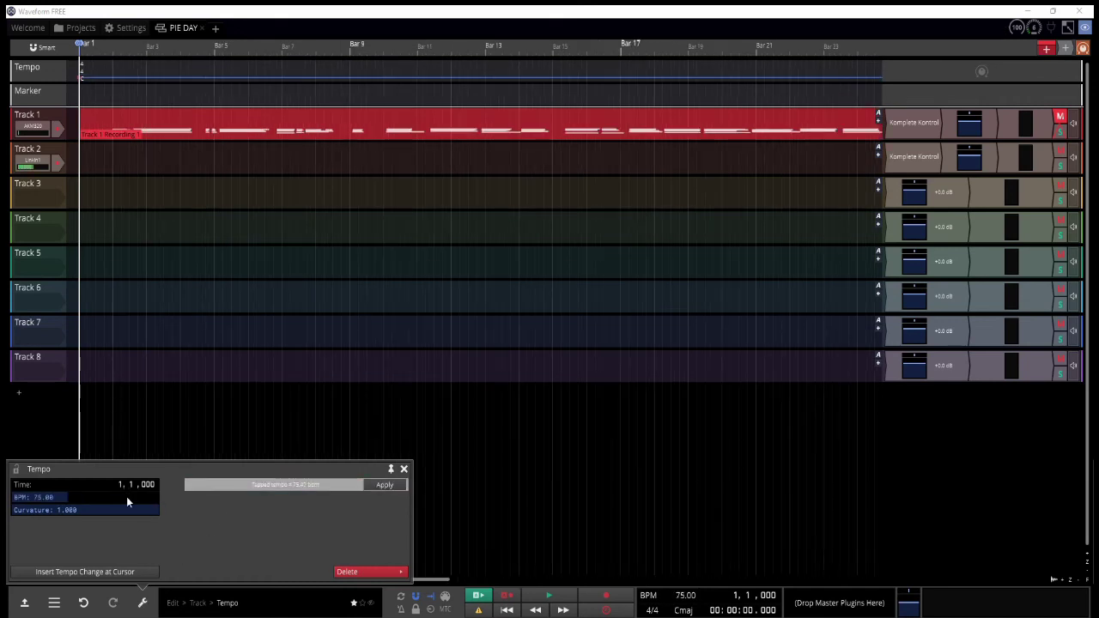
left_click(403, 469)
Step: Open the properties of the time signature at Bar 1
left_click(82, 66)
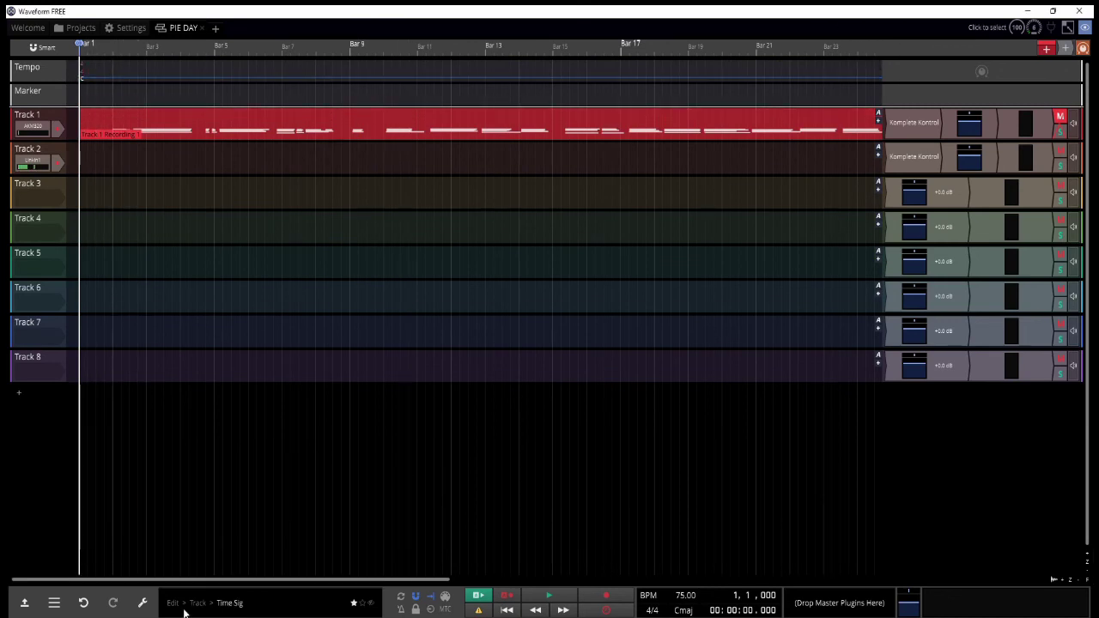
left_click(143, 603)
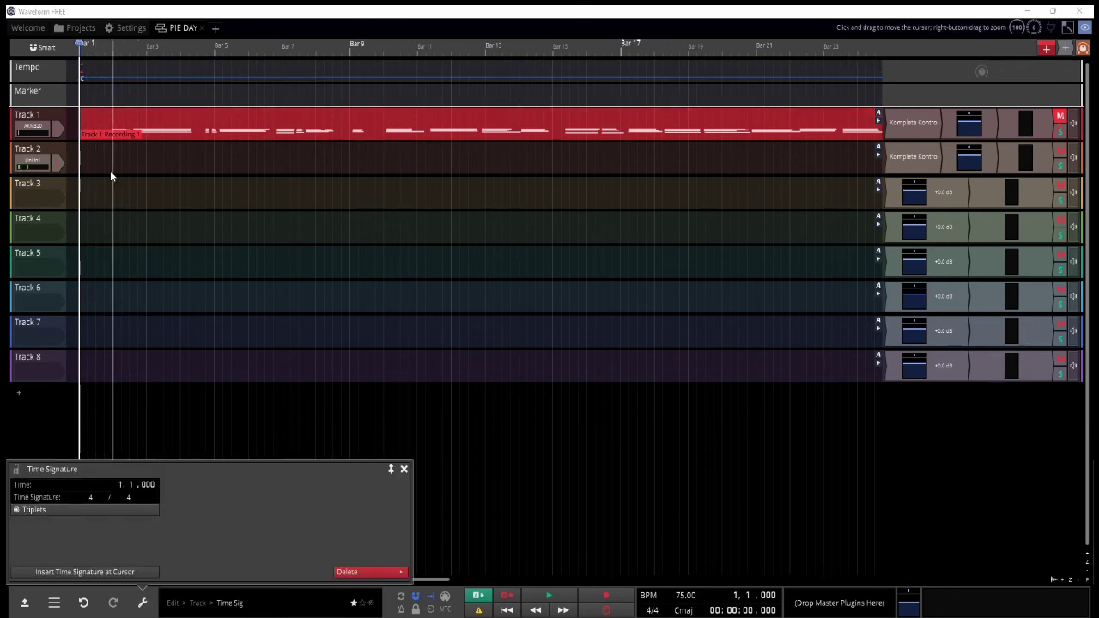
scroll(80, 162, "up", 4)
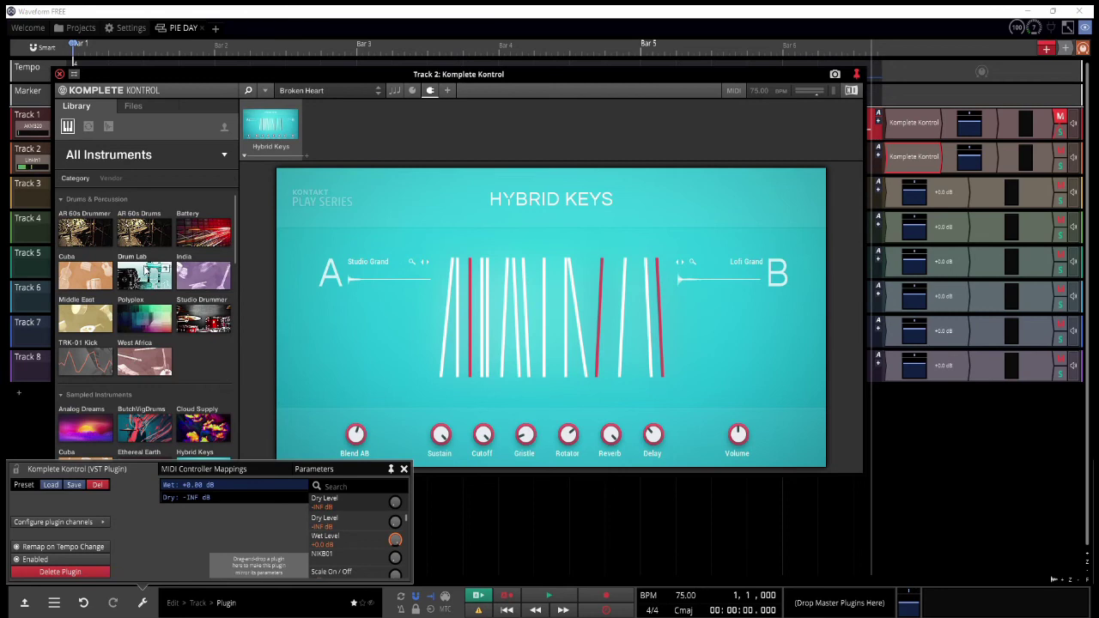
Step: Load Drum Lab with the Classic Break preset in Track 2's Komplete Kontrol, and change the kick's acoustic sound and electronic layer
left_click(142, 285)
left_click(403, 469)
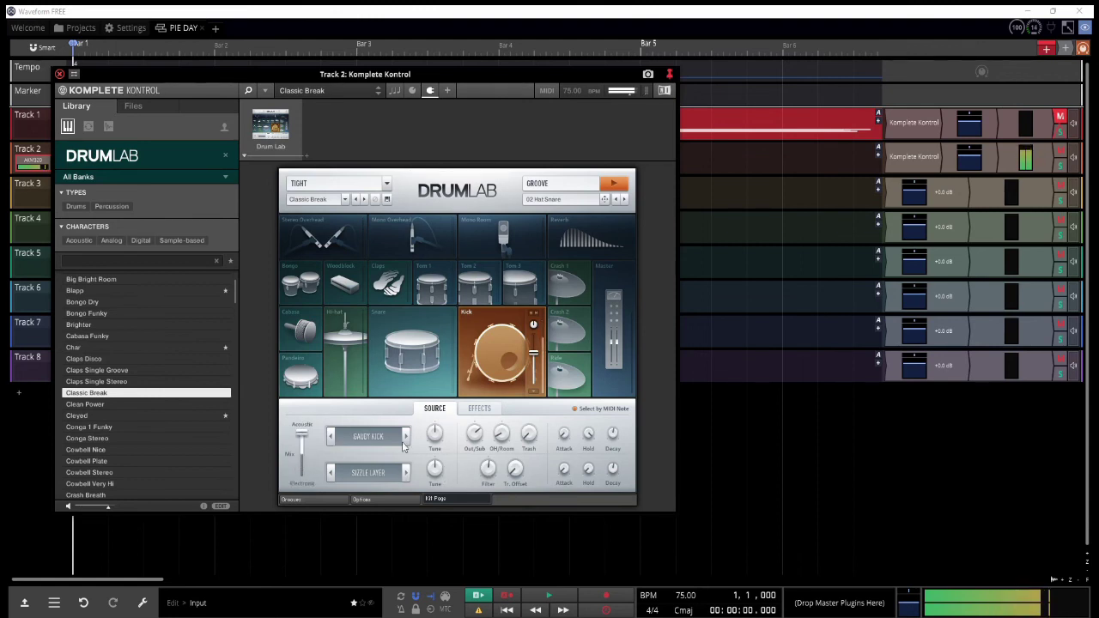
left_click(479, 408)
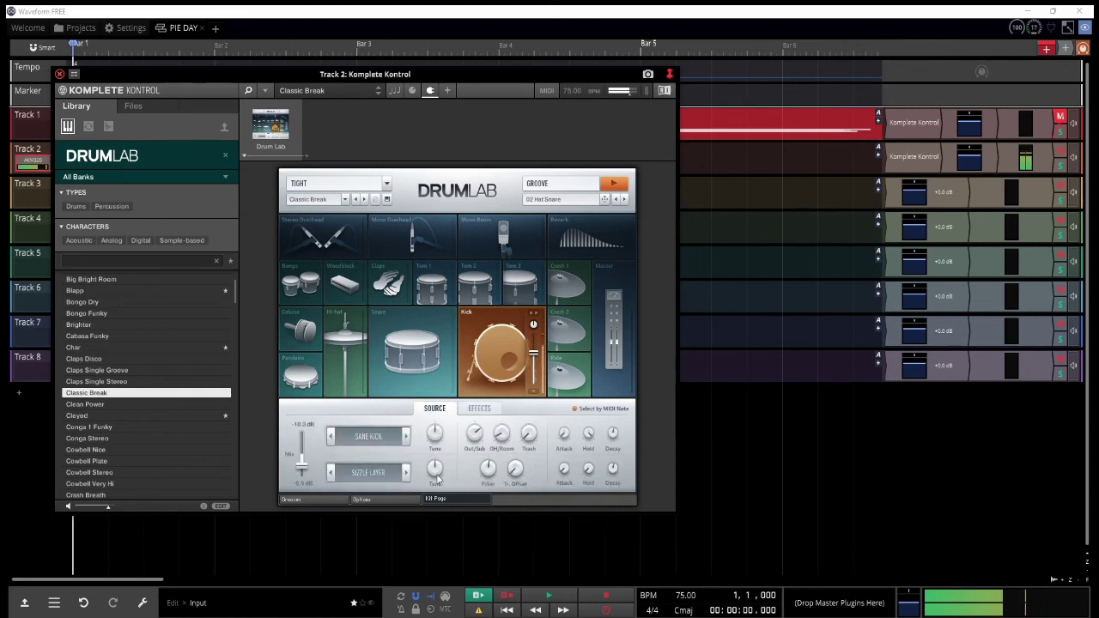
left_click(406, 477)
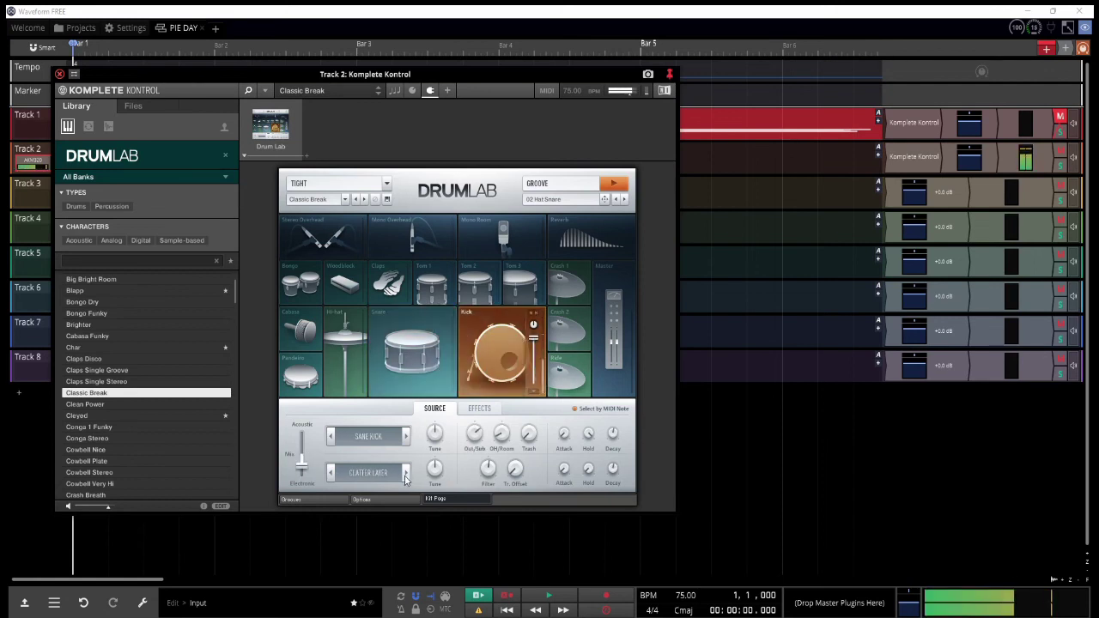
left_click(406, 478)
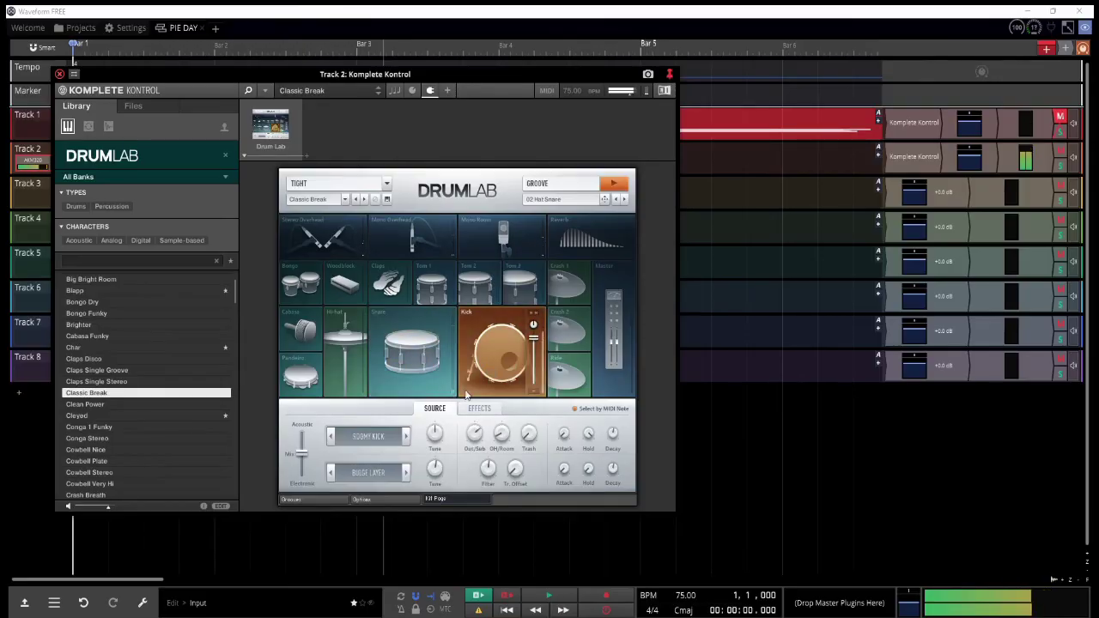
Step: Wrap Track 2's Komplete Kontrol in a new rack plugin and rename the track Drums
right_click(931, 163)
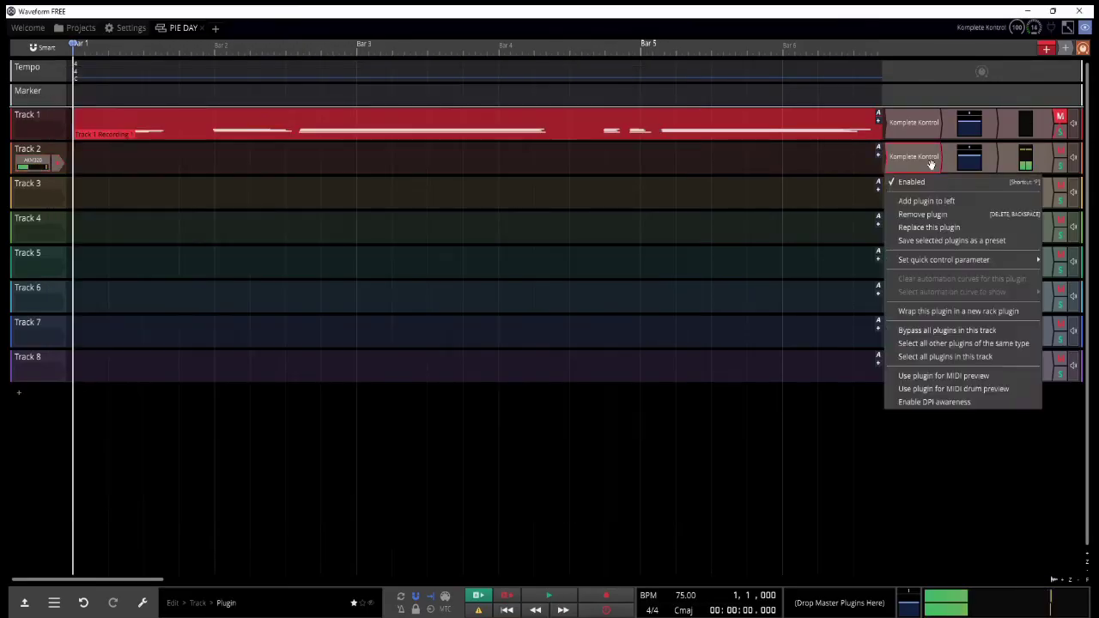
left_click(959, 311)
key("F2")
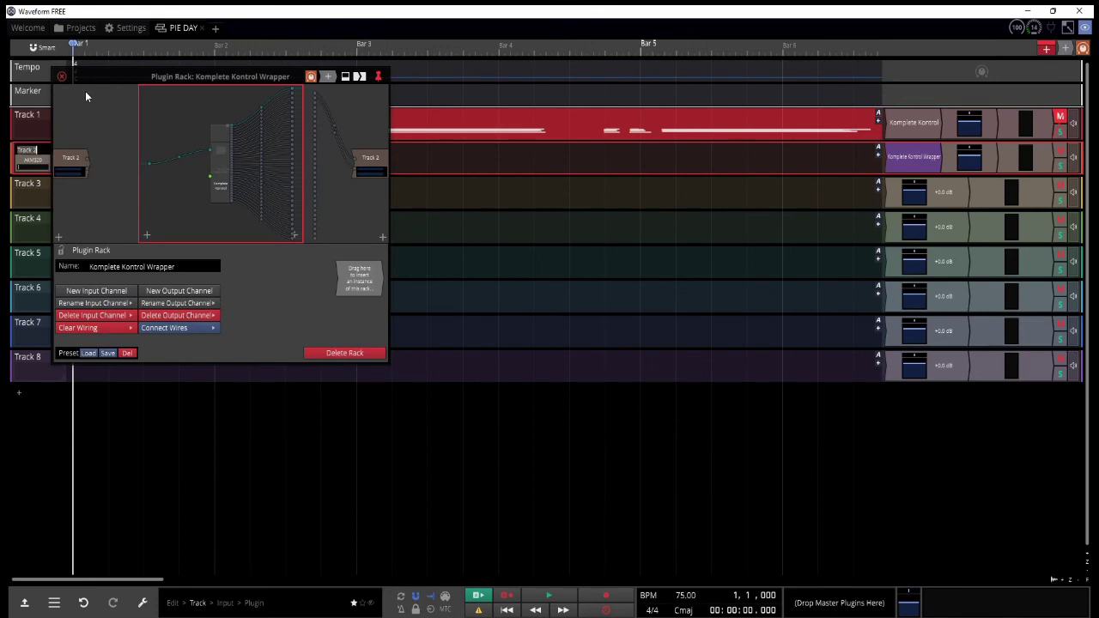
type("dru")
key("ctrl+a")
type("Drums")
key("Return")
Step: Rename Track 1 as Base Idea and Track 3 as Snare, with the plugin rack window closed
left_click(34, 118)
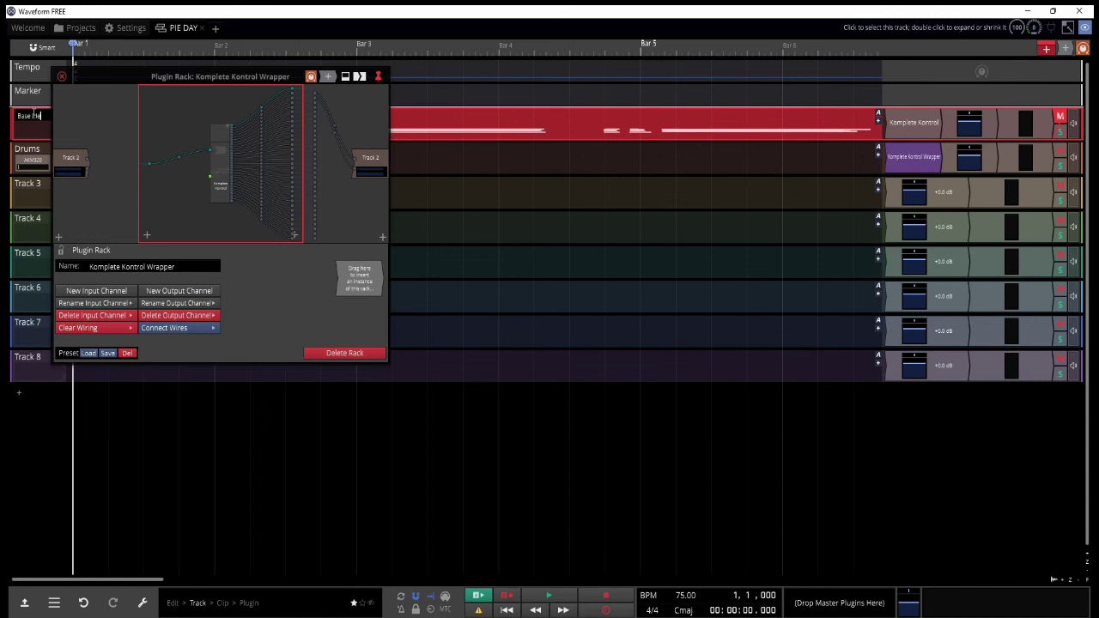
left_click(63, 77)
left_click(39, 181)
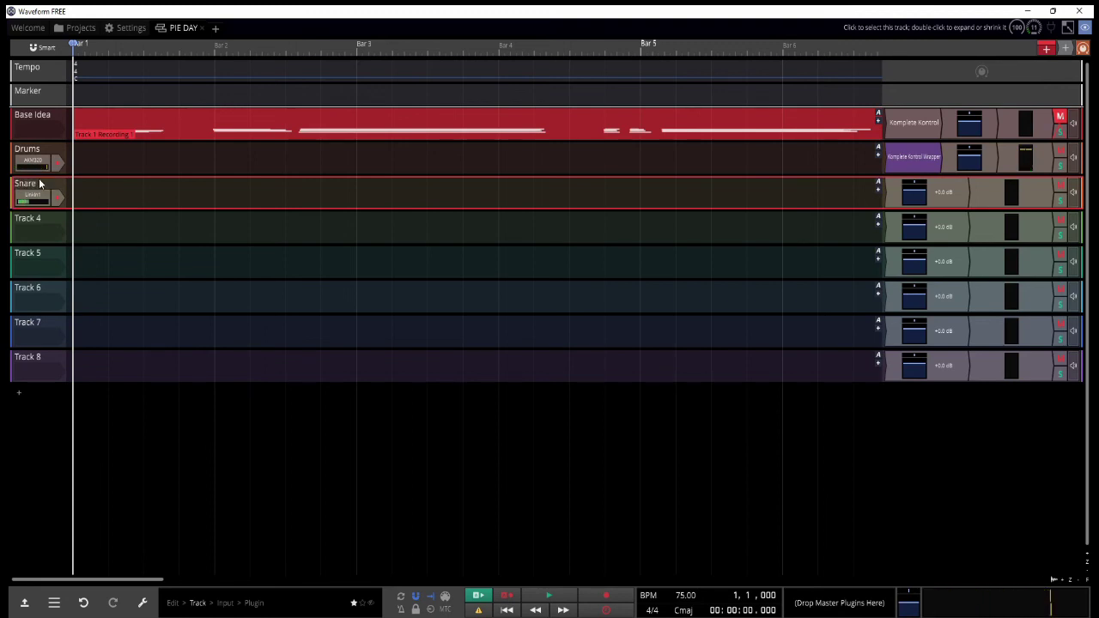
Step: Add the Snare track as an output of the Komplete Kontrol Wrapper rack and wire rack outputs to its left and right inputs
double_click(913, 157)
left_click(382, 237)
left_click(489, 278)
left_click_drag(316, 102, 344, 161)
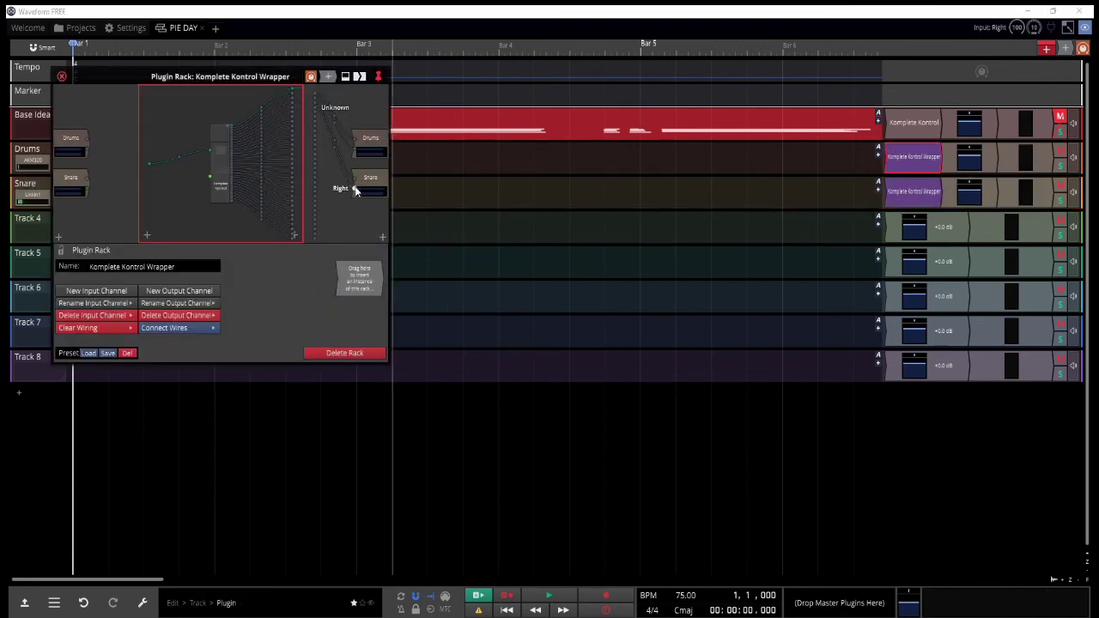
Step: Add Raum and ReaGate after the rack on the Snare track, with the gate threshold at -15.7 dB and release at about 414 ms
left_click_drag(1066, 49, 938, 187)
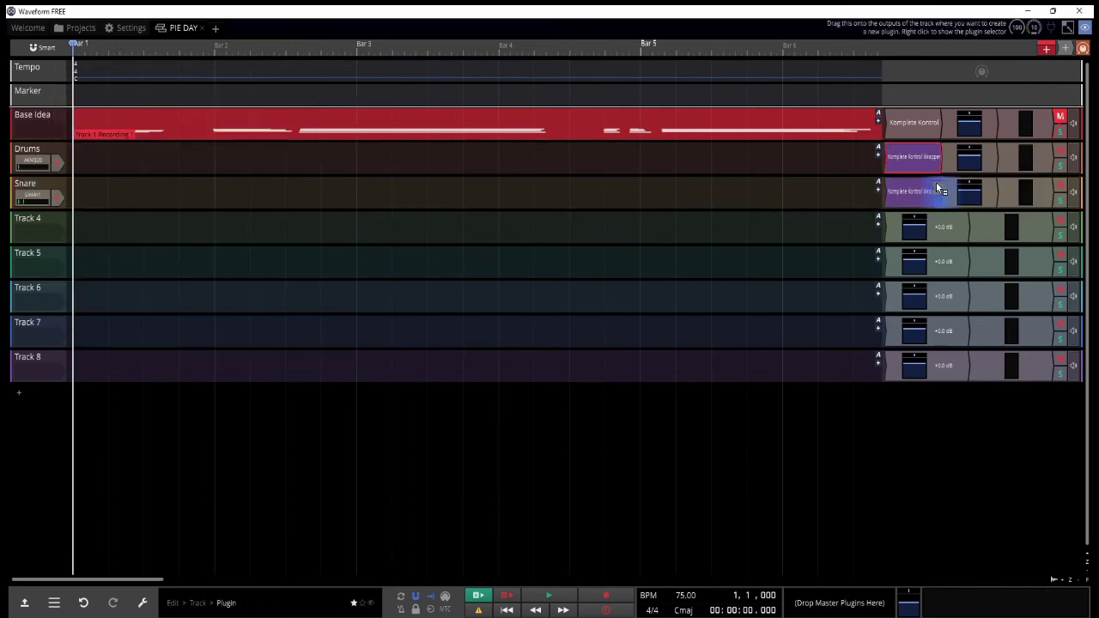
mouse_move(915, 203)
left_click(976, 371)
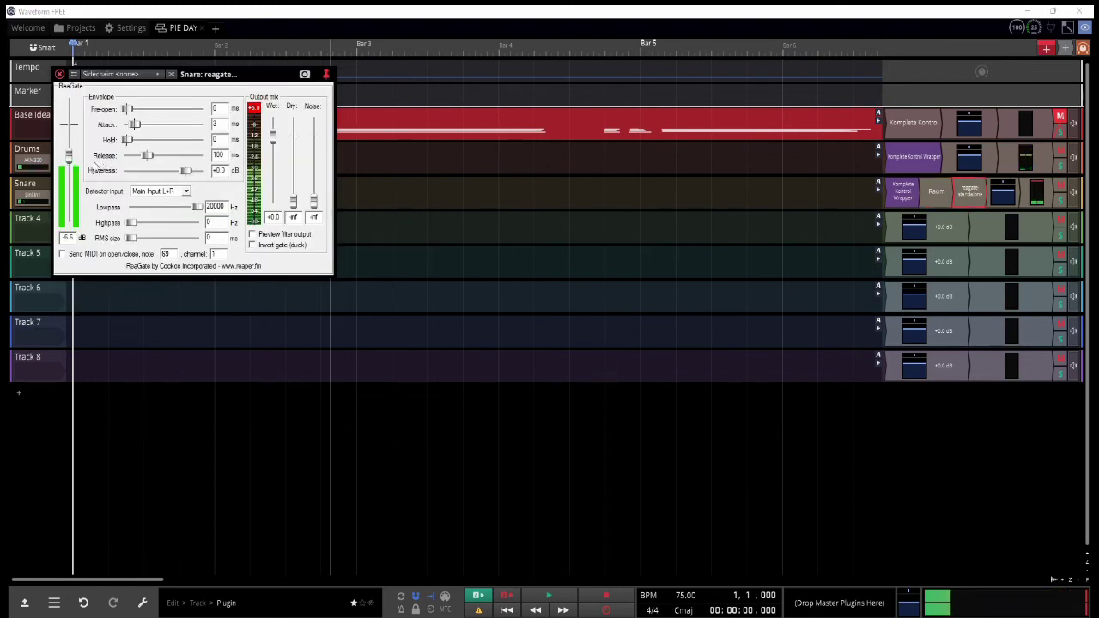
left_click_drag(151, 159, 161, 159)
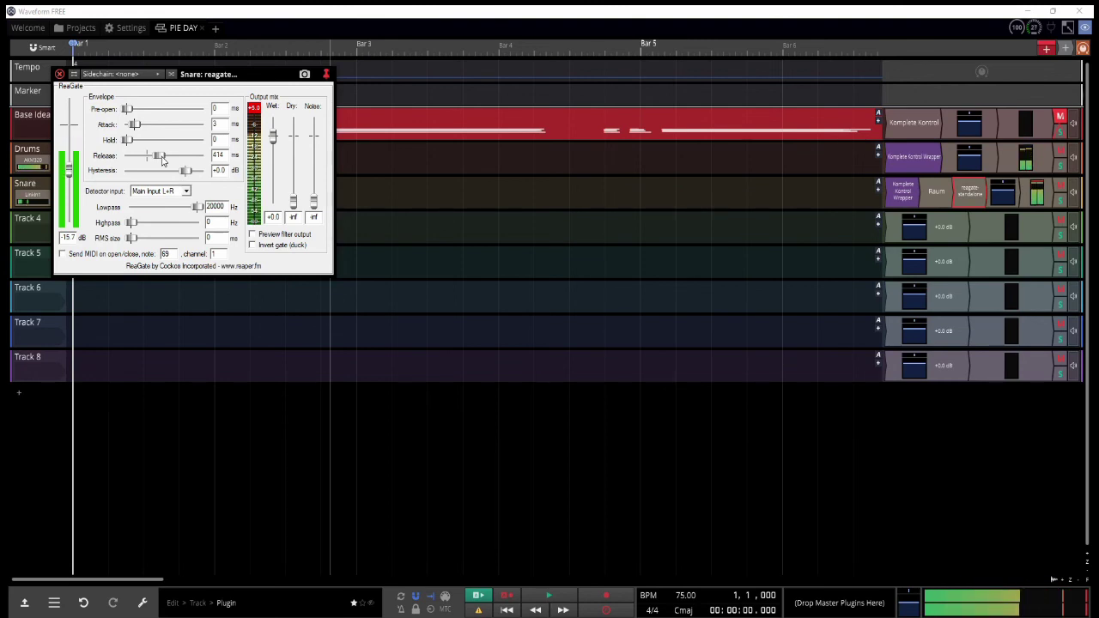
Step: Open Drum Lab from the Snare track's Komplete Kontrol Wrapper rack, view its drum settings, and close the open plugin windows
double_click(902, 191)
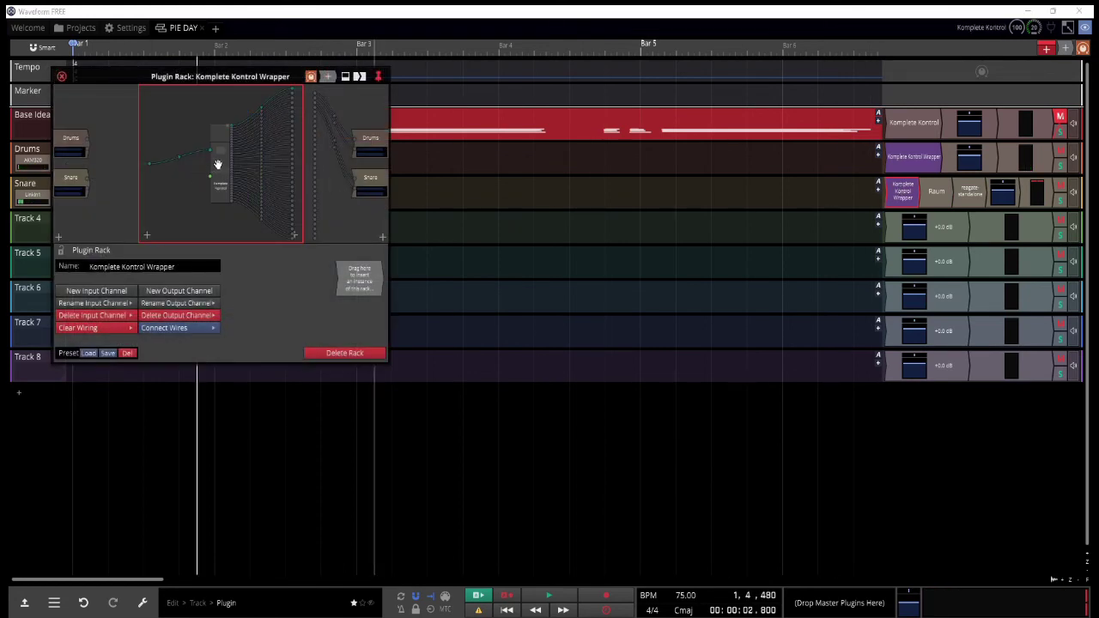
double_click(217, 164)
left_click(417, 379)
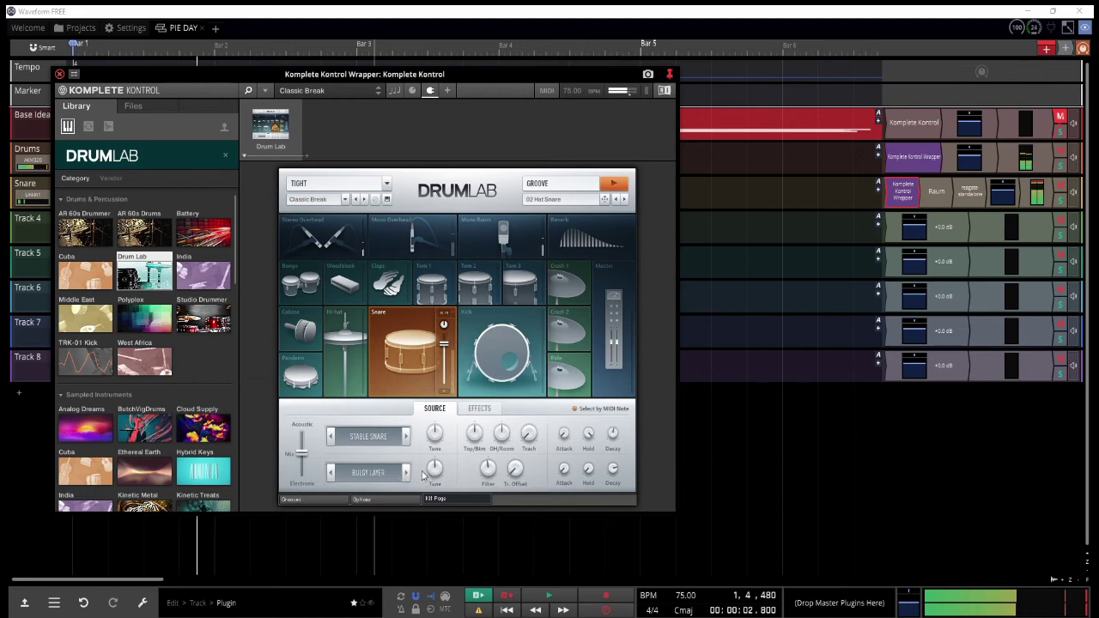
left_click(479, 410)
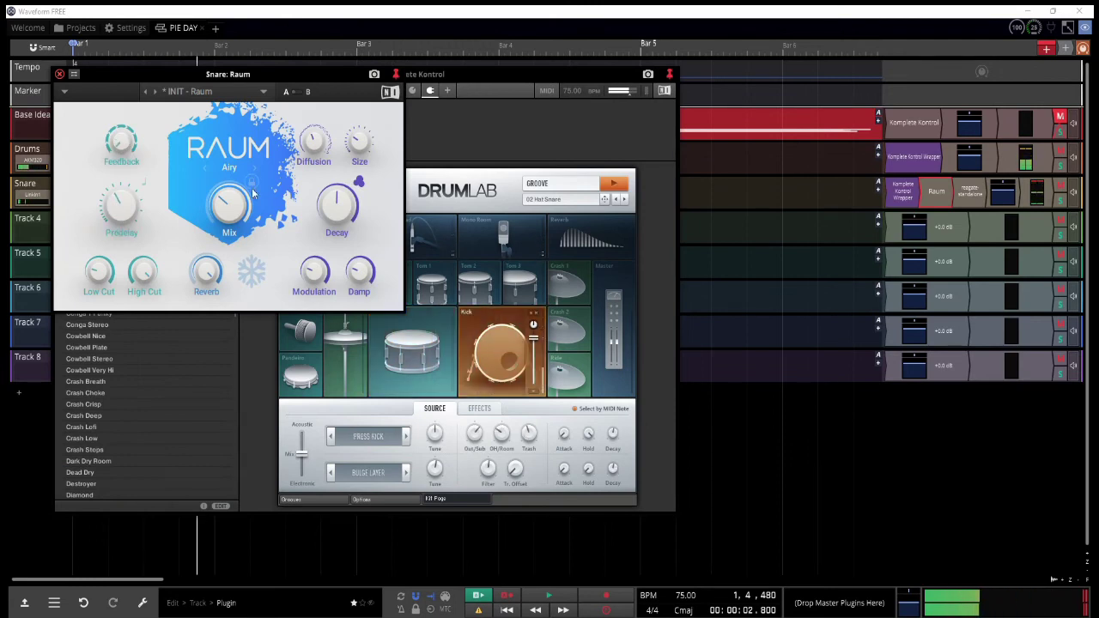
left_click(59, 73)
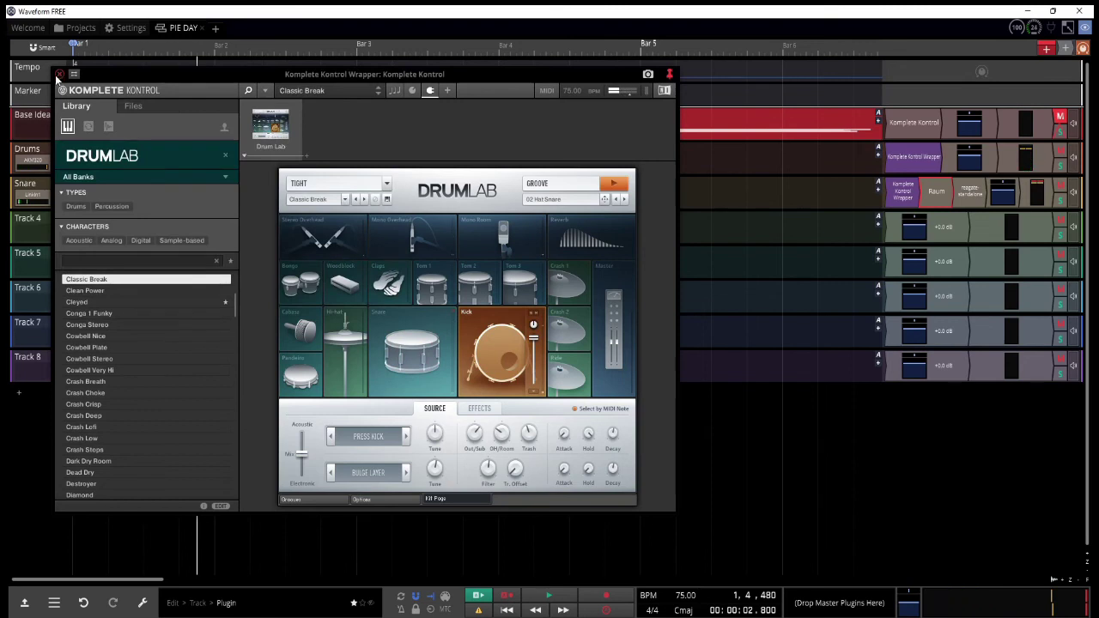
left_click(56, 74)
left_click(60, 76)
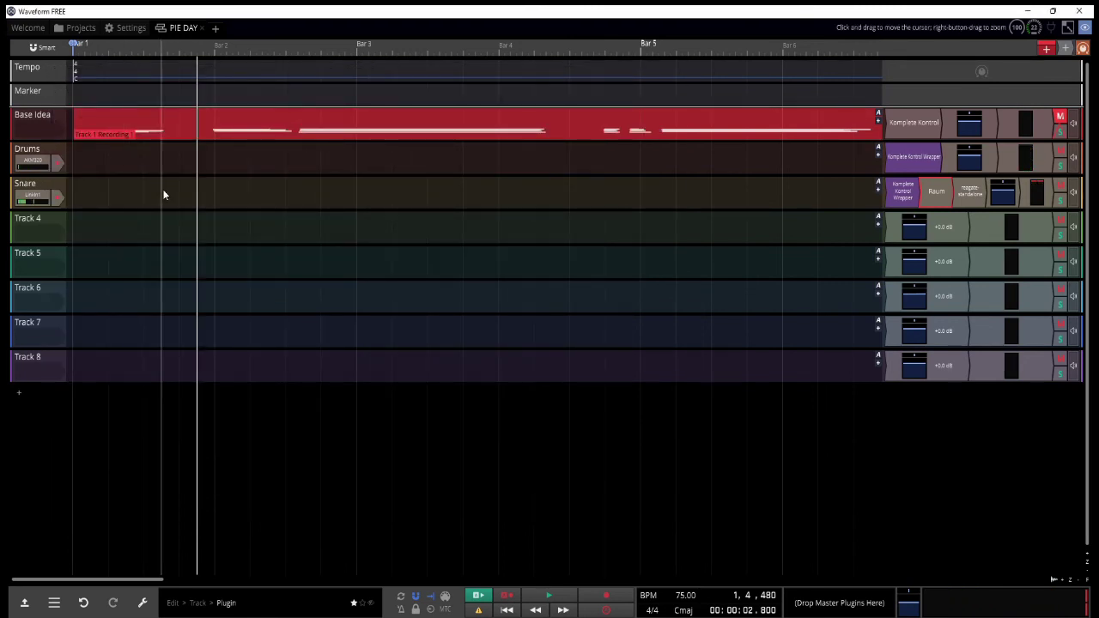
Step: Arm the Drums track and record a MIDI drum part from bar 1 into bar 6
scroll(146, 207, "down", 2)
key("space")
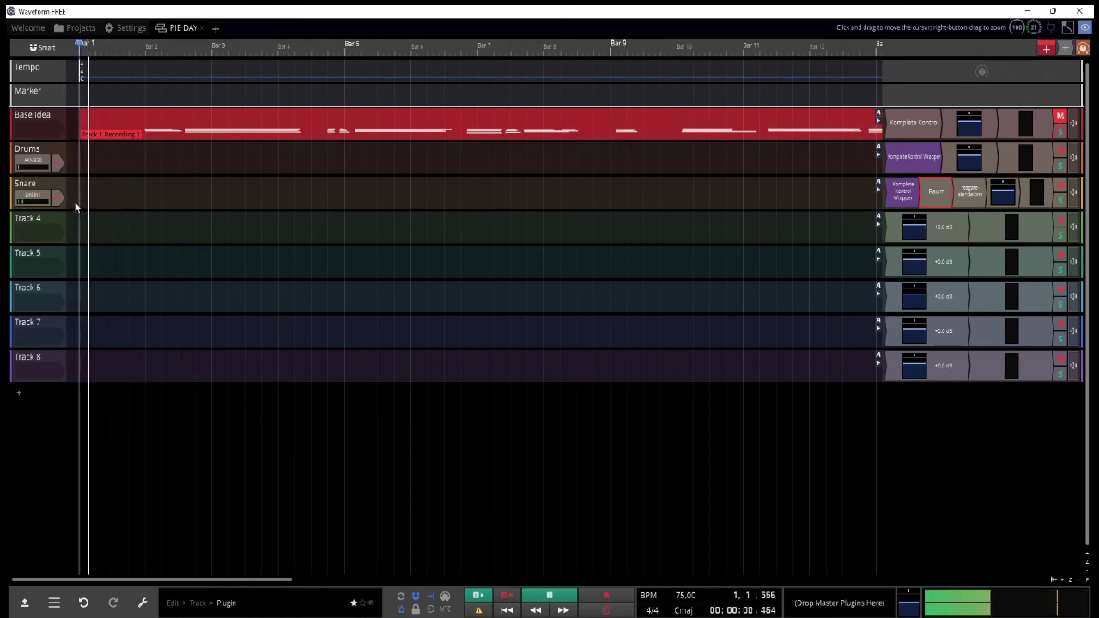
scroll(75, 203, "up", 2)
key("space")
left_click(57, 163)
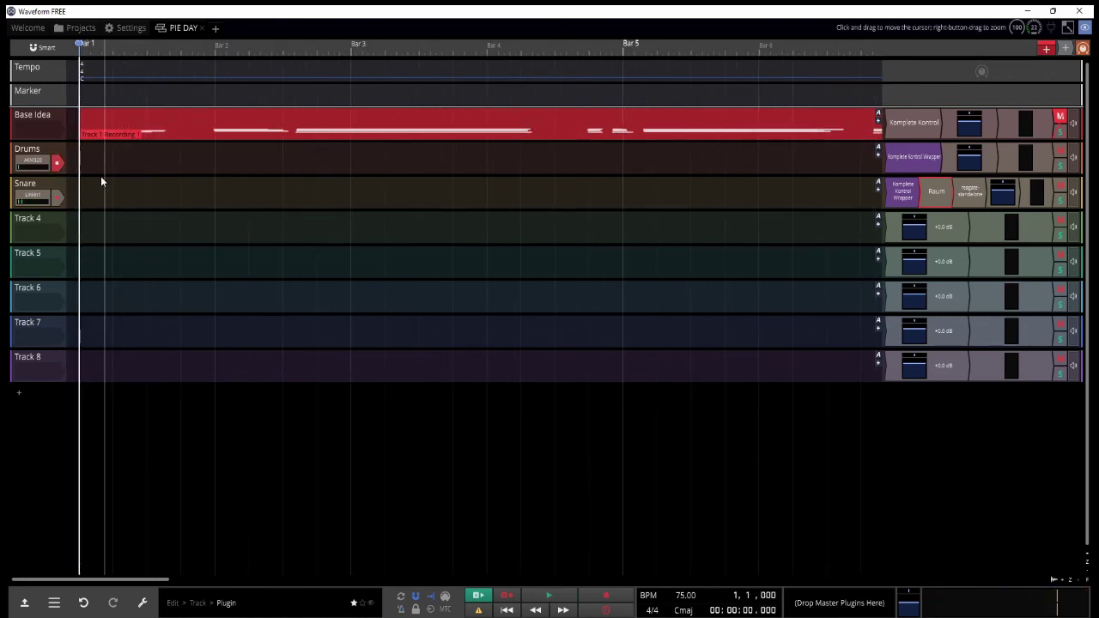
key("r")
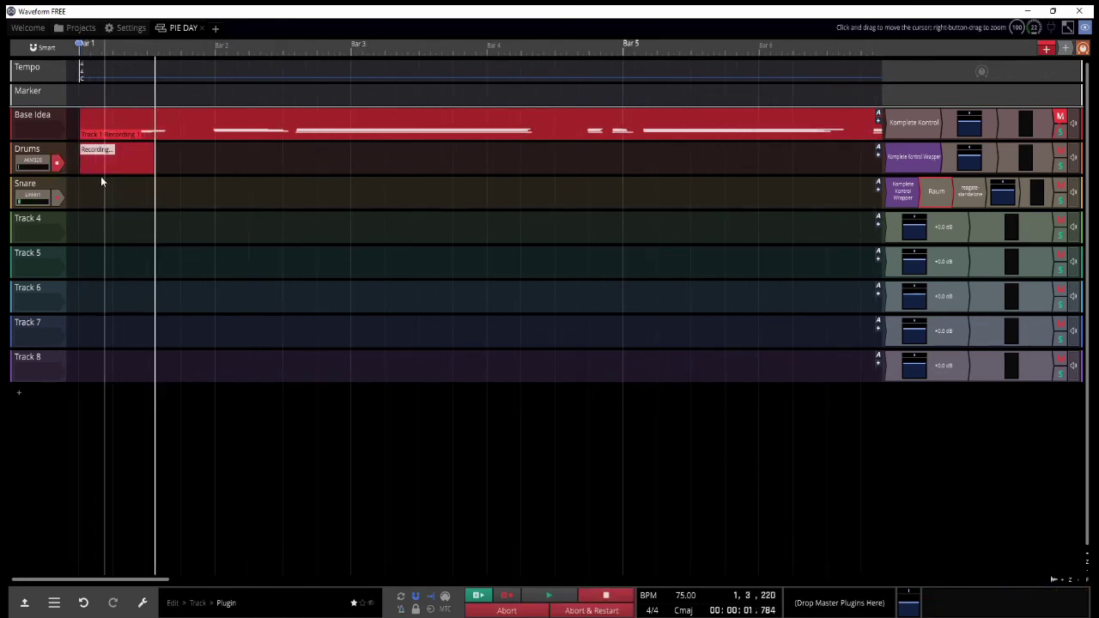
key("shift+r")
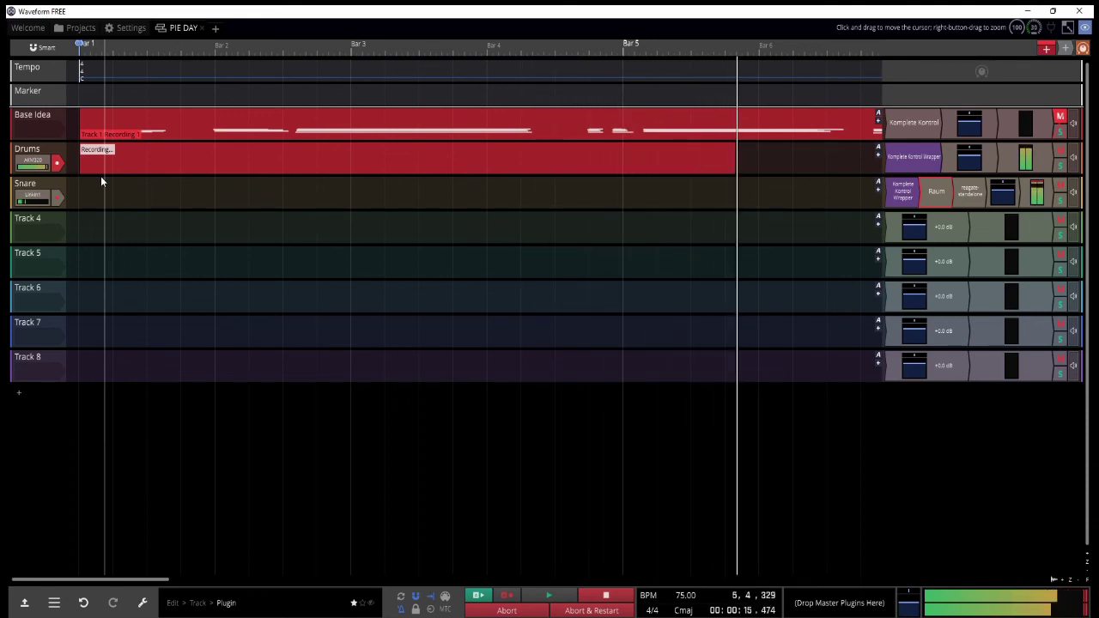
key("space")
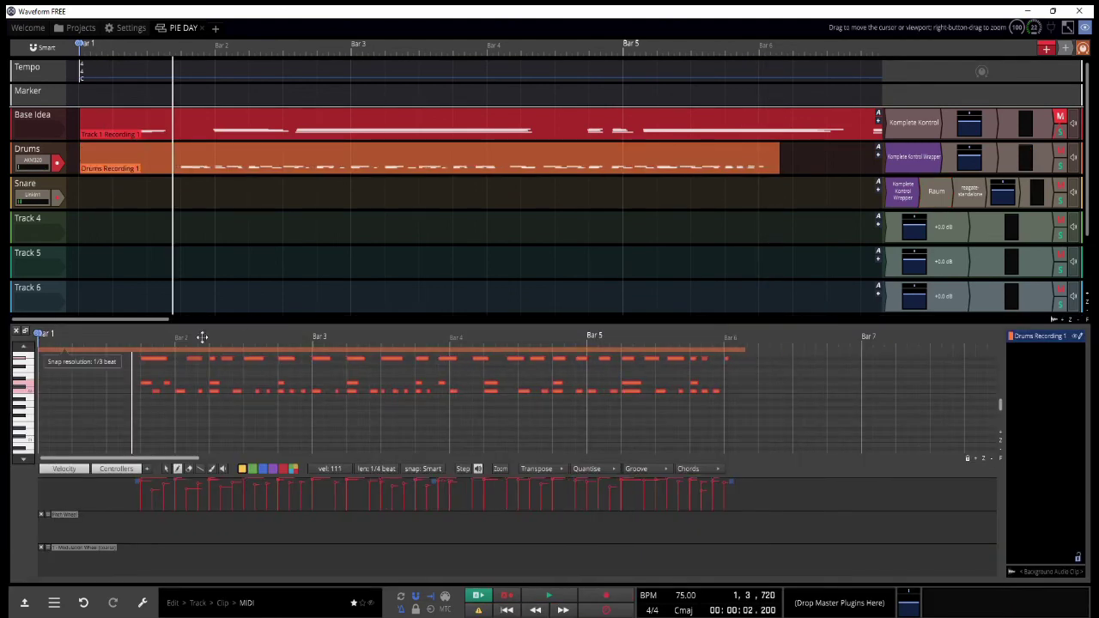
Step: Play back the recorded drum clip and quantise its note start times to the nearest 1/6 beat
key("space")
scroll(515, 395, "up", 1)
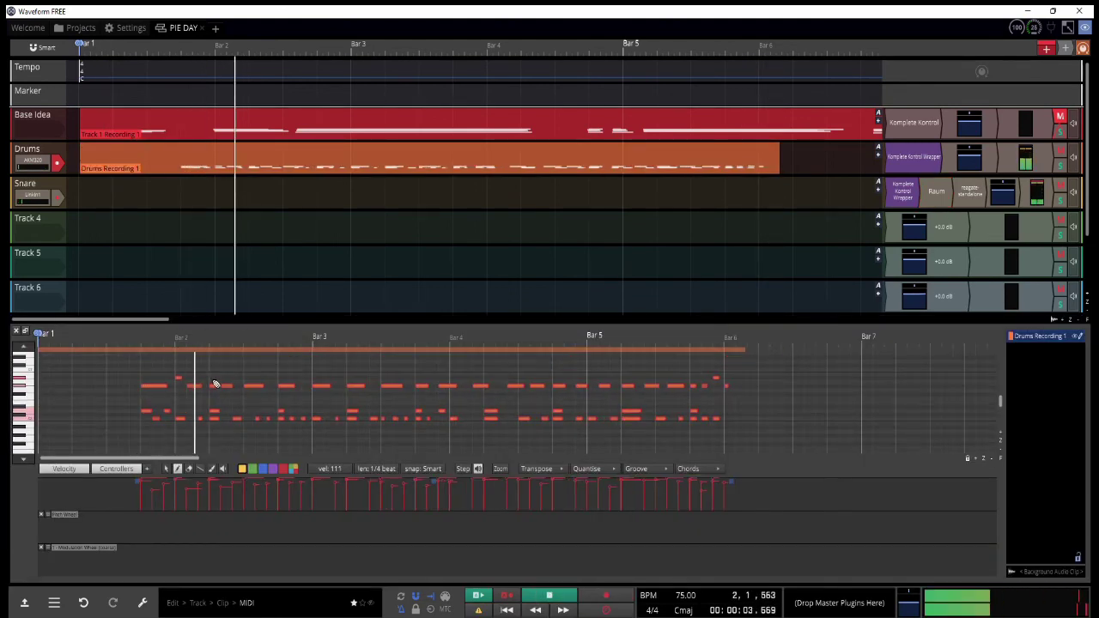
left_click(592, 468)
mouse_move(670, 483)
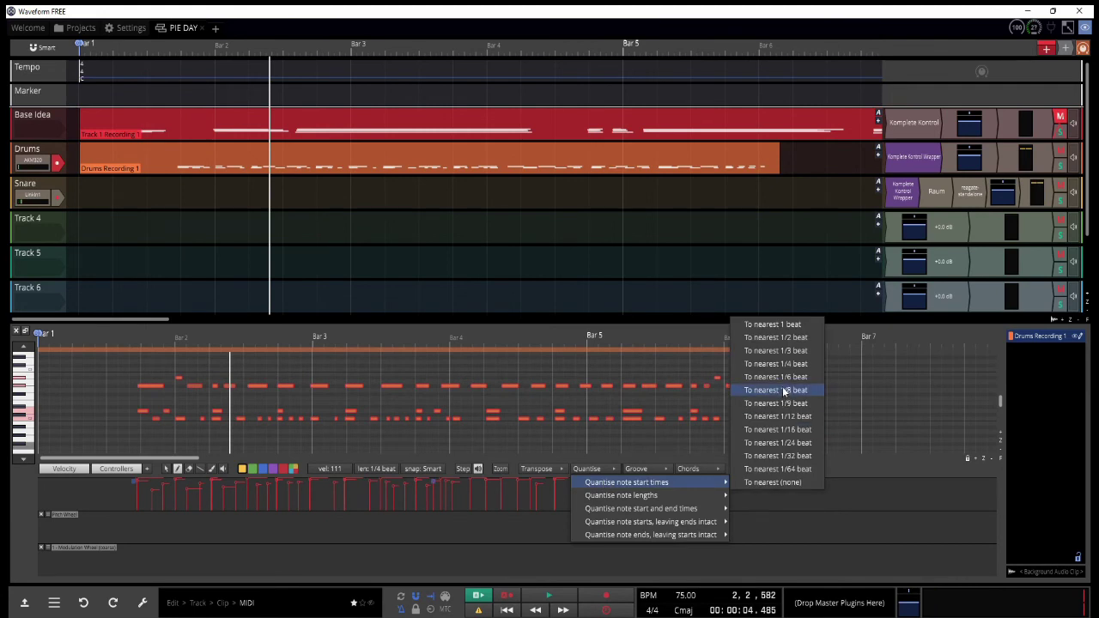
left_click(777, 385)
Step: Select all the notes in the drum clip and set their length to 1/6 beat
left_click_drag(130, 335, 171, 407)
scroll(172, 409, "up", 1)
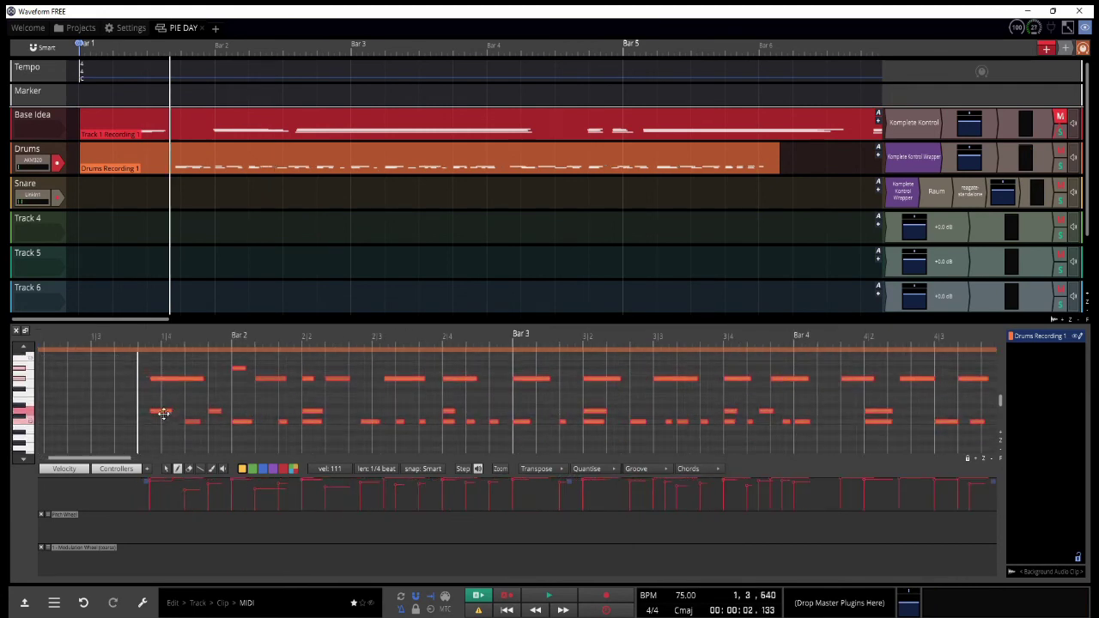
left_click(158, 411)
left_click(164, 379, "shift")
left_click(172, 379)
key("ctrl+a")
left_click(283, 422)
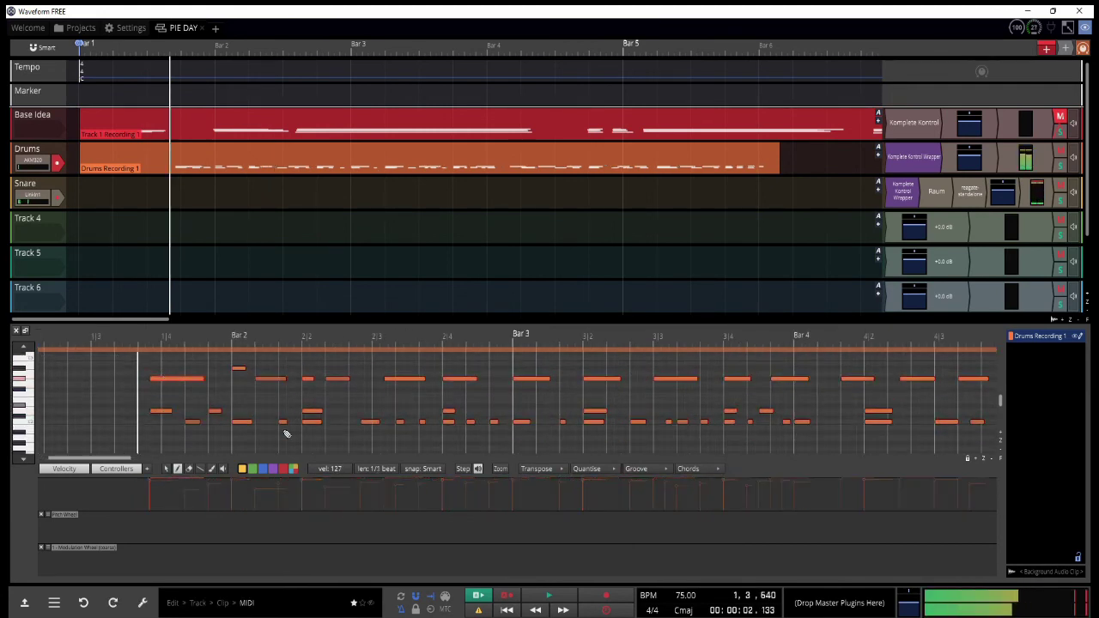
key("ctrl+a")
left_click(378, 470)
left_click(404, 216)
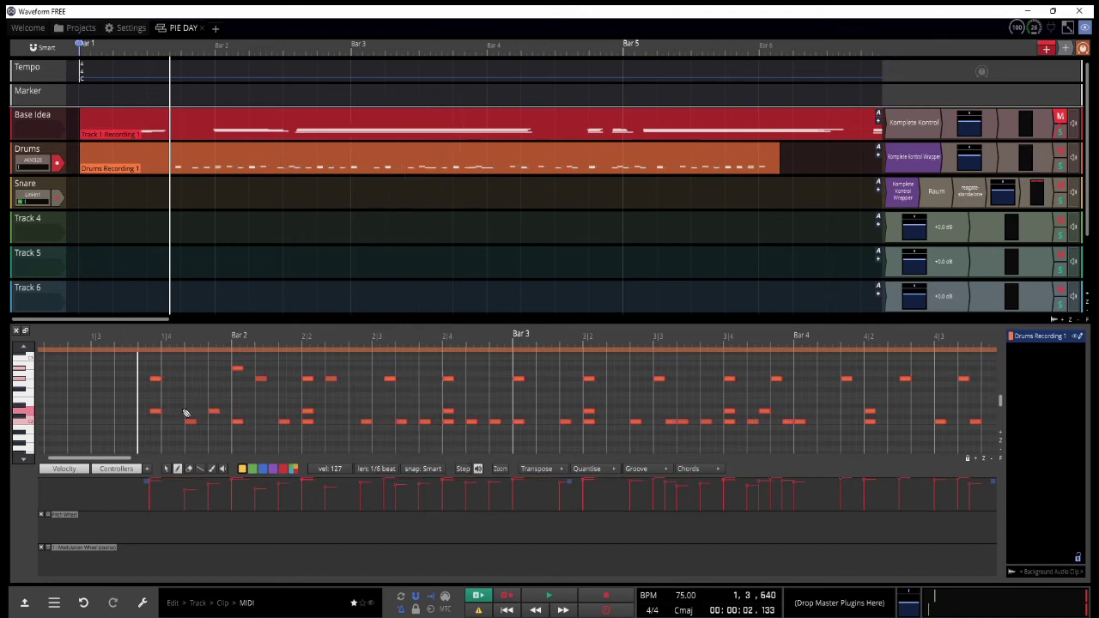
Step: Line up the two opening drum hits with beat 4 of bar 1 and play back the pattern
left_click(157, 411)
left_click_drag(151, 374, 163, 443)
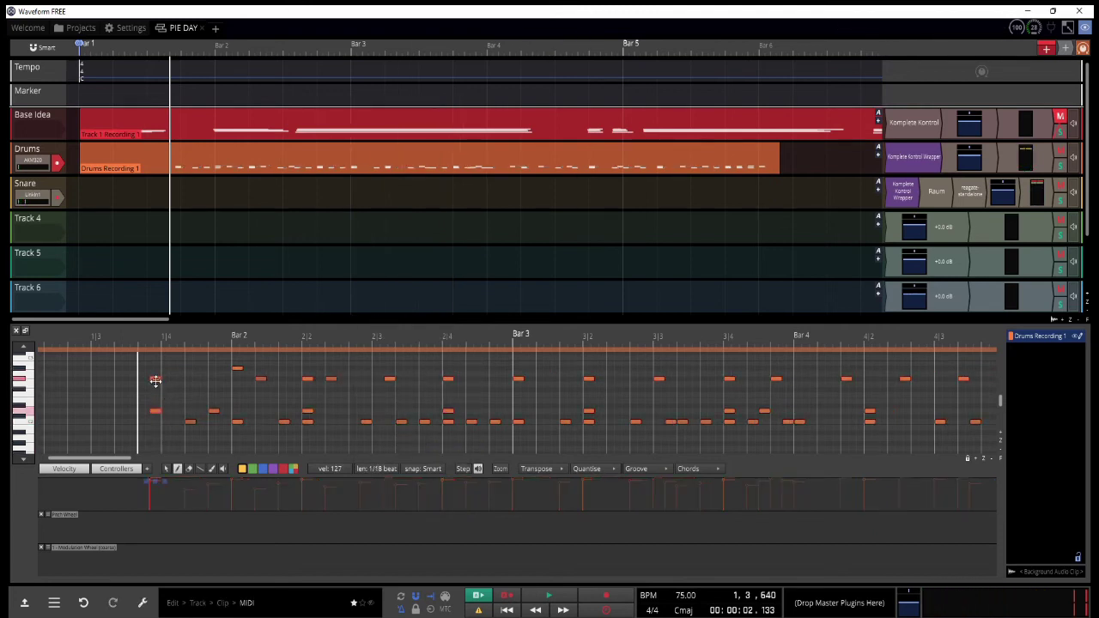
key("space")
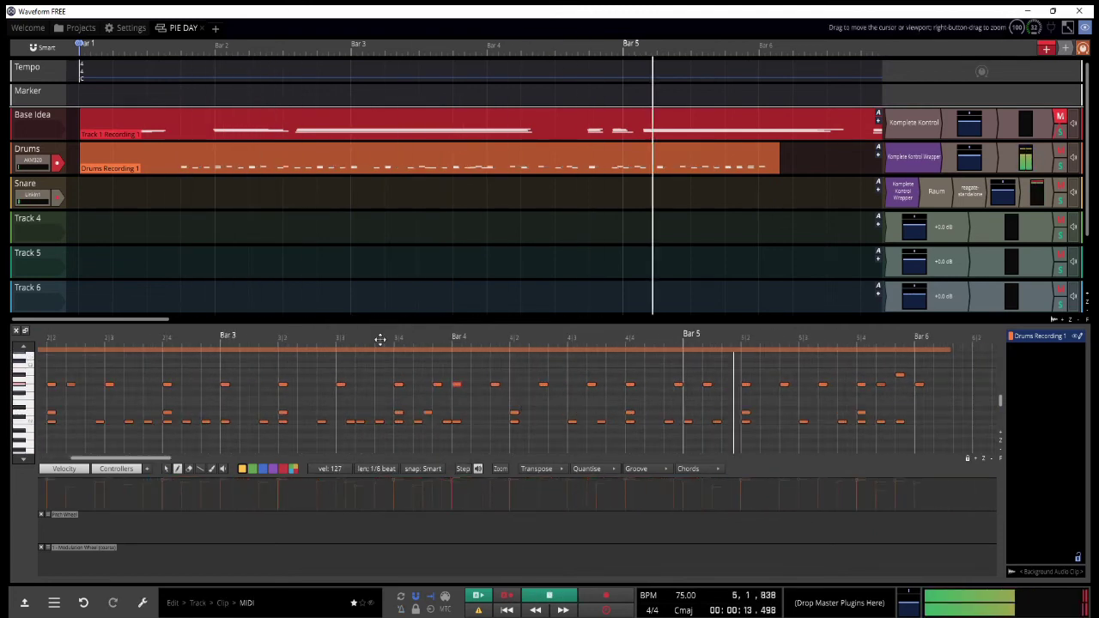
key("space")
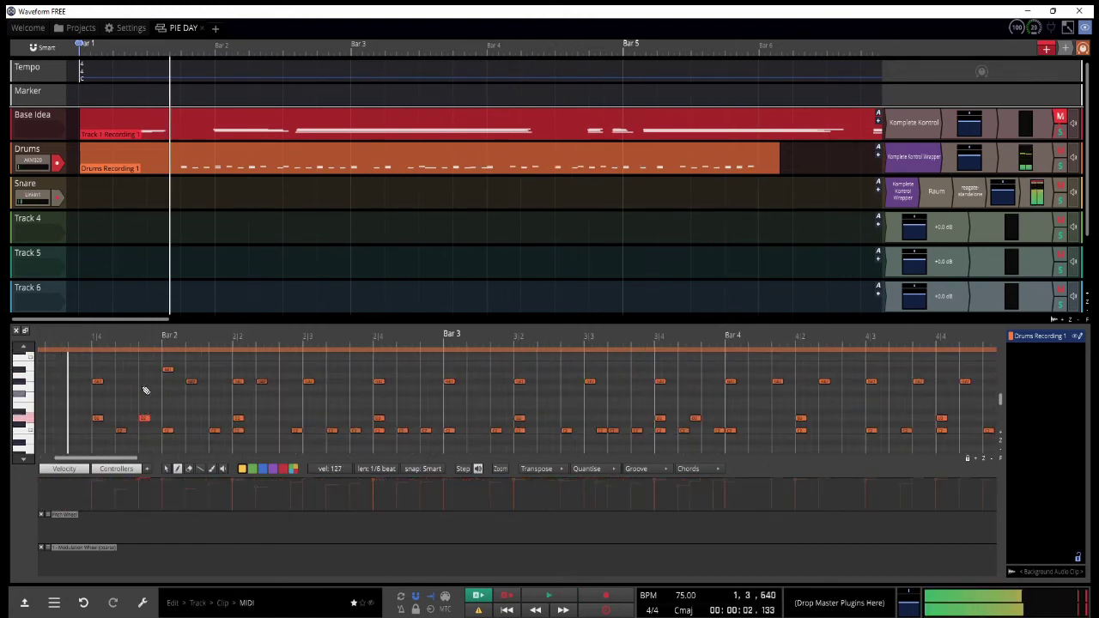
key("space")
Step: Set the velocity of all notes in the drum clip to 127
scroll(147, 383, "down", 1)
key("ctrl+a")
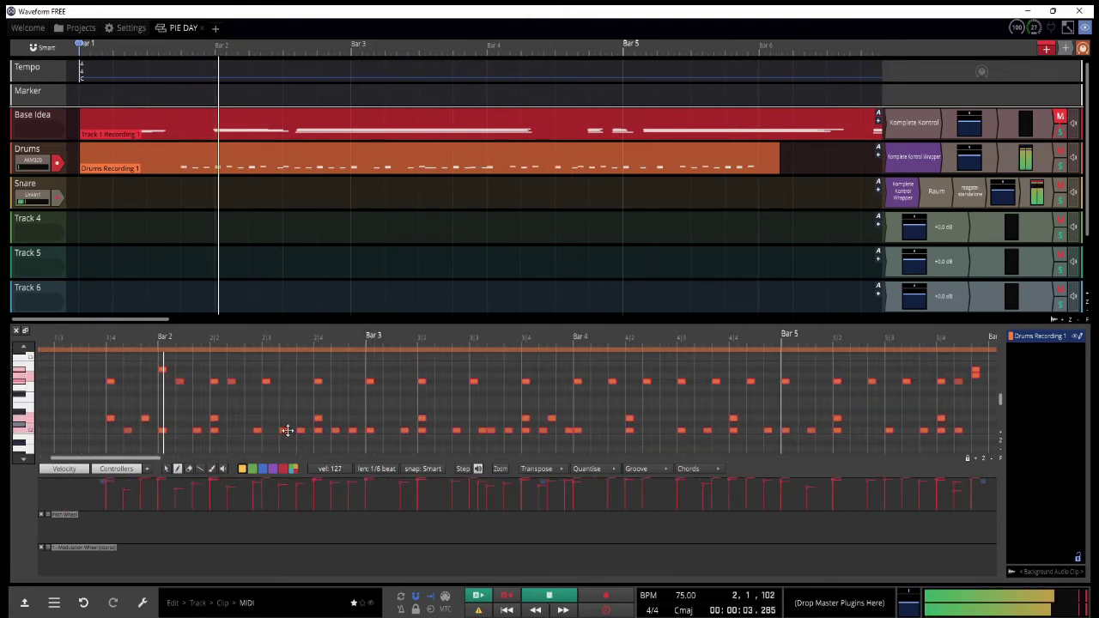
left_click(341, 470)
left_click(333, 562)
left_click(328, 471)
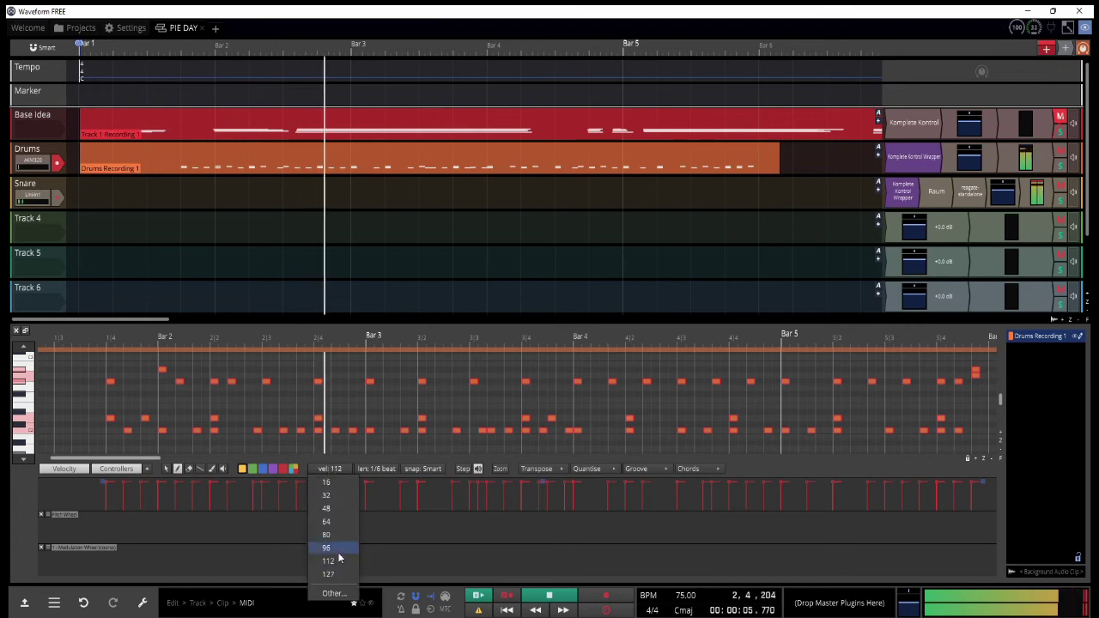
left_click(333, 572)
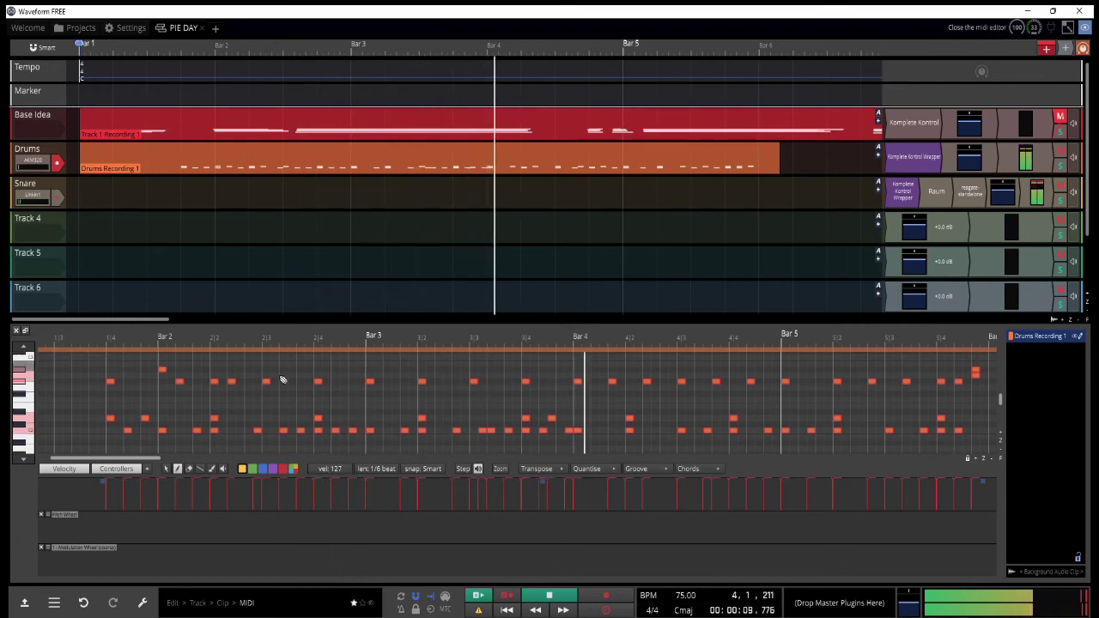
Step: Stop playback, close the MIDI editor, and set the Drums track's input to no input
scroll(339, 390, "down", 1)
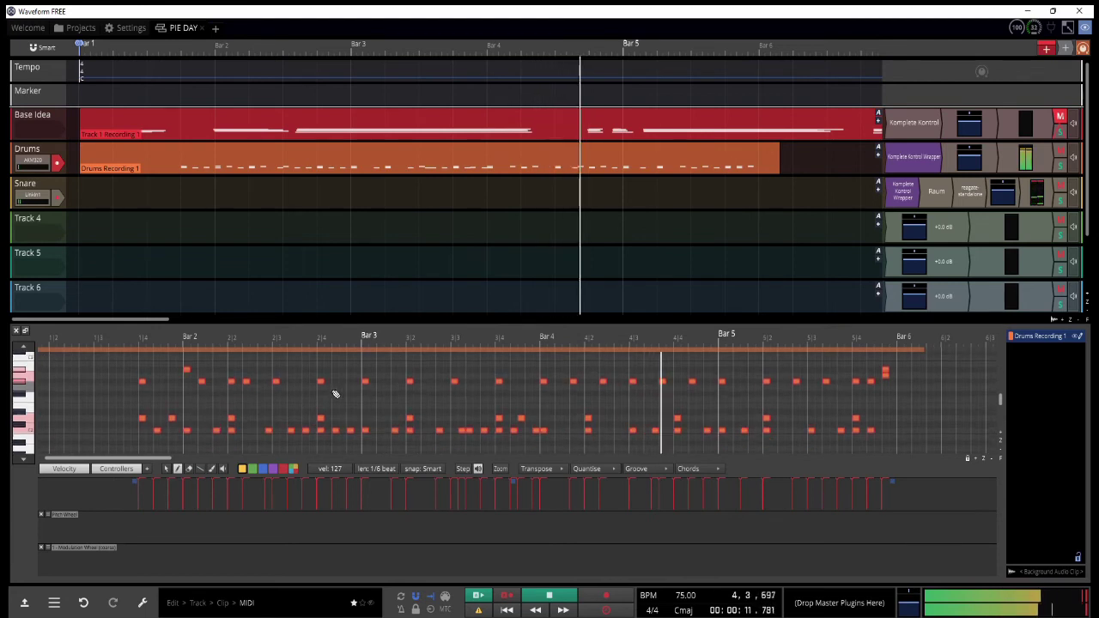
scroll(327, 390, "down", 2)
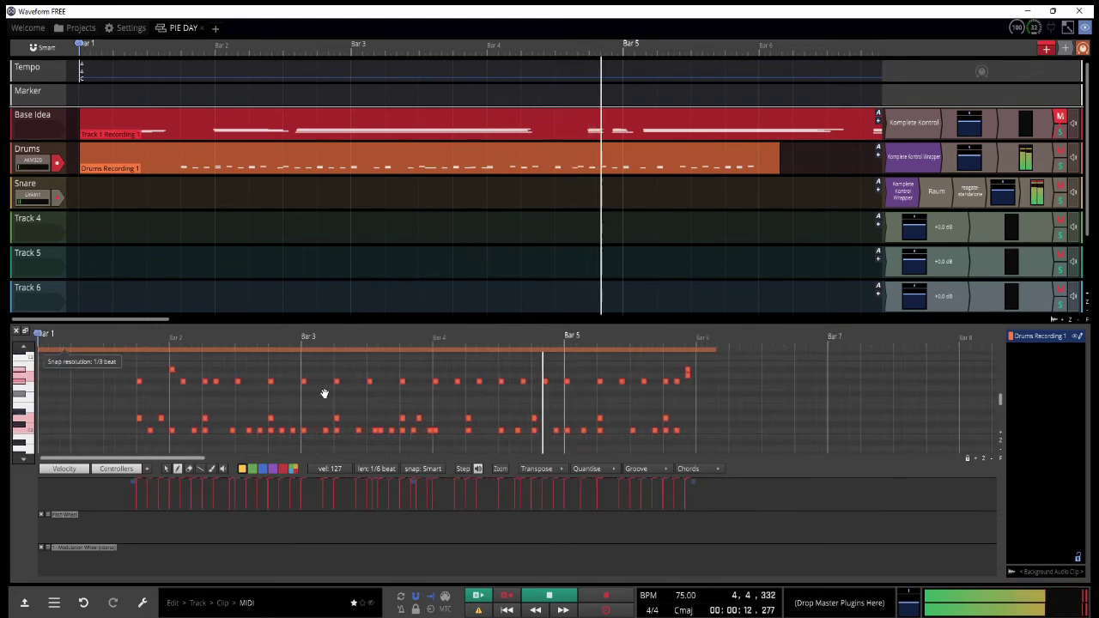
key("space")
left_click(16, 332)
left_click(173, 244)
left_click(41, 161)
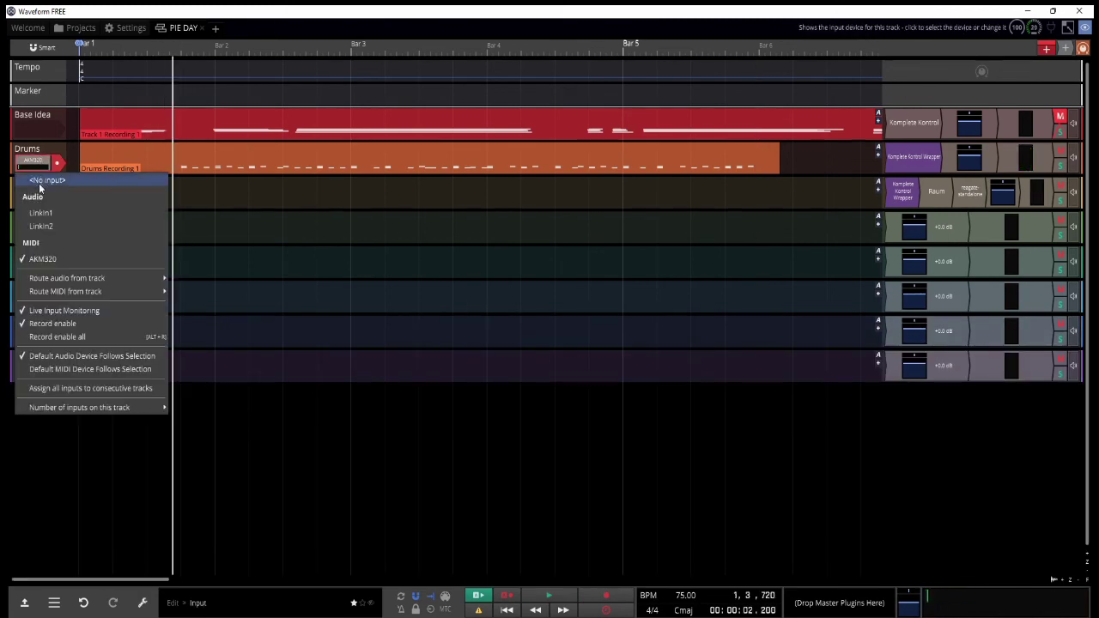
left_click(39, 182)
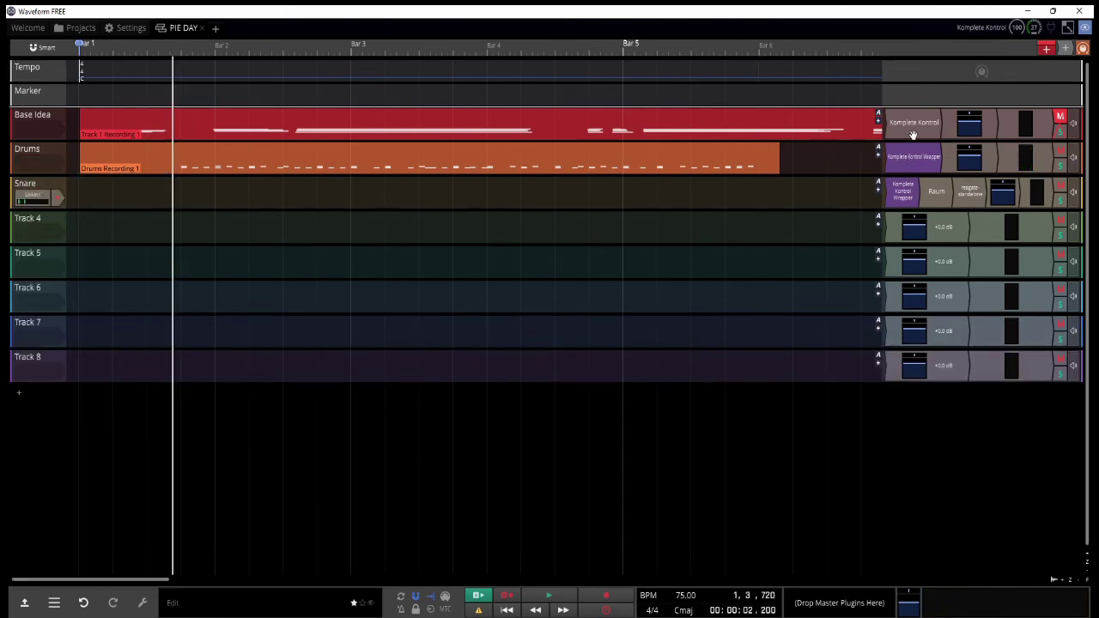
Step: Place Komplete Kontrol on Track 4, load the Super 8 bass preset Circuits, and try the sound over the drums
left_click_drag(900, 192, 891, 230)
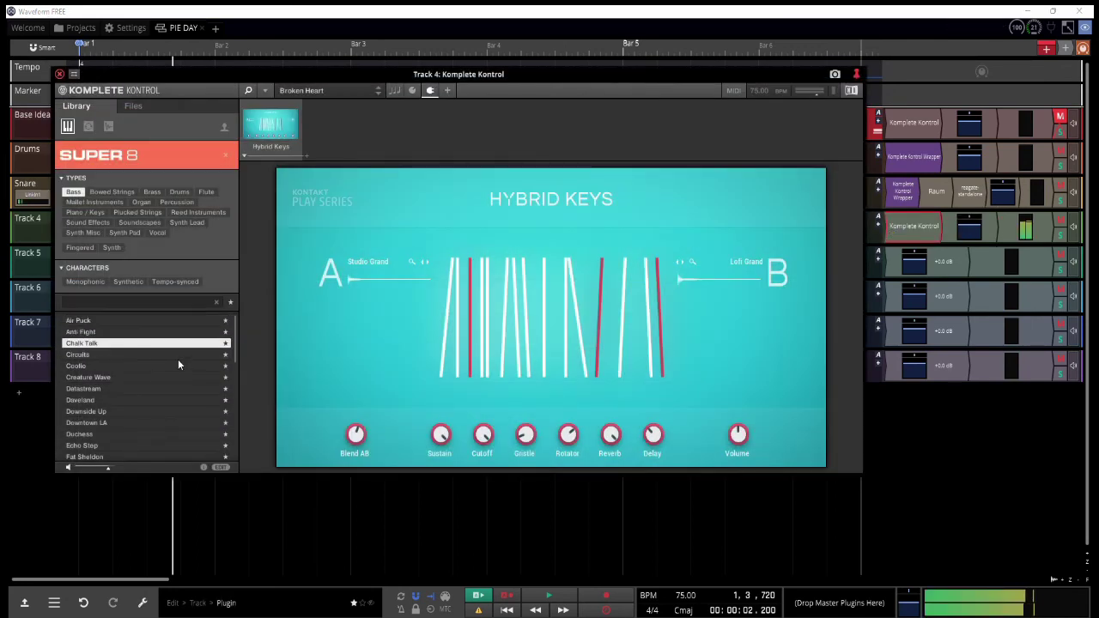
left_click(178, 359)
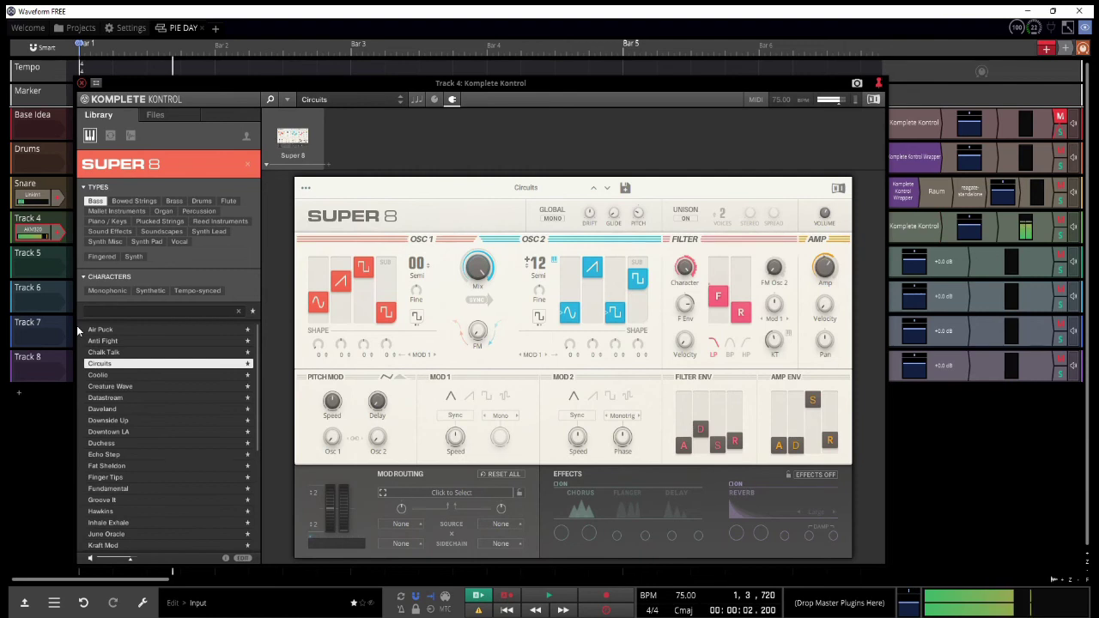
left_click(82, 84)
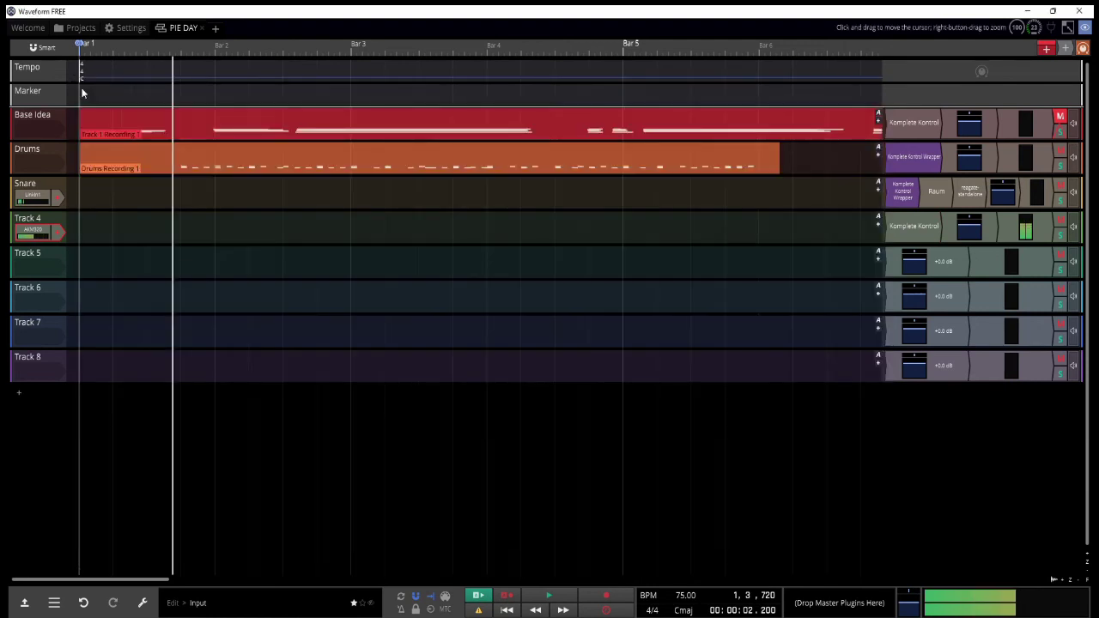
left_click(149, 201)
key("space")
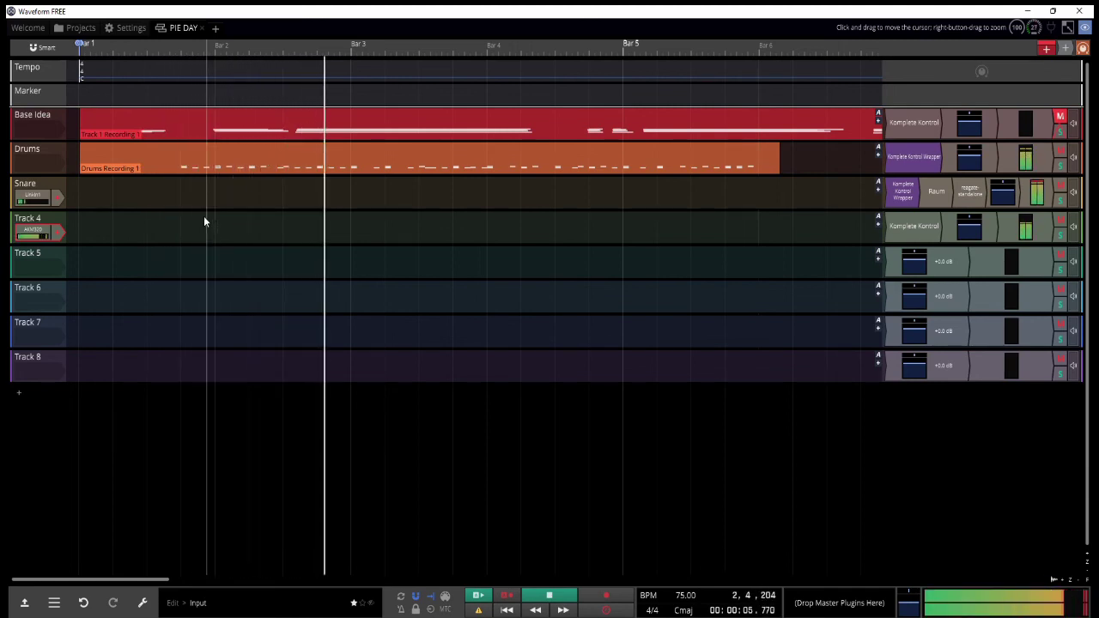
key("space")
Step: Audition Hybrid Keys presets on the Chords track, including Fragile Comp and the organ presets Character Organ, Eccentric Organ and Dry House
left_click(172, 227)
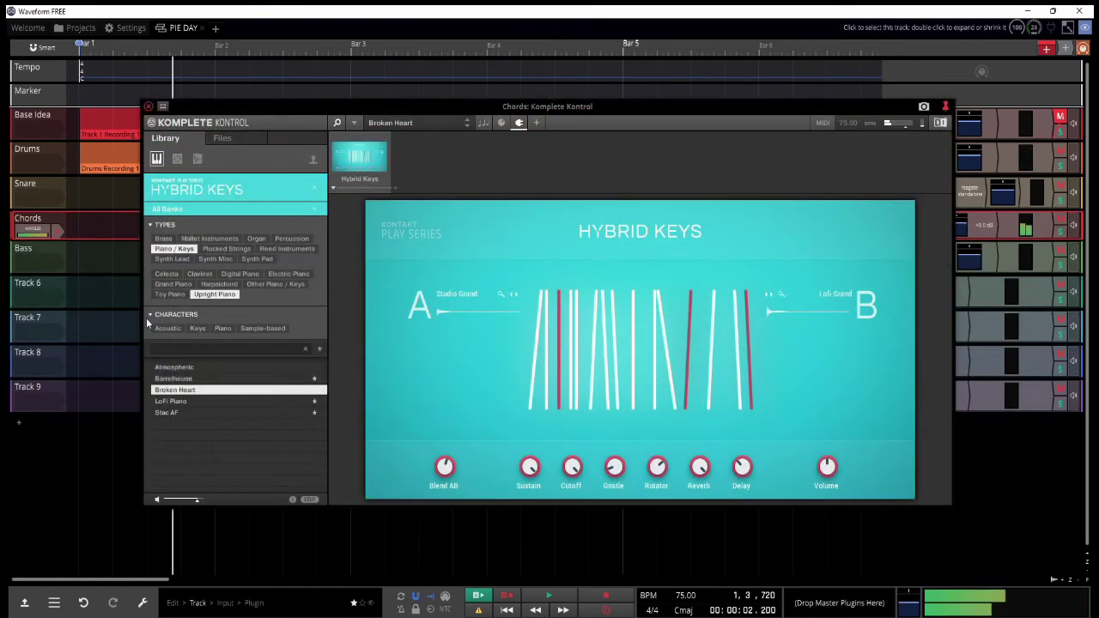
left_click(227, 412)
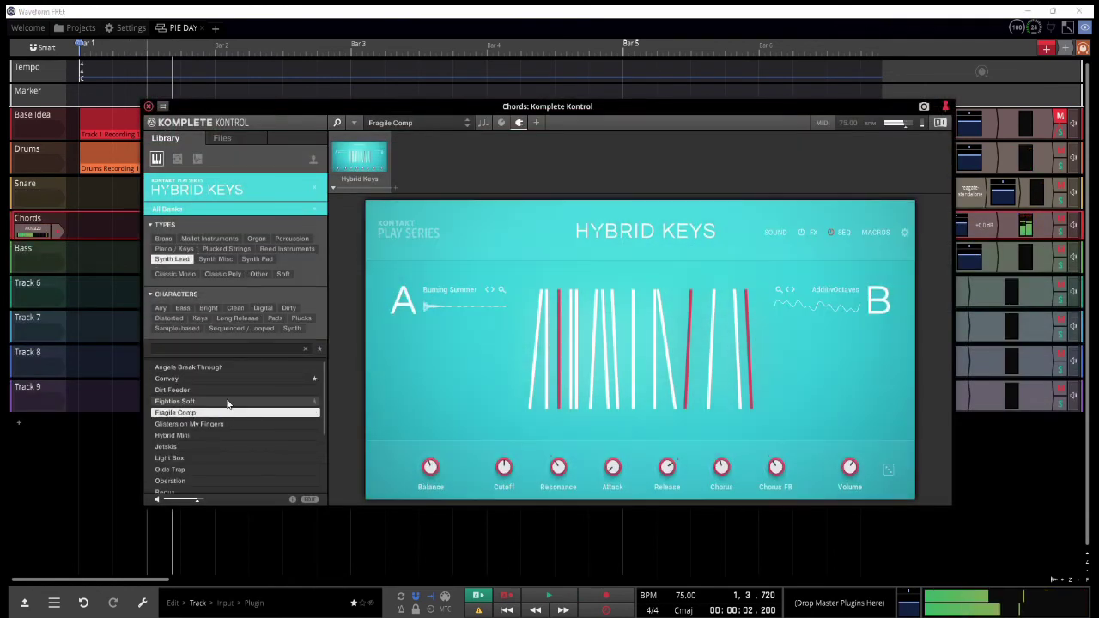
left_click(256, 237)
left_click(204, 433)
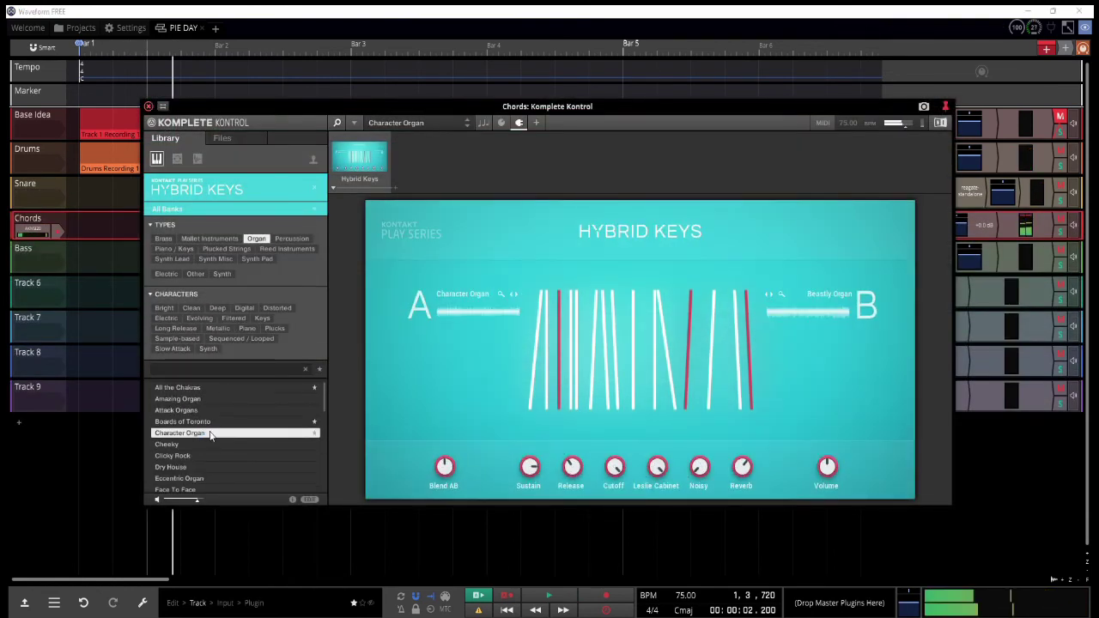
left_click(236, 478)
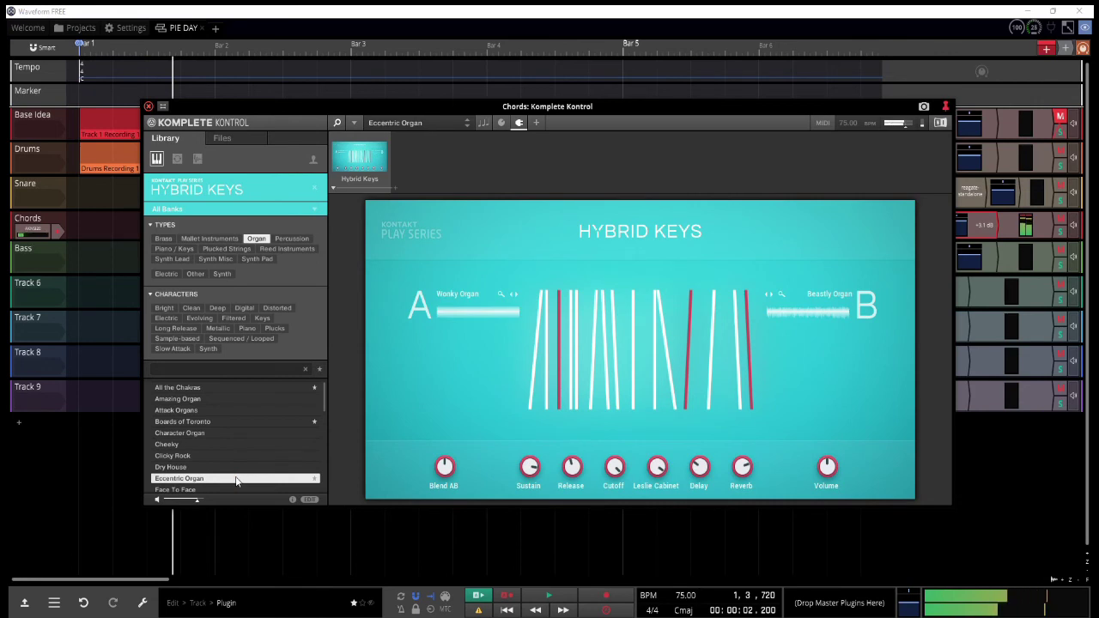
scroll(235, 472, "down", 1)
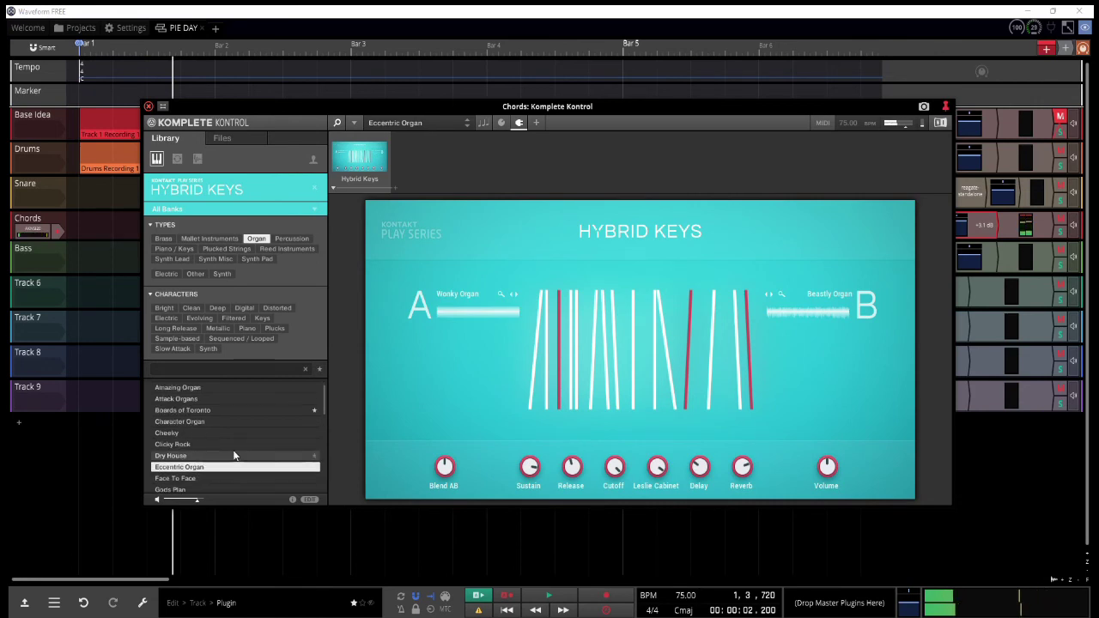
left_click(233, 455)
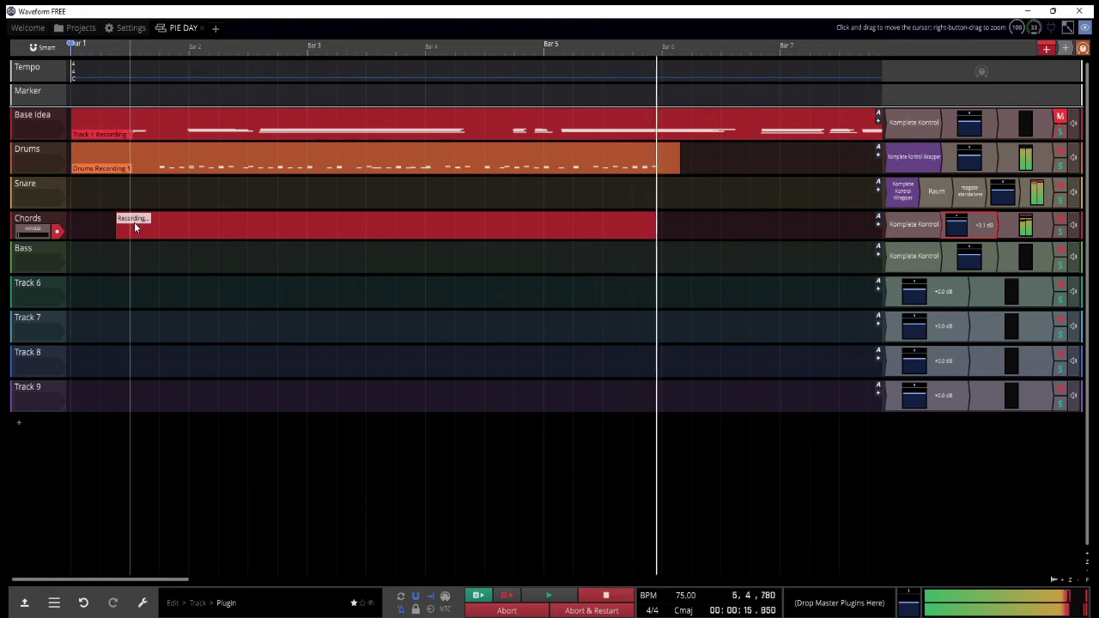
Step: Stop the chord take and redraw its modulation wheel curve across the clip
key("space")
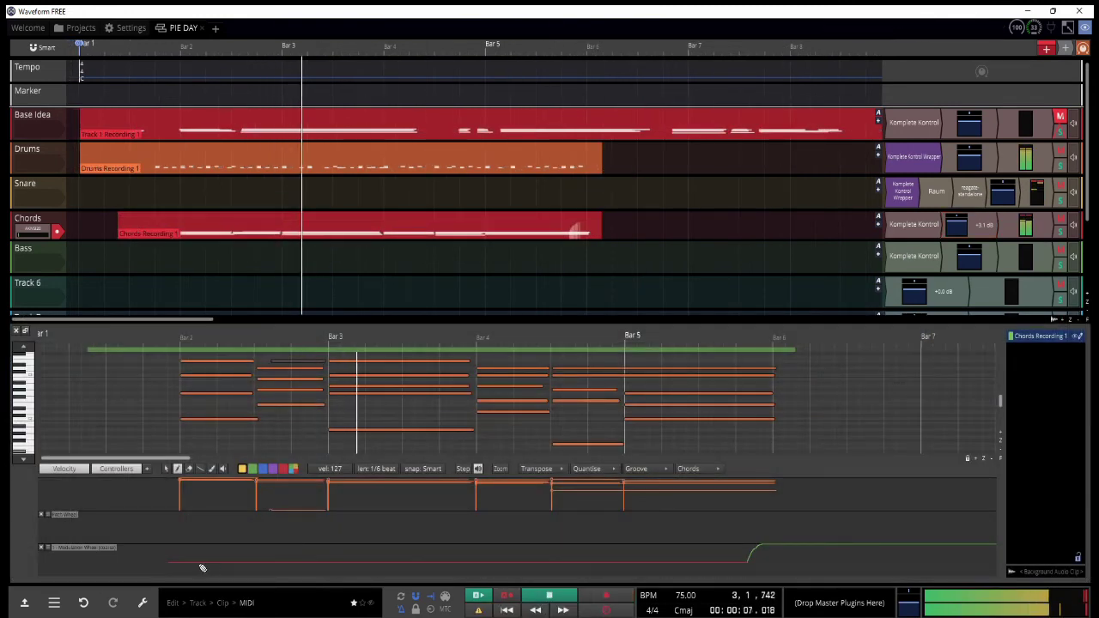
left_click_drag(202, 569, 279, 566)
left_click_drag(384, 569, 644, 576)
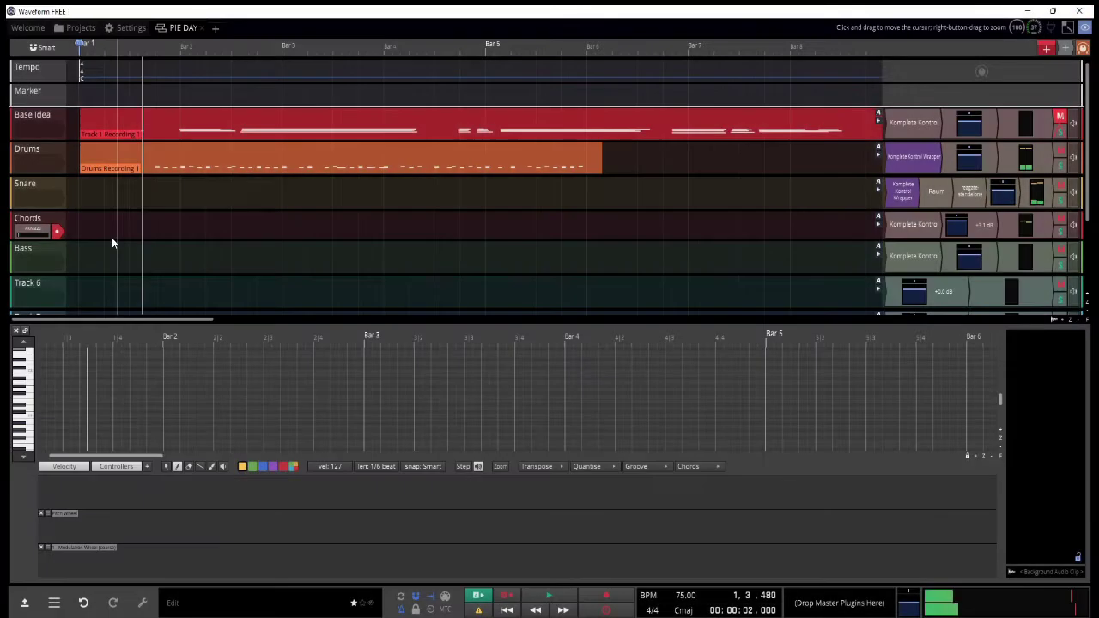
Step: Record a new take on the Chords track from bar 1 beat 3, and align the bar 5 chord's notes to the bar line with matching lengths
key("r")
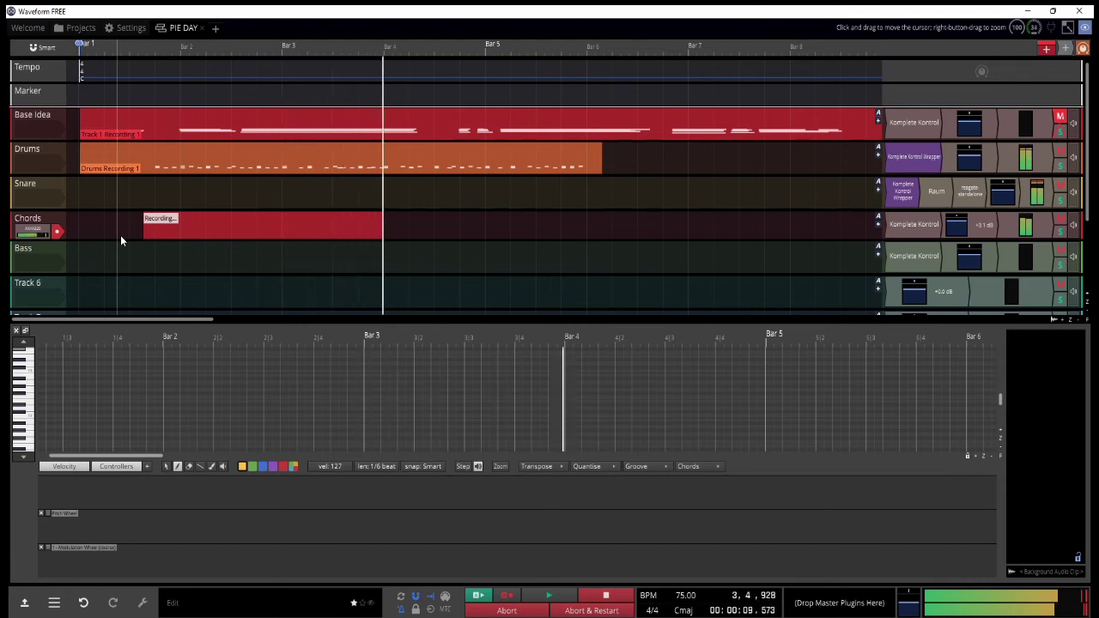
key("space")
left_click_drag(862, 440, 777, 321)
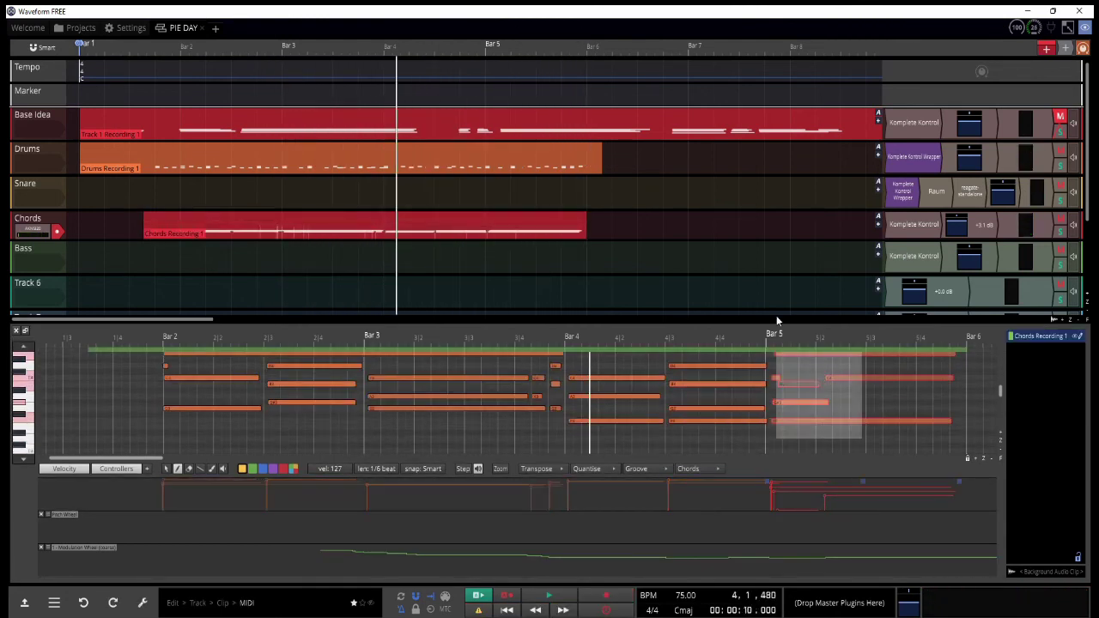
left_click_drag(807, 402, 949, 409)
left_click_drag(826, 378, 766, 378)
Step: Raise the second-lowest note of bar 4's second chord by a semitone and draw the modulation wheel curve falling through bar 5
key("space")
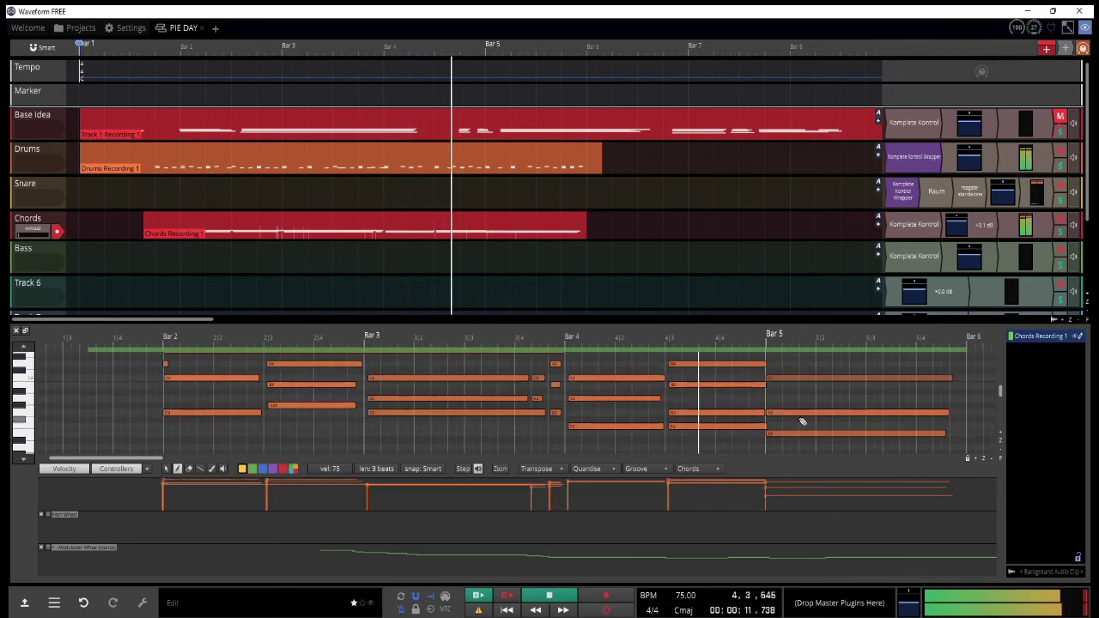
scroll(803, 422, "down", 1)
left_click_drag(686, 412, 686, 405)
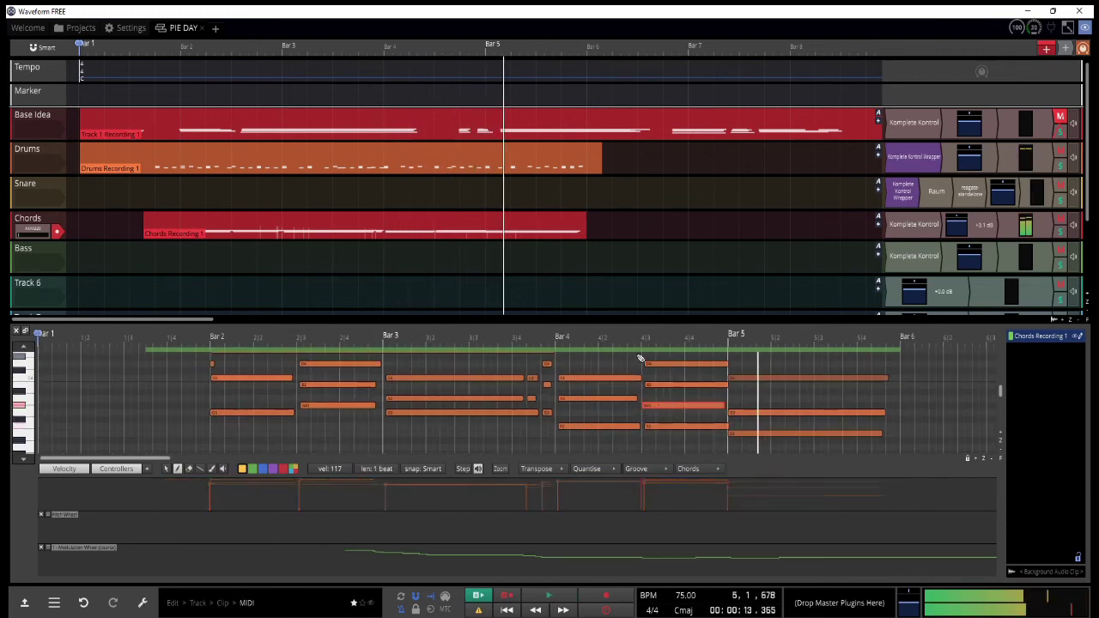
scroll(641, 360, "down", 1)
left_click(203, 263)
left_click(156, 251)
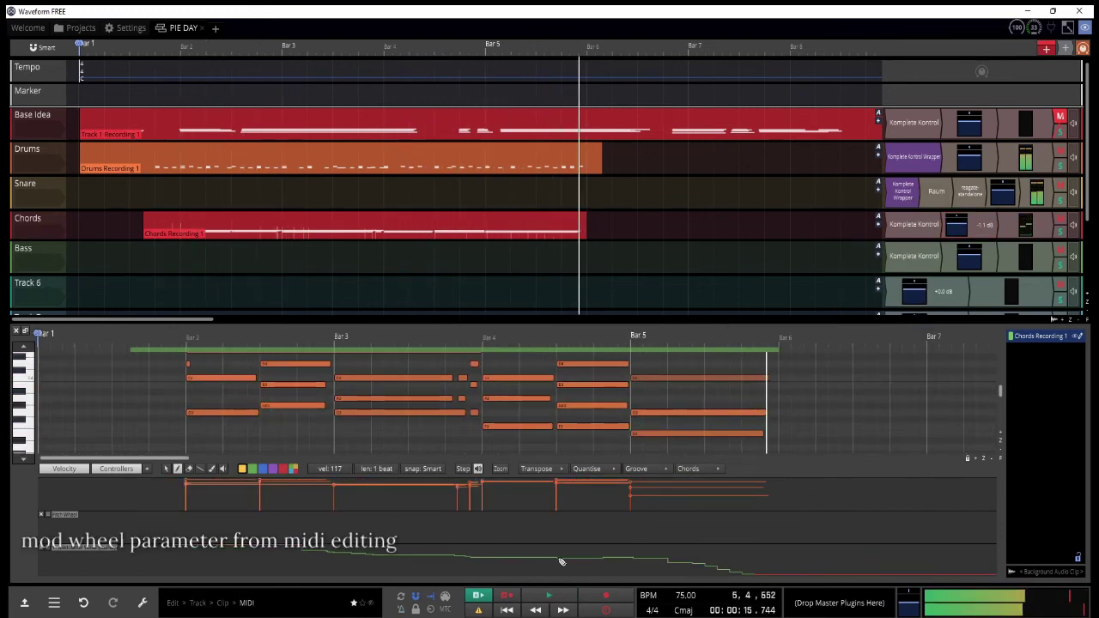
left_click_drag(559, 556, 779, 573)
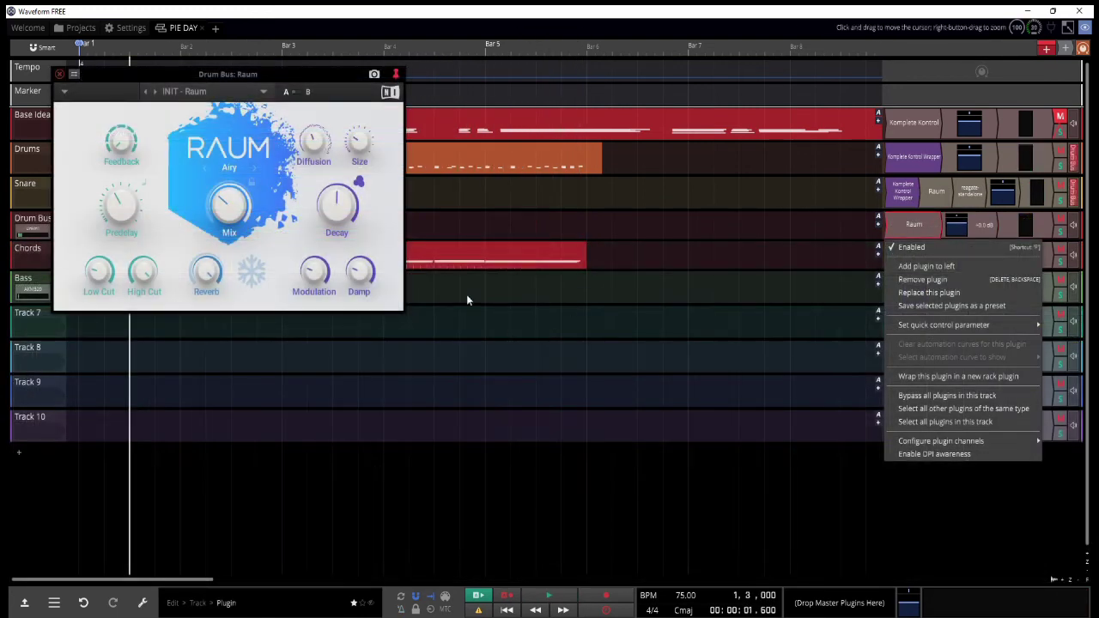
Step: Set the Mix of the Drum Bus Raum reverb to 100% and play the song through it
left_click(268, 212)
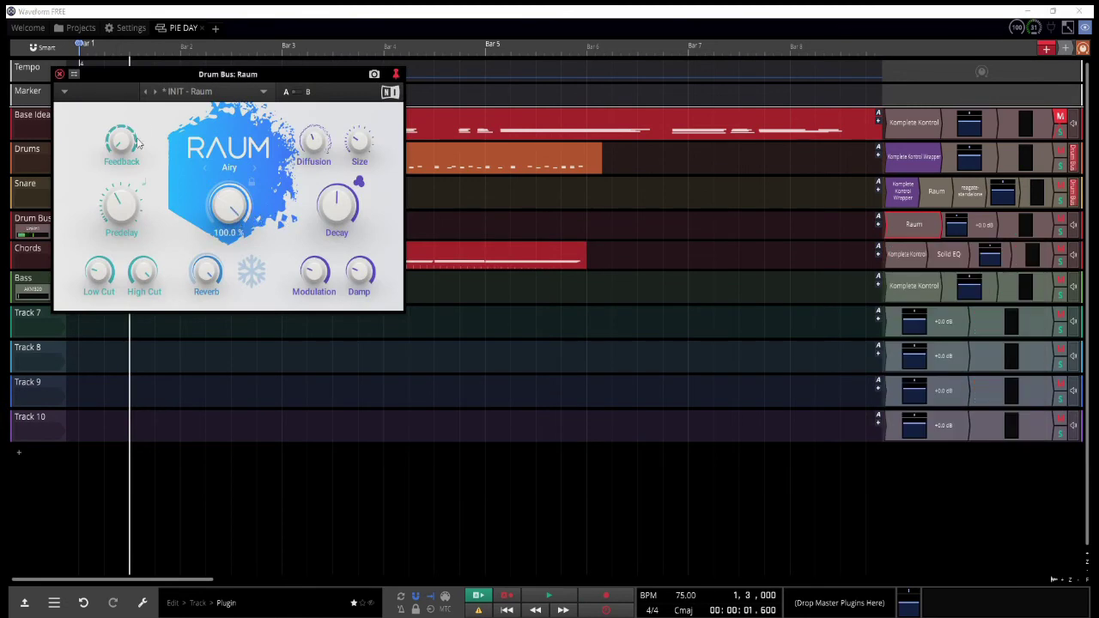
left_click_drag(149, 74, 233, 204)
key("space")
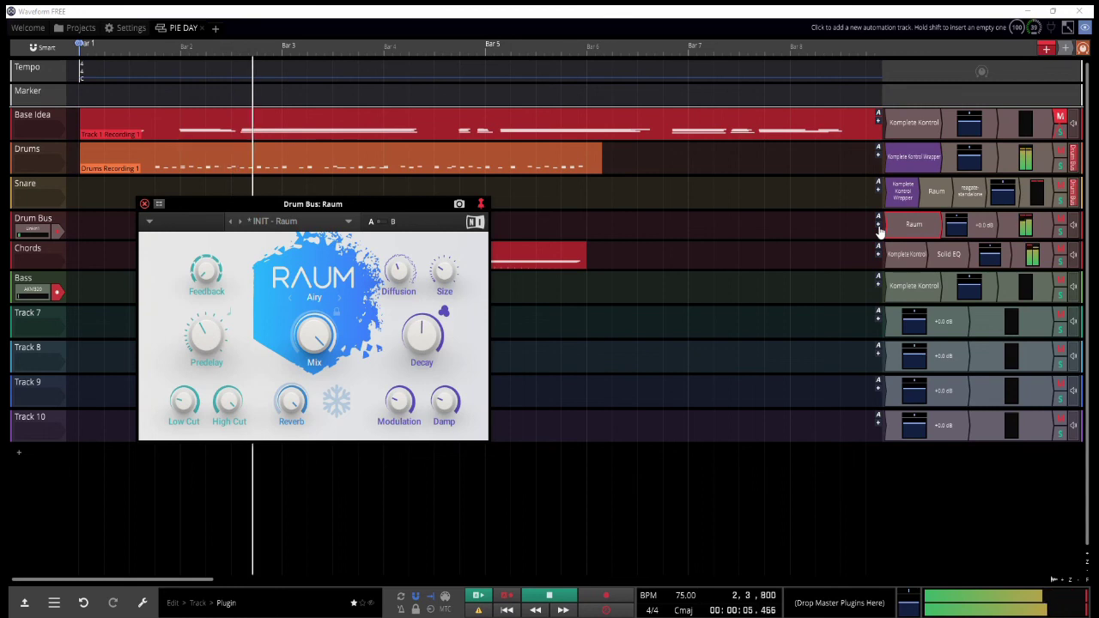
key("space")
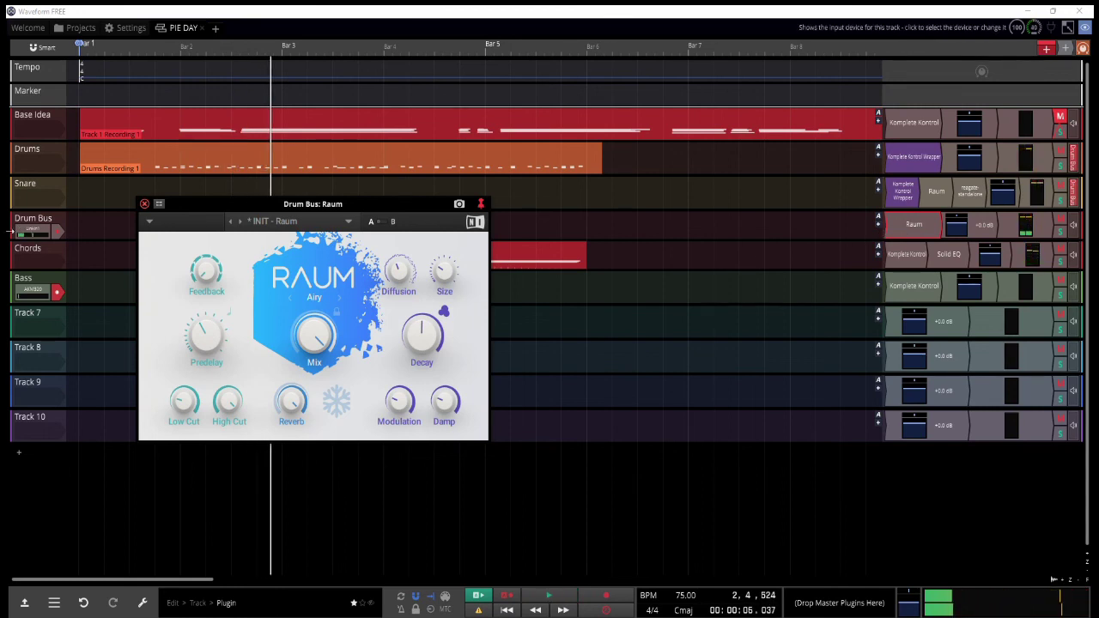
Step: Add a Quasi-Master track and route the Chords track's output to it
key("ctrl+t")
left_click(1072, 254)
left_click(1060, 370)
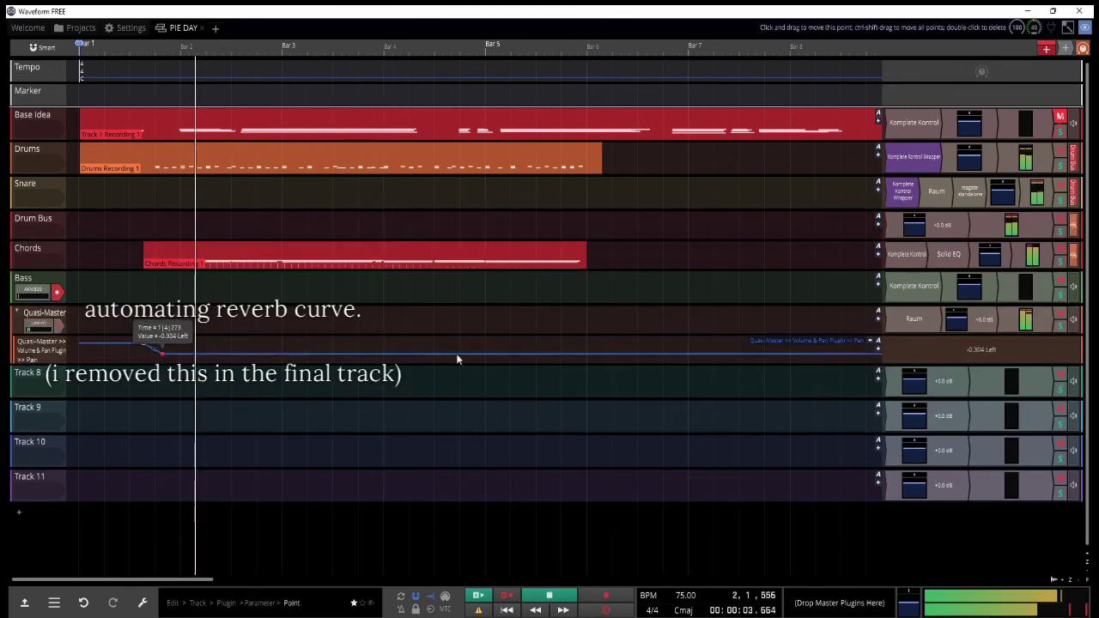
Step: Slope Quasi-Master's pan automation down to -0.127 left near bar 5, and add a falling automation curve for Raum's Mix
left_click_drag(459, 360, 508, 351)
key("space")
left_click_drag(877, 312, 905, 320)
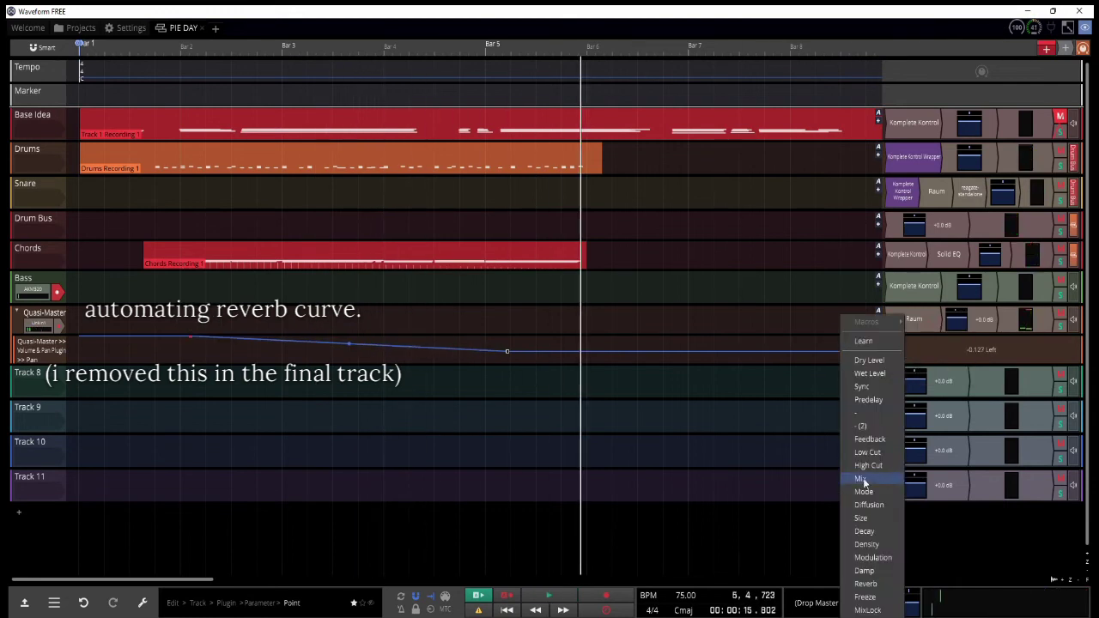
left_click(863, 479)
key("space")
left_click_drag(501, 337, 567, 377)
Step: Play the song through bar 5 to check the Quasi-Master reverb and pan automation
key("w")
key("a")
key("space")
key("a")
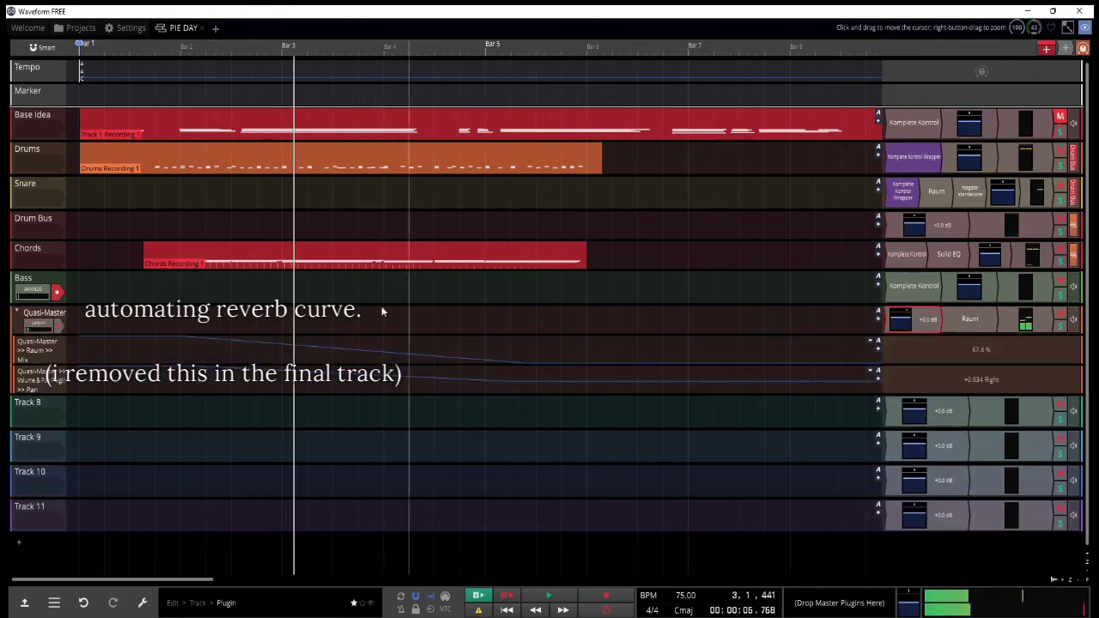
left_click(154, 314)
key("space")
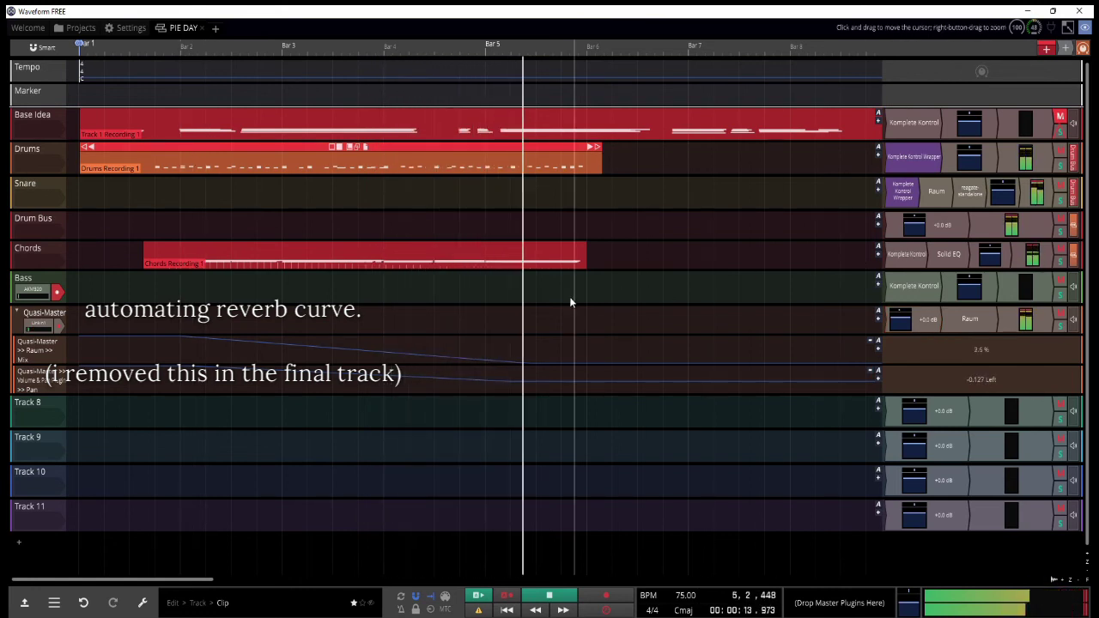
key("space")
left_click(426, 298)
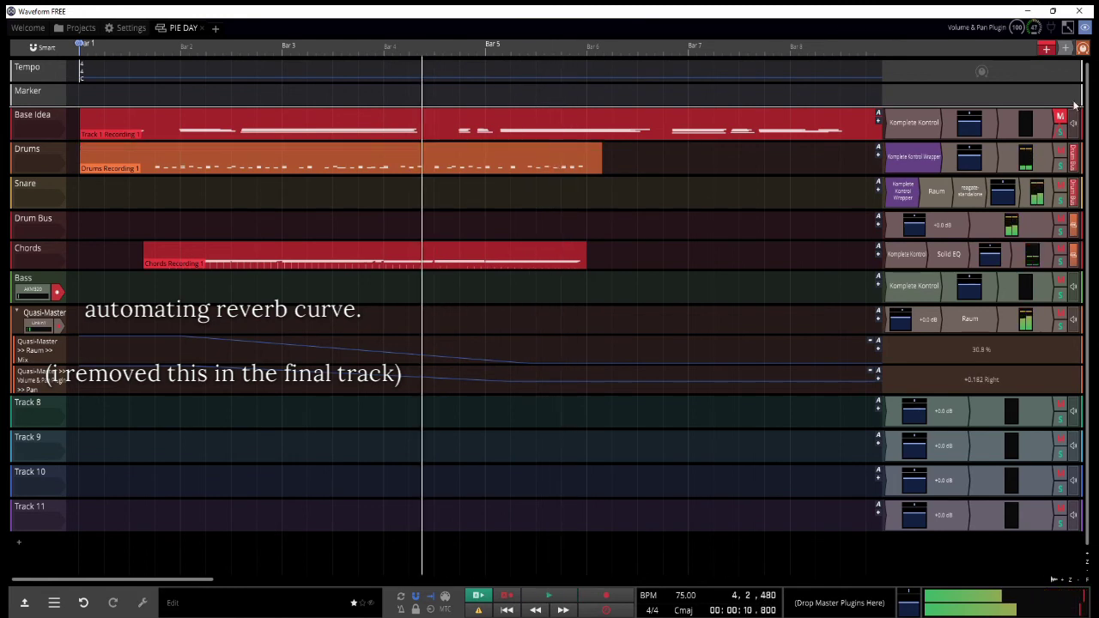
Step: Insert Supercharger before Solid EQ on the Chords track and adjust its Compress amount while the song plays
left_click(926, 264)
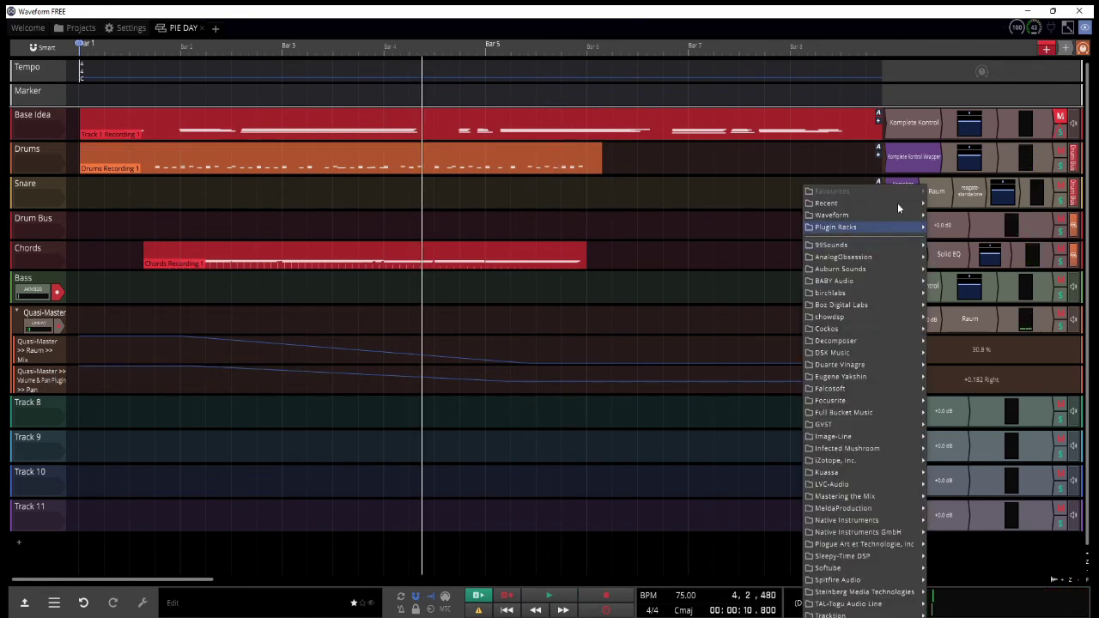
mouse_move(897, 203)
left_click(962, 370)
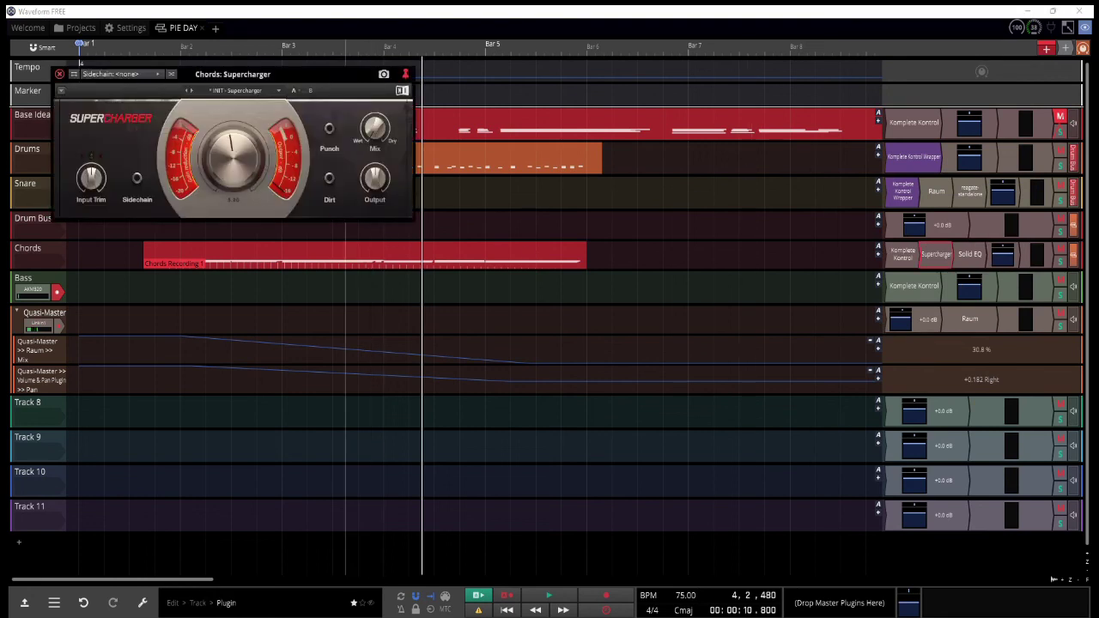
left_click(449, 308)
key("space")
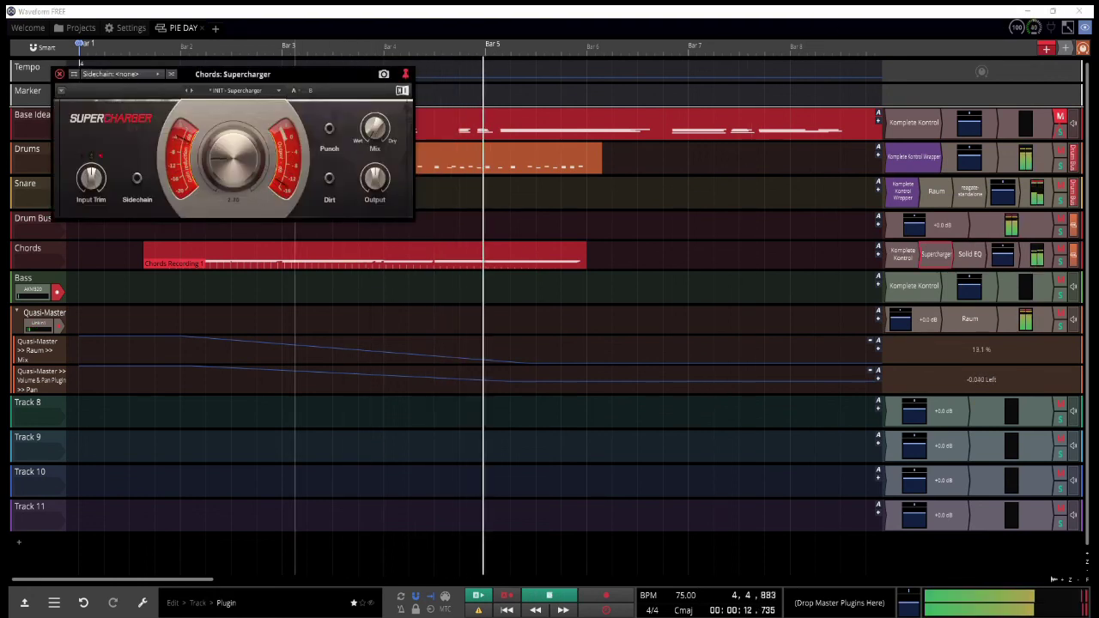
left_click(420, 290)
left_click(222, 294)
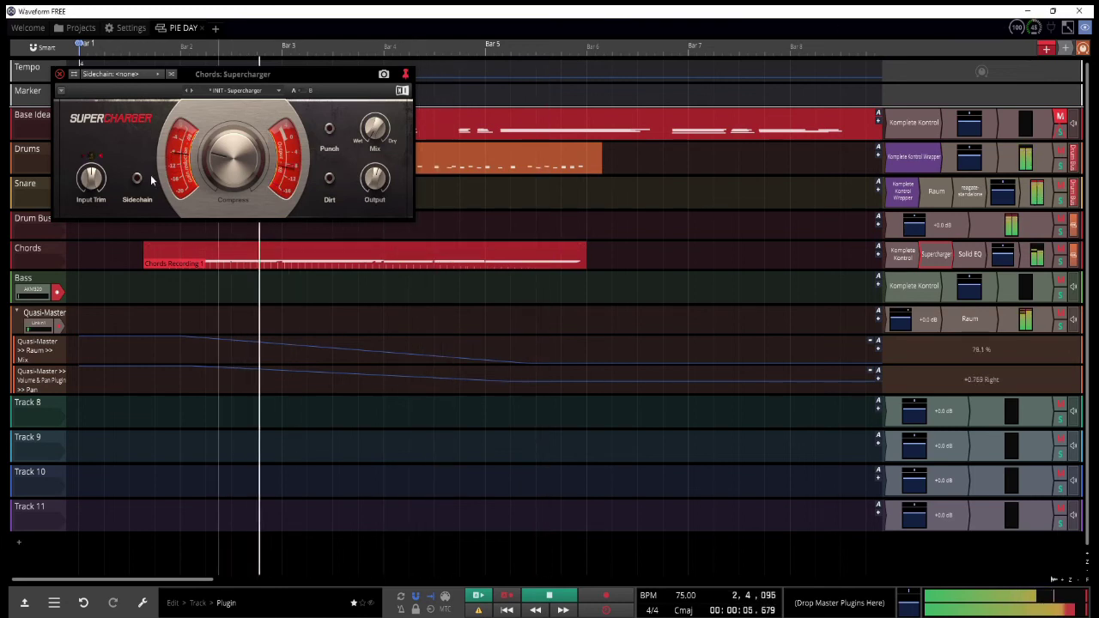
left_click(59, 73)
Step: Lower the LF gain of the Chords track's Solid EQ to about -6.6 dB
double_click(969, 253)
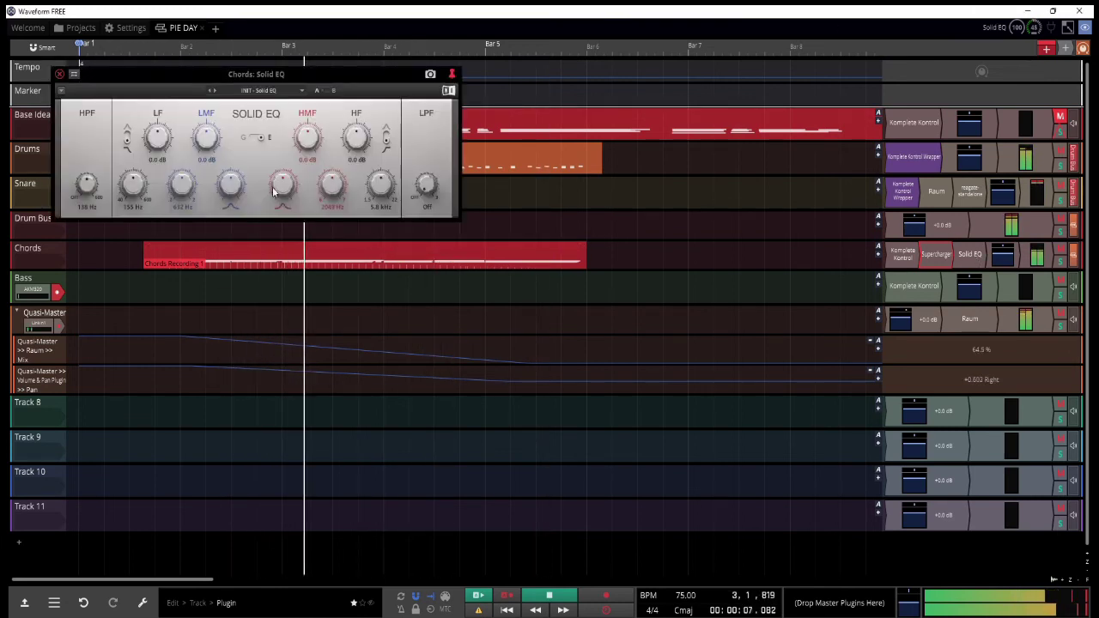
left_click_drag(165, 155, 166, 185)
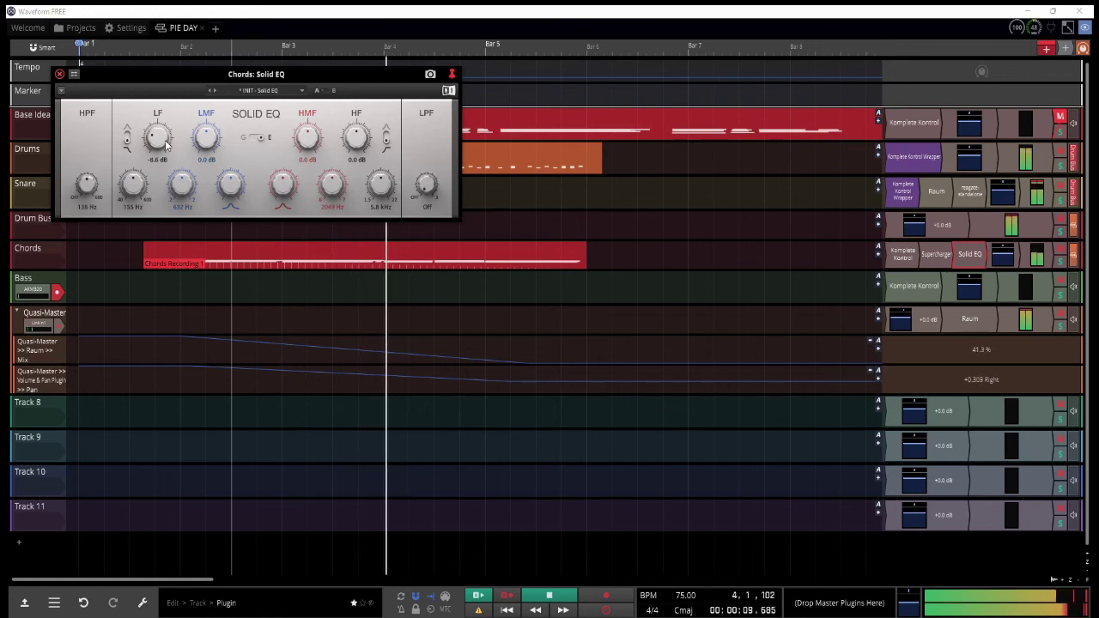
left_click(59, 75)
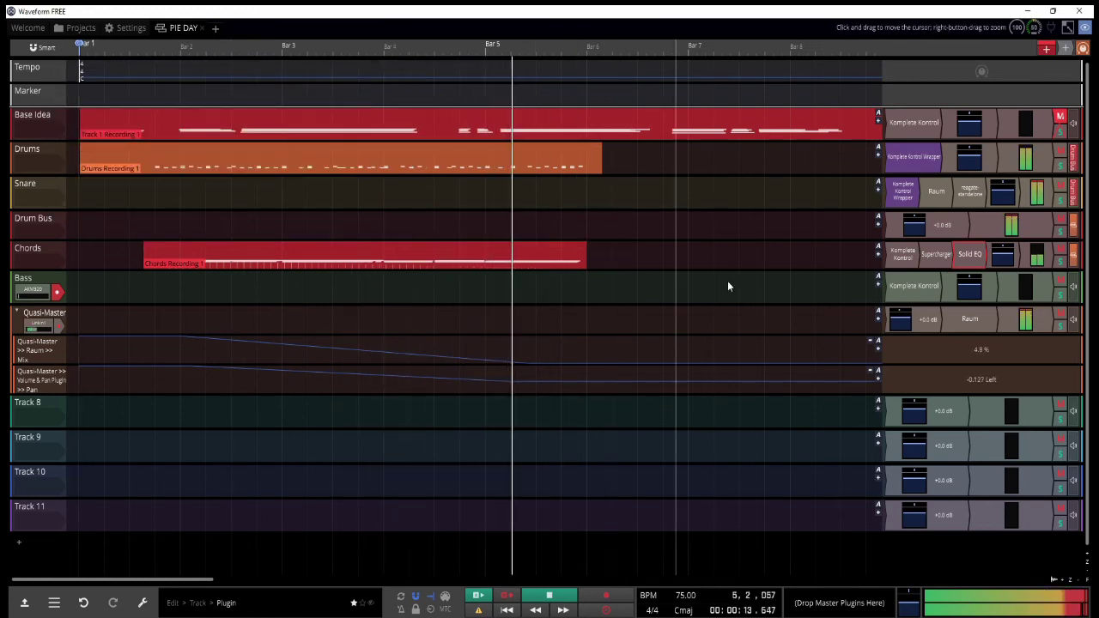
Step: Review the Chords track's effects and replay the section from bar 2 through the Quasi-Master chain
double_click(975, 257)
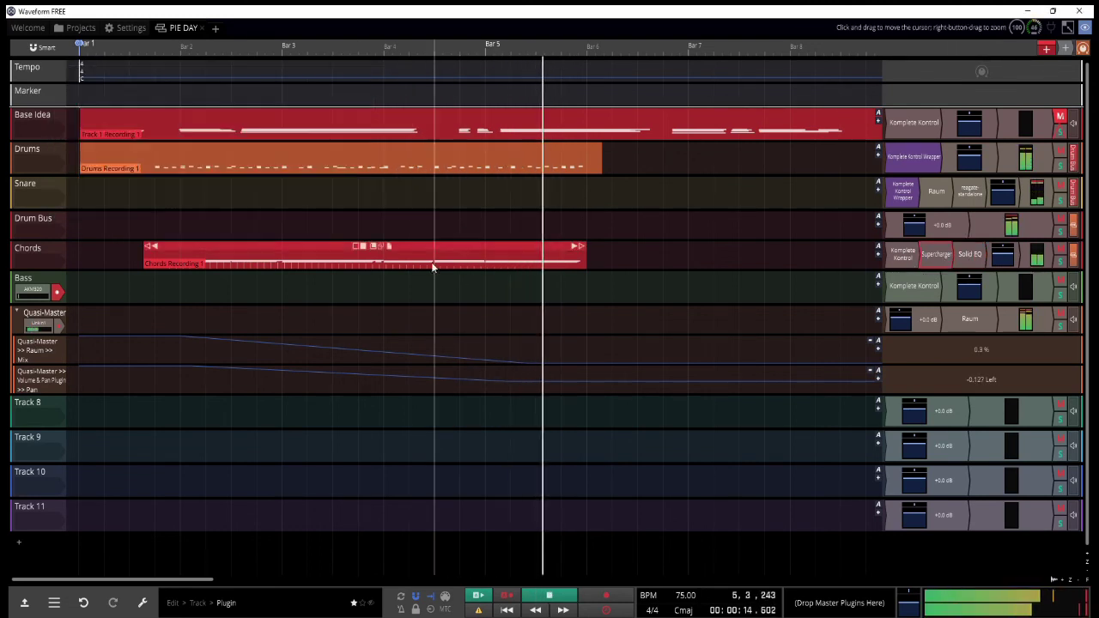
left_click(183, 199)
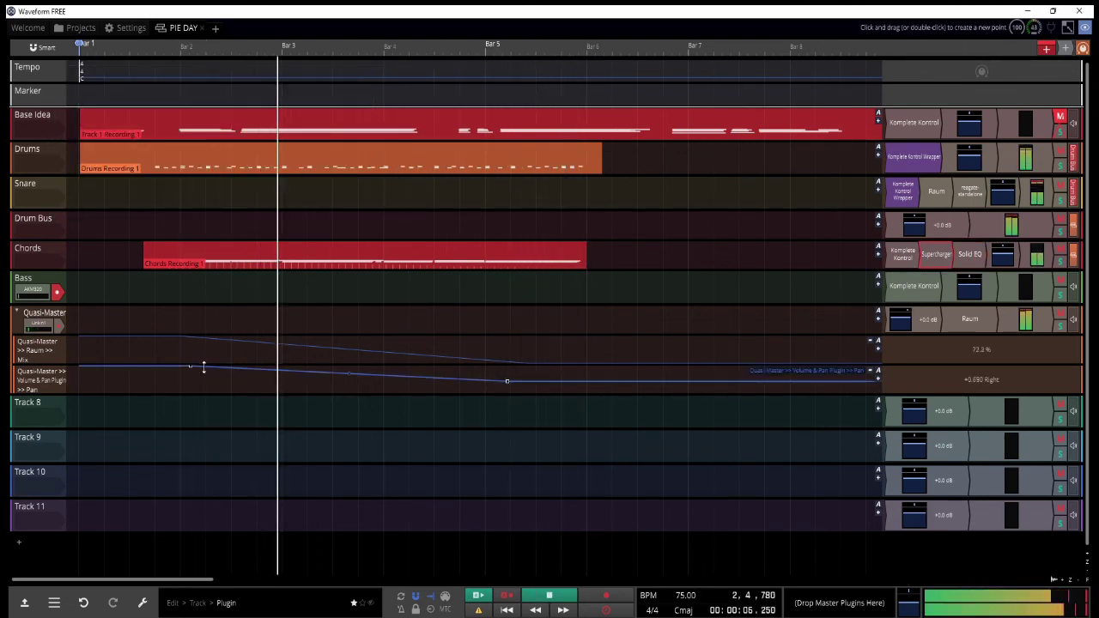
key("space")
key("space")
left_click_drag(926, 322, 898, 321)
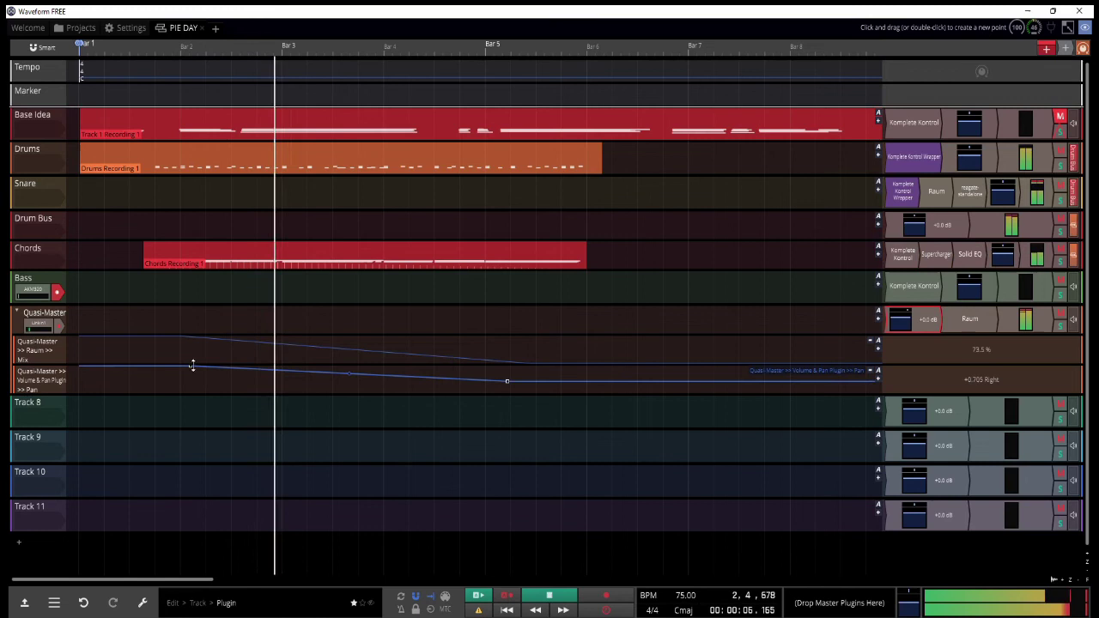
Step: Remove the input devices from the Bass and Quasi-Master tracks
left_click(32, 295)
key("Delete")
left_click(29, 325)
key("Delete")
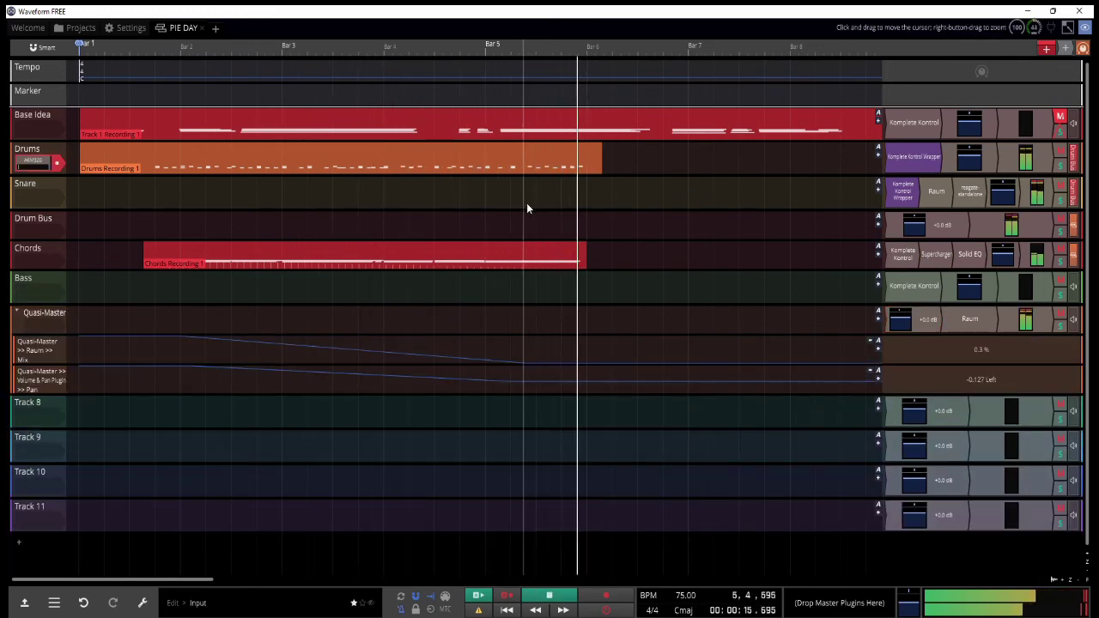
Step: Record further takes on the Drums and Chords tracks, starting in bar 5 and continuing through bar 9
left_click(533, 204)
key("r")
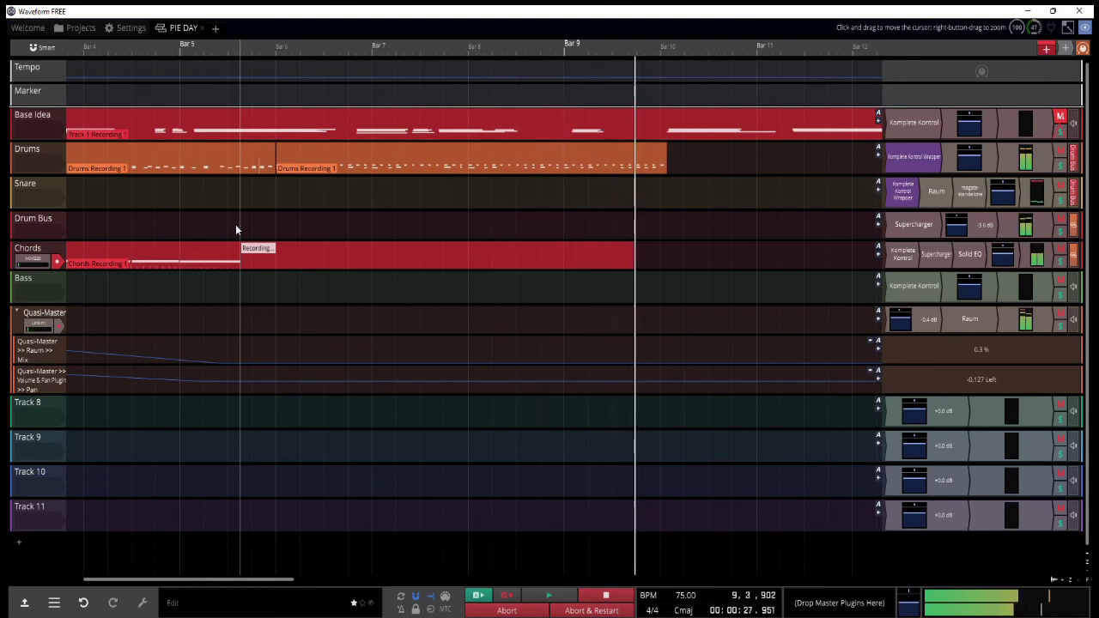
key("space")
Step: Shorten the bar 9 chord in the second chord clip to about two beats
left_click(334, 267)
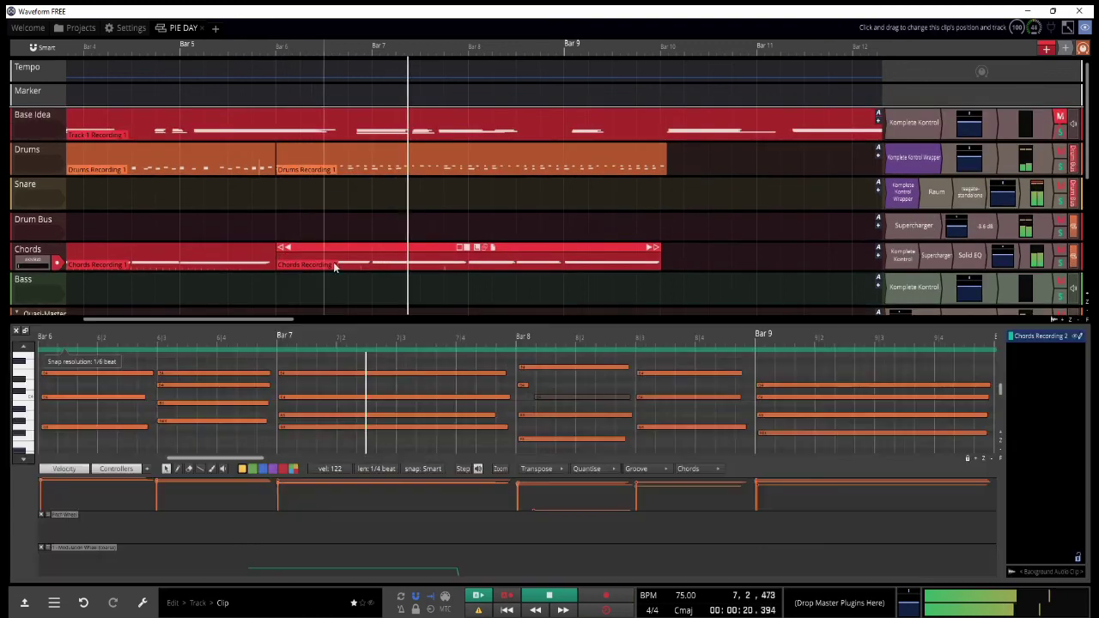
left_click(177, 468)
scroll(564, 393, "down", 3)
scroll(564, 393, "up", 1)
key("space")
left_click_drag(629, 365, 738, 451)
left_click_drag(788, 440, 721, 439)
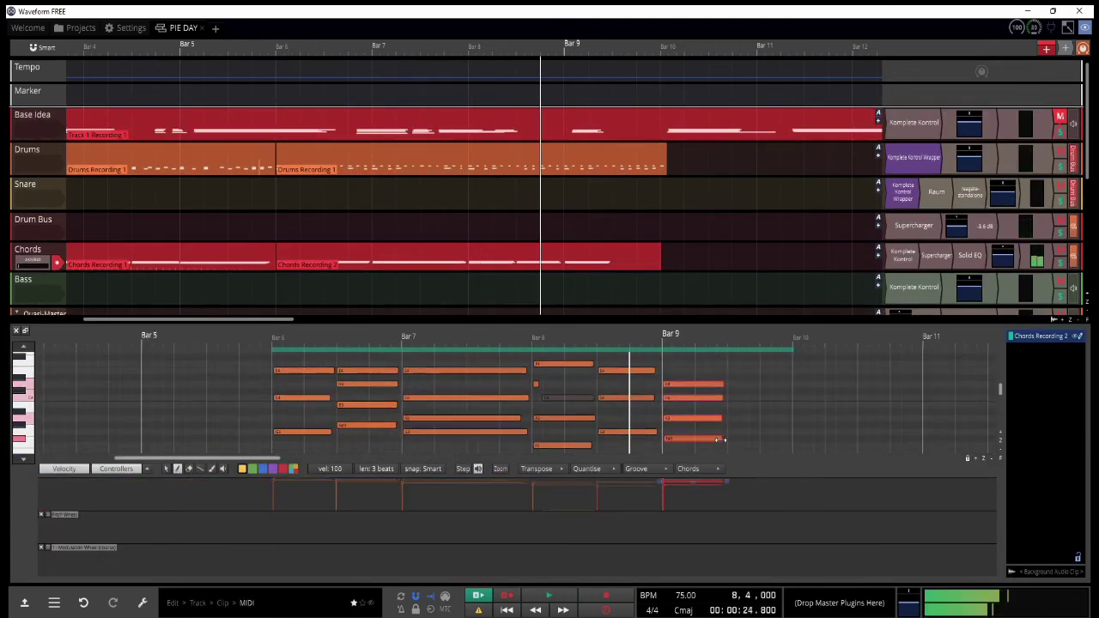
Step: Add two notes to the second half of bar 9 in the second chord clip
scroll(720, 440, "up", 2)
key("space")
left_click(735, 405)
left_click(736, 432)
Step: Extend the second drum clip to the start of bar 14
left_click(277, 47)
left_click(654, 157)
left_click_drag(660, 148, 970, 148)
scroll(507, 250, "down", 1)
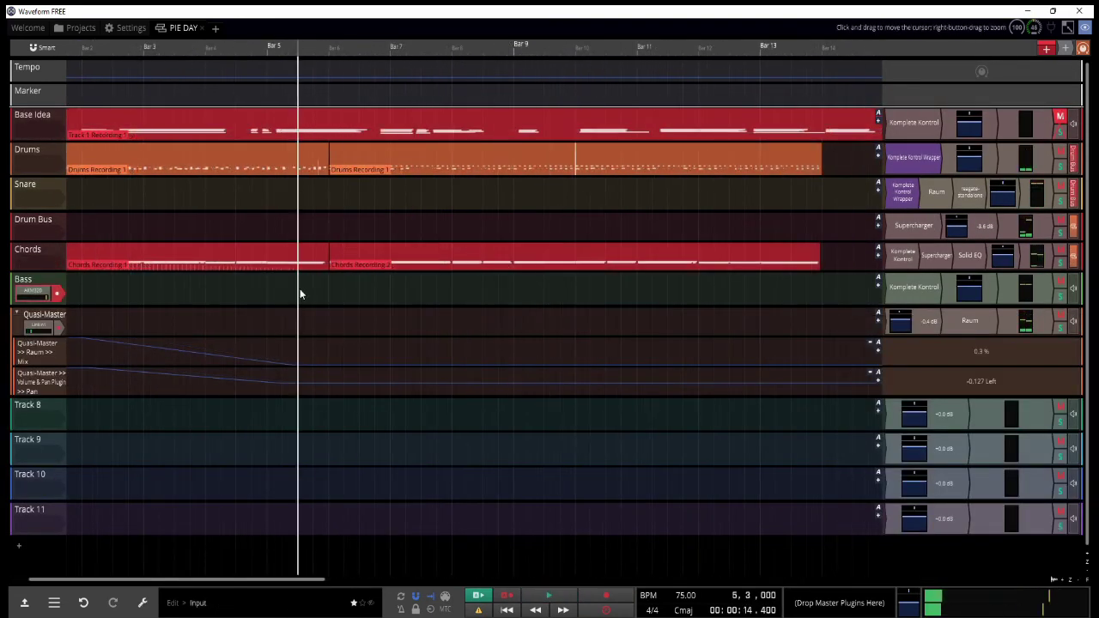
Step: Record a part on the Bass track from bar 5 beat 3 and draw three ascending notes on the last beat of bar 9
key("r")
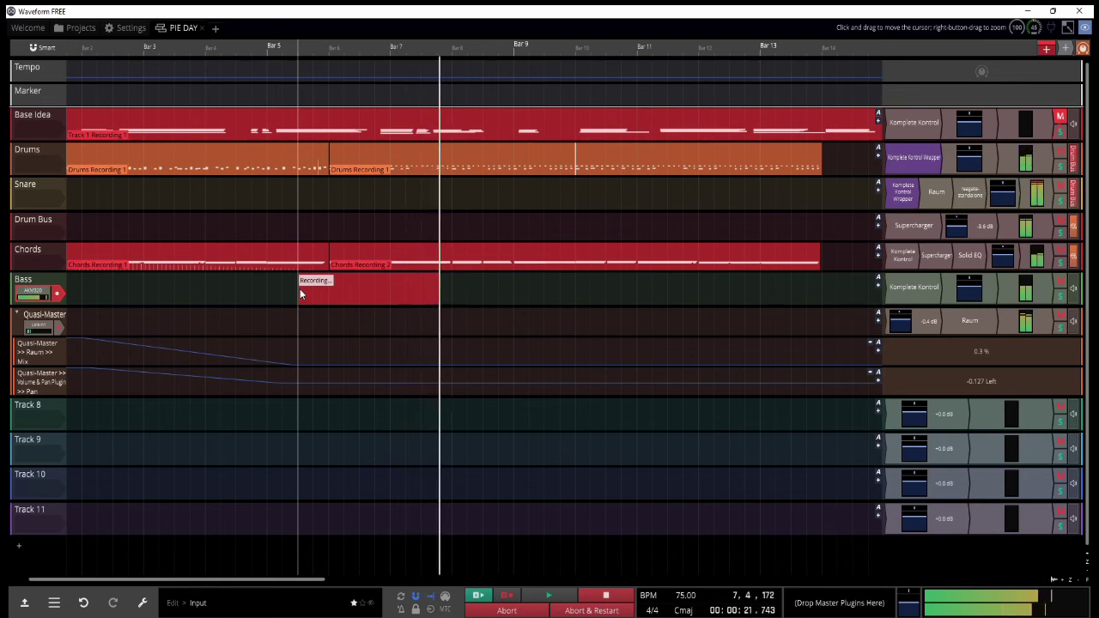
key("space")
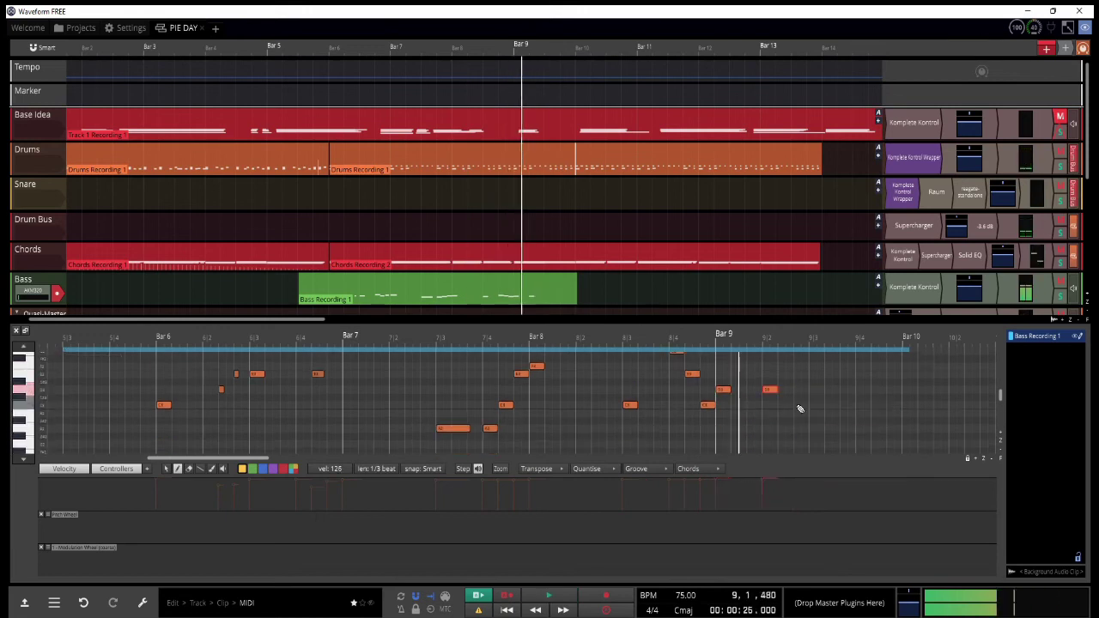
left_click(856, 444)
left_click(872, 428)
left_click(887, 405)
Step: Copy the bass pattern from bars 6 to 9 and paste it across bars 10 to 13
key("space")
key("ctrl+v")
scroll(569, 405, "up", 3)
key("ctrl+c")
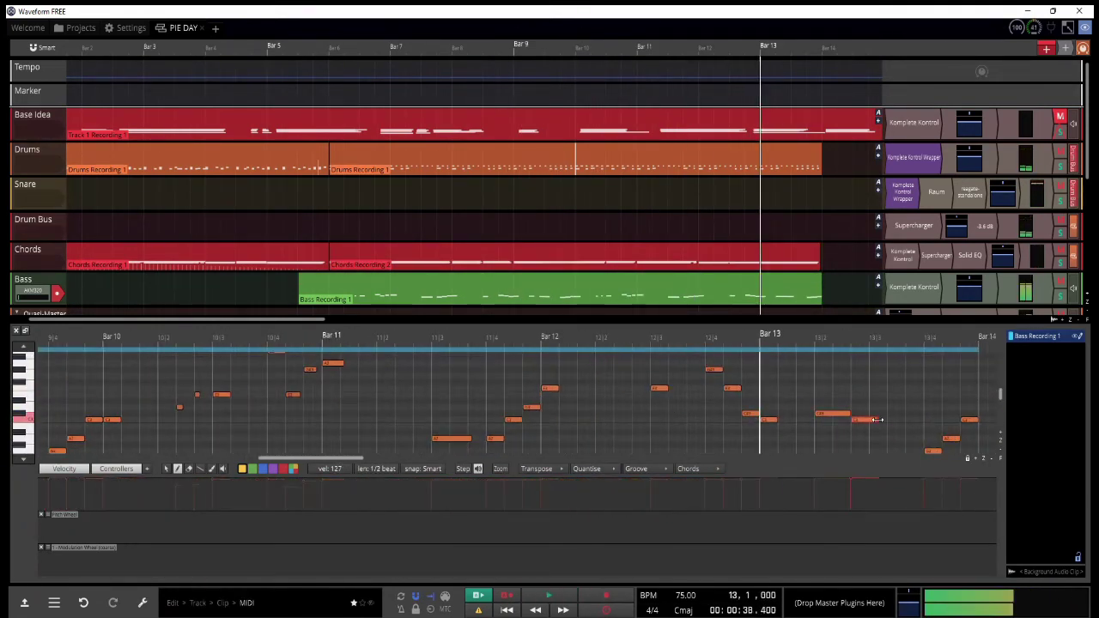
Step: Lengthen the bass note in the middle of bar 13 slightly and play it back
left_click_drag(877, 420, 888, 420)
key("space")
scroll(910, 422, "down", 1)
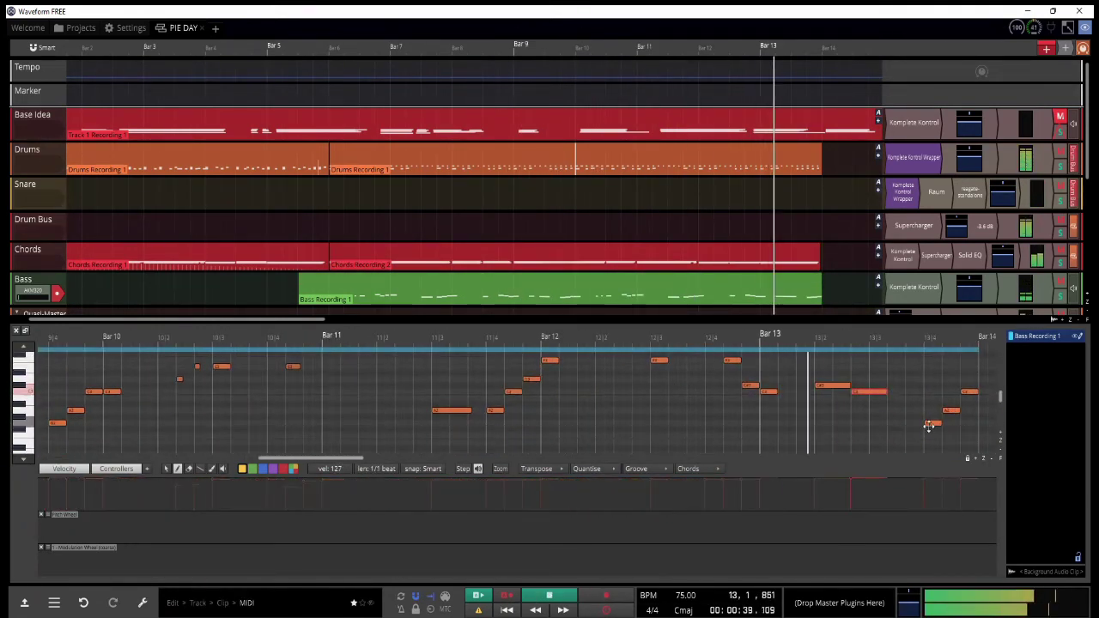
Step: Play back the bass part from around the end of bar 12 and again from beat 4 of bar 5
left_click(933, 429)
key("ctrl+x")
scroll(933, 421, "down", 2)
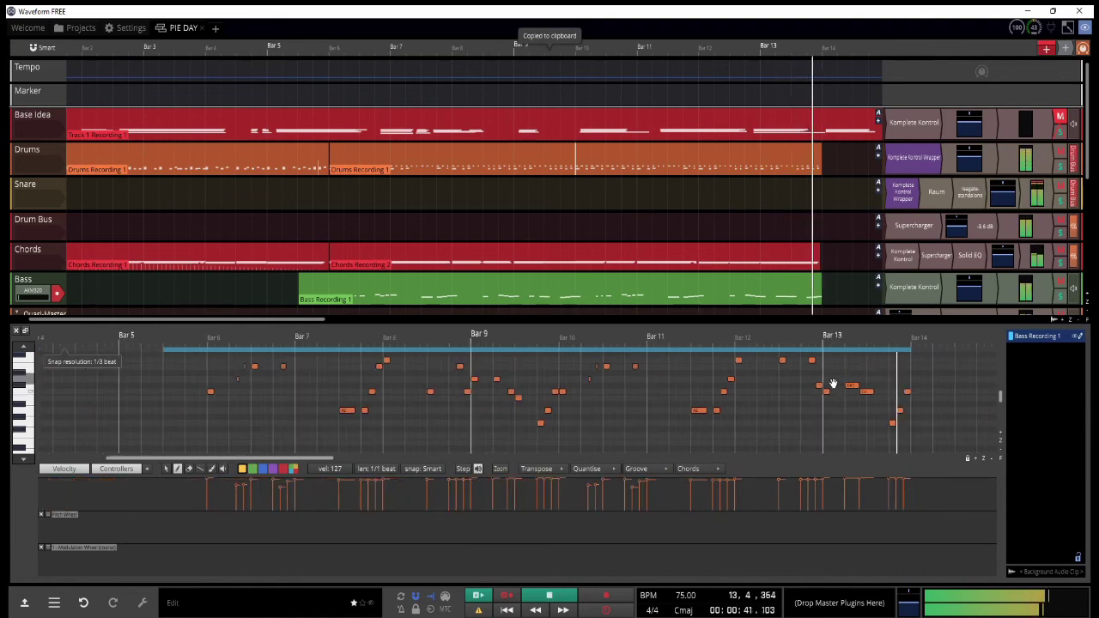
left_click(780, 336)
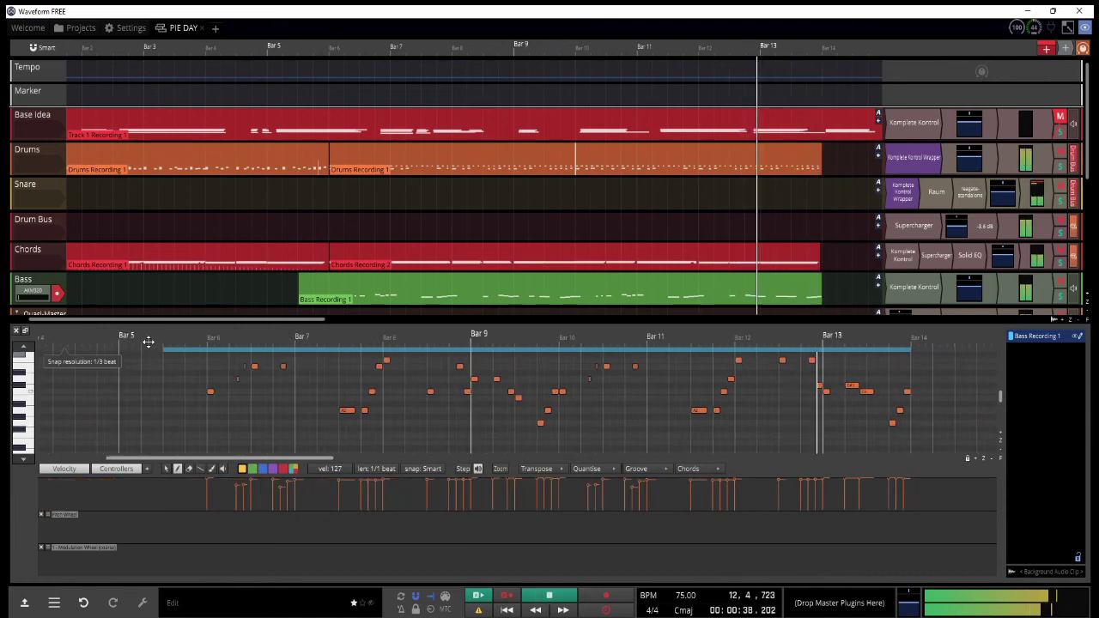
left_click(183, 340)
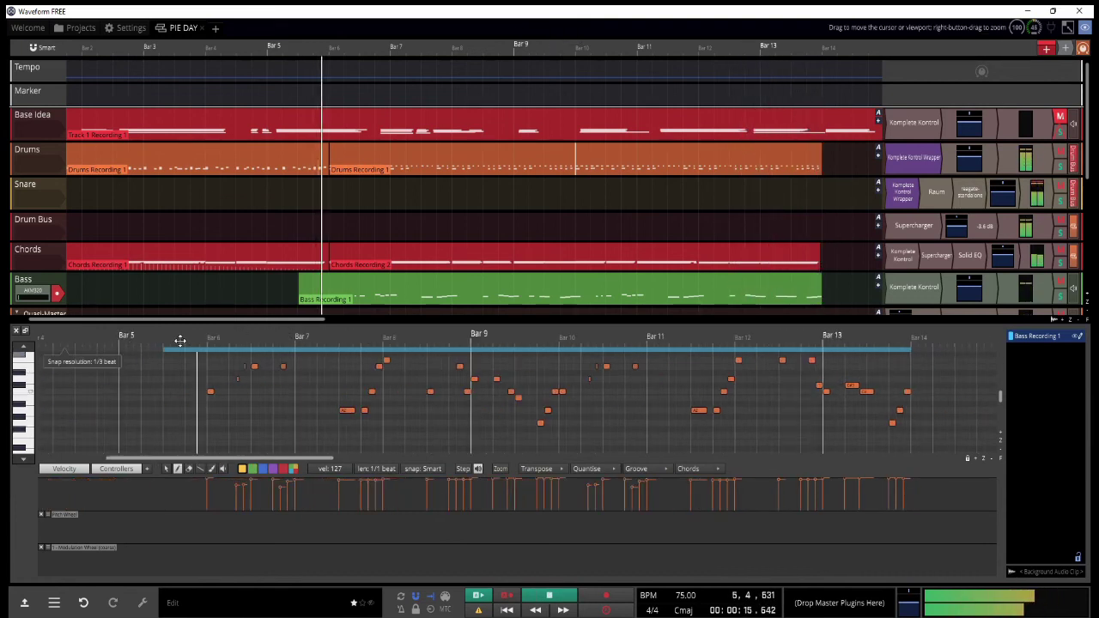
Step: Close the MIDI editor, collapse the Quasi-Master automation lanes and stop playback
left_click(15, 331)
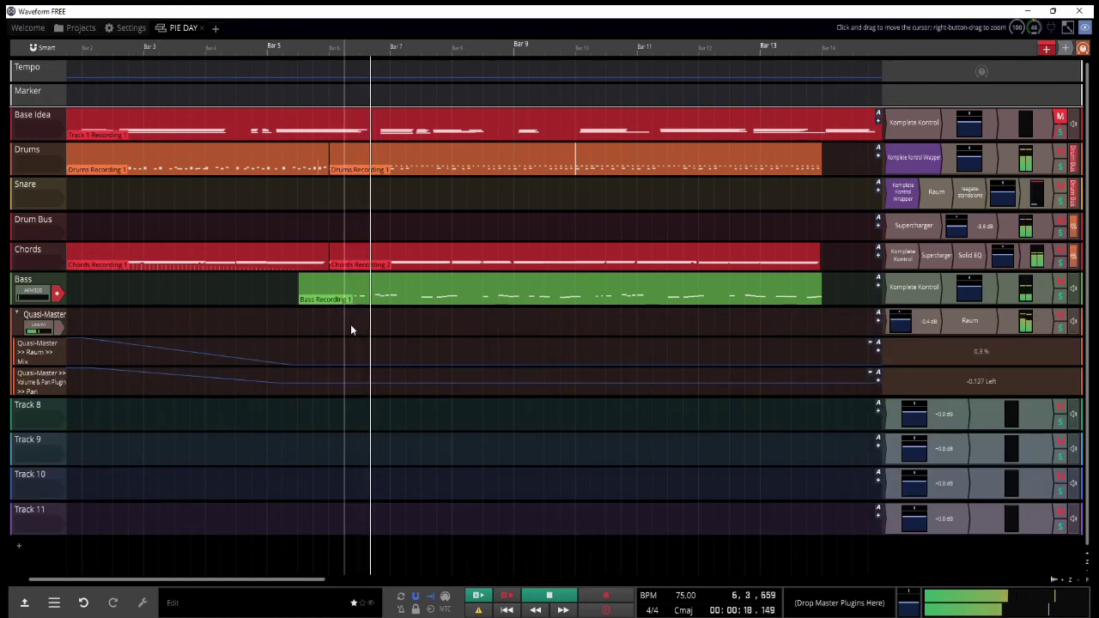
left_click(16, 316)
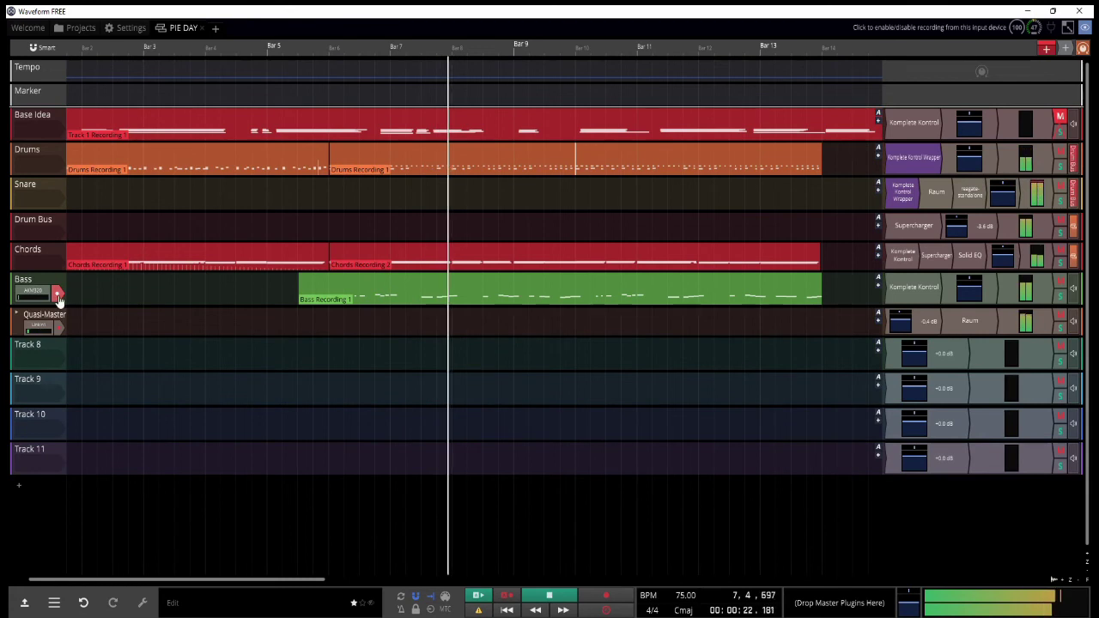
key("space")
Step: Add a track named Vocal Sketch below Bass, arm it and start recording from bar 5 beat 3
left_click(35, 283)
key("ctrl+t")
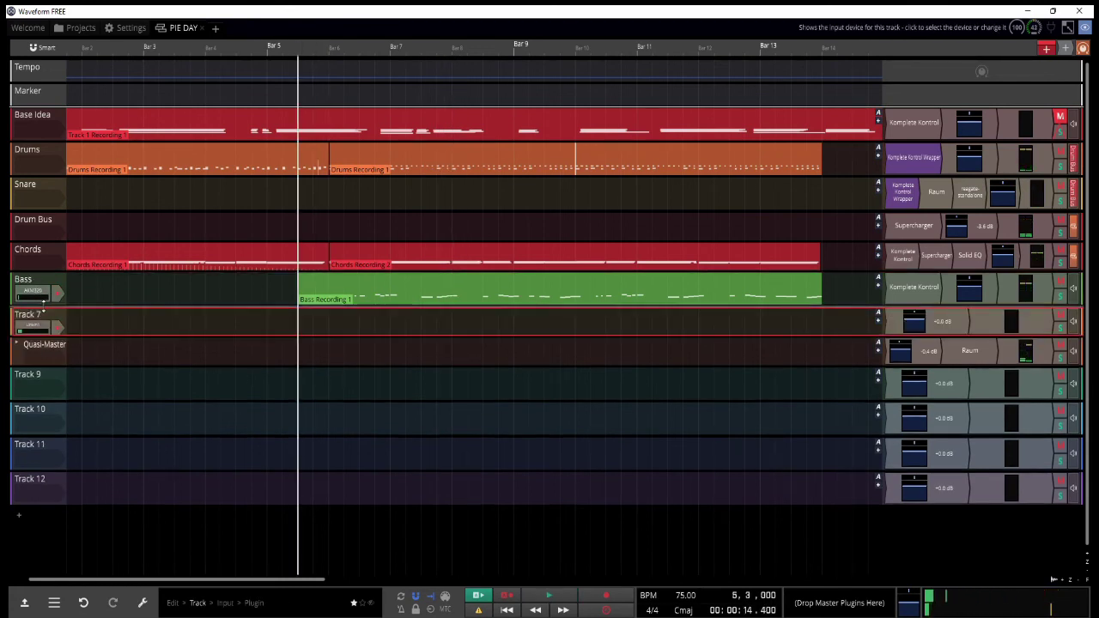
type("V")
type("ocal Sketch")
left_click(56, 331)
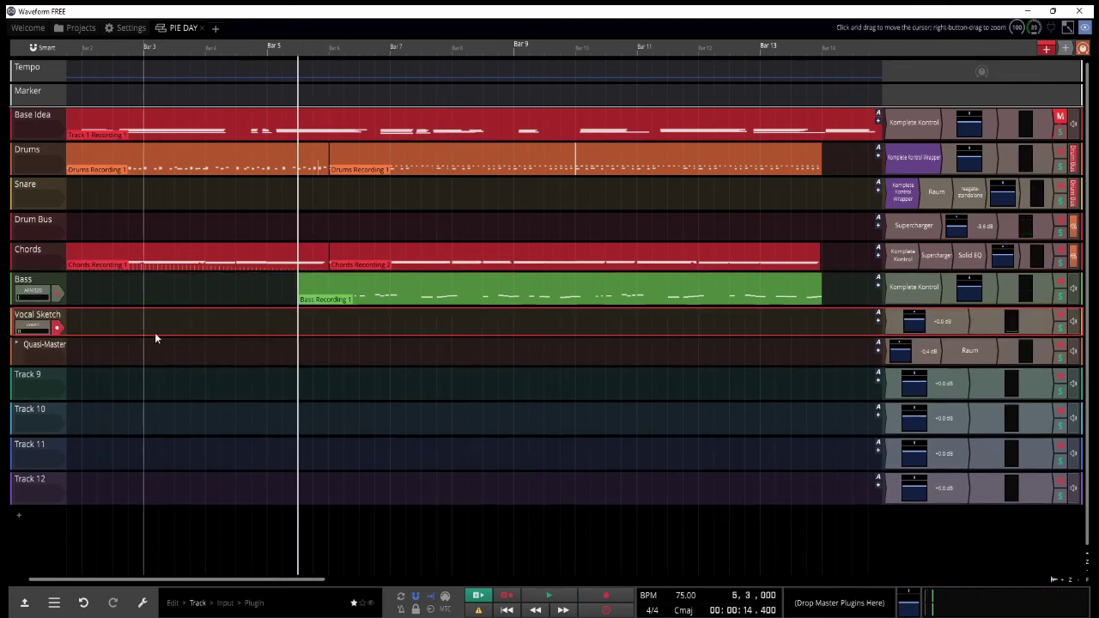
key("r")
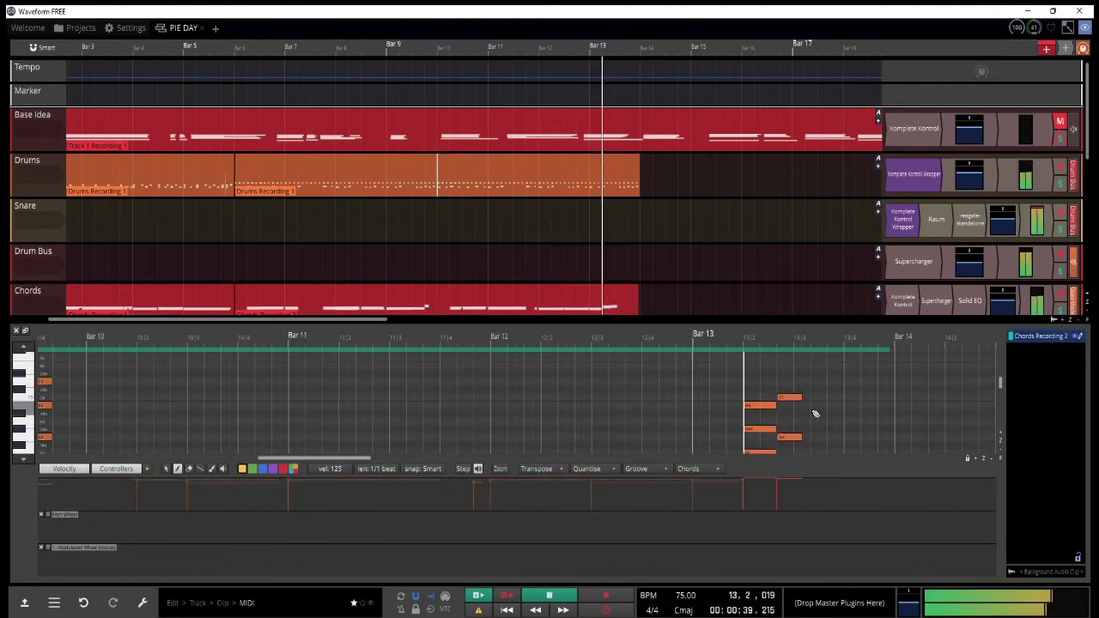
Step: Lengthen the second short chord after beat 2 of bar 13 in the Chords clip and play the passage back
key("space")
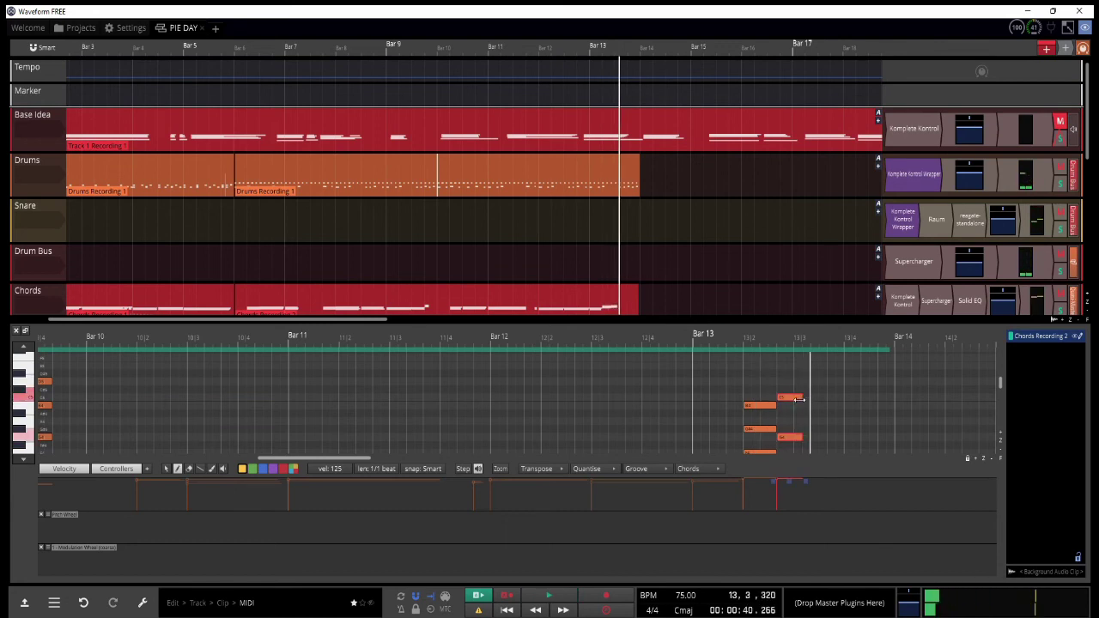
key("space")
key("space")
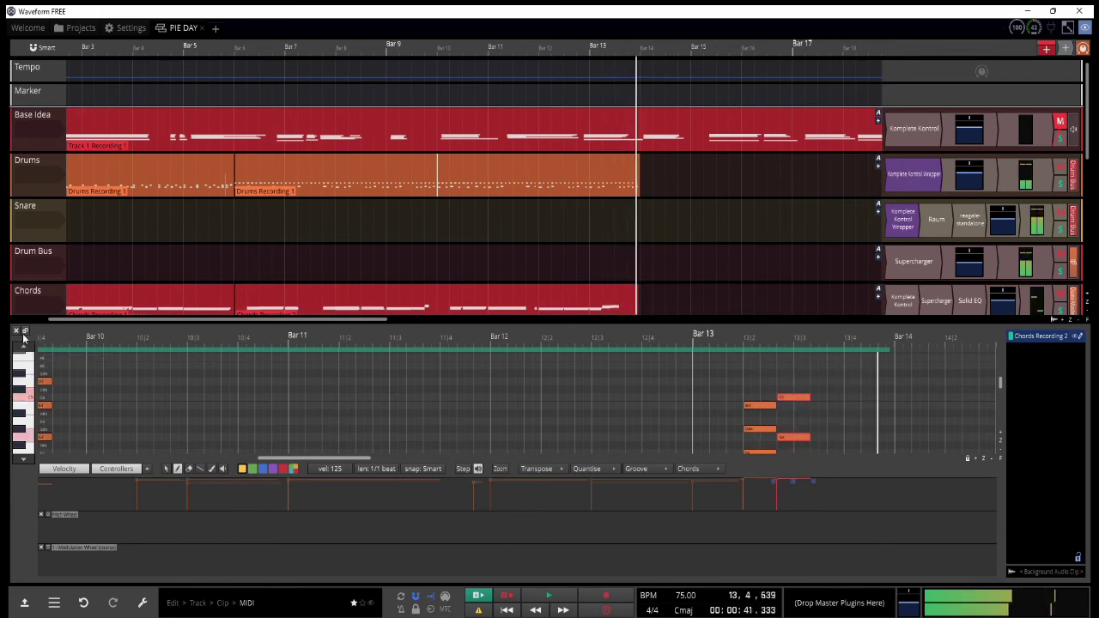
double_click(539, 299)
left_click_drag(640, 257, 608, 285)
key("space")
double_click(608, 286)
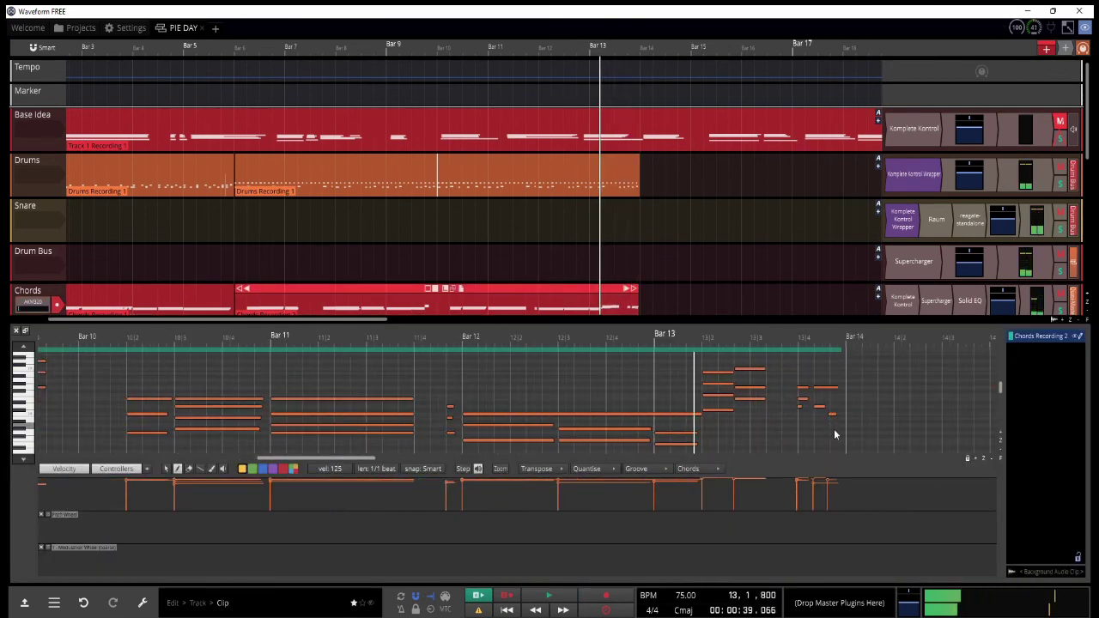
left_click(342, 342)
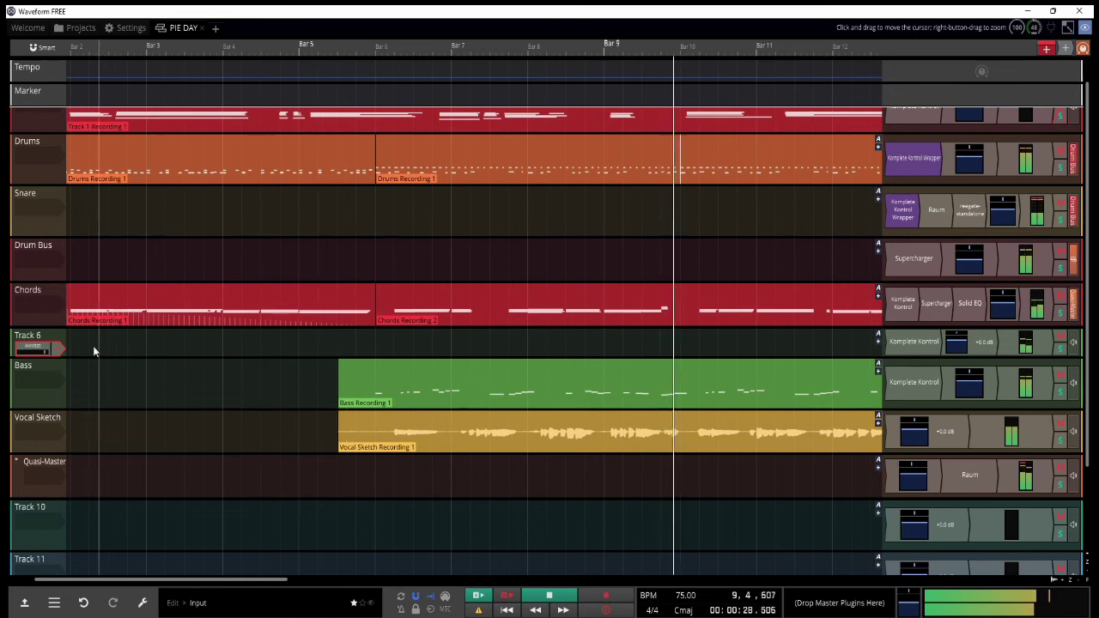
Step: Close the Offbeat track's Komplete Kontrol window and start the transport from bar 5 beat 3
left_click(338, 343)
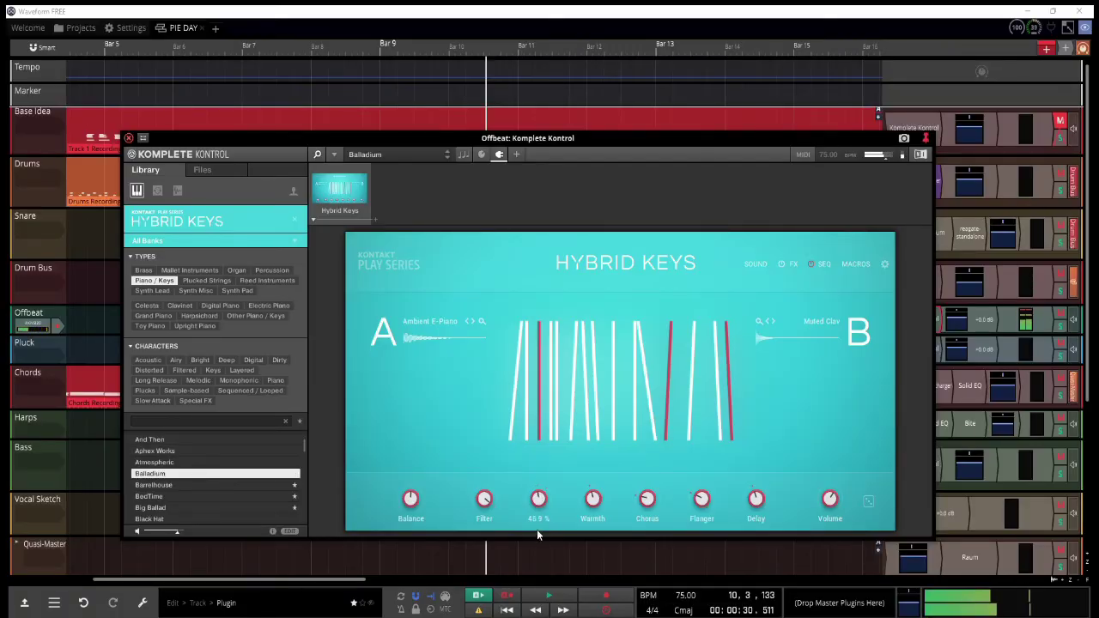
left_click(128, 138)
left_click(164, 290)
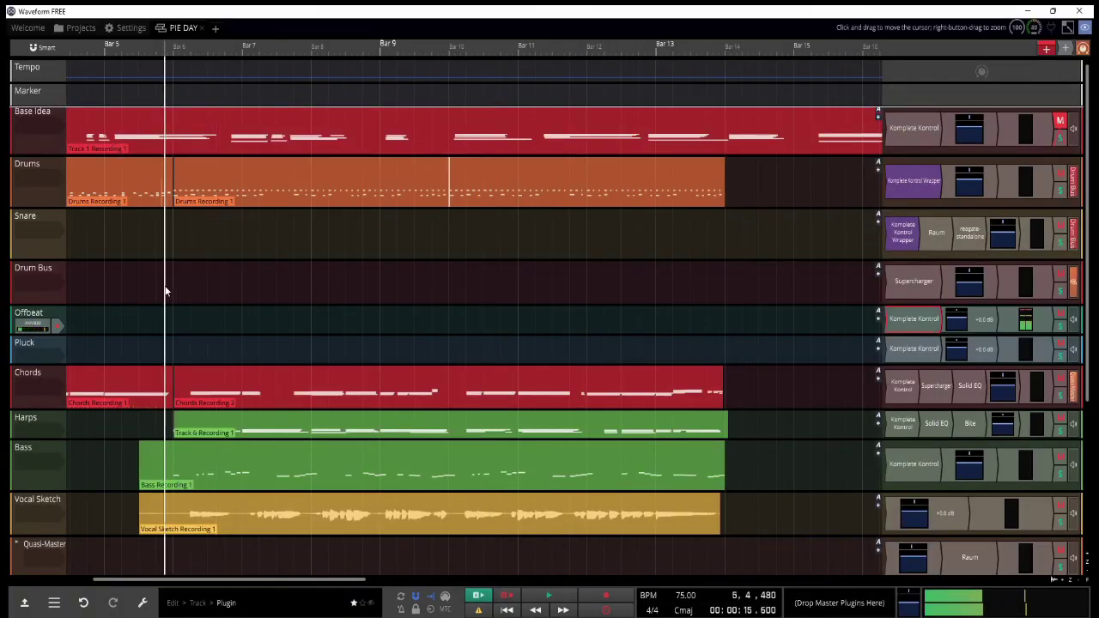
left_click(148, 287)
key("space")
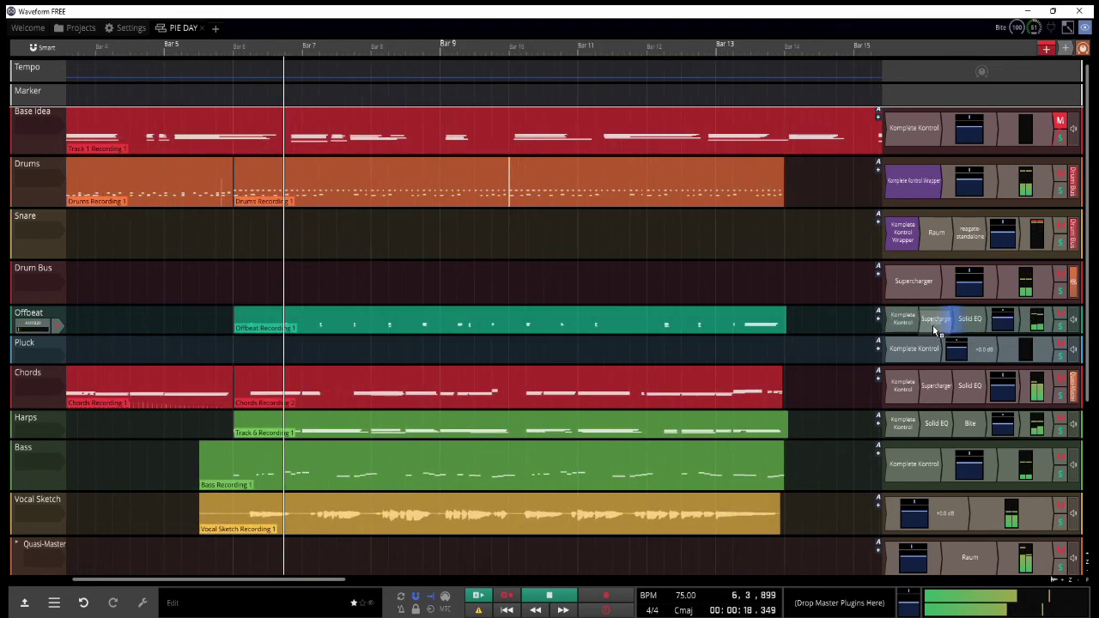
Step: Insert the Bite effect between Komplete Kontrol and Supercharger on the Offbeat track and close its window
left_click_drag(933, 324, 925, 327)
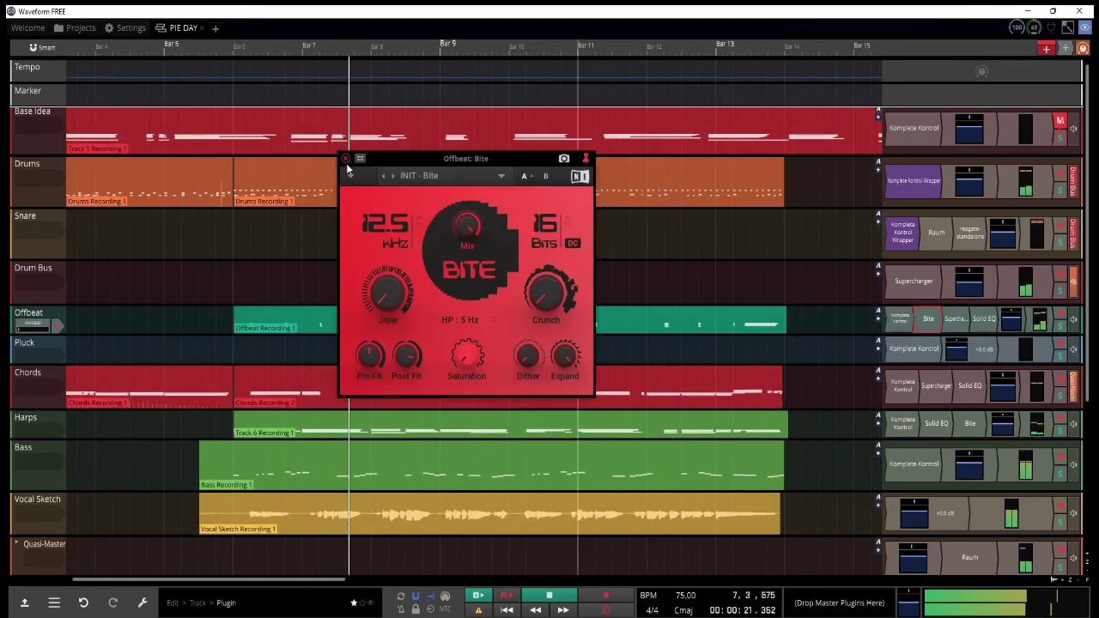
left_click(345, 159)
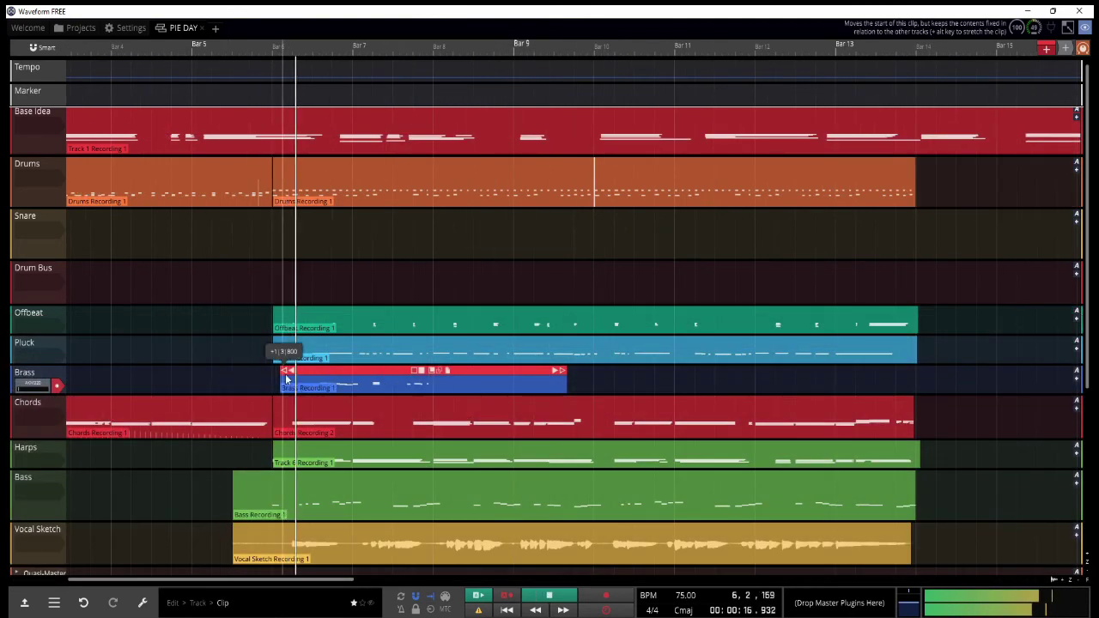
Step: Trim the Brass clip so it runs from bar 6 to bar 8, and disarm the Brass track
left_click_drag(286, 378, 274, 379)
left_click_drag(565, 376, 430, 388)
left_click(58, 387)
Step: Duplicate the descending Brass run leading into bar 7 one octave lower and play it from the middle of bar 6
scroll(351, 395, "up", 2)
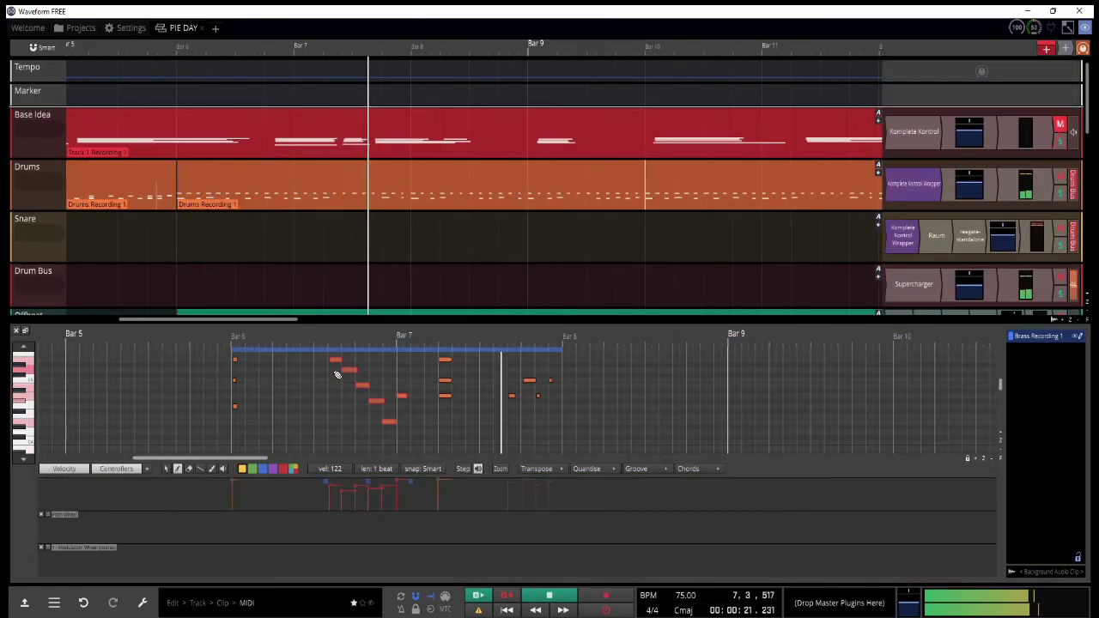
double_click(372, 391)
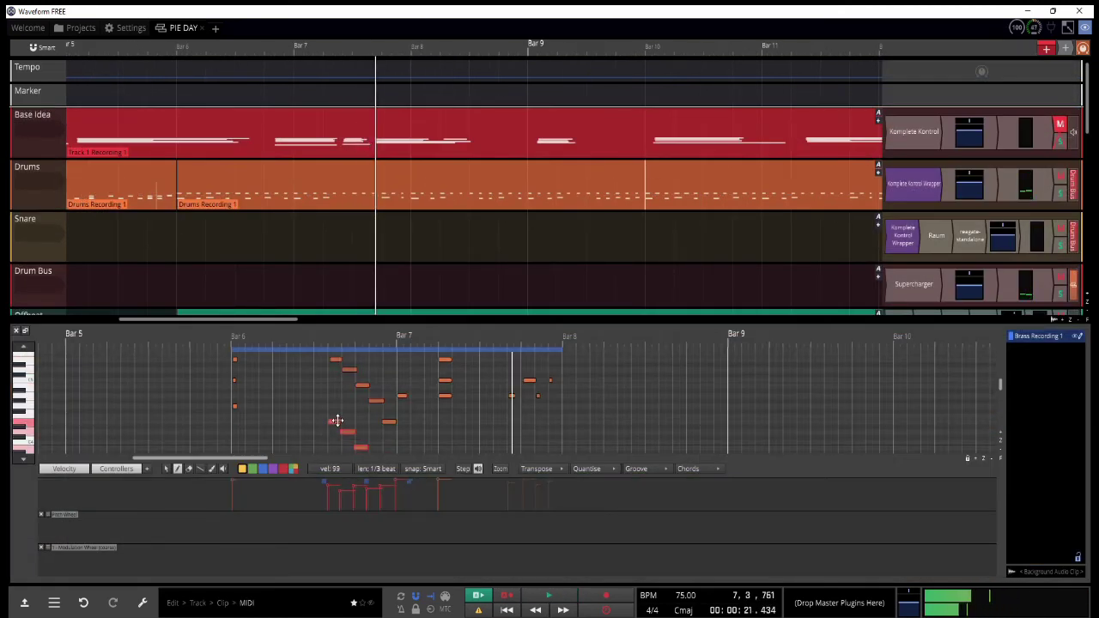
left_click(319, 333)
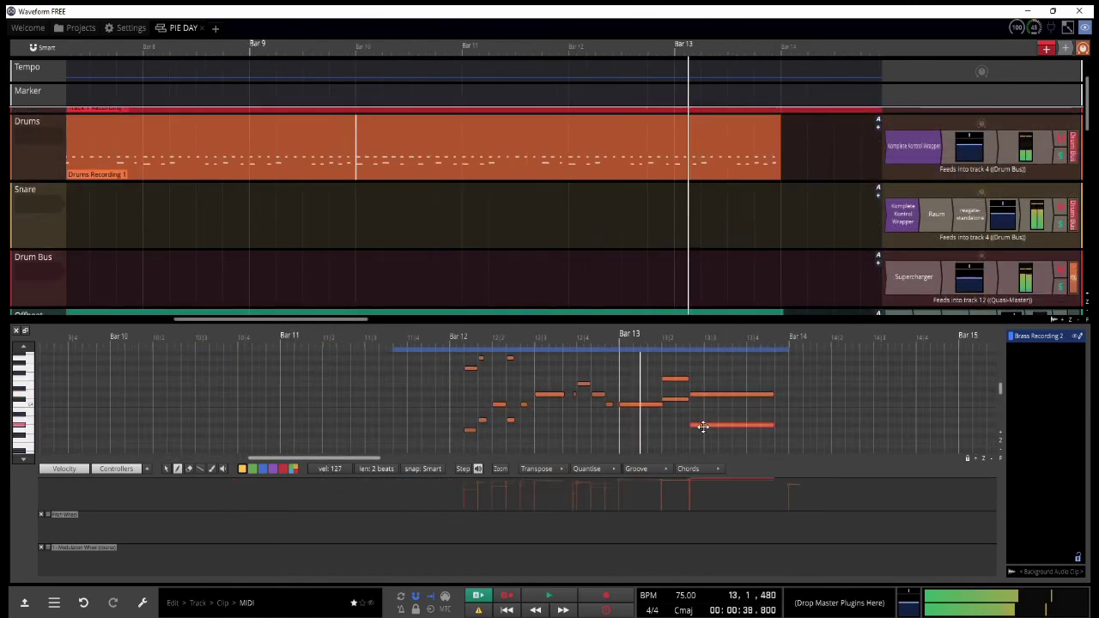
Step: Adjust the pitch of the lower long note in the second half of bar 13 in the second Brass clip
left_click(703, 429)
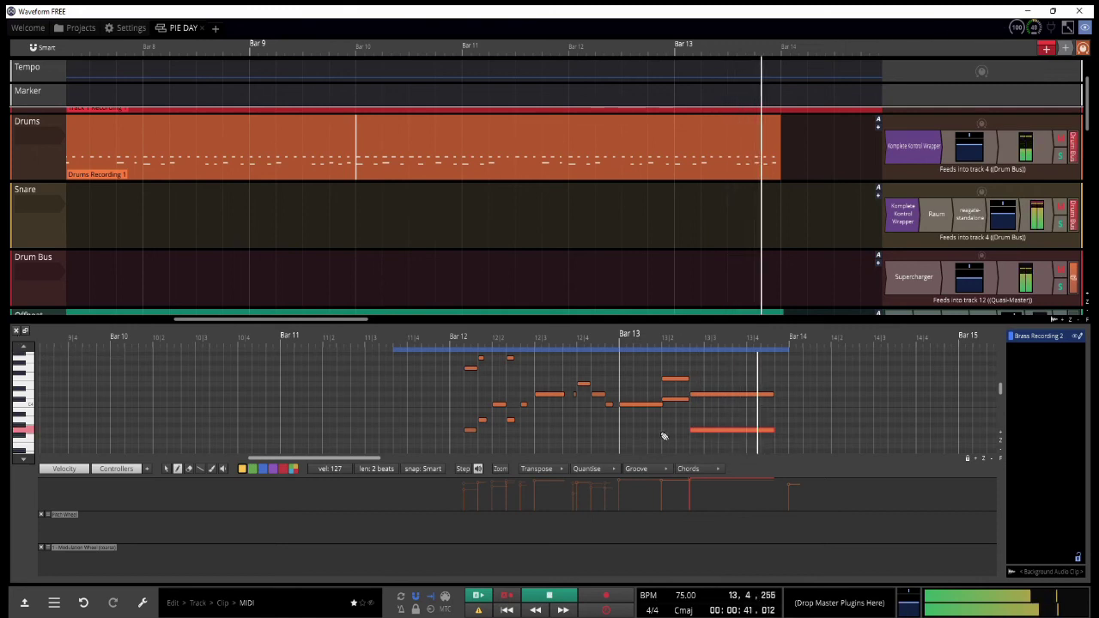
left_click_drag(698, 429, 696, 418)
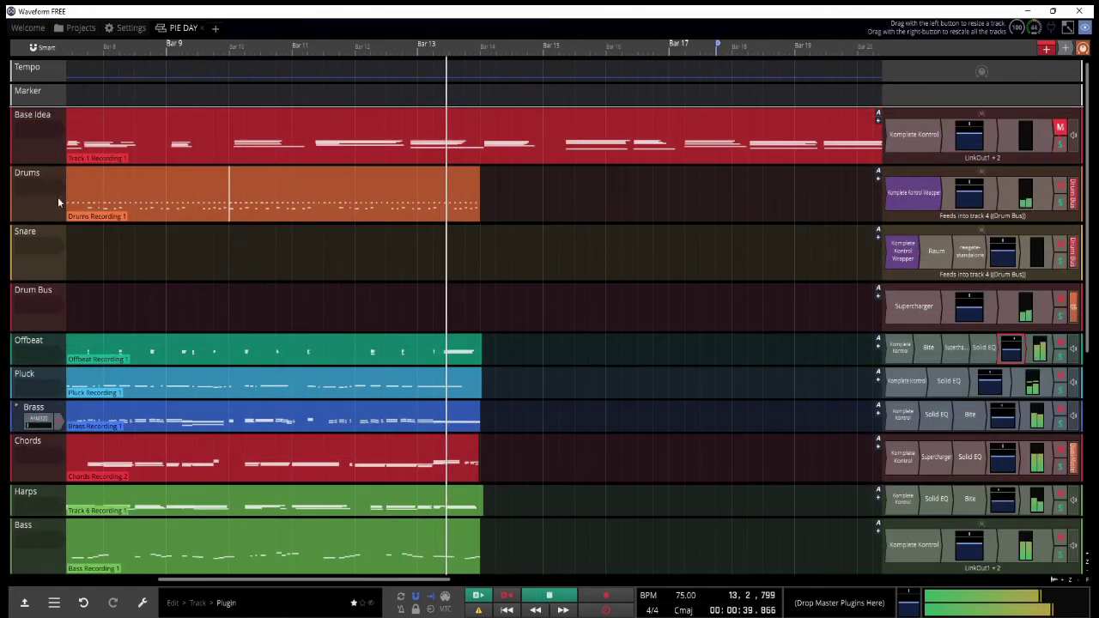
Step: Copy the Drums clip spanning bars 6 to 13 so that the duplicate starts at bar 14, and resume playback
key("space")
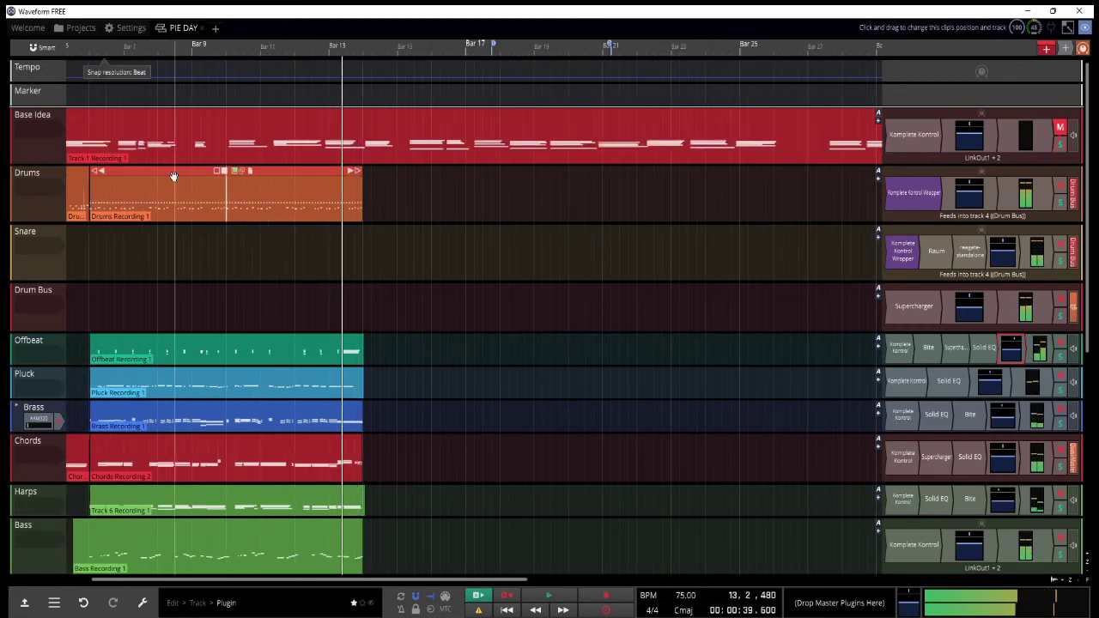
left_click_drag(176, 188, 450, 190)
key("space")
Step: Assign the AKM320 input to the Chords track and start recording a new part from the middle of bar 13
left_click(40, 449)
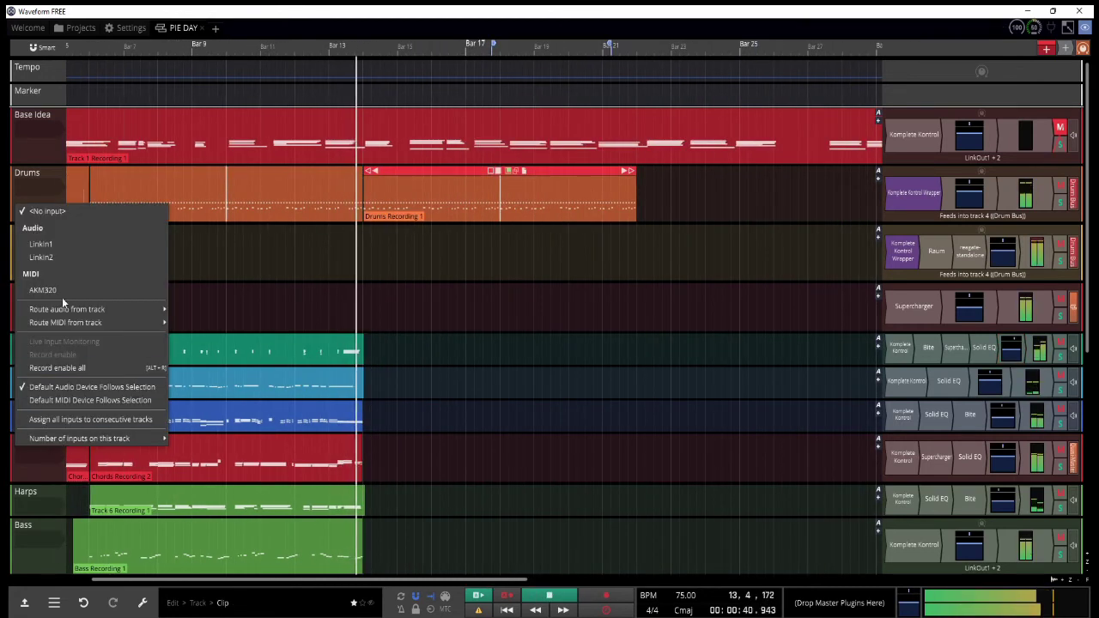
left_click(62, 290)
scroll(383, 331, "up", 3)
key("r")
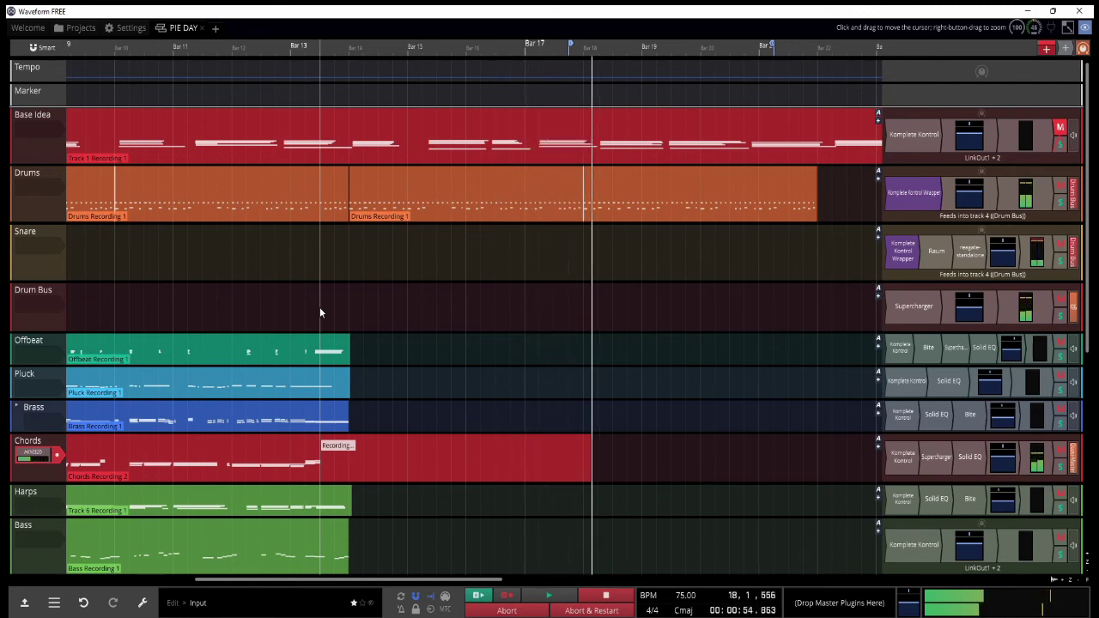
Step: Stop the Chords recording in bar 18, play it back and move the new clip's start forward into bar 14
key("space")
key("space")
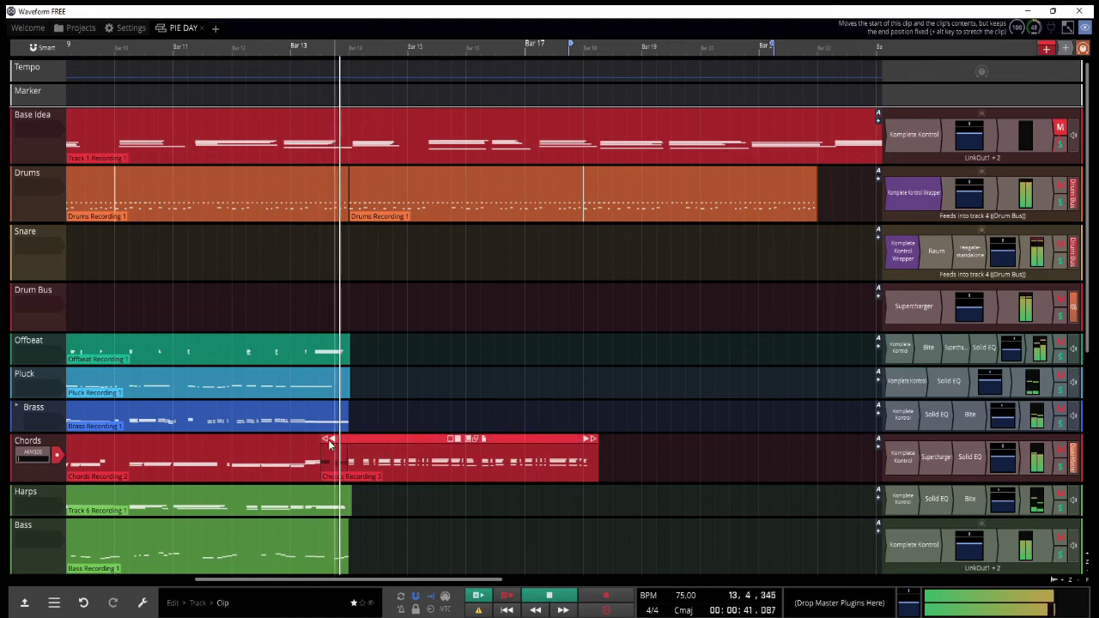
left_click_drag(330, 438, 374, 440)
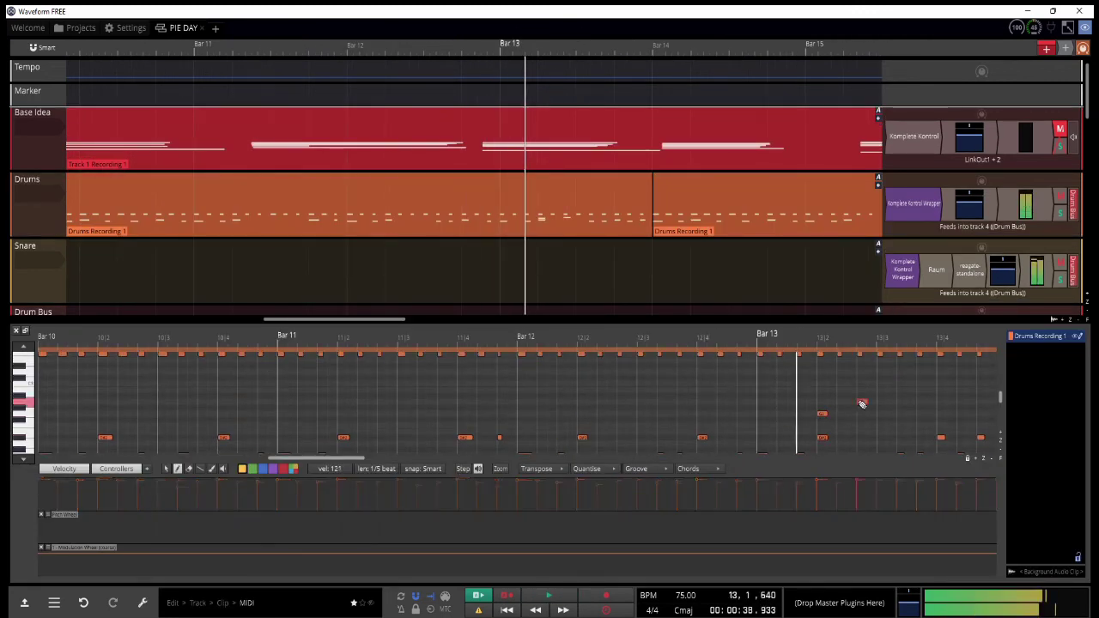
Step: Edit the drum hits around beat 2 of bar 13 in the Drums clip and copy all of its notes
scroll(860, 421, "down", 1)
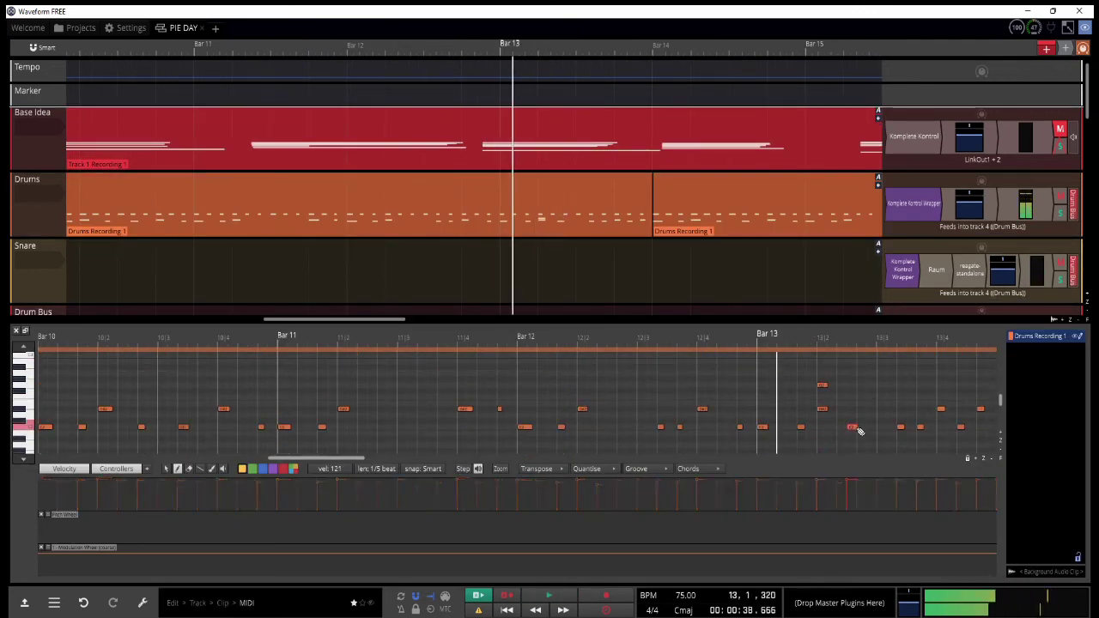
scroll(861, 425, "up", 2)
key("ctrl+a")
key("ctrl+c")
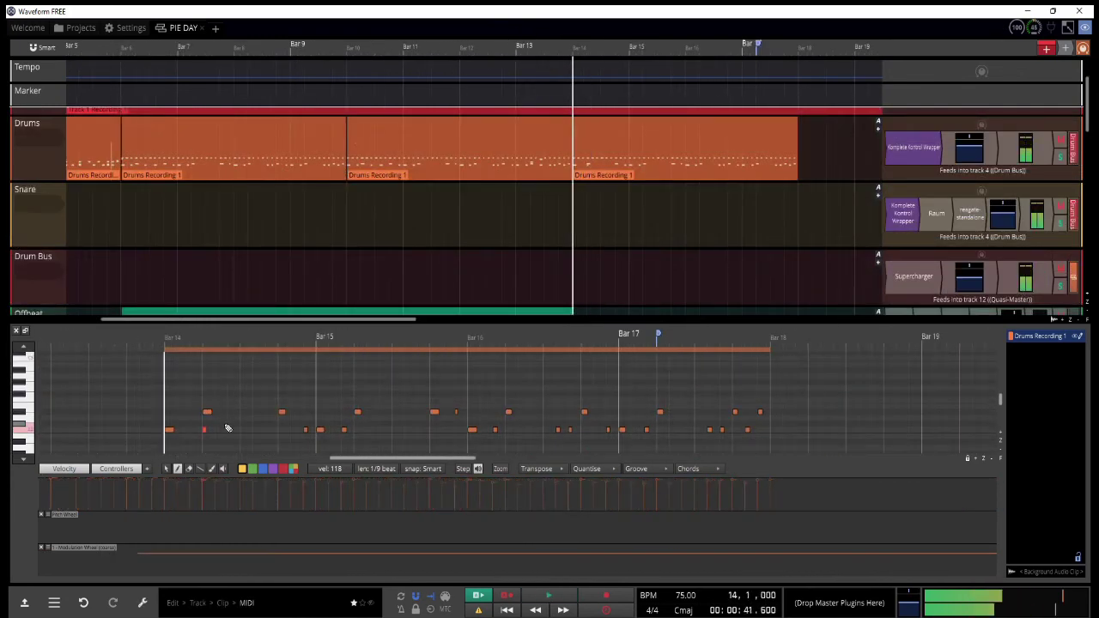
scroll(219, 428, "up", 2)
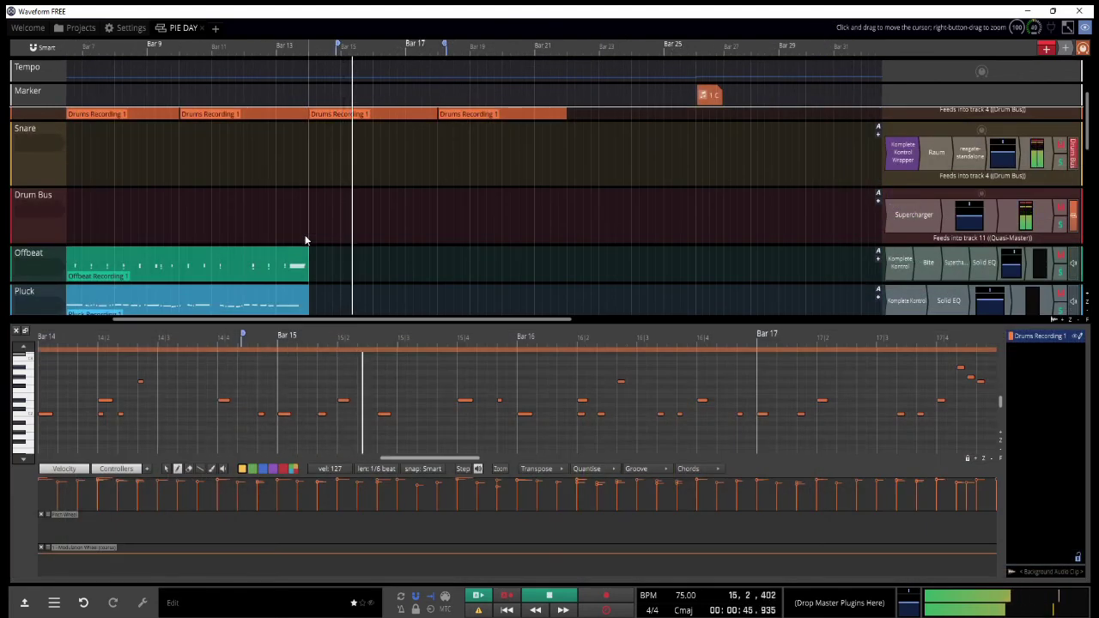
Step: Play the arrangement from bar 14 and review how the drum part fits with the other tracks
left_click(304, 240)
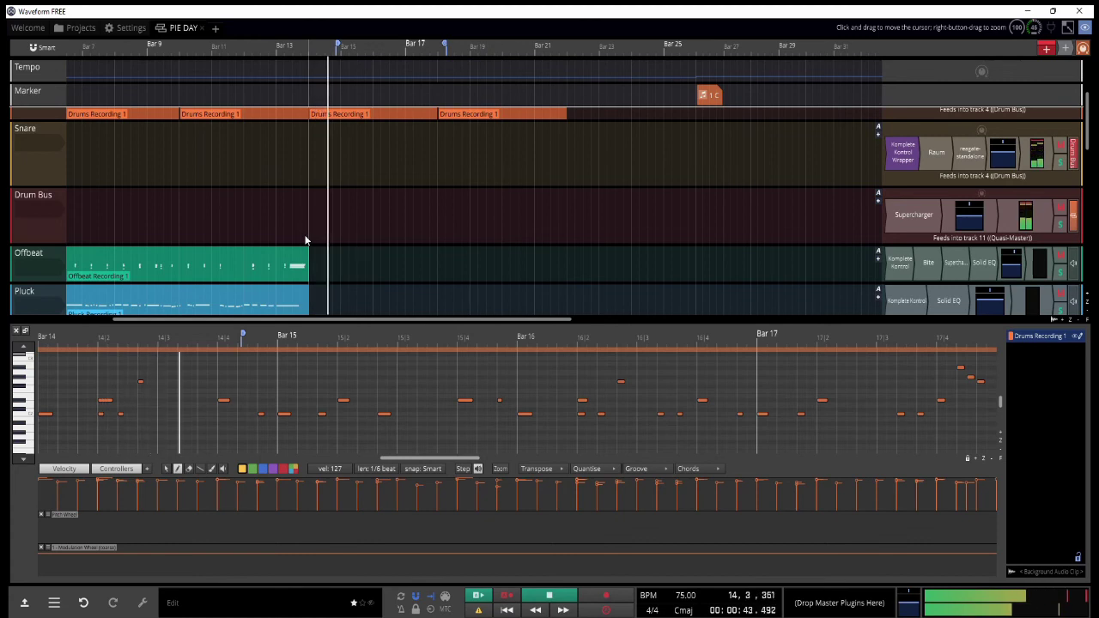
key("space")
scroll(624, 433, "down", 1)
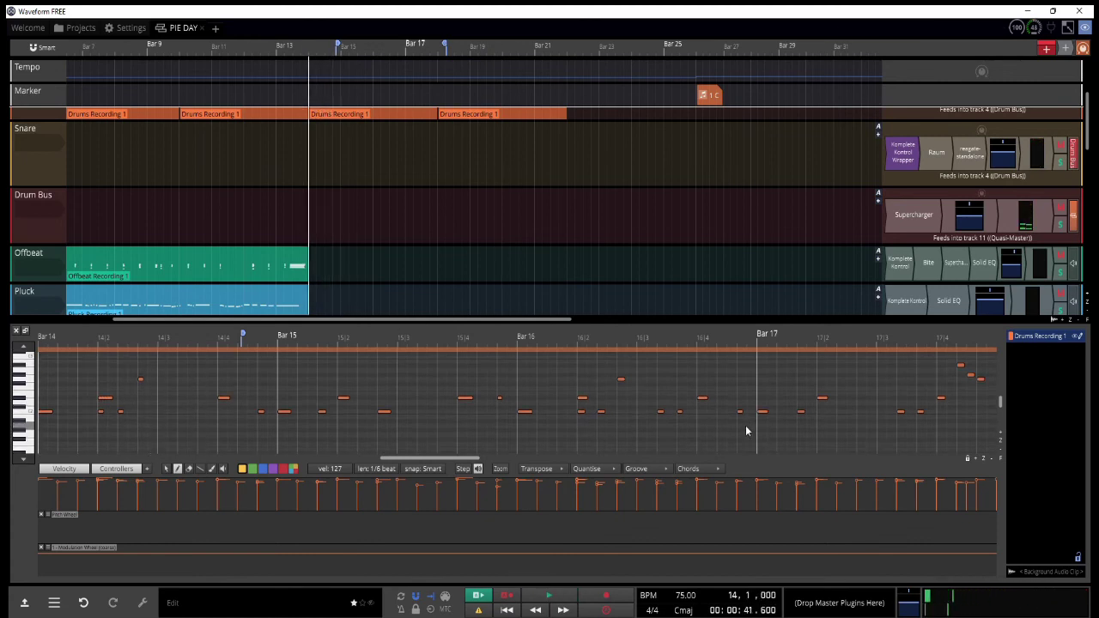
scroll(746, 427, "left", 5)
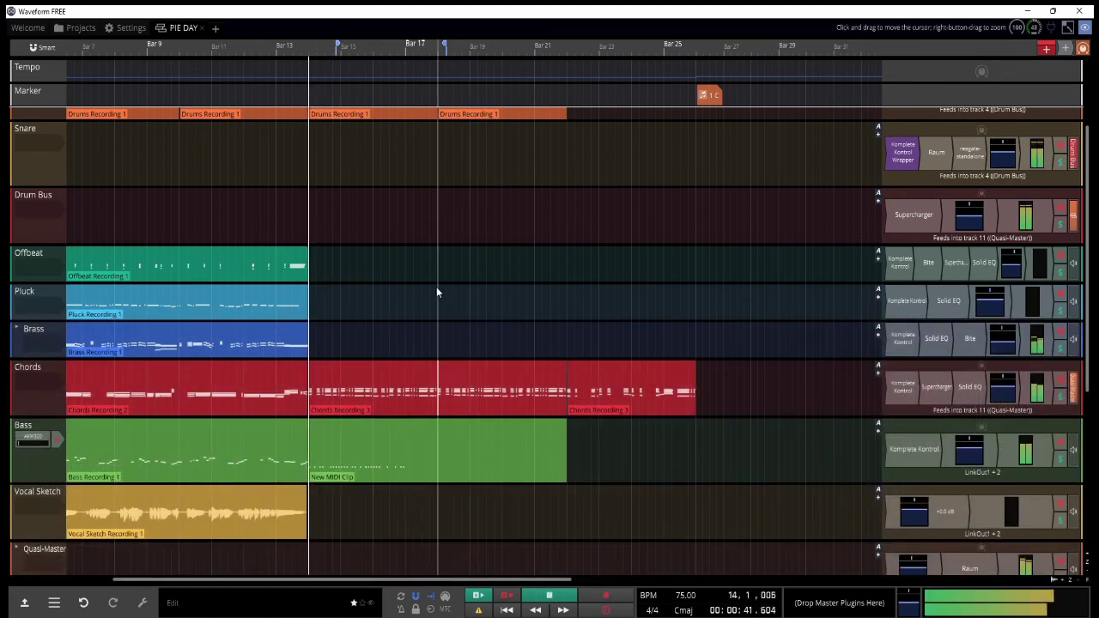
scroll(1087, 381, "up", 3)
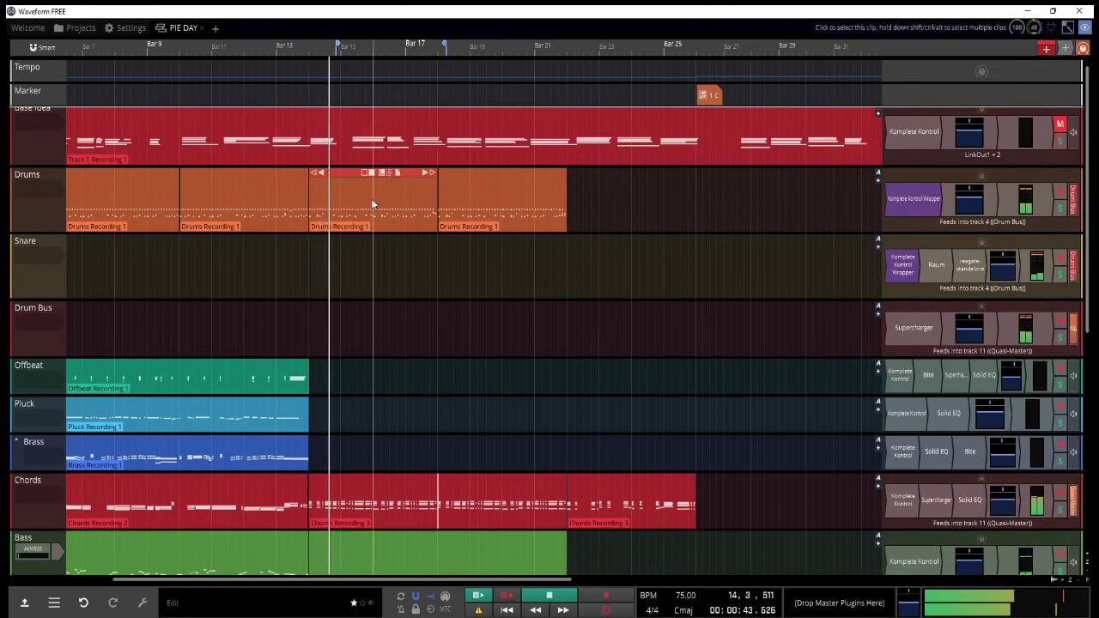
scroll(1087, 258, "down", 3)
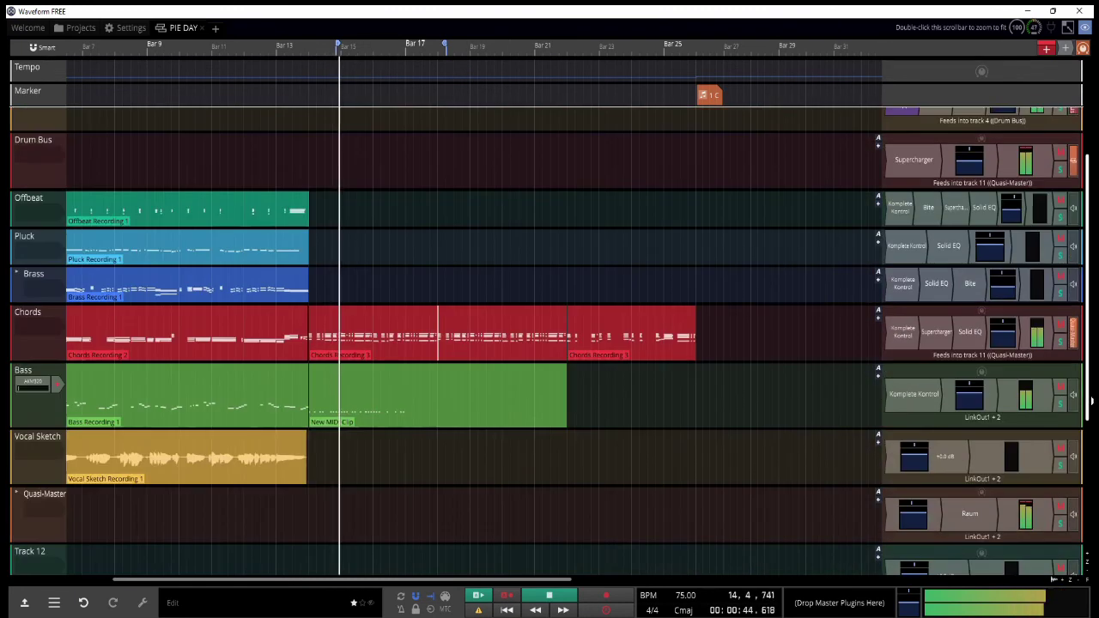
Step: Open the Bass track's new MIDI clip at bar 14 for editing, and copy the clip to the Brass track
double_click(460, 379)
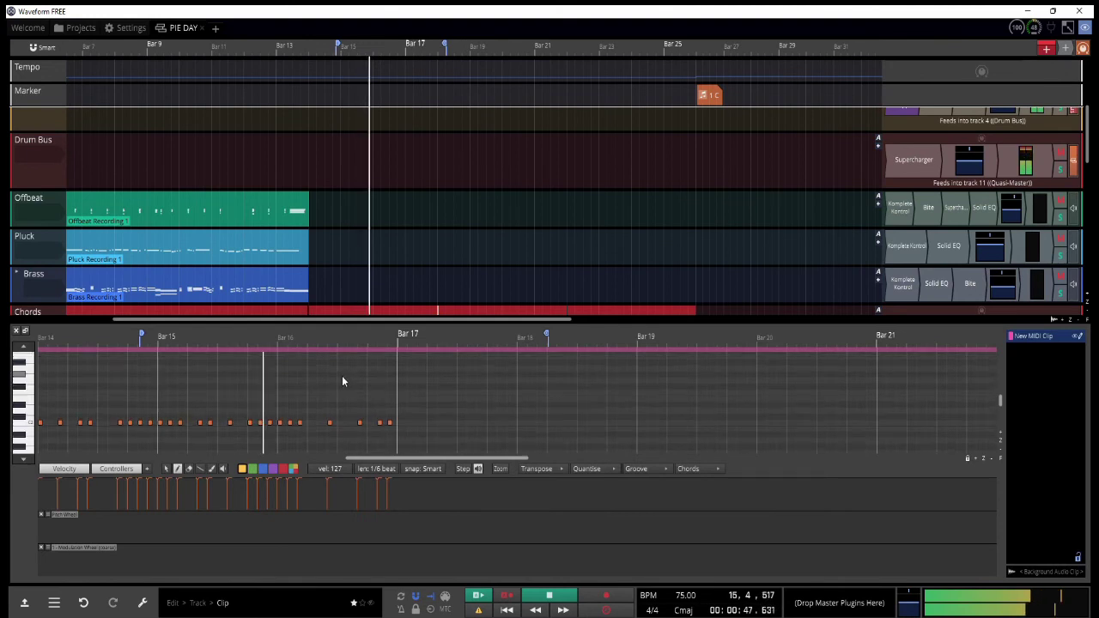
key("space")
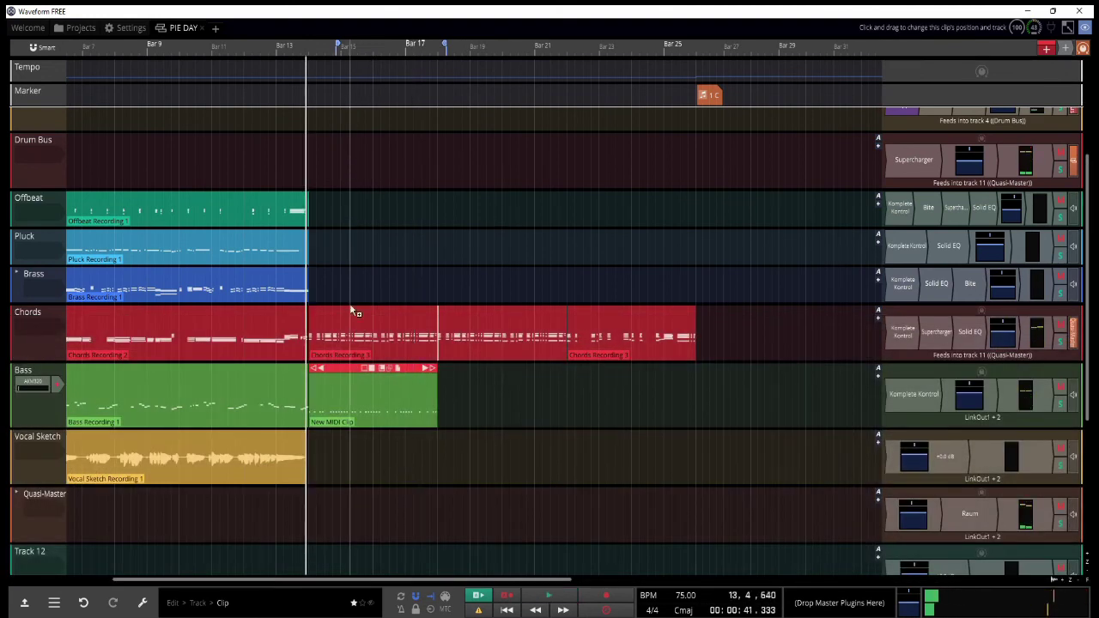
left_click_drag(352, 309, 354, 273)
Step: Raise the upper two rows of chord notes from the second beat of bar 15 in the Brass track's new clip
key("space")
key("e")
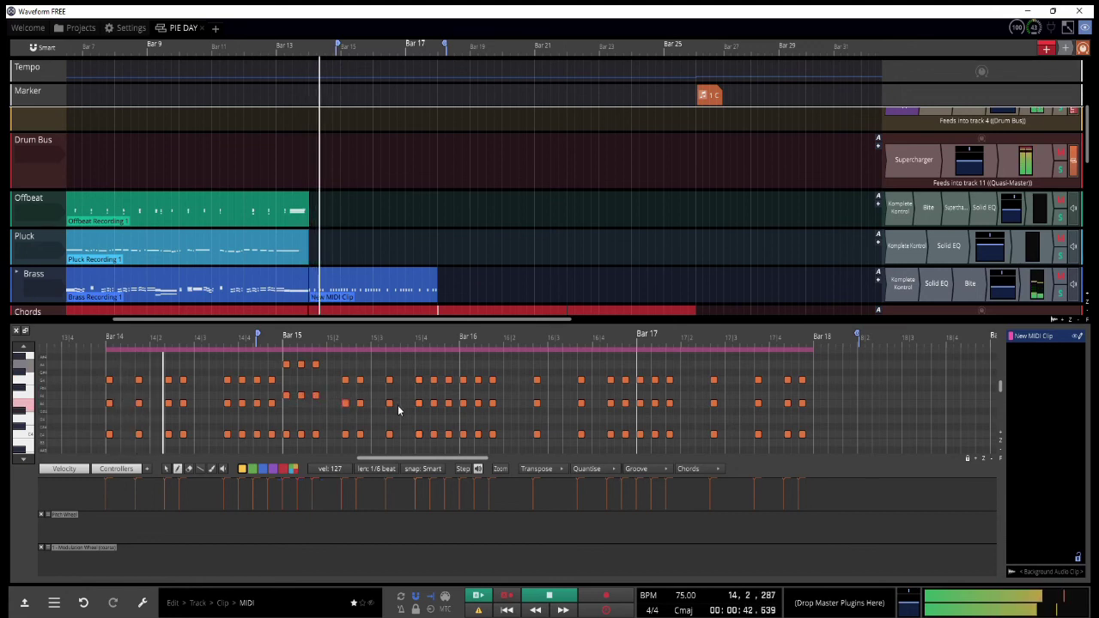
left_click_drag(347, 361, 447, 397)
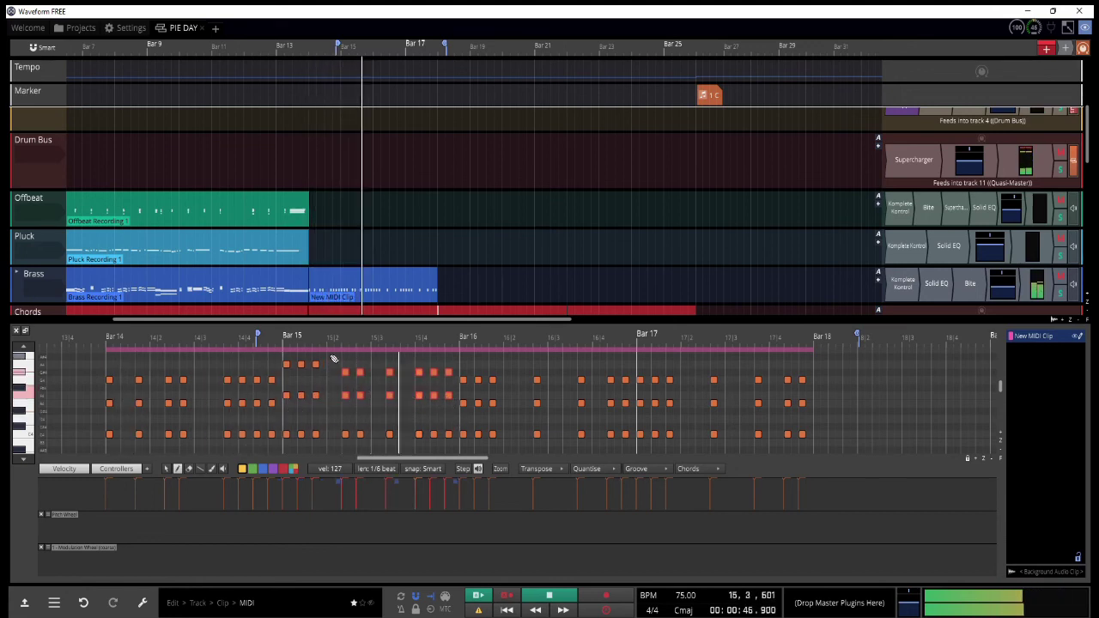
Step: Move the new MIDI clip at bar 18 from the Pluck track up to the Offbeat track
scroll(349, 376, "up", 2)
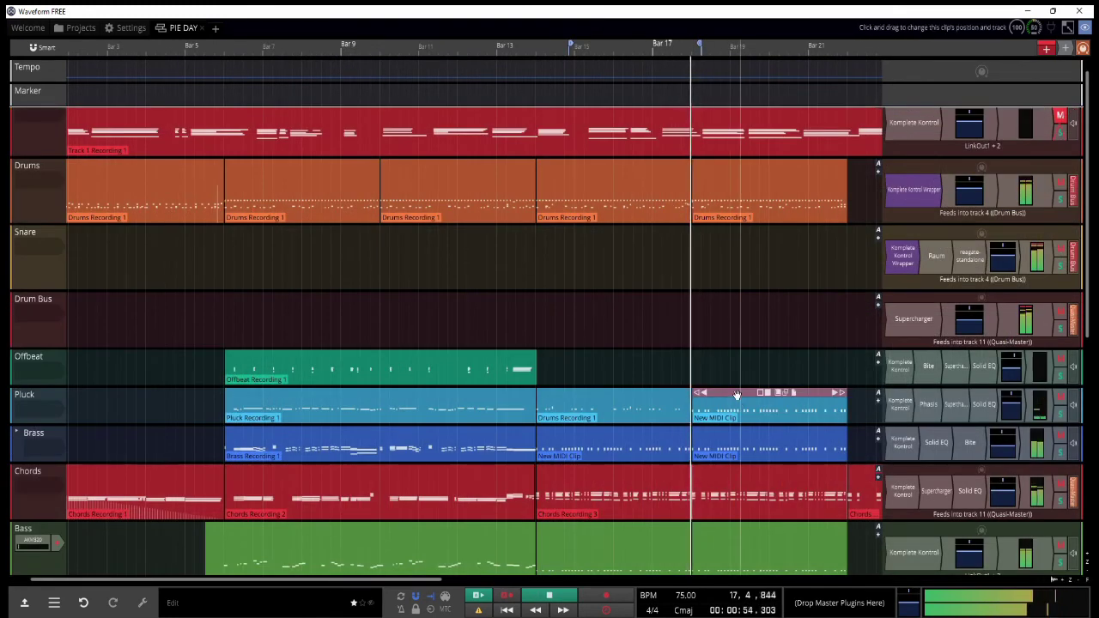
left_click_drag(737, 395, 720, 365)
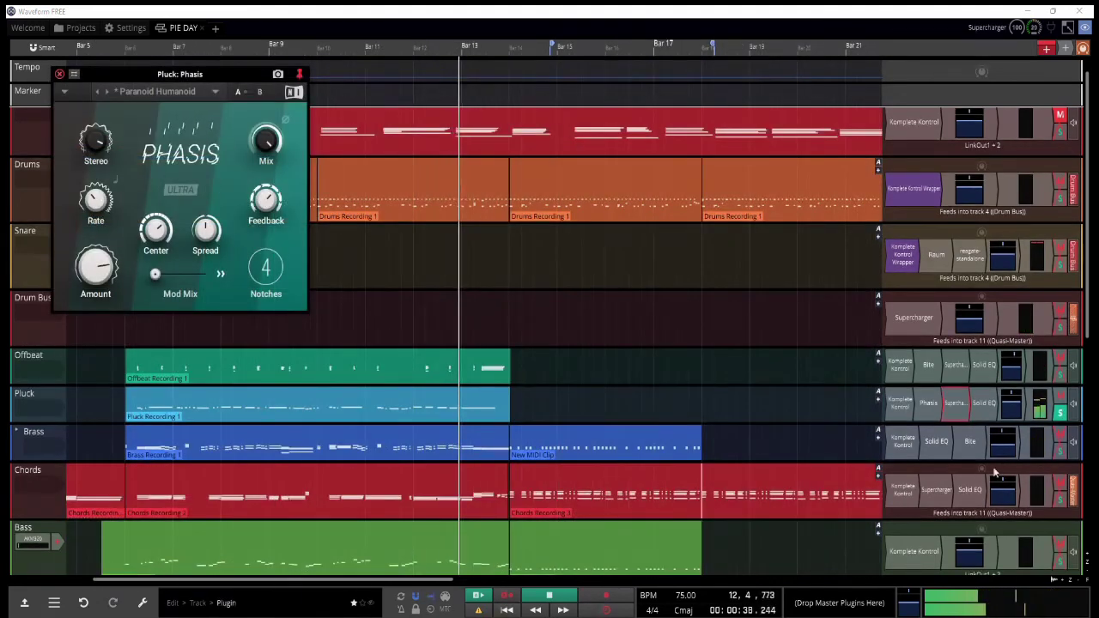
Step: Sidechain the Light Pad track's Supercharger compressor to the Drums track and close the plugin
left_click(159, 359)
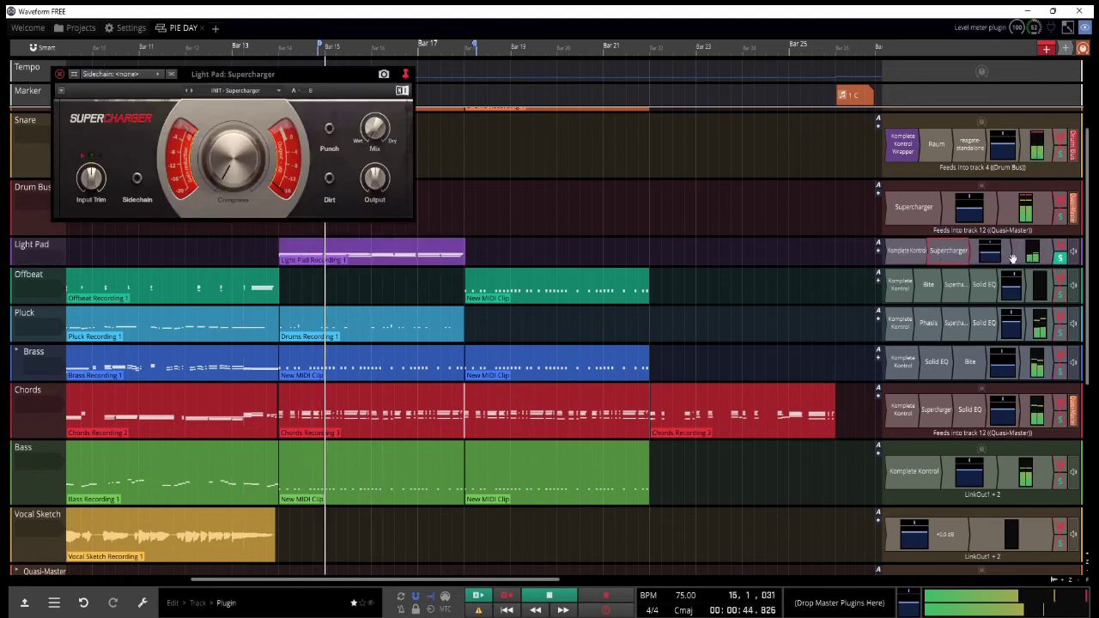
left_click(137, 74)
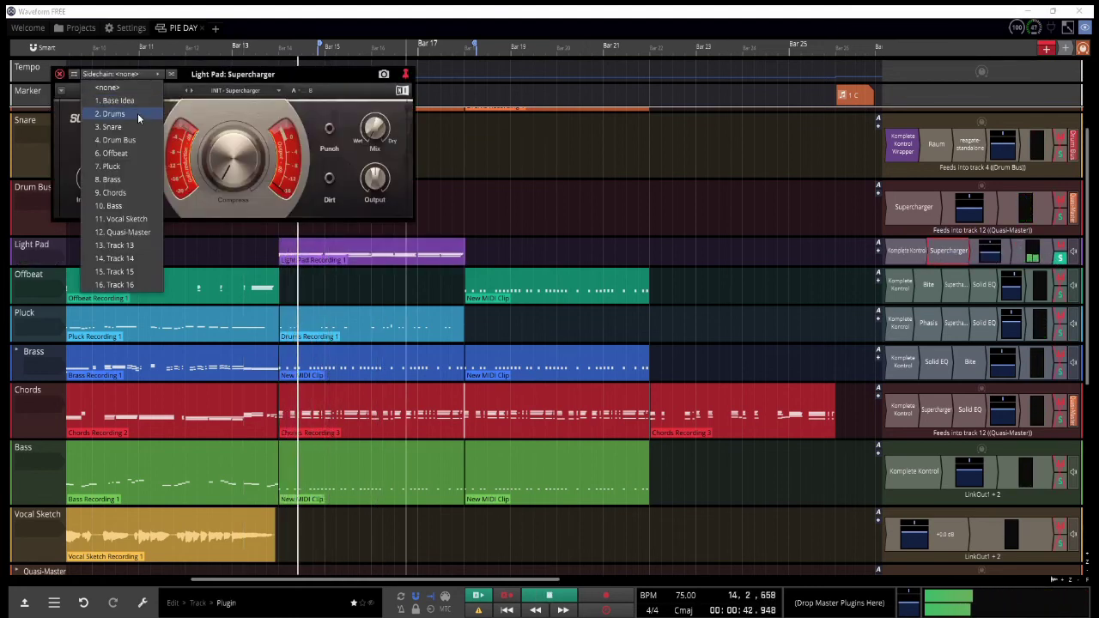
left_click(137, 113)
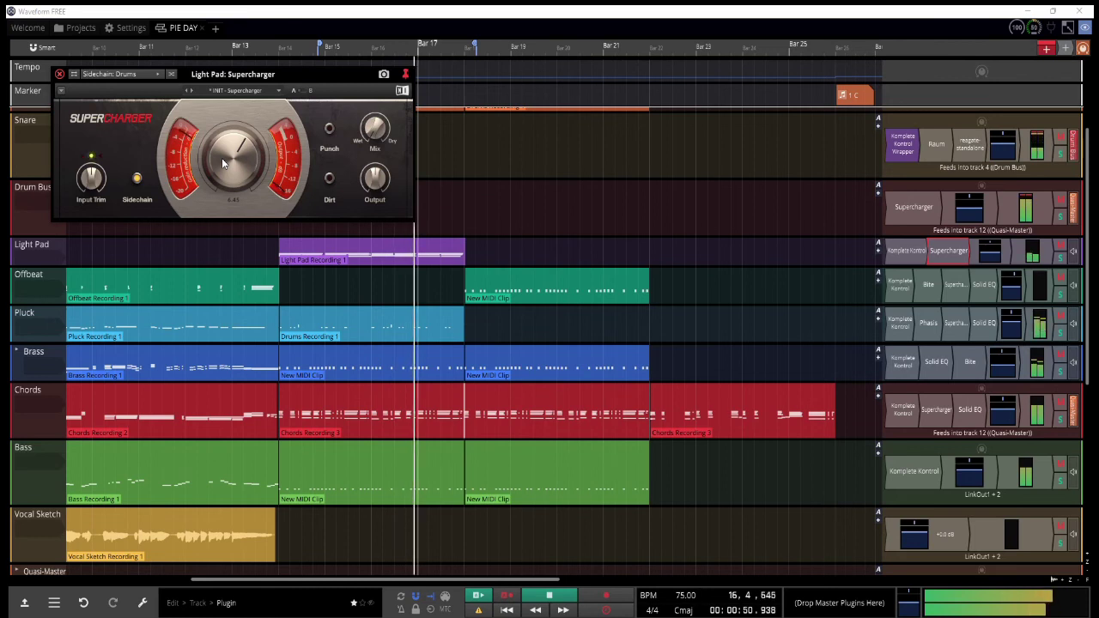
left_click(60, 74)
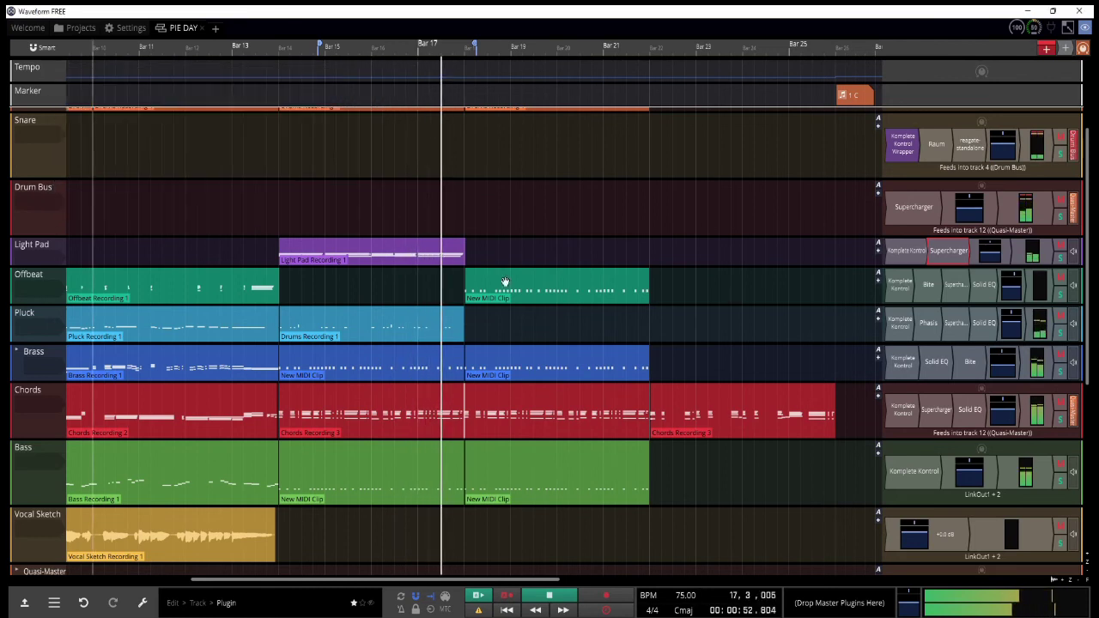
Step: Replay the section around bars 13 to 17 and check how the Light Pad sits with the other tracks
key("space")
key("space")
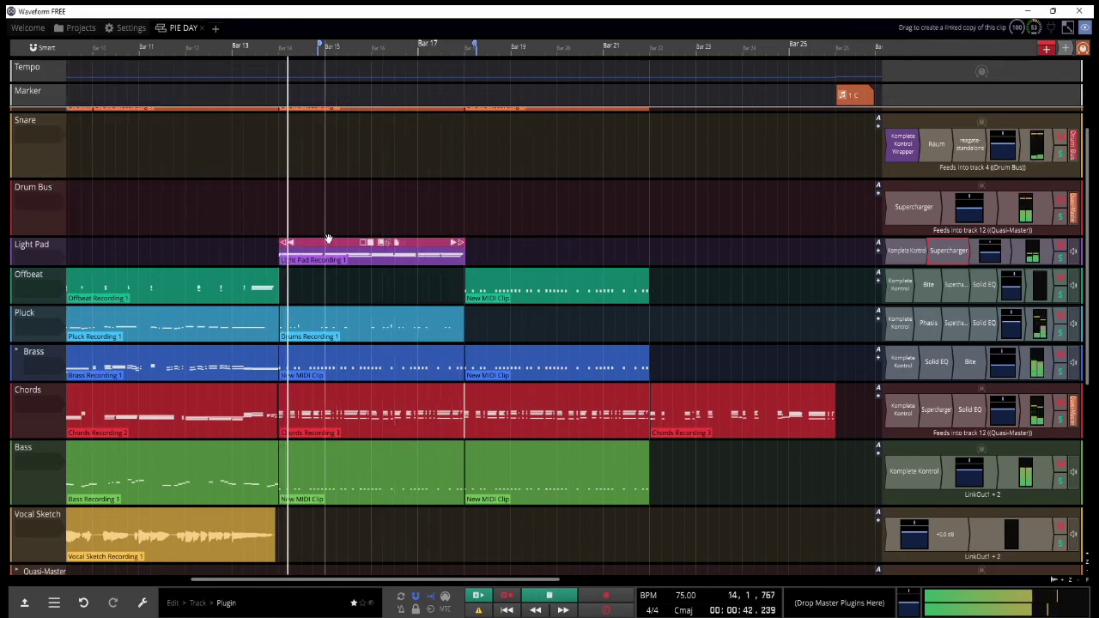
scroll(323, 238, "up", 3)
scroll(322, 238, "up", 1)
scroll(321, 232, "down", 1)
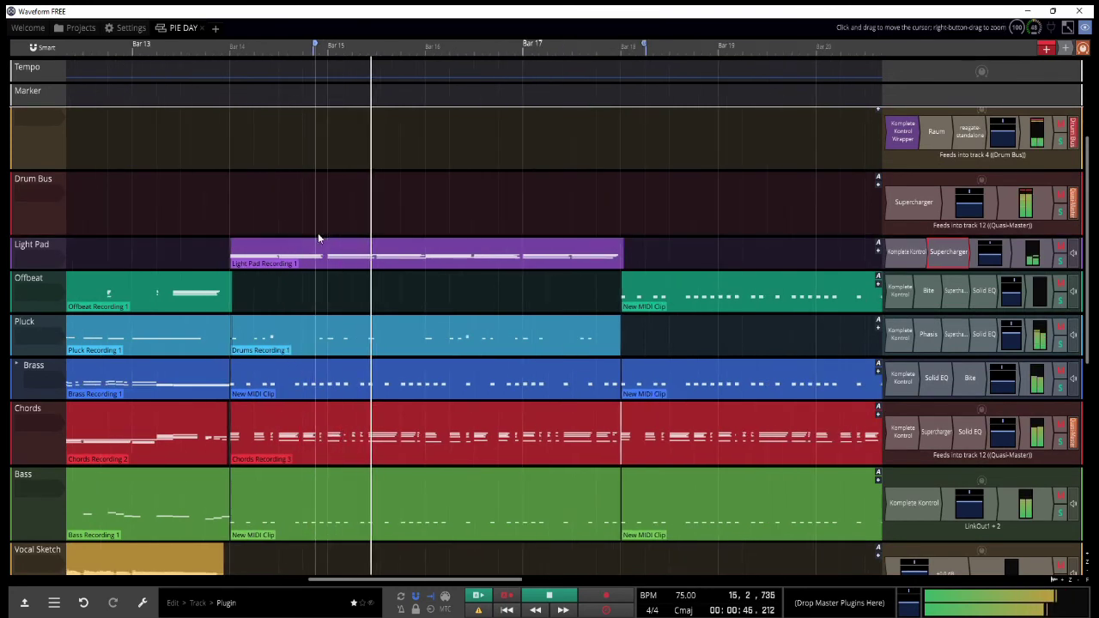
scroll(318, 233, "down", 2)
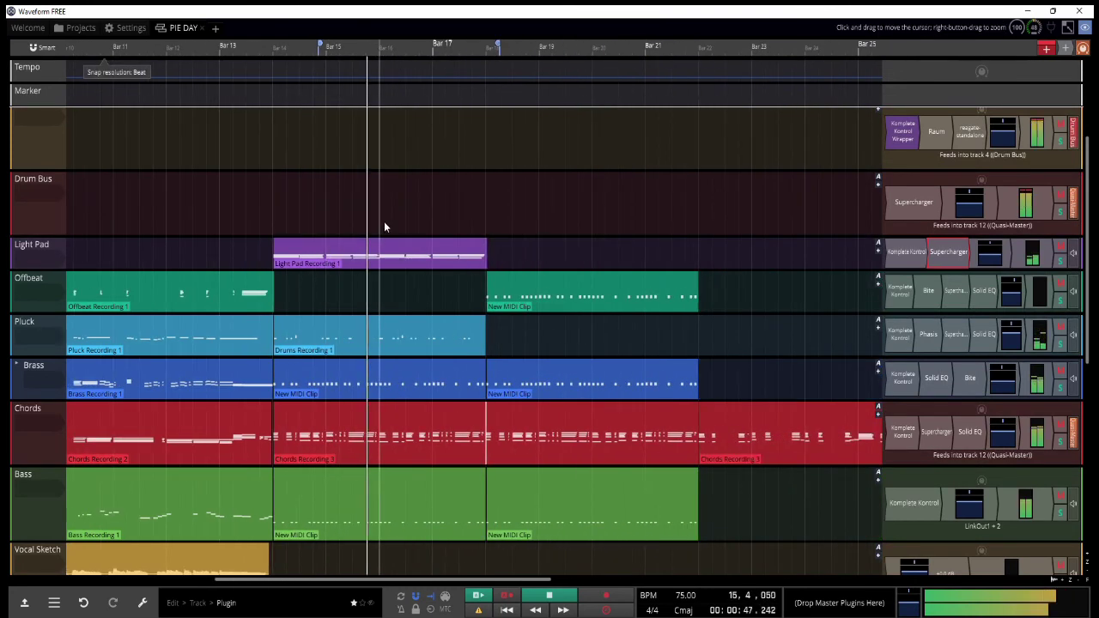
left_click(251, 248)
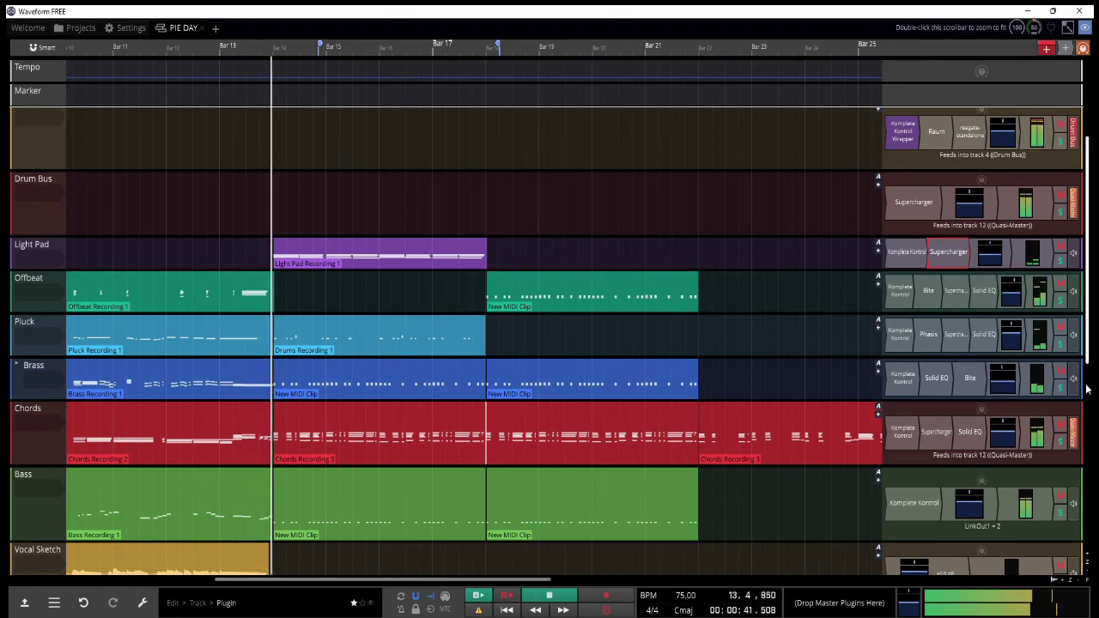
scroll(1087, 388, "up", 2)
scroll(544, 341, "down", 2)
scroll(529, 344, "down", 1)
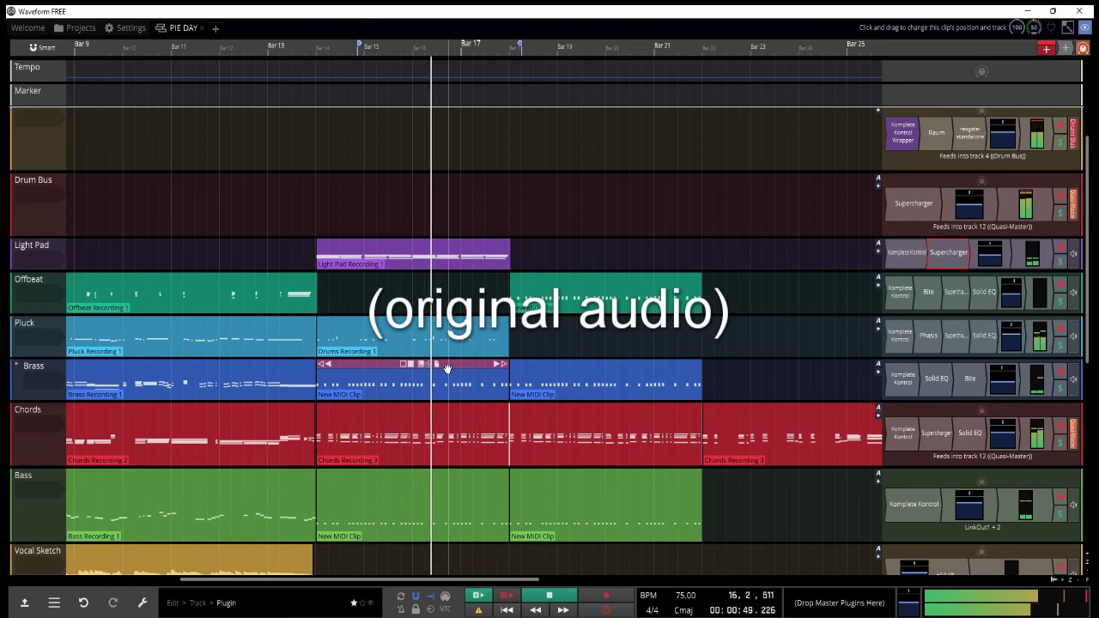
scroll(493, 309, "up", 1)
key("space")
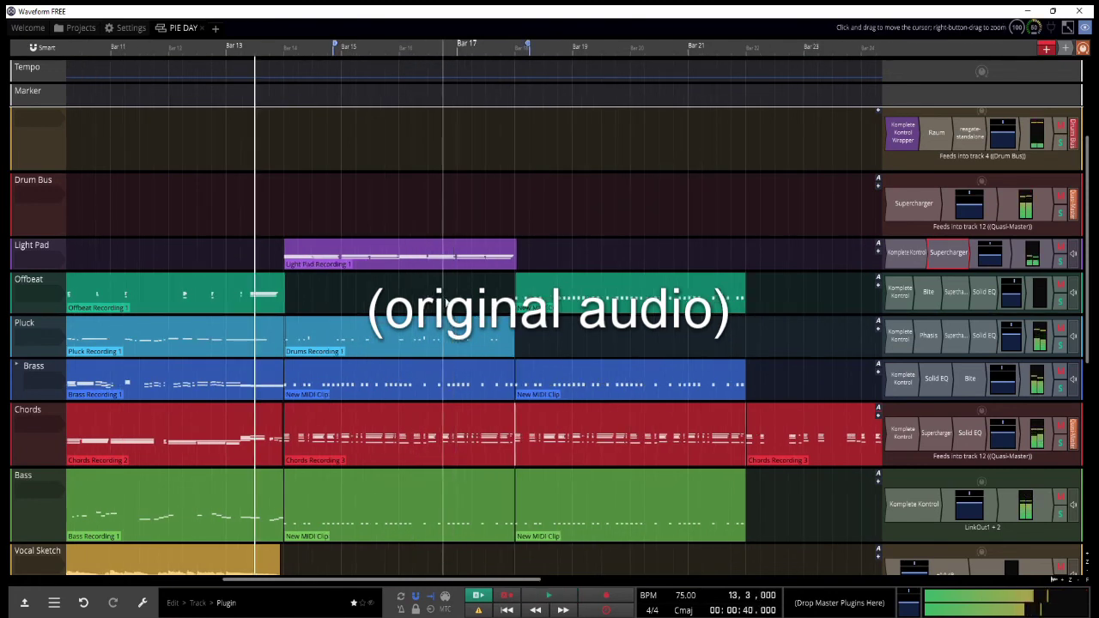
Step: Adjust the audio buffer size in the audio device settings
left_click(120, 28)
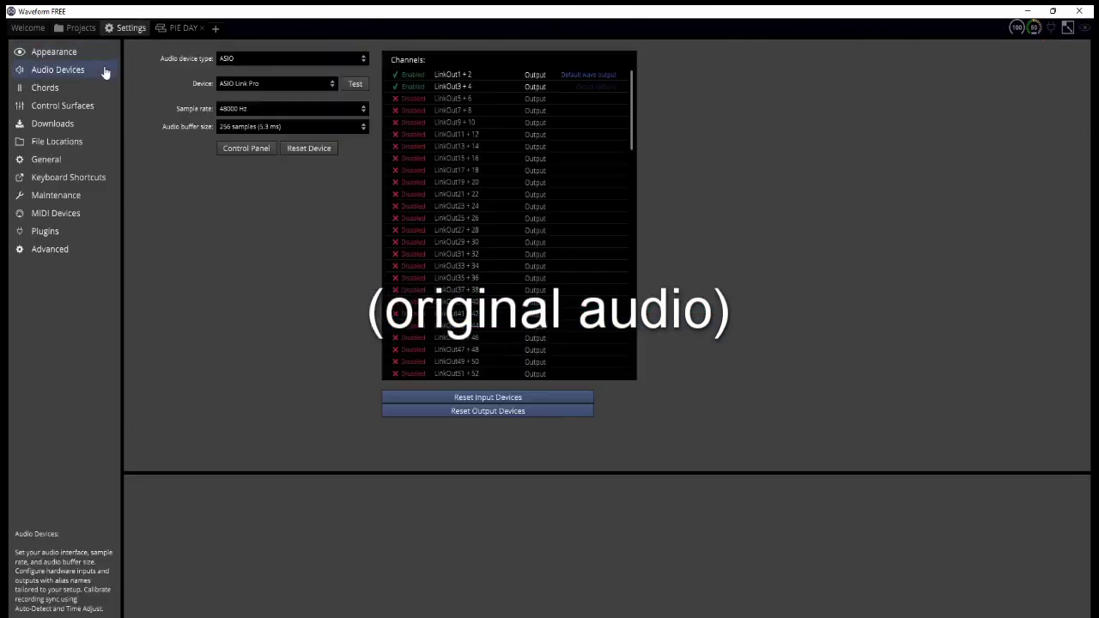
left_click(257, 126)
left_click(919, 604)
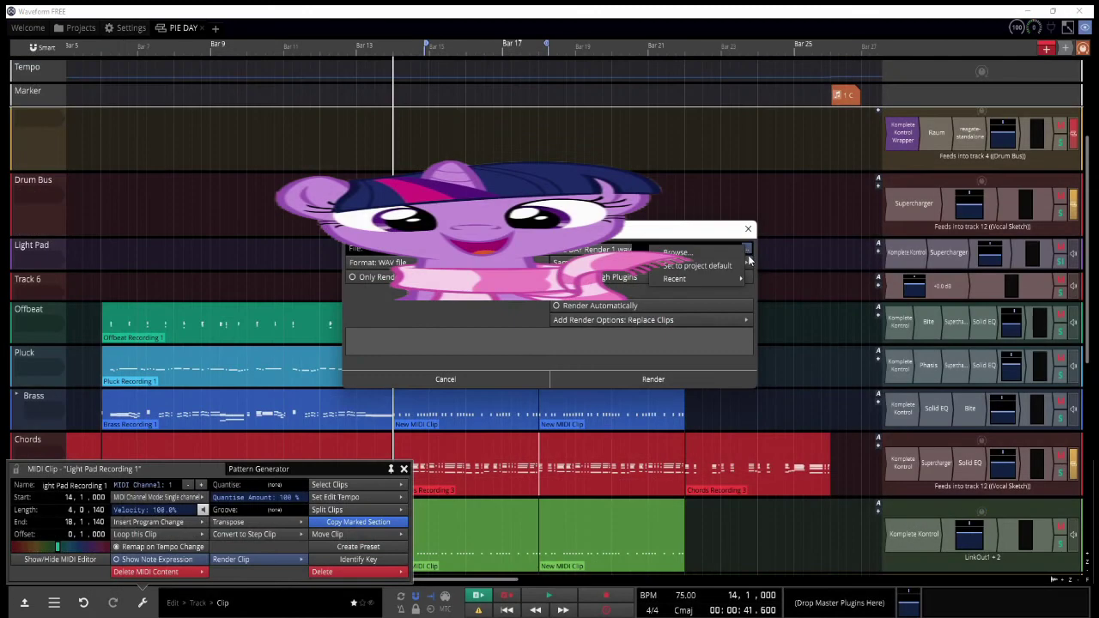
Step: Render the Light Pad MIDI clip to a WAV file that replaces the clip, and turn off the track's solo
left_click(684, 377)
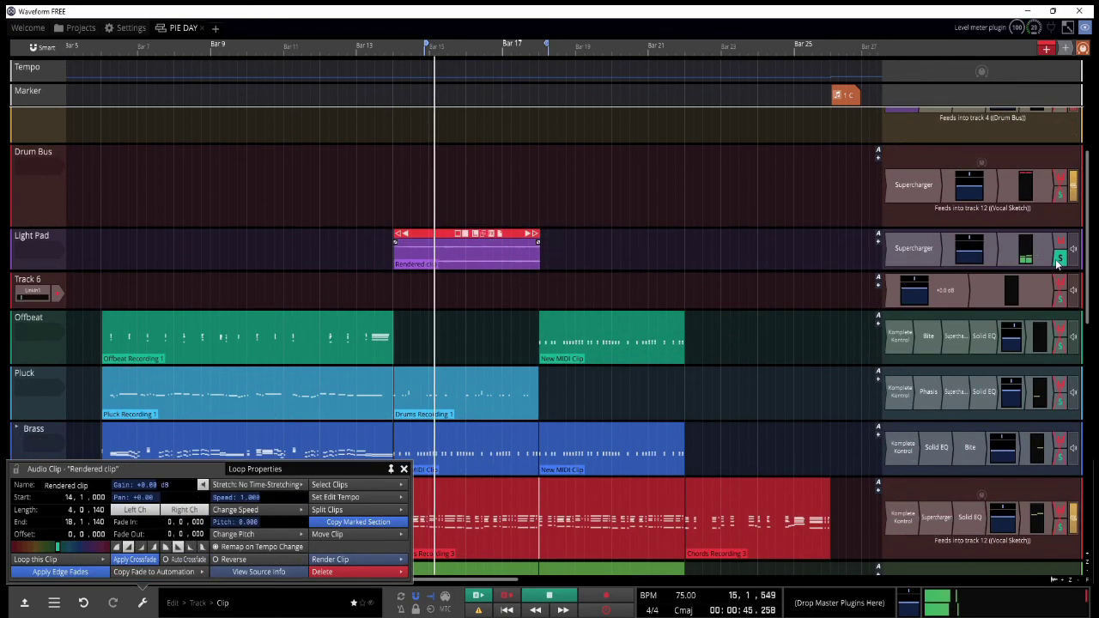
left_click(1059, 260)
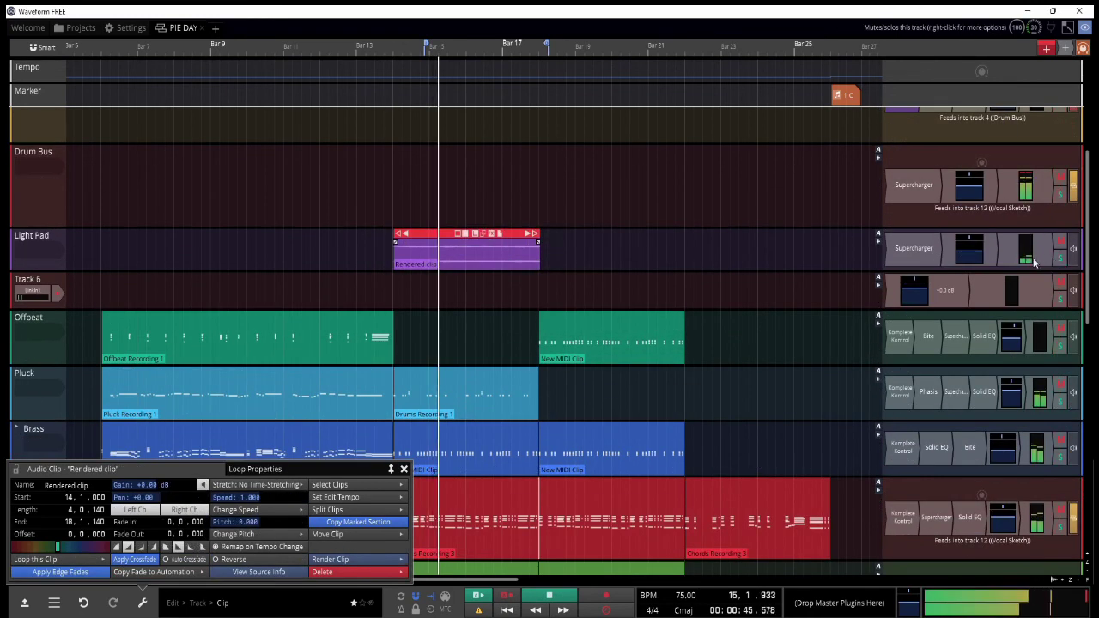
Step: Undo the removal of the Light Pad track's Komplete Kontrol plugin and disable the plugin instead
key("ctrl+z")
right_click(906, 255)
left_click(906, 274)
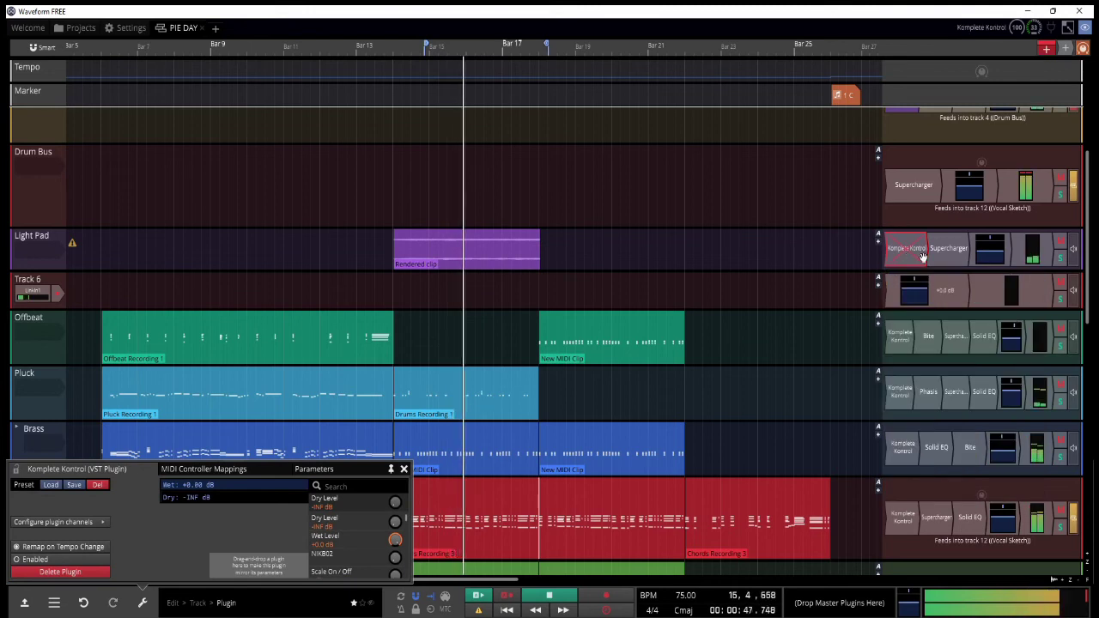
right_click(459, 241)
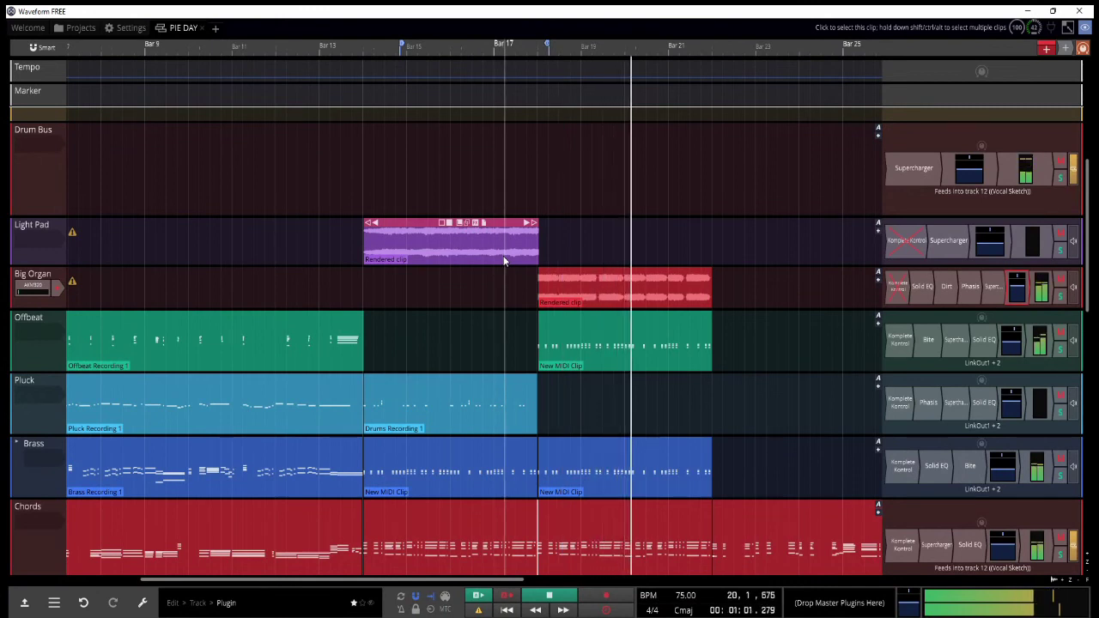
Step: Open the new MIDI clip at bar 18, transpose its selected notes up, and play the section to compare
scroll(530, 319, "down", 5)
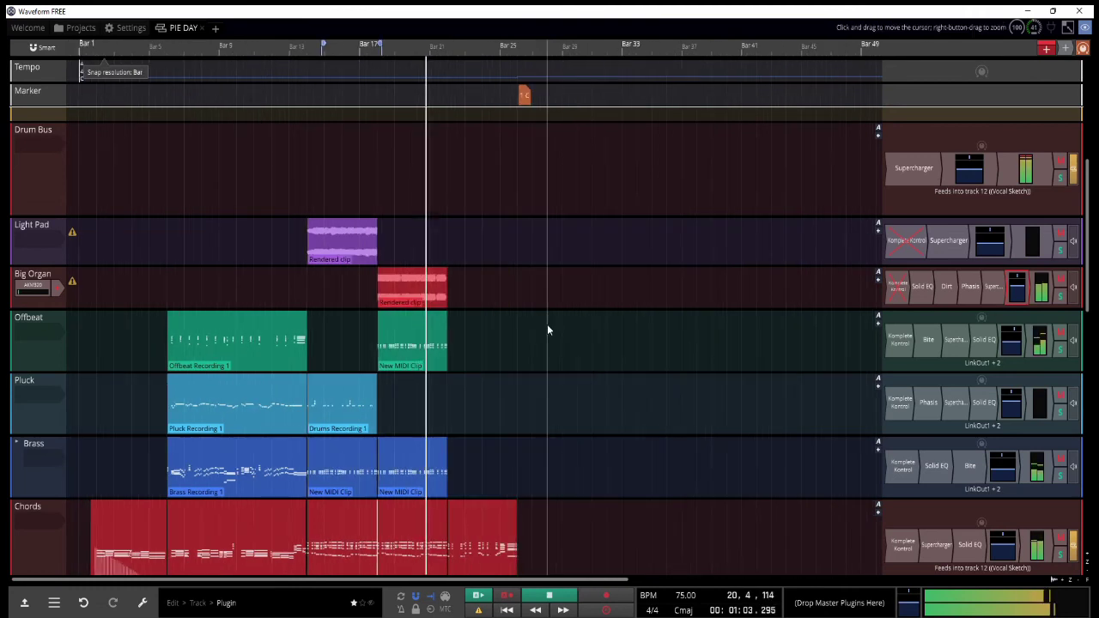
scroll(319, 325, "down", 1)
scroll(319, 324, "up", 8)
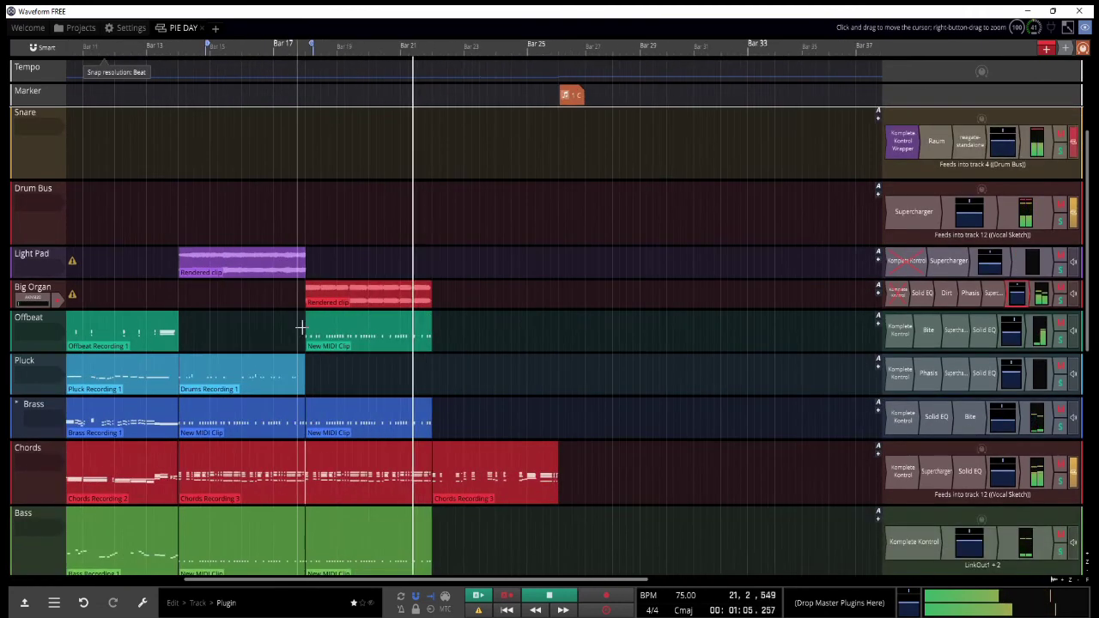
double_click(355, 315)
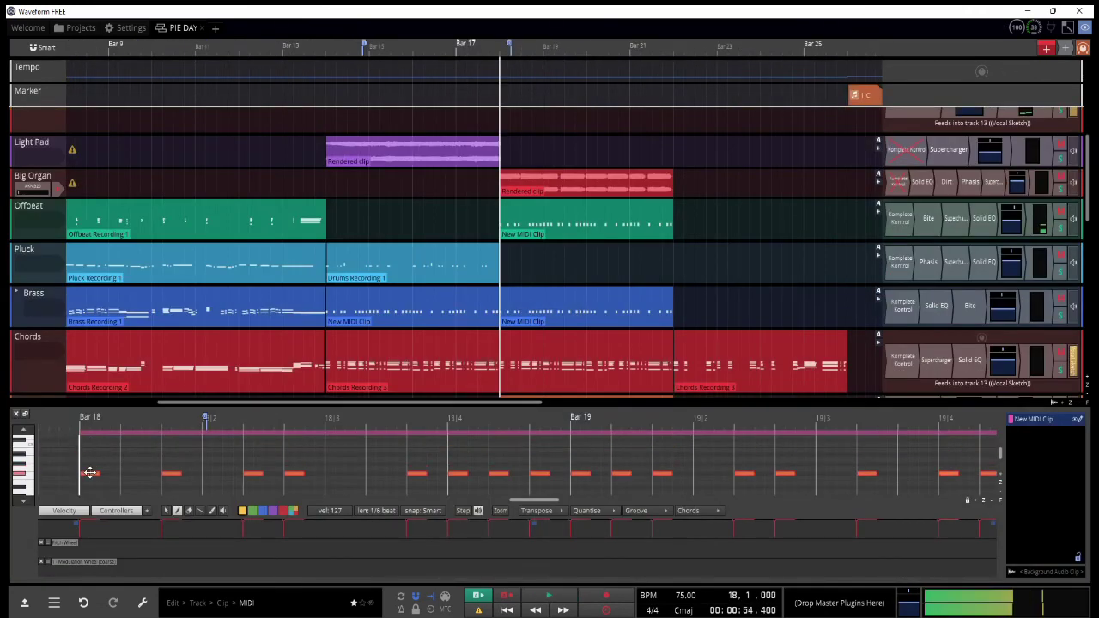
scroll(82, 452, "down", 2)
key("space")
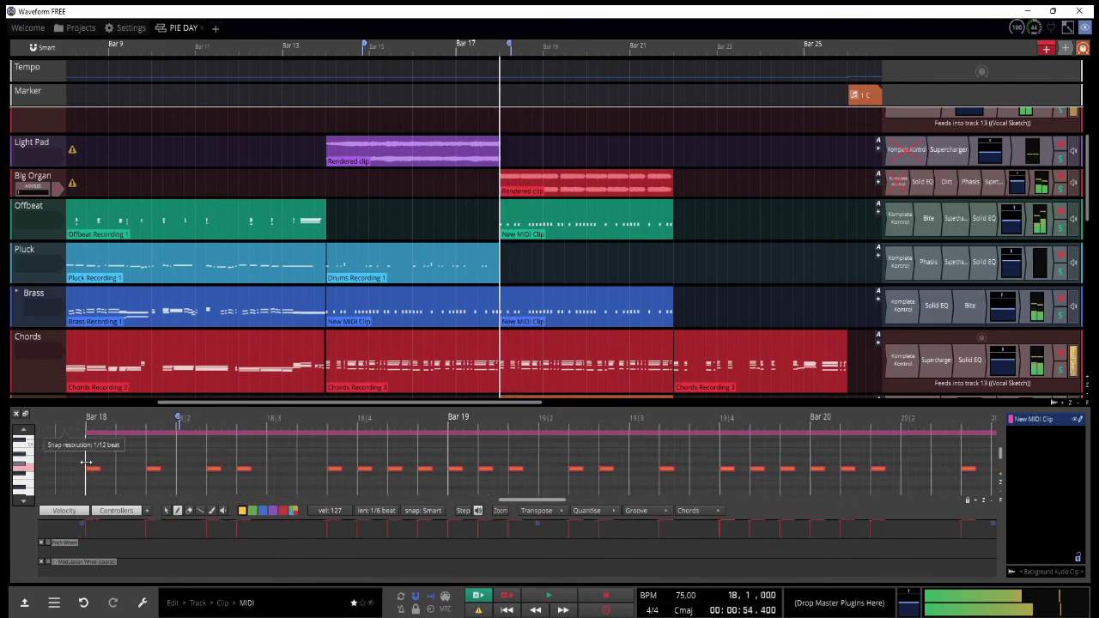
key("shift+Up")
key("space")
scroll(90, 466, "up", 2)
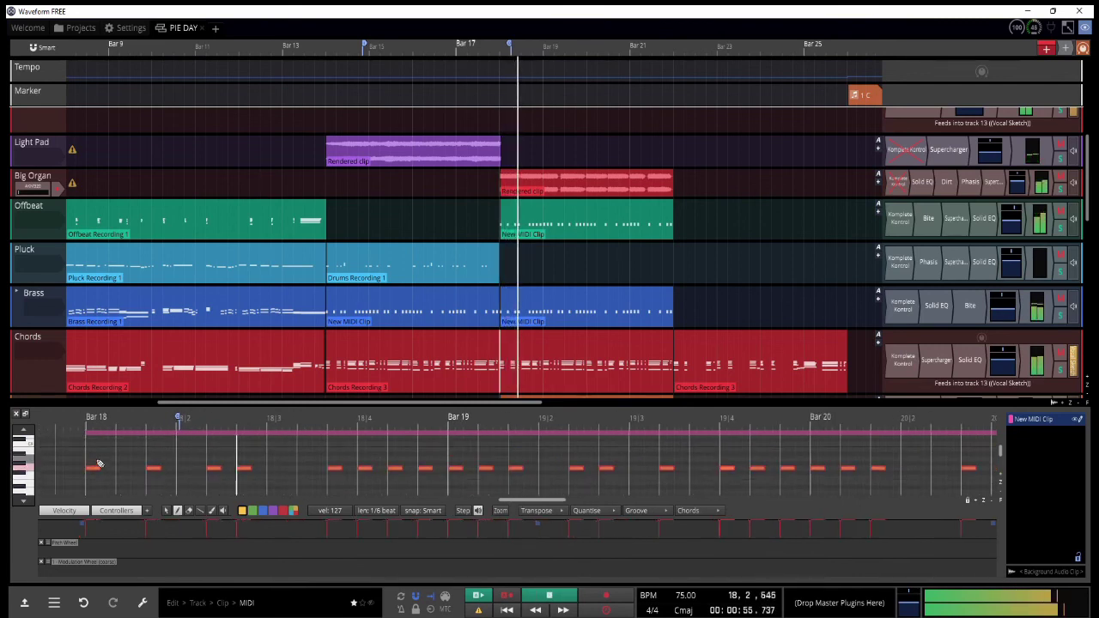
Step: Close the note editor and move the bar 18 MIDI clip from below the Chords track to a higher track
left_click(17, 414)
left_click_drag(558, 434, 551, 259)
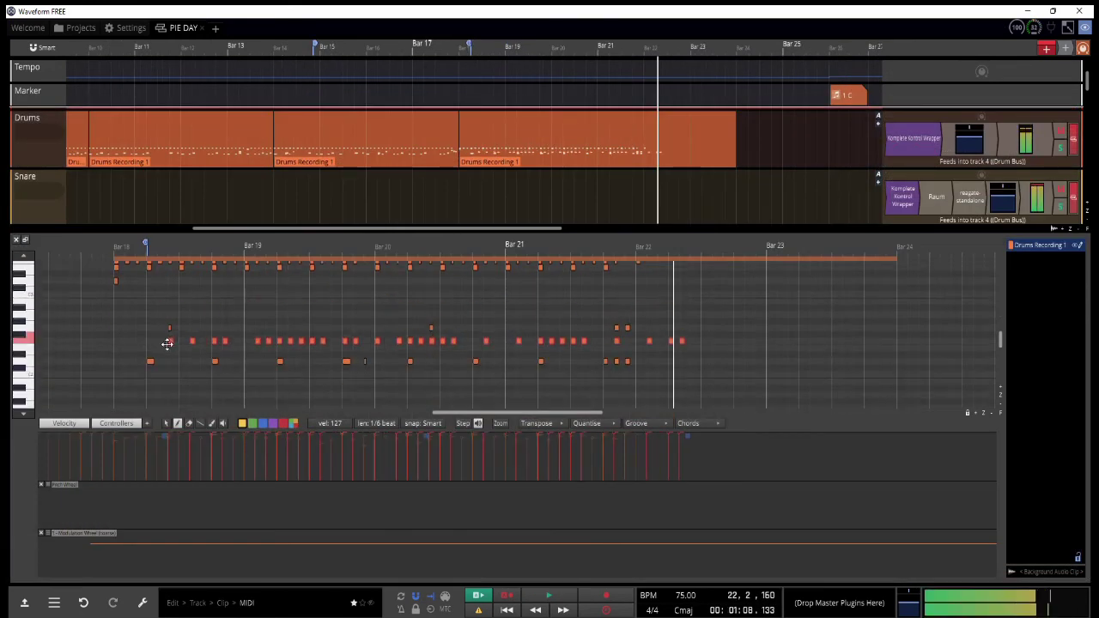
Step: Move the selected notes in the Drums clip down to the lowest note row, starting at bar 18, and play them back
left_click_drag(124, 374, 114, 373)
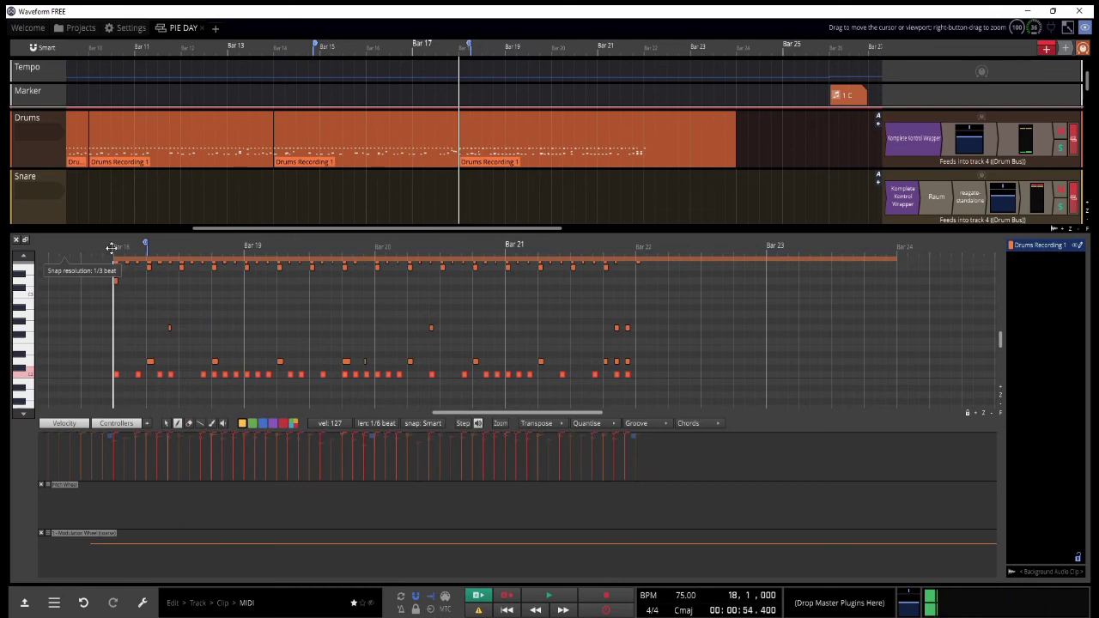
key("space")
scroll(111, 317, "up", 2)
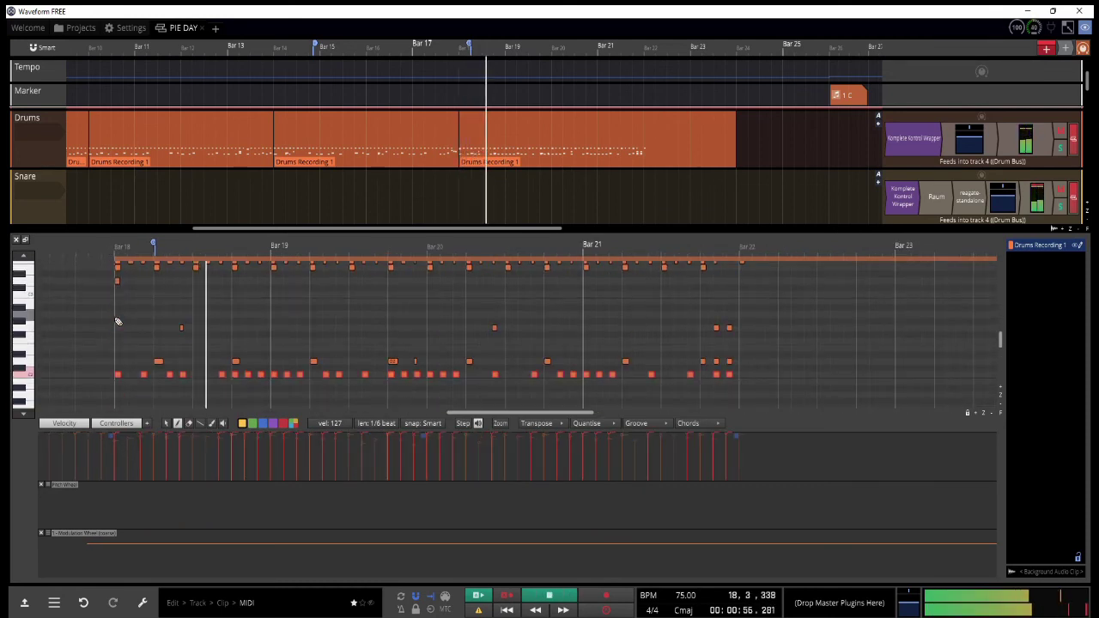
Step: Play the edited Drums clip through bars 18 and 19 and reposition the playhead to check the pattern
scroll(301, 371, "up", 1)
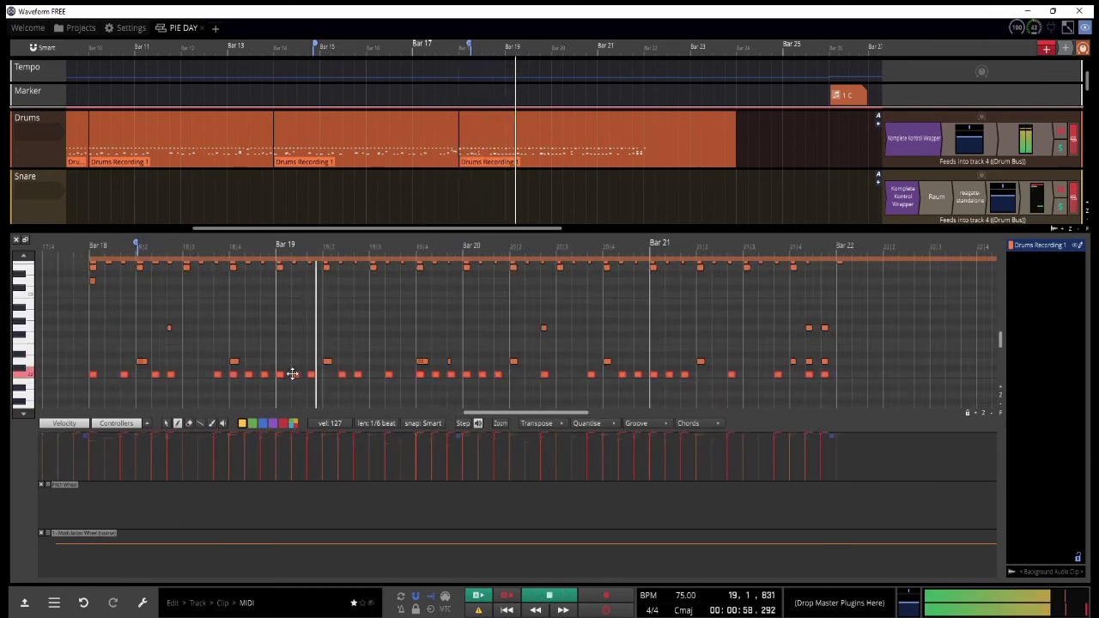
scroll(299, 373, "up", 1)
key("space")
left_click(347, 250)
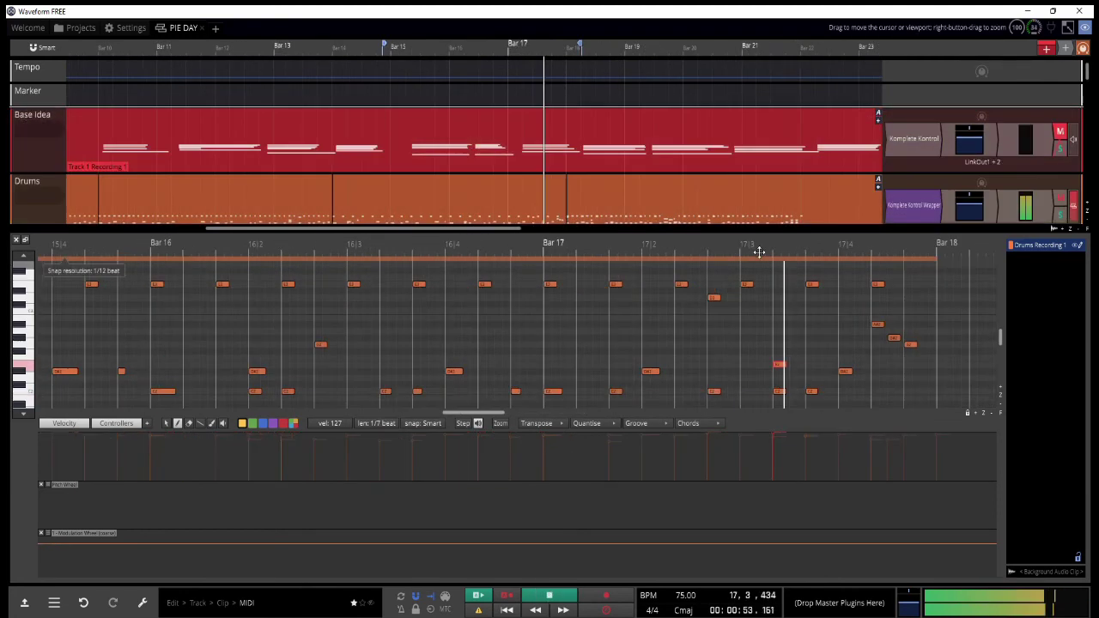
Step: Cut the selected notes late in bar 17 of the Drums clip and play the passage back
key("space")
left_click(812, 317)
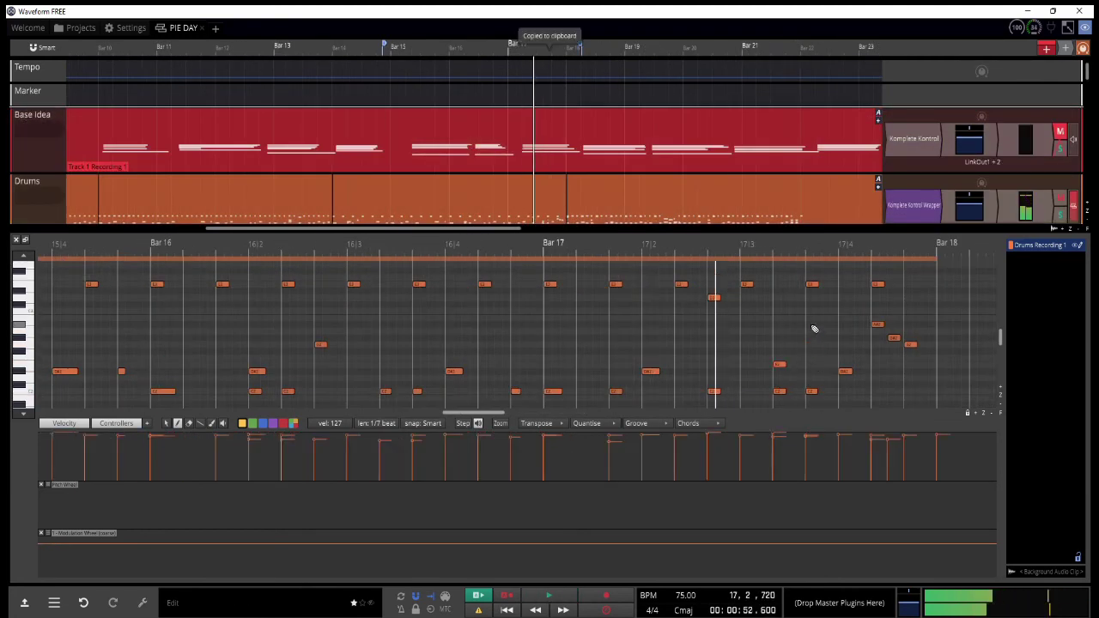
key("ctrl+x")
key("space")
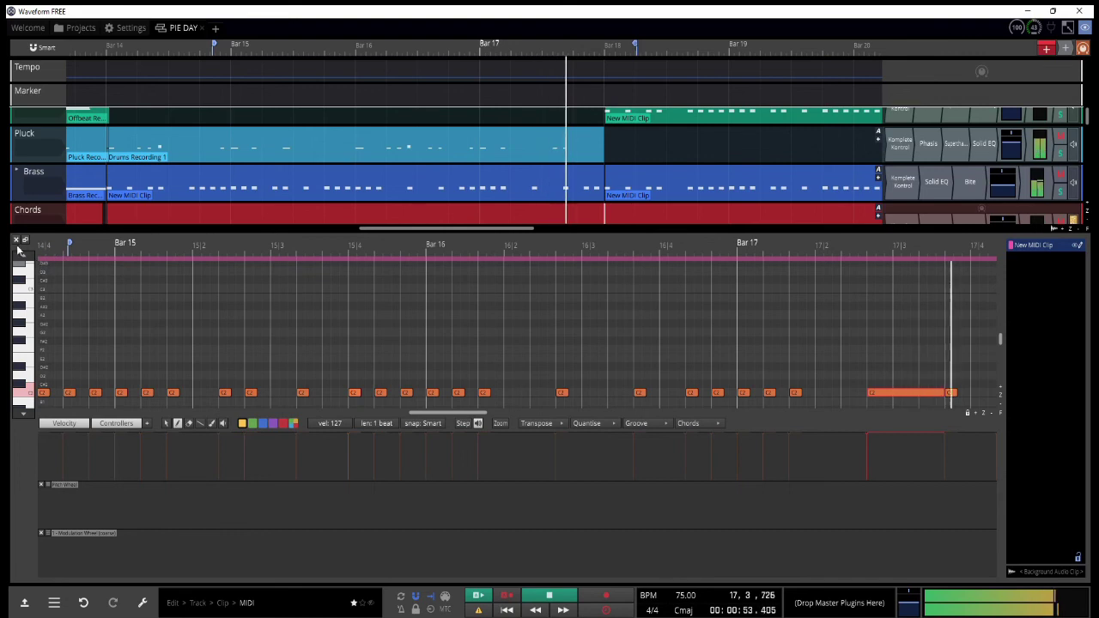
Step: Close the note editor of the Bass track's MIDI clip and toggle playback around bar 17
left_click(16, 241)
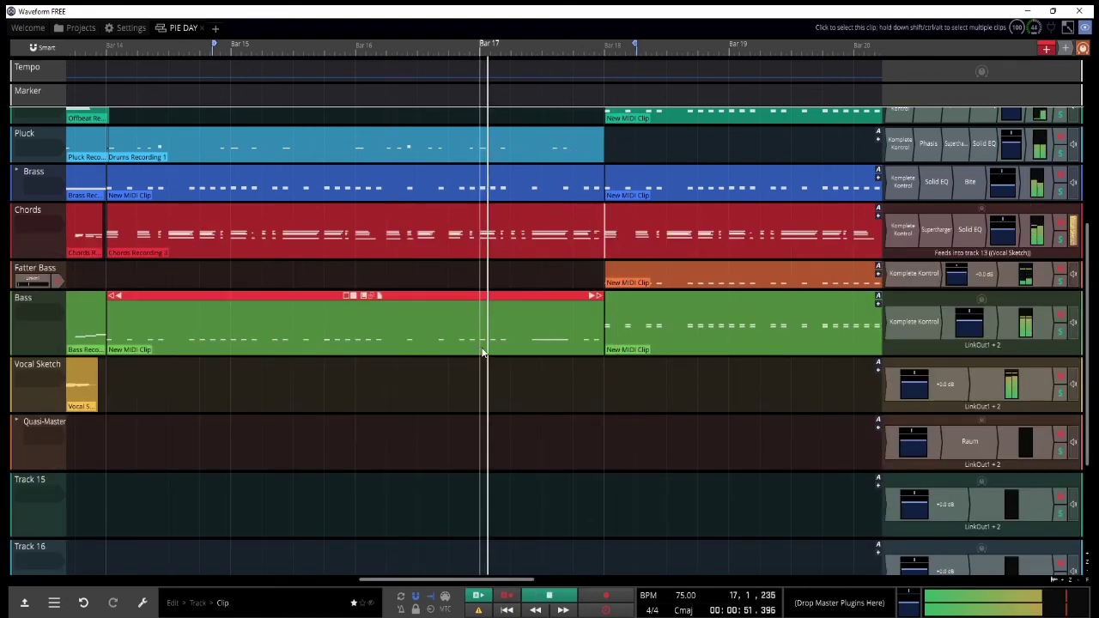
key("space")
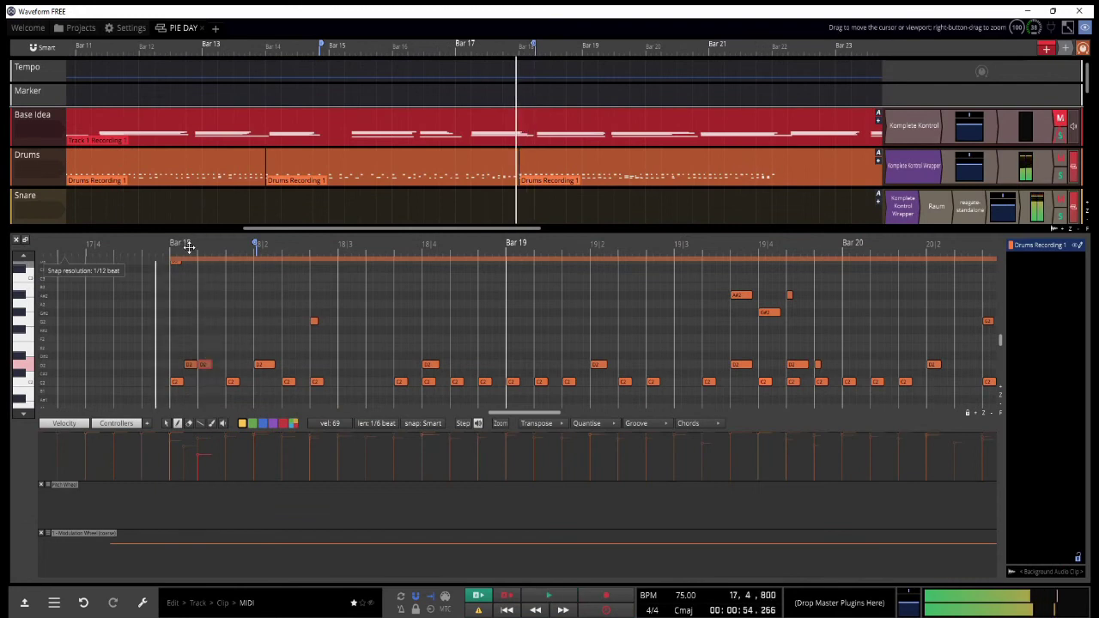
Step: Audition the quiet ghost notes in bar 18 of the Drums clip and cut the one at beat 18|3
key("space")
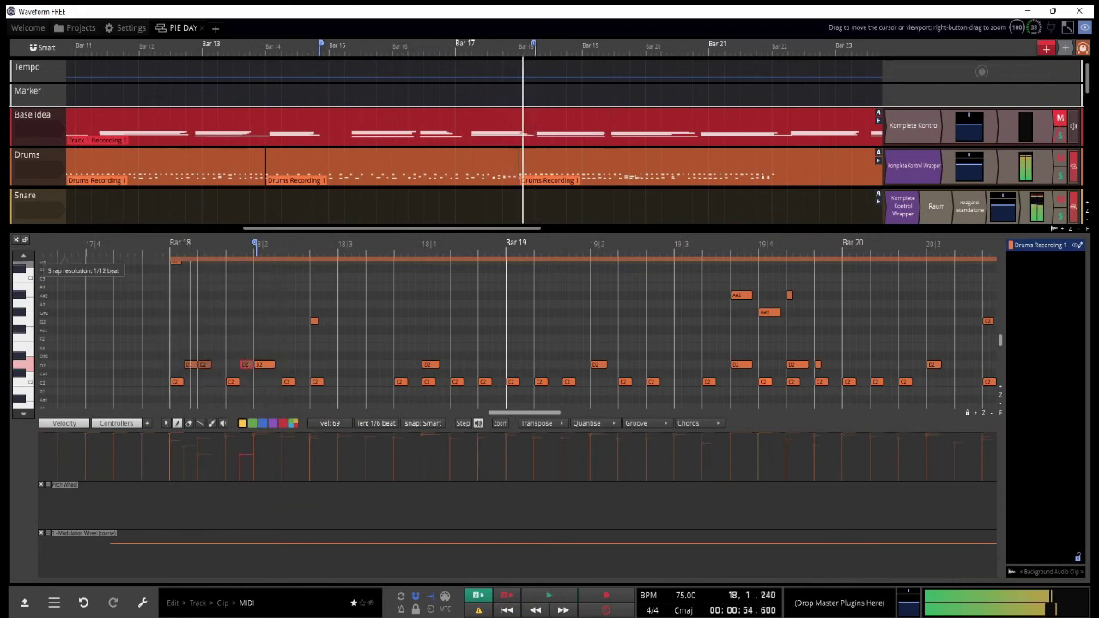
key("space")
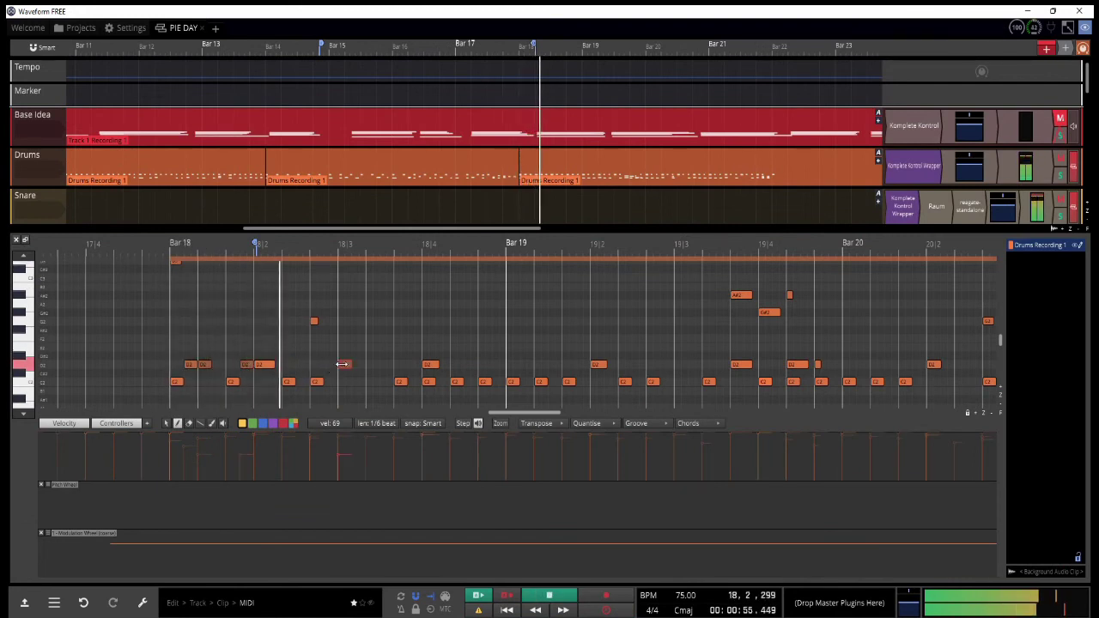
left_click(284, 251)
key("space")
key("ctrl+x")
key("space")
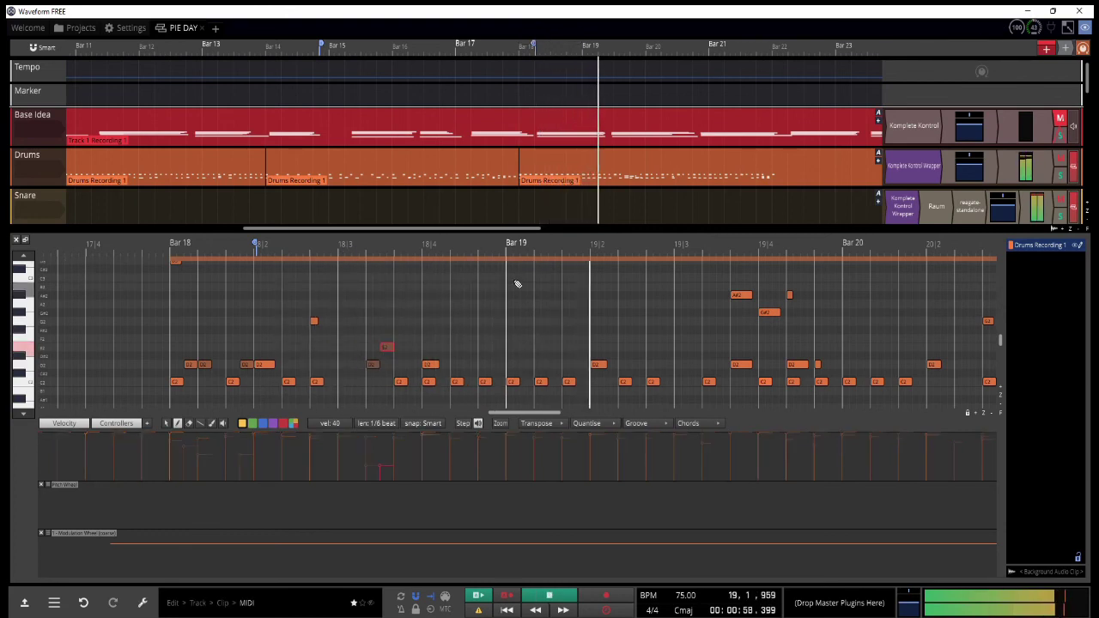
scroll(588, 300, "down", 2)
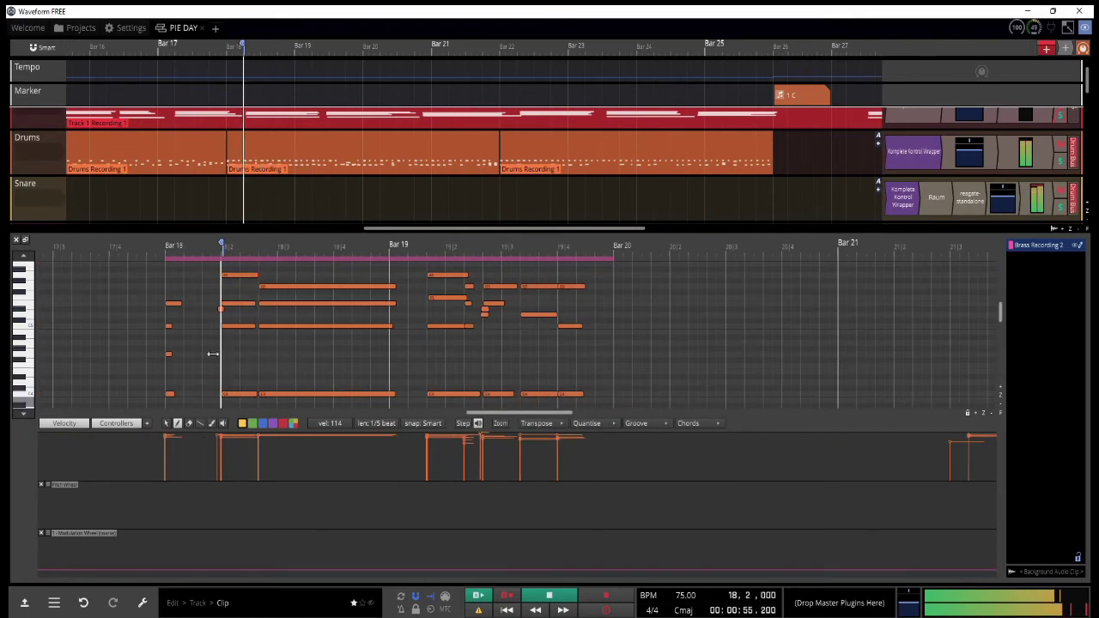
Step: Cut low notes from bars 18 and 19 of the Brass Recording 2 clip, then place a copy of the clip at bar 20
left_click_drag(294, 394, 162, 314)
key("ctrl+x")
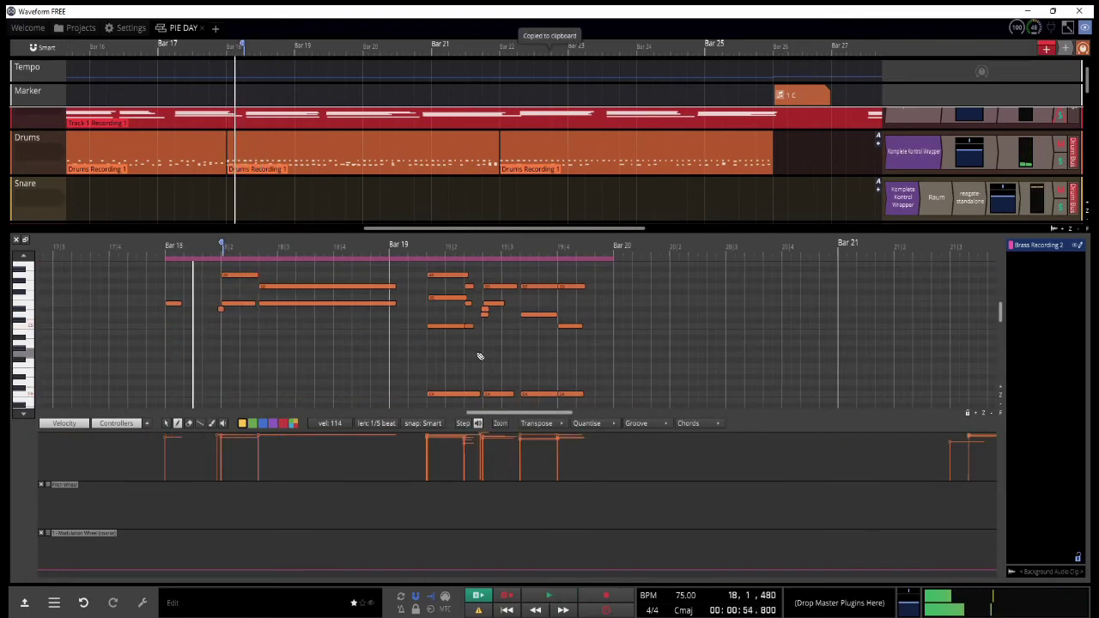
left_click_drag(434, 320, 546, 426)
key("ctrl+x")
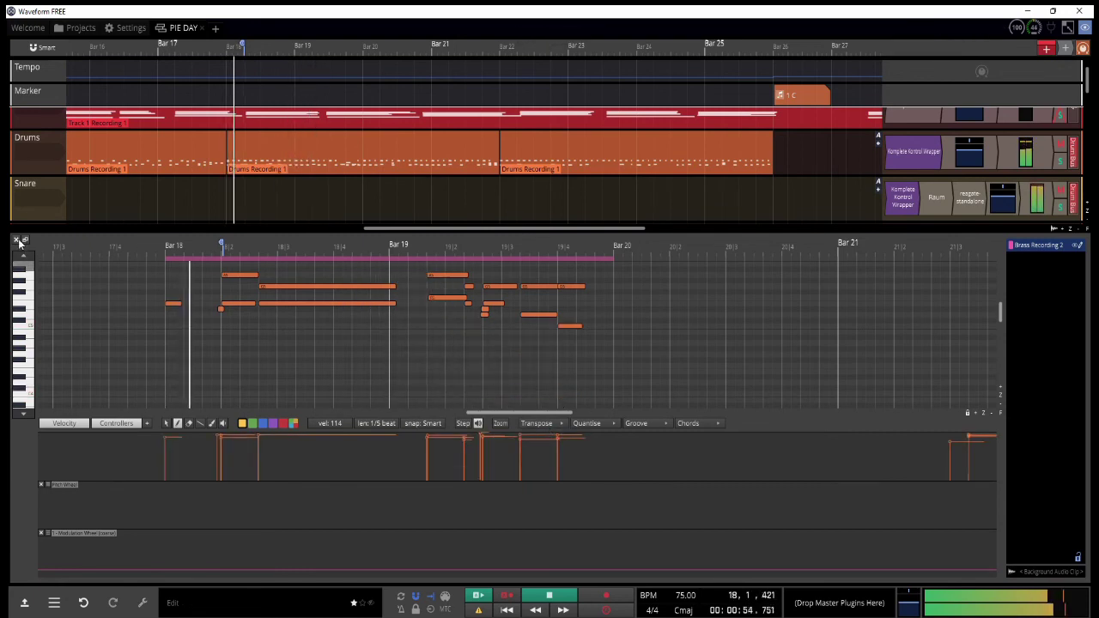
left_click(16, 240)
left_click_drag(262, 336, 404, 338)
scroll(499, 342, "down", 3)
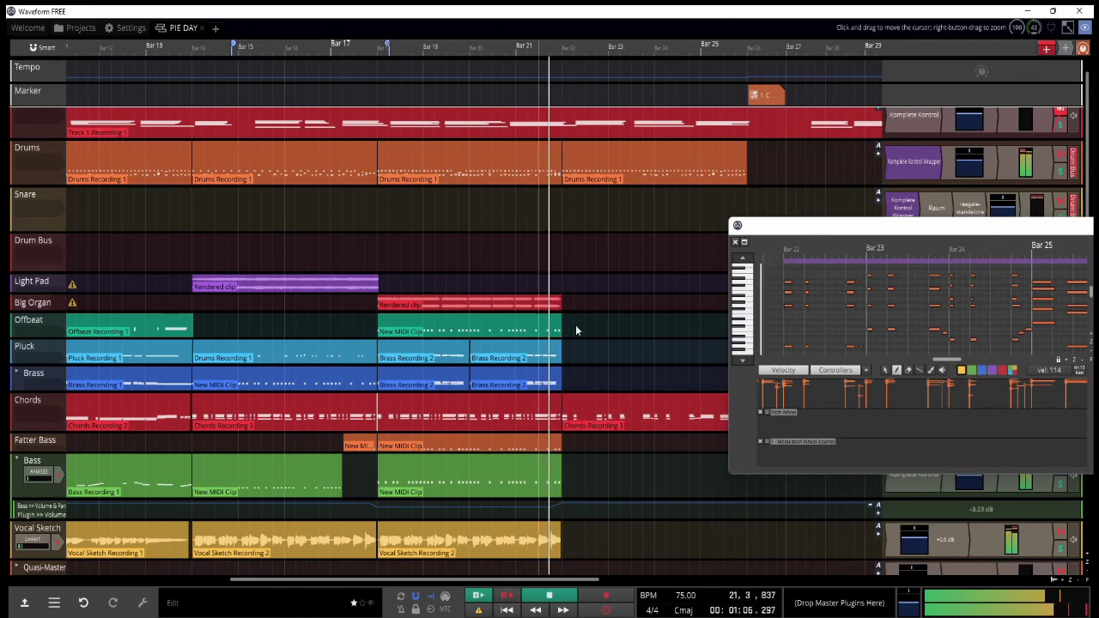
scroll(646, 403, "up", 2)
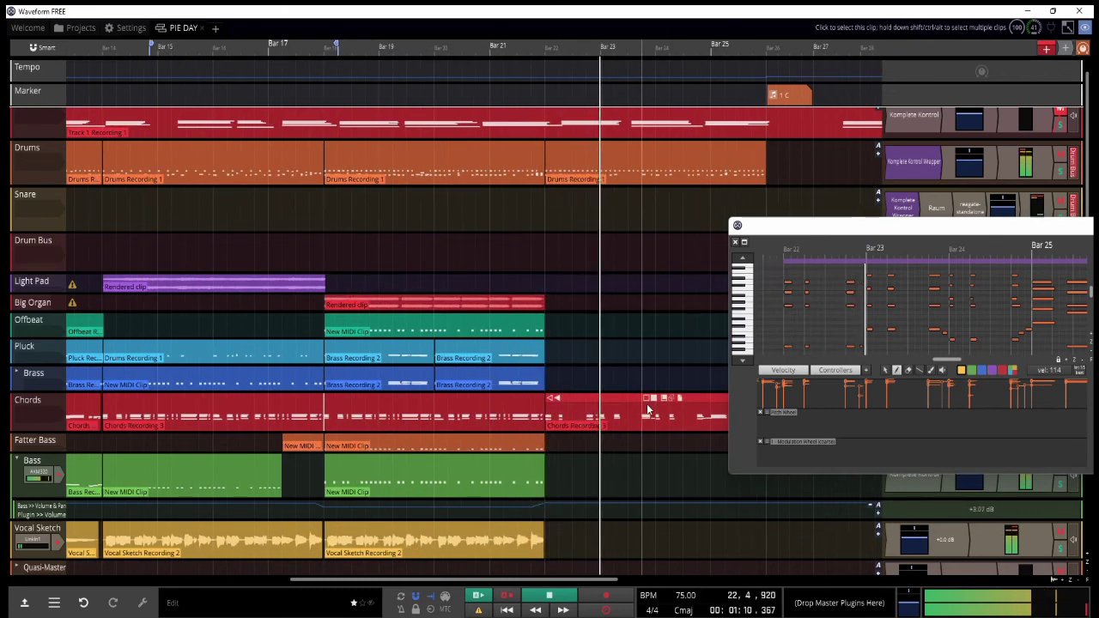
scroll(679, 359, "up", 2)
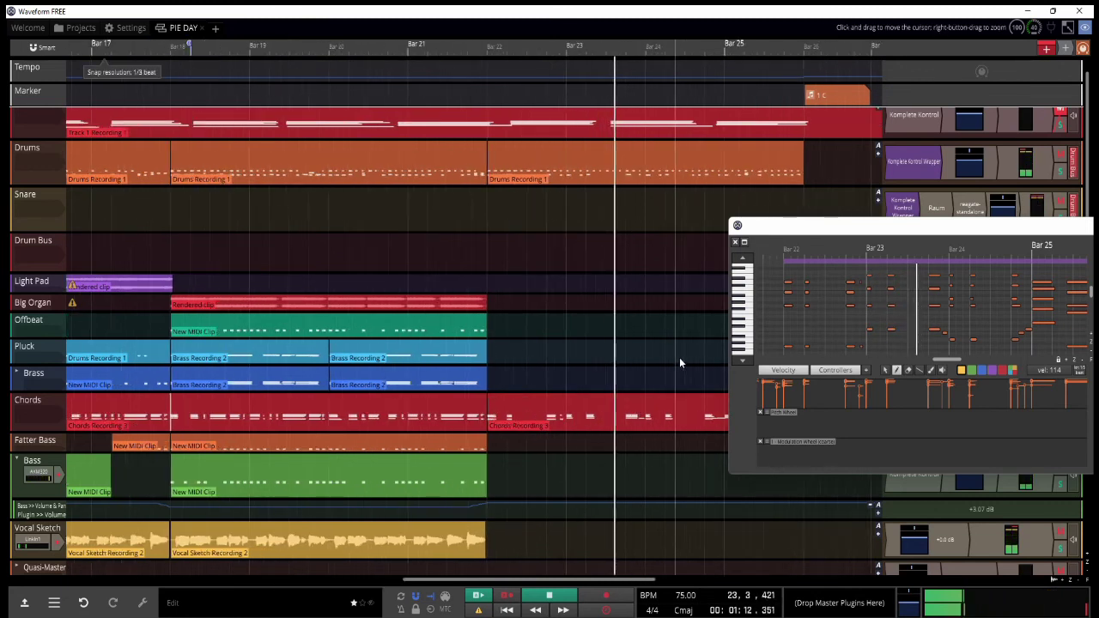
scroll(679, 359, "down", 2)
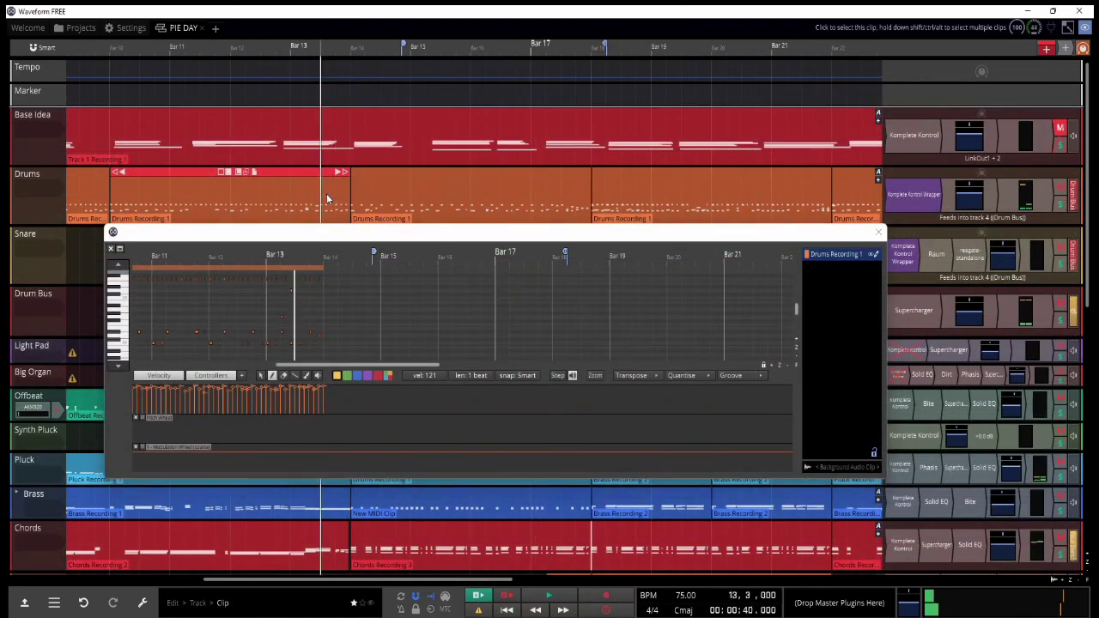
Step: Copy the drum notes near the end of bar 13 in the Drums clip and close the note editor
key("space")
scroll(314, 325, "up", 2)
key("space")
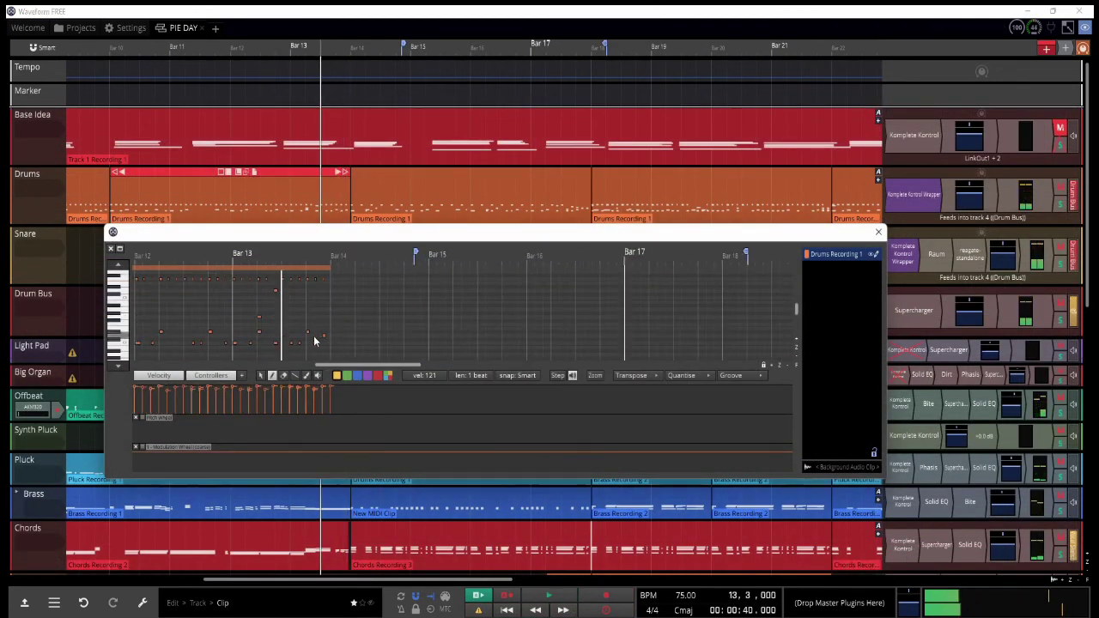
left_click(361, 331)
key("ctrl+c")
key("space")
left_click(876, 233)
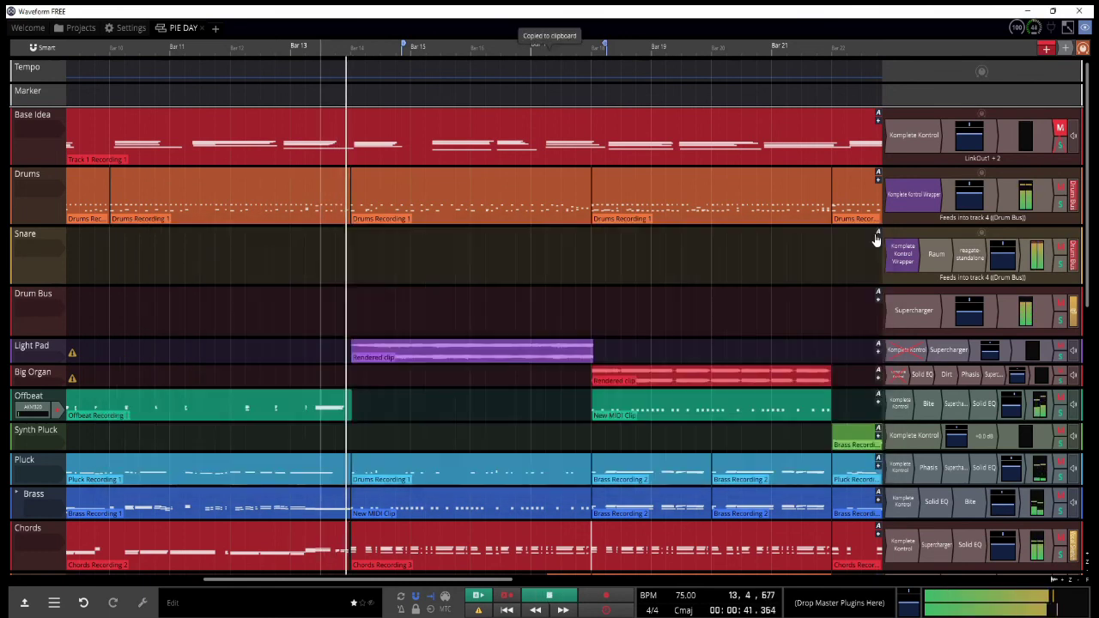
Step: Replace the long note at the start of bar 22 in the Drums clip with a 1/3-beat note
scroll(402, 212, "down", 3)
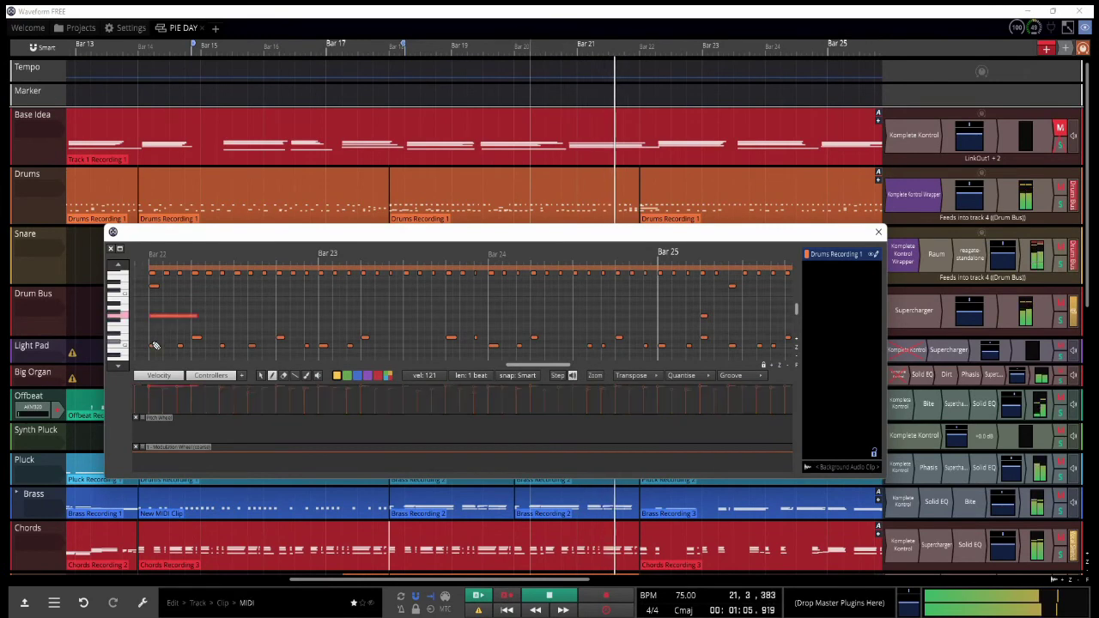
key("Delete")
left_click(155, 345)
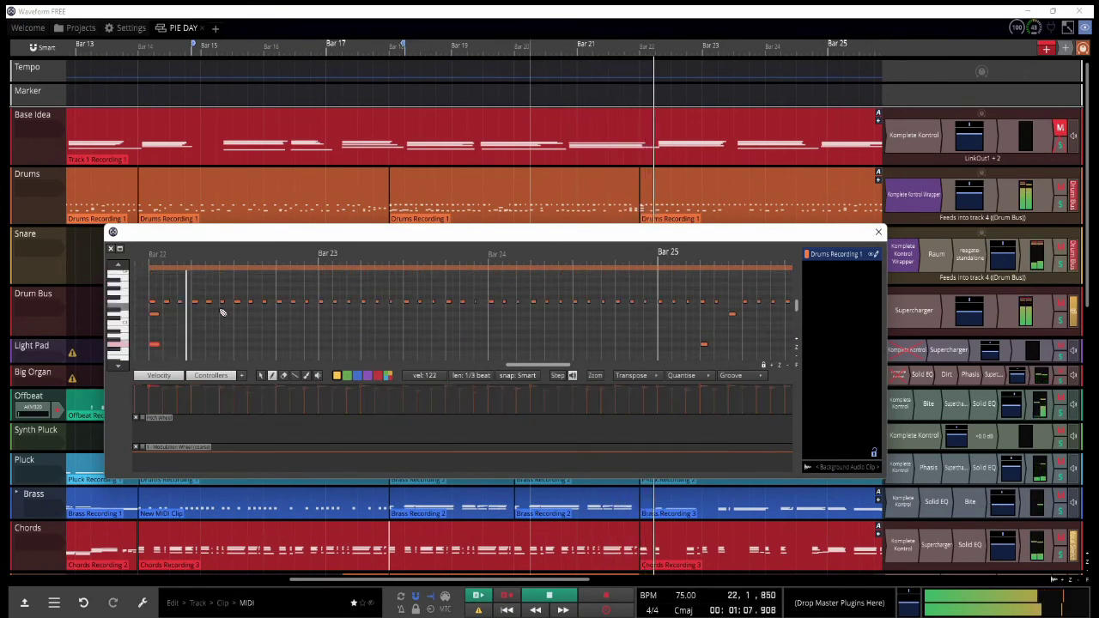
key("space")
Step: Cut the repeating high notes from the start of bar 22 through beat 3 in the Drums clip, replaying the passage between cuts
left_click(413, 251)
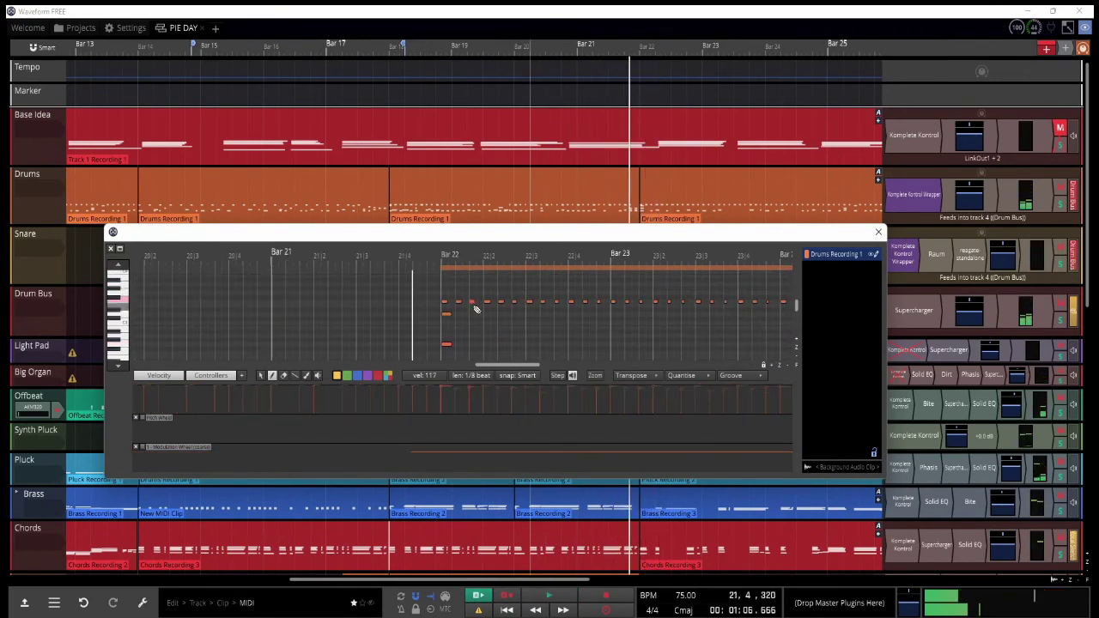
key("ctrl+x")
key("space")
scroll(521, 299, "down", 1)
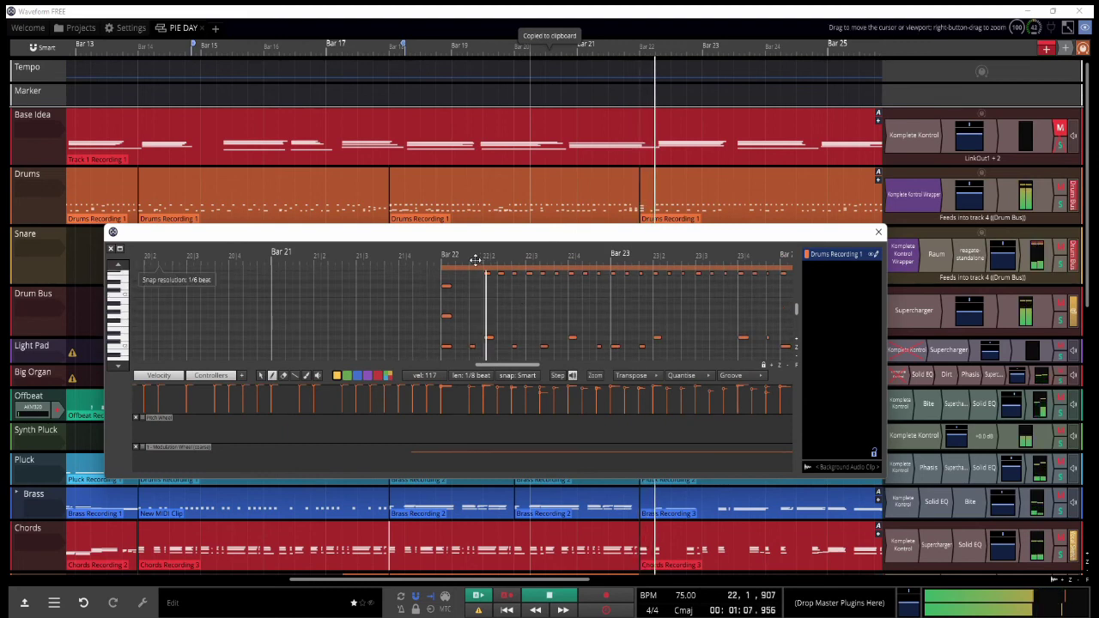
left_click_drag(462, 255, 447, 255)
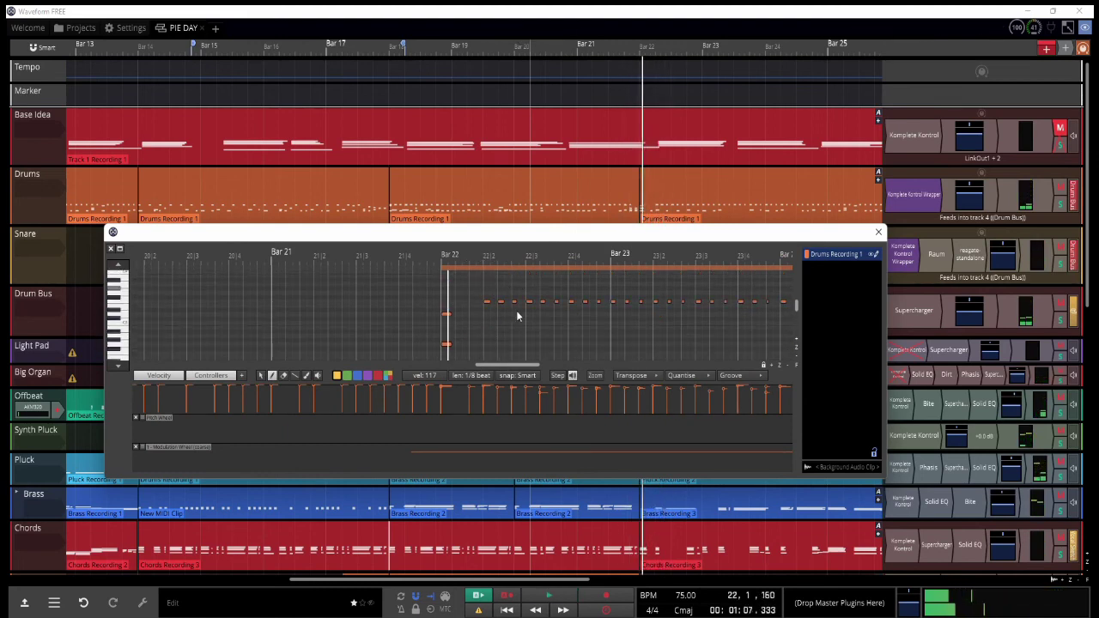
left_click_drag(483, 289, 545, 322)
key("ctrl+x")
key("space")
scroll(577, 323, "down", 1)
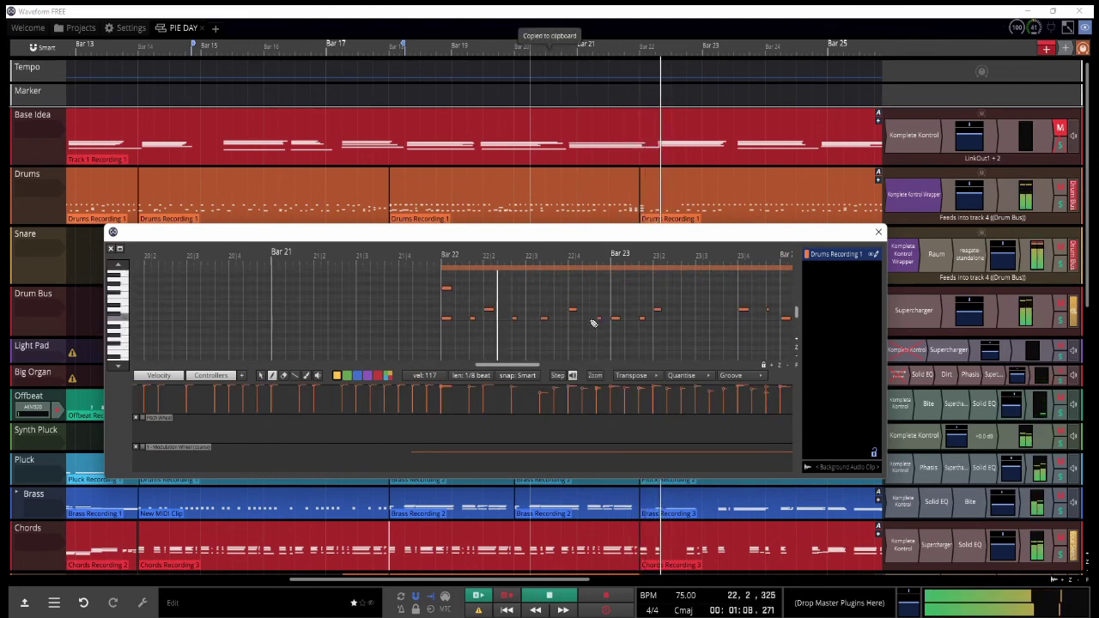
Step: Paste notes into bar 22 of the Drums clip, replay from just before the bar, and close the note editor
key("ctrl+v")
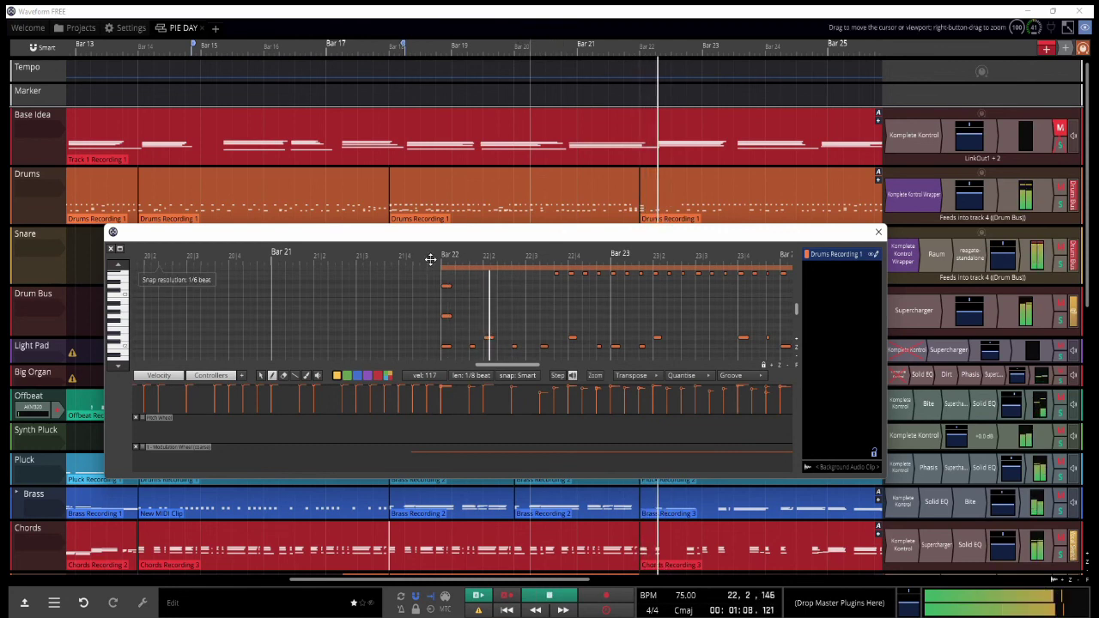
left_click(429, 260)
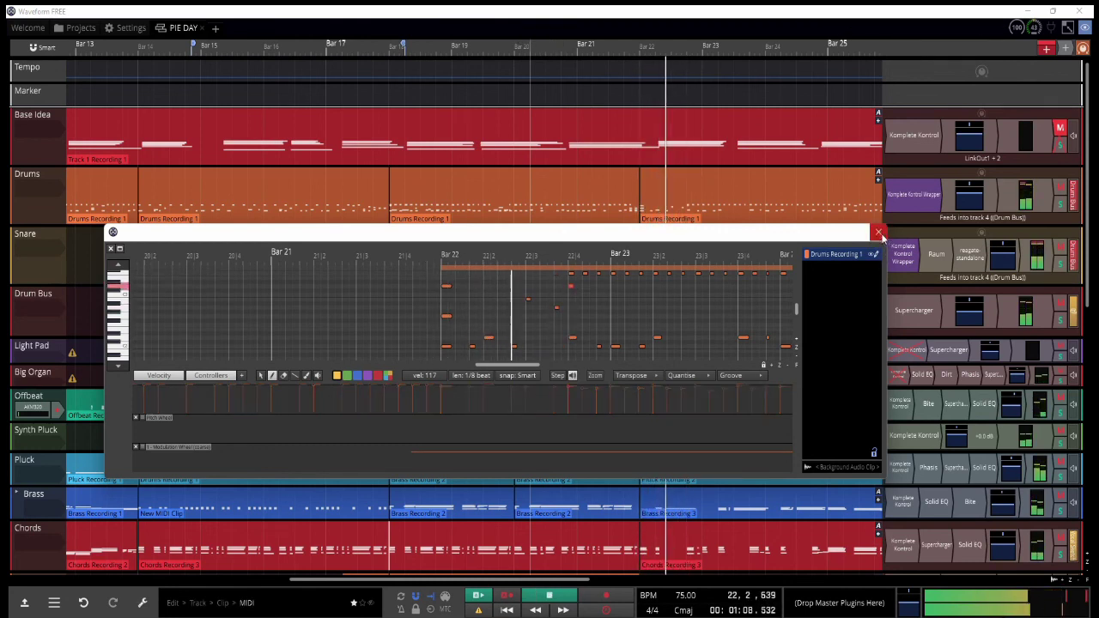
left_click(880, 233)
Step: Arm the Offbeat track and record a new MIDI part starting from bar 21, beat 3
scroll(527, 277, "down", 3)
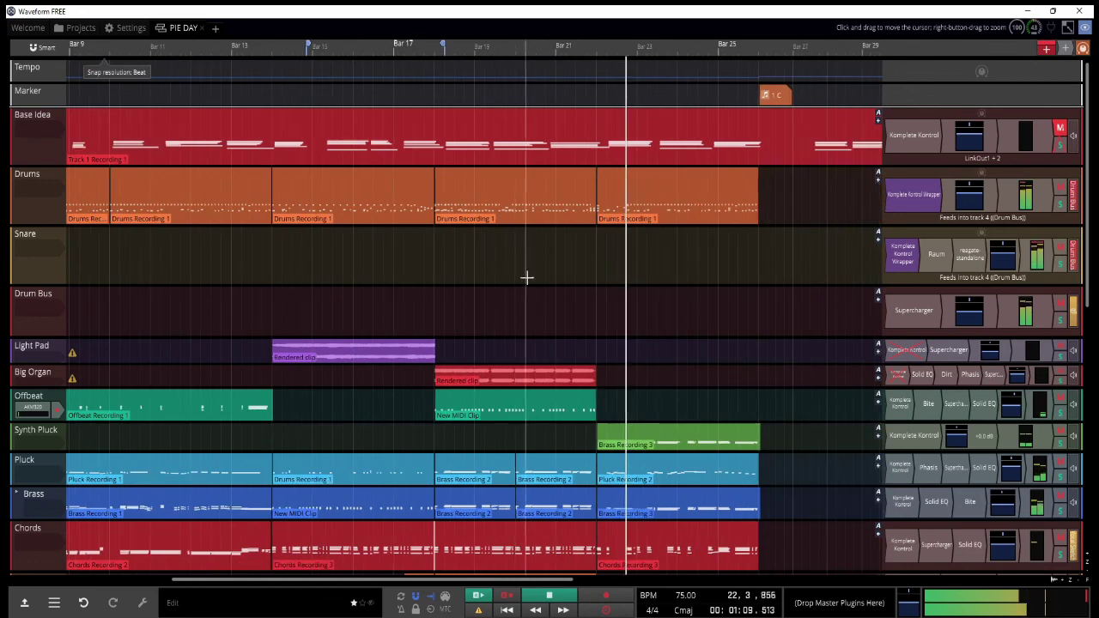
scroll(717, 300, "up", 3)
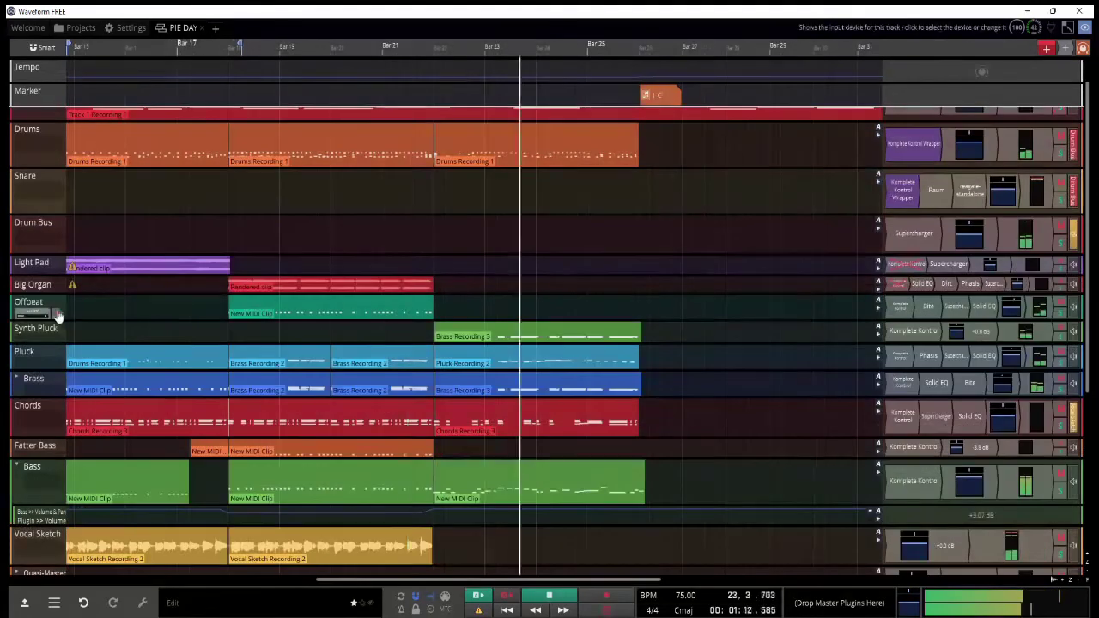
left_click(58, 314)
key("space")
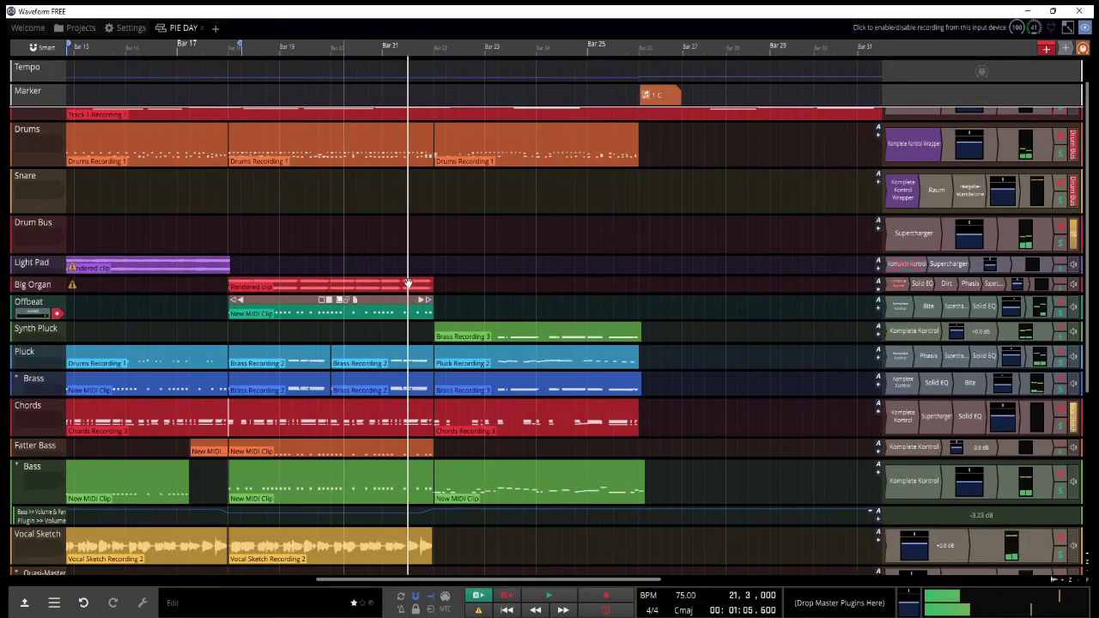
key("r")
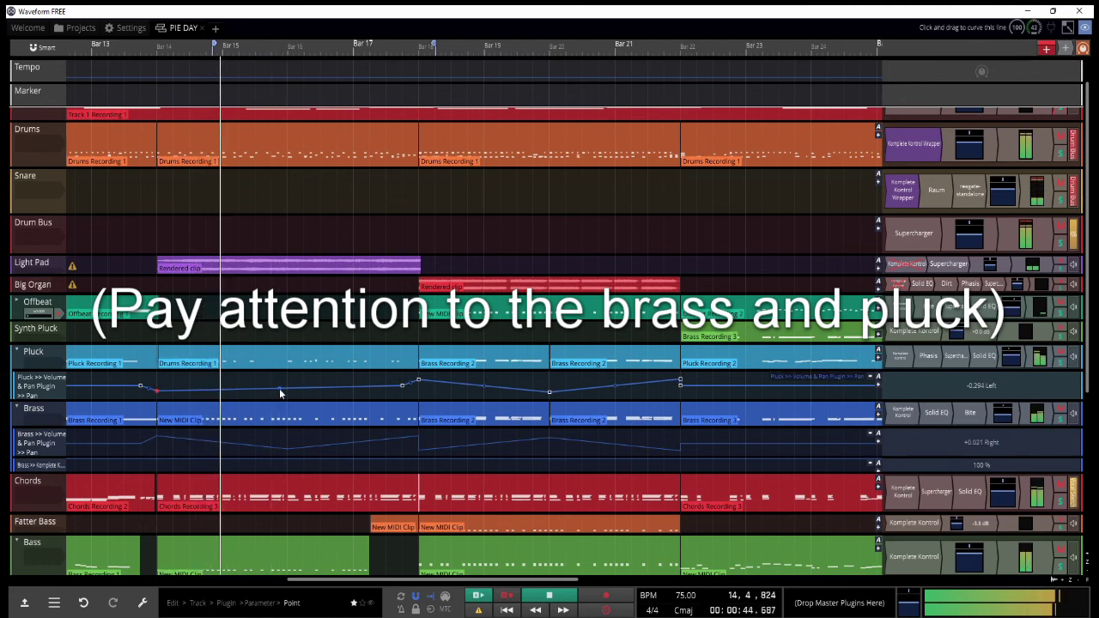
Step: Shape the Pluck track's pan automation by moving the point near bar 16 to +0.217 Right and lowering the point near bar 18
left_click_drag(286, 392, 288, 385)
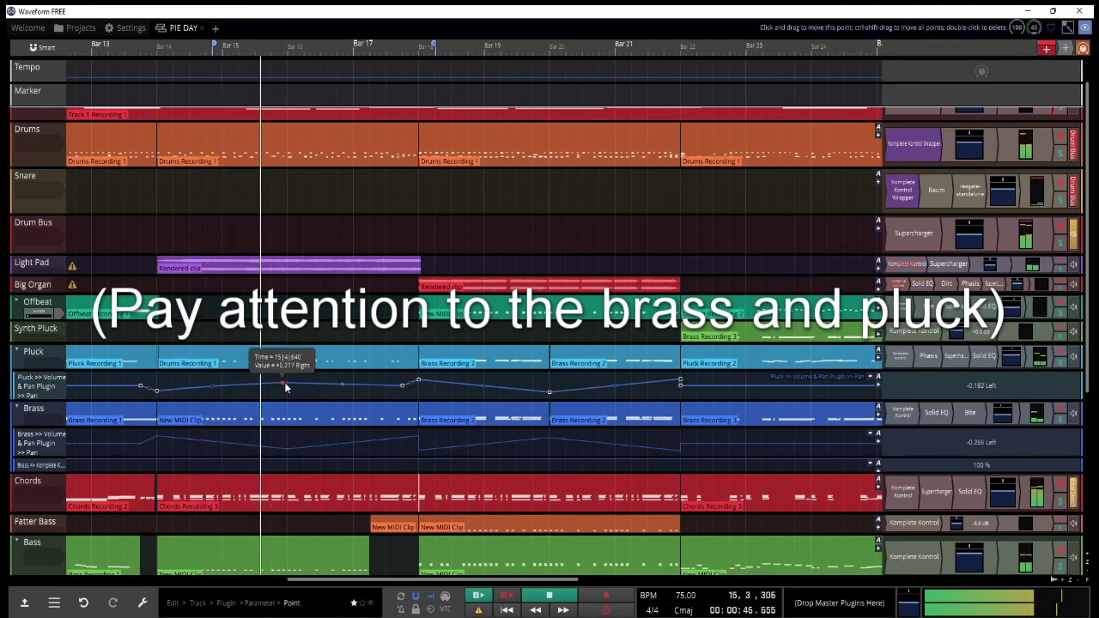
left_click_drag(418, 380, 396, 390)
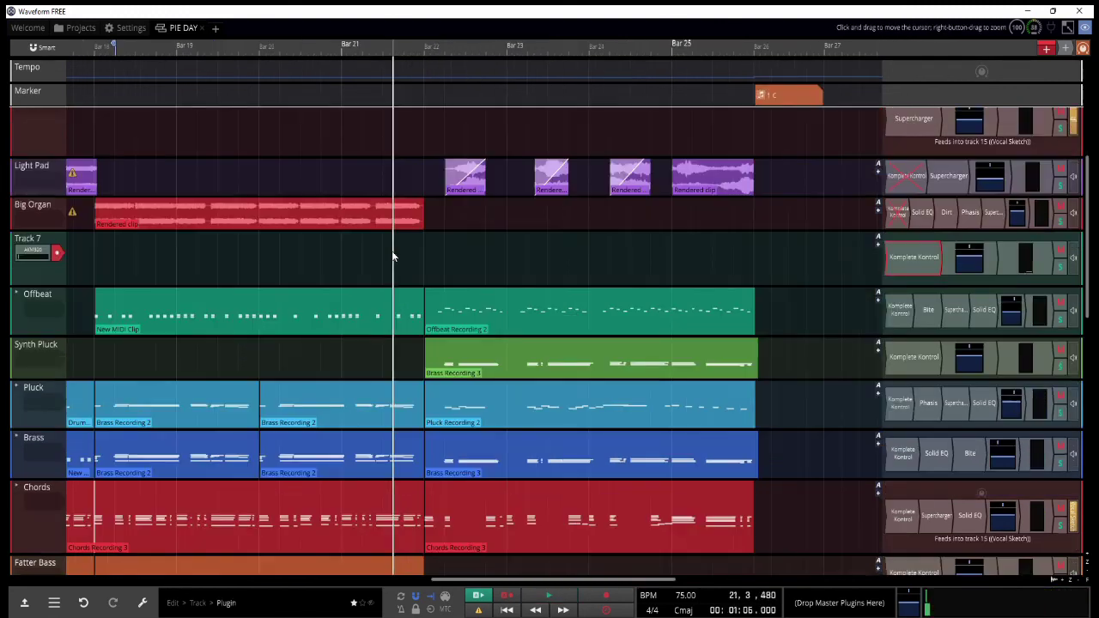
Step: Record a new part on Track 7 from bar 21, beat 3, and stop the recording
key("r")
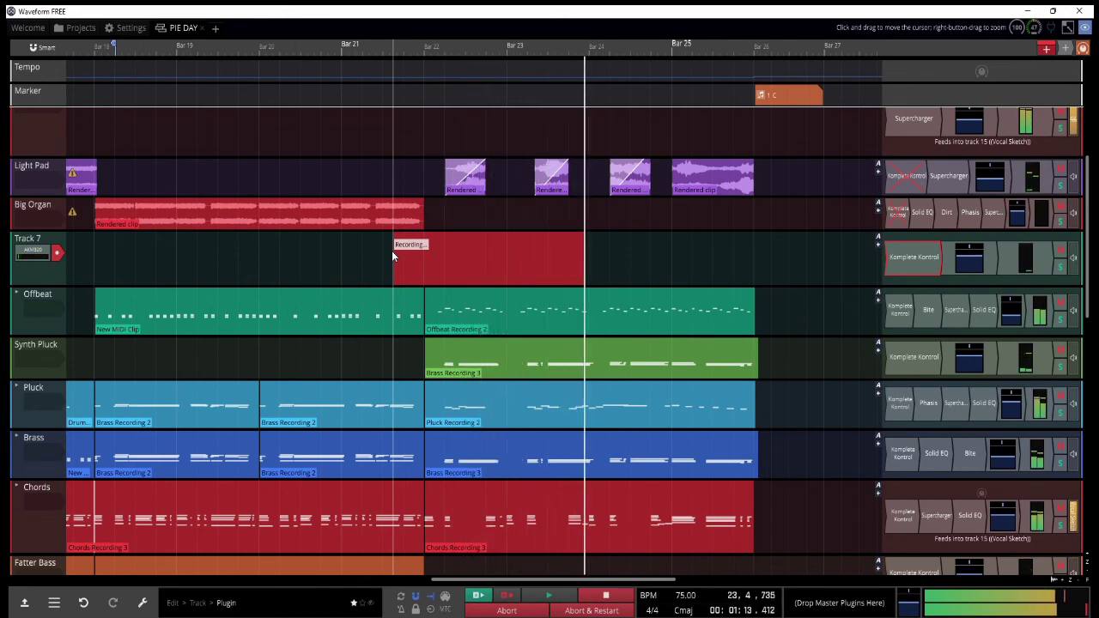
key("space")
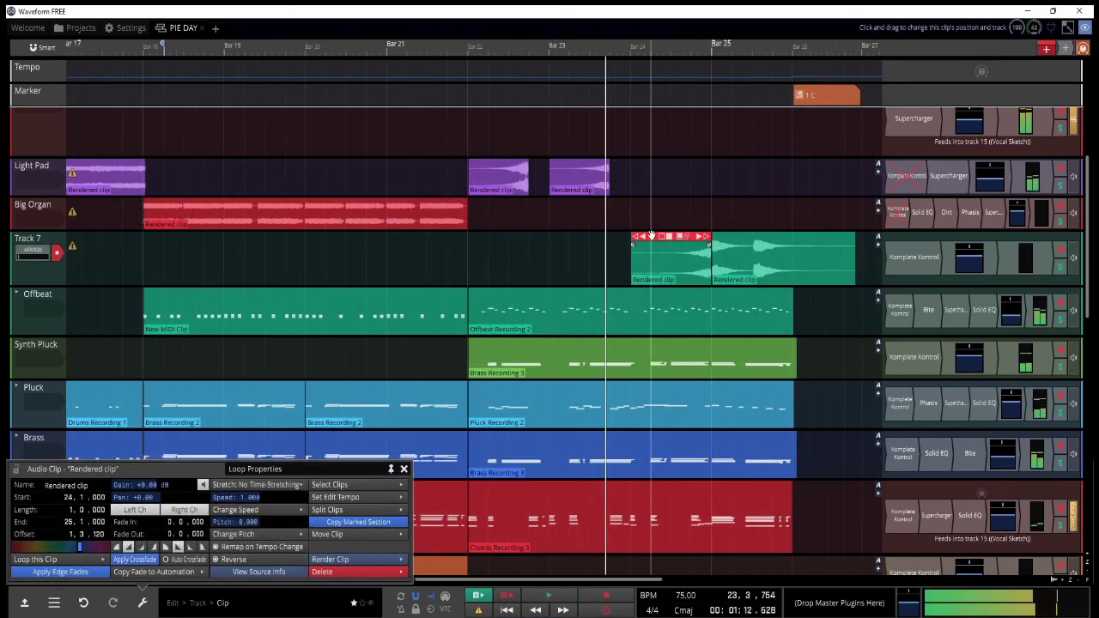
Step: Move the rendered clip at bar 24 from Track 7 up to the Light Pad track, split it, and edit the rendered clip at bar 25
left_click_drag(652, 235, 652, 176)
key("slash")
right_click(724, 234)
left_click(635, 399)
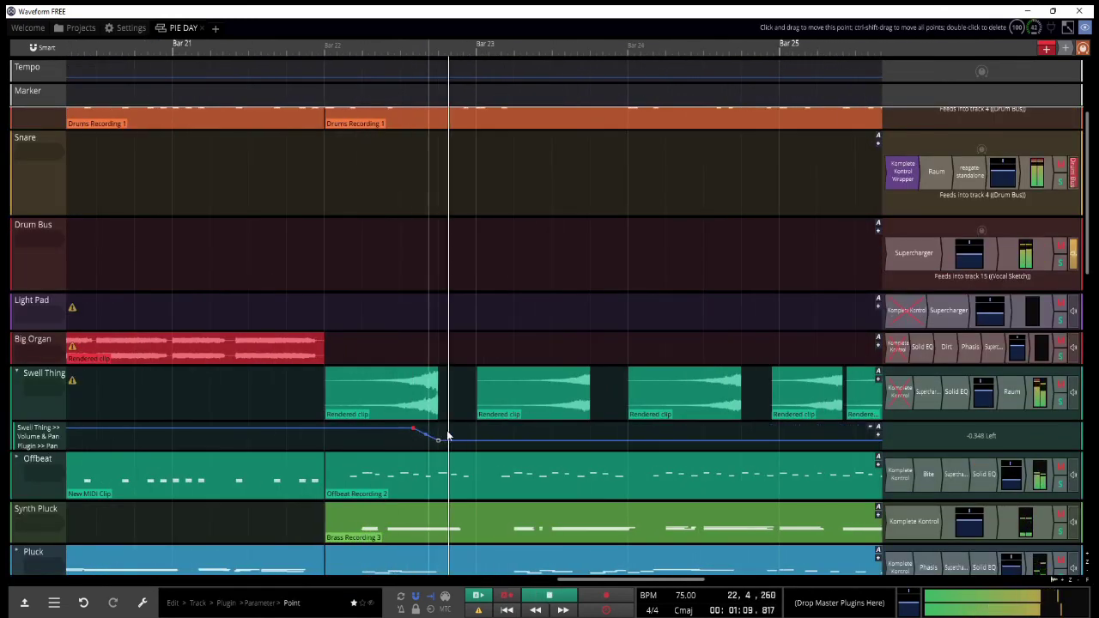
Step: Raise the Swell Thing track's pan automation at the end of the rendered clip that starts at bar 23
left_click_drag(591, 441, 590, 432)
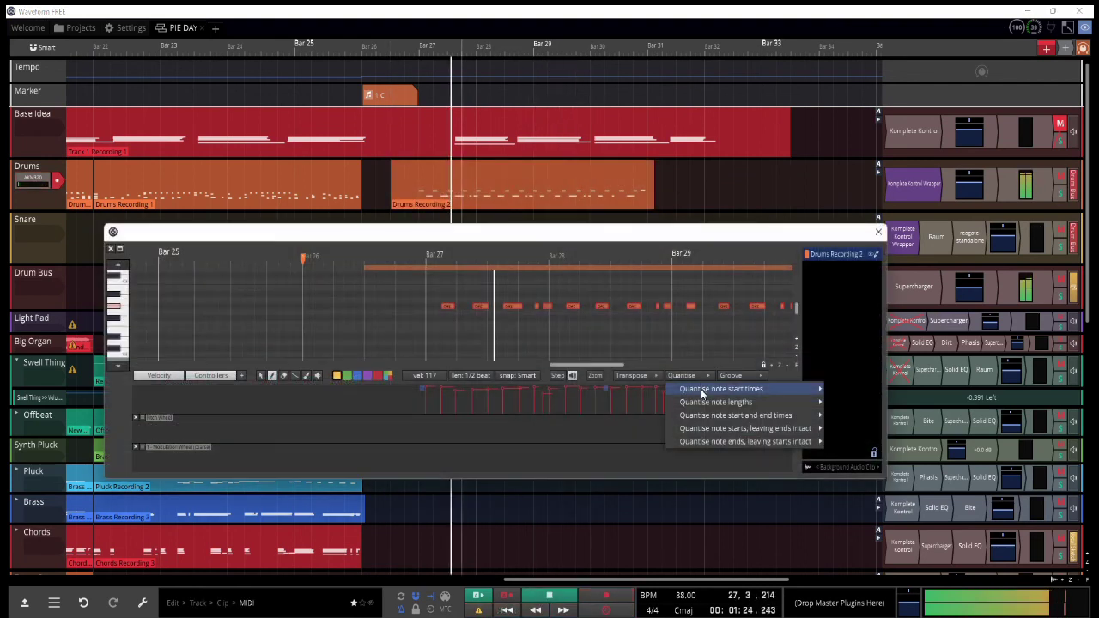
Step: Quantise the note start times in the Drums Recording 2 clip
mouse_move(702, 392)
left_click(859, 288)
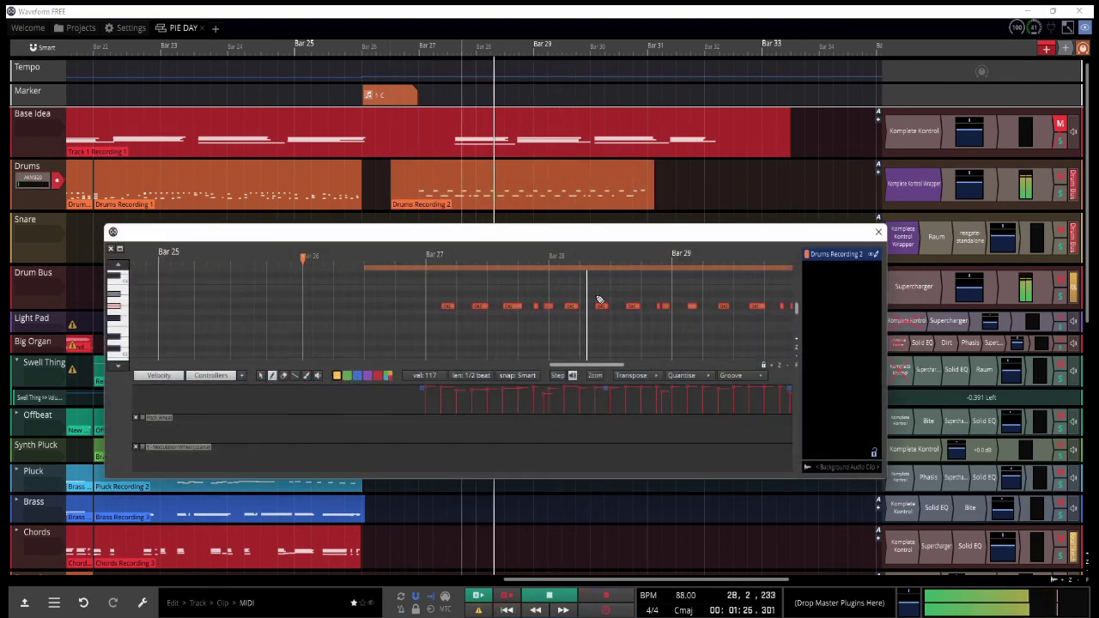
scroll(558, 313, "up", 2)
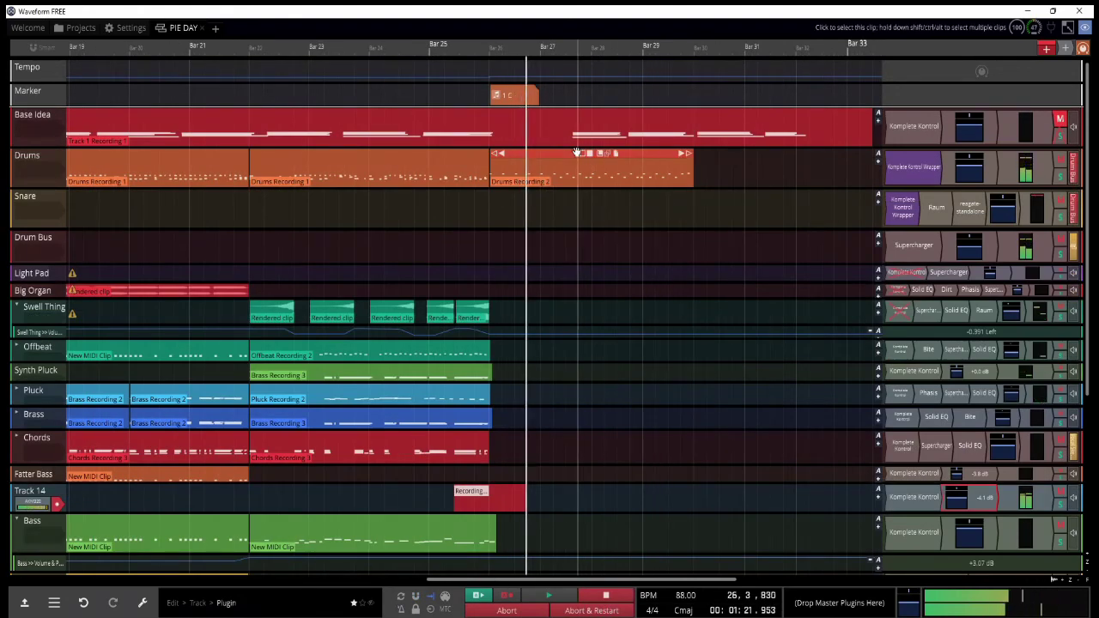
Step: Duplicate the Drums Recording 2 clip to bar 30 and add drum notes at the end of bar 33 in the copy
left_click(601, 153)
scroll(590, 225, "down", 2)
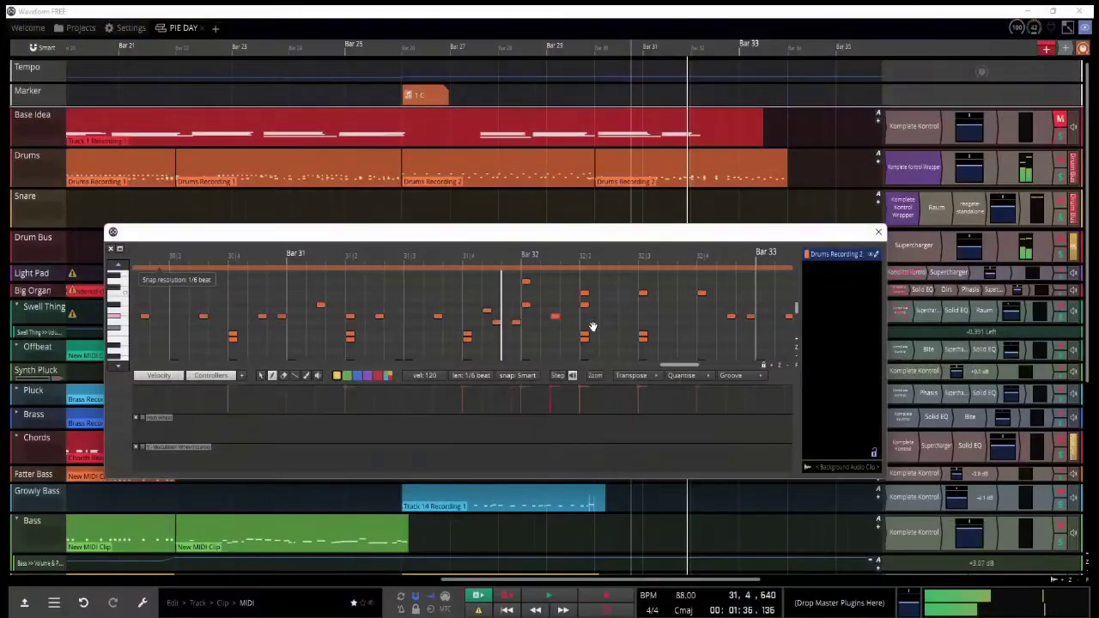
scroll(592, 326, "up", 3)
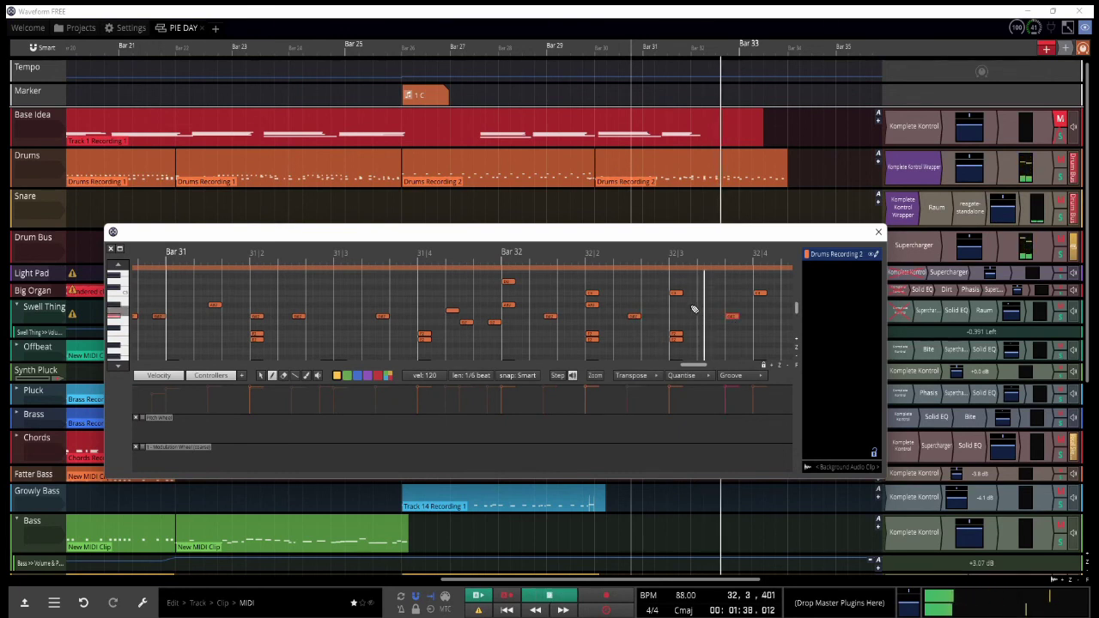
scroll(693, 309, "down", 2)
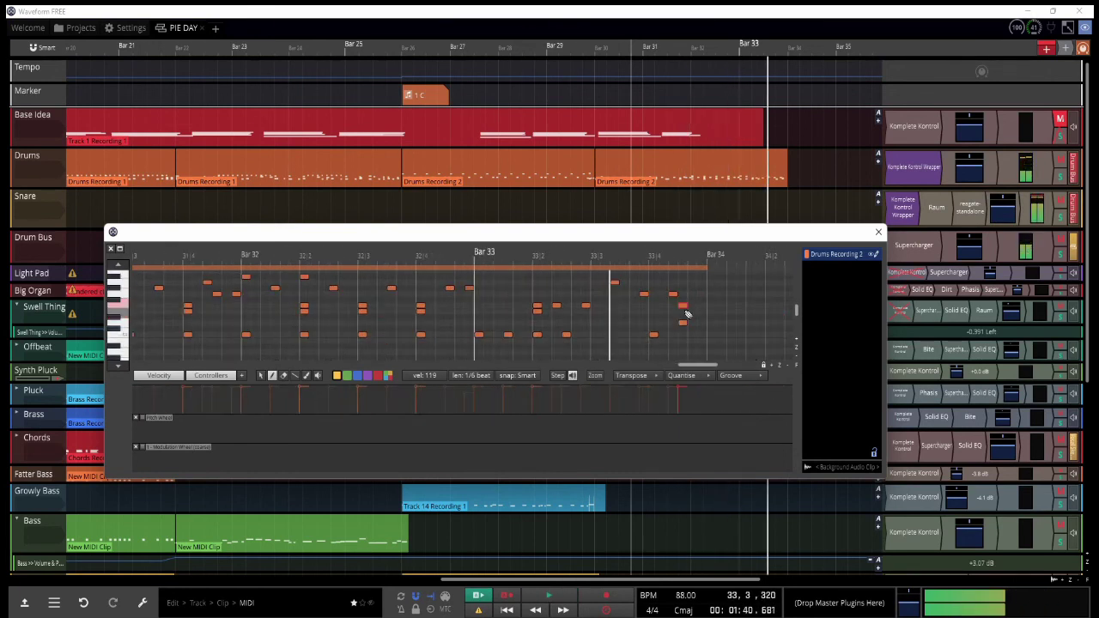
left_click(702, 312)
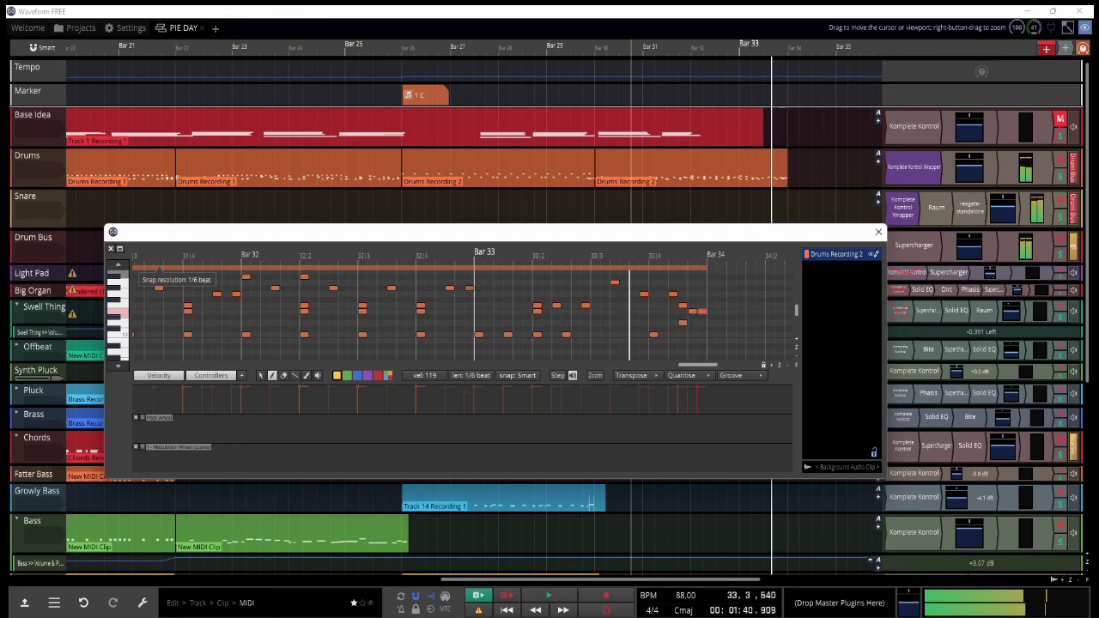
left_click_drag(630, 255, 488, 255)
left_click(878, 231)
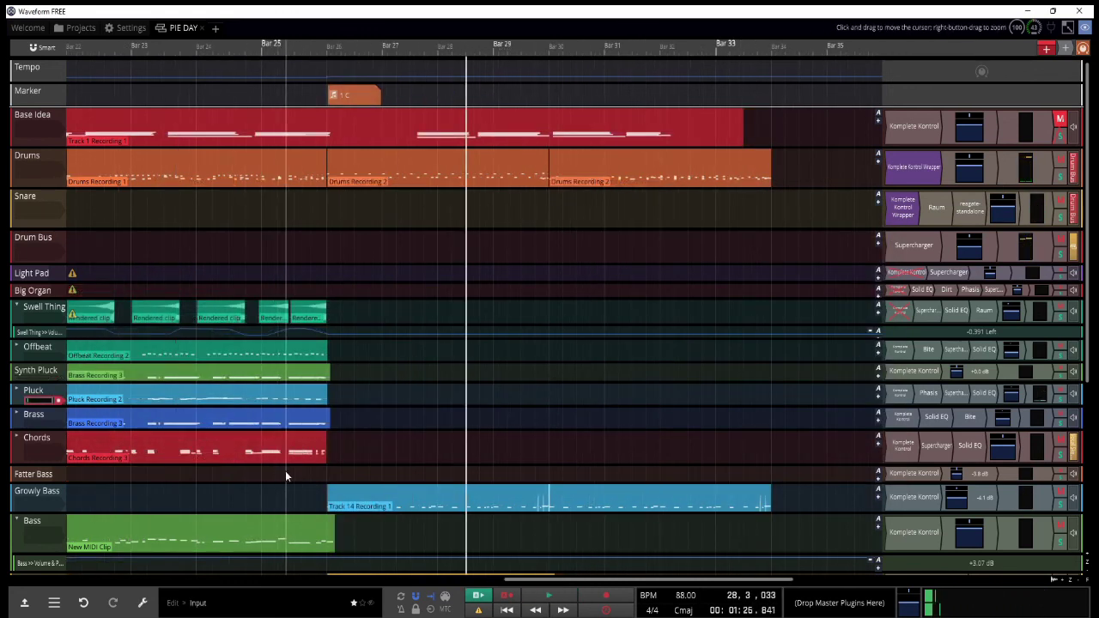
Step: Record a new MIDI part on the armed Pluck track starting in bar 25, and stop the recording
left_click(287, 470)
key("r")
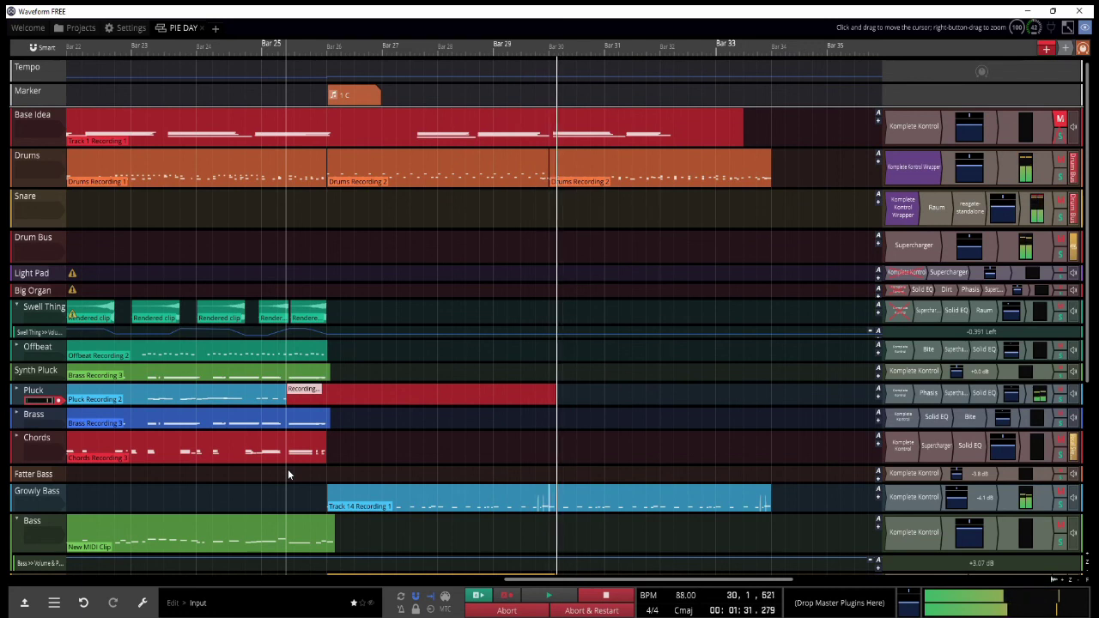
key("space")
scroll(506, 391, "up", 3)
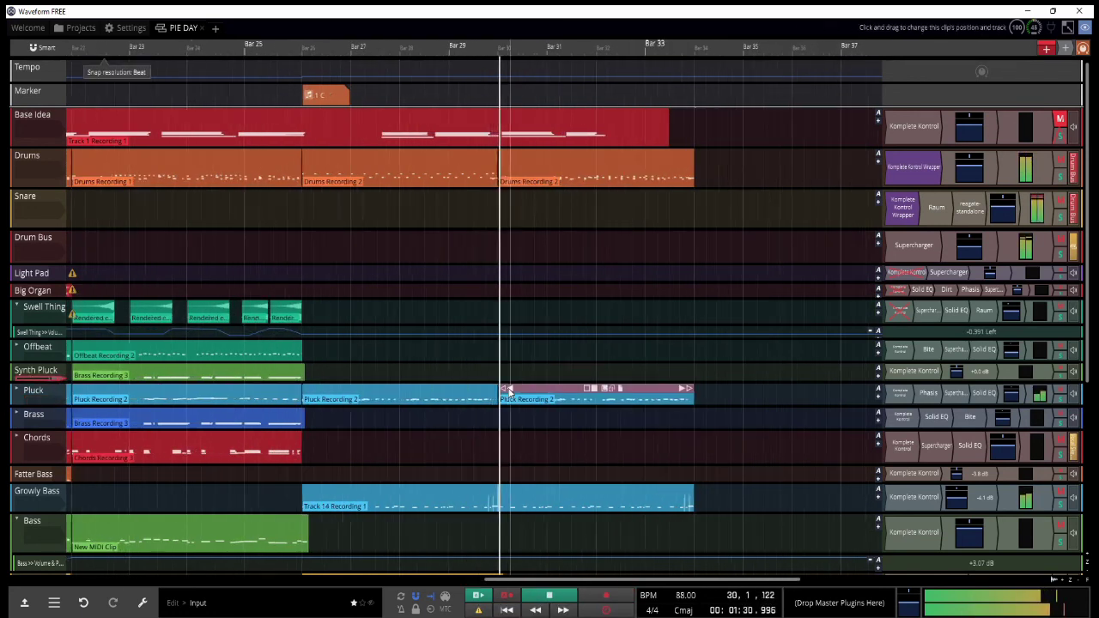
scroll(506, 390, "up", 3)
Step: Assign the AKM320 MIDI input to the Swell Thing track and record a new swell part on it
left_click(455, 368)
key("space")
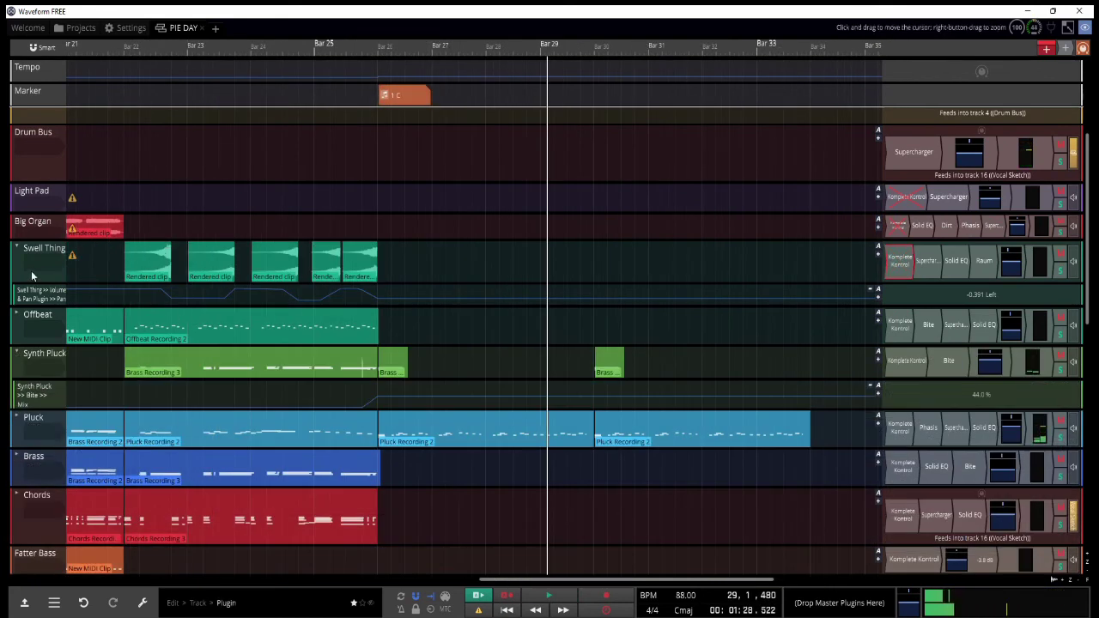
left_click(31, 270)
left_click(53, 357)
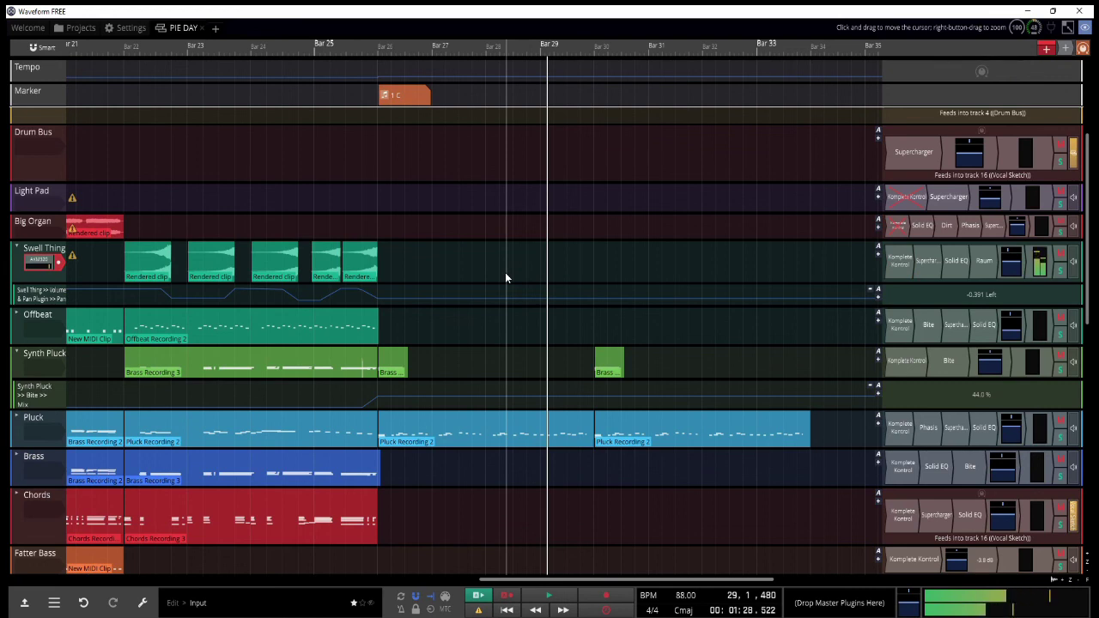
key("r")
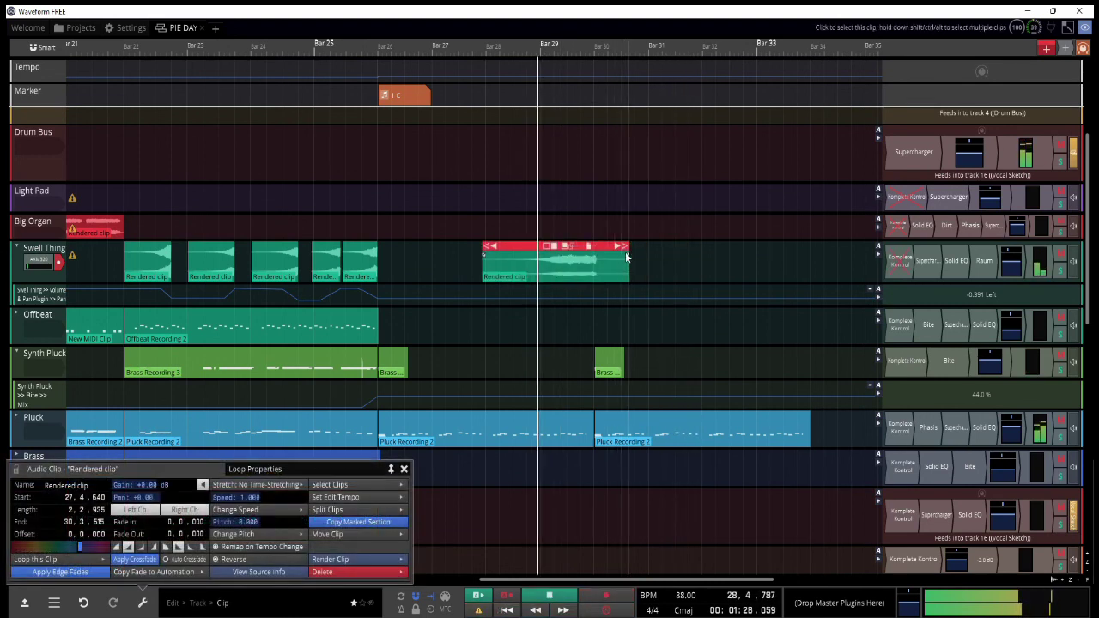
Step: Trim the end of the new rendered swell clip to bar 30 and add a pan automation point at its start
left_click_drag(628, 255, 593, 255)
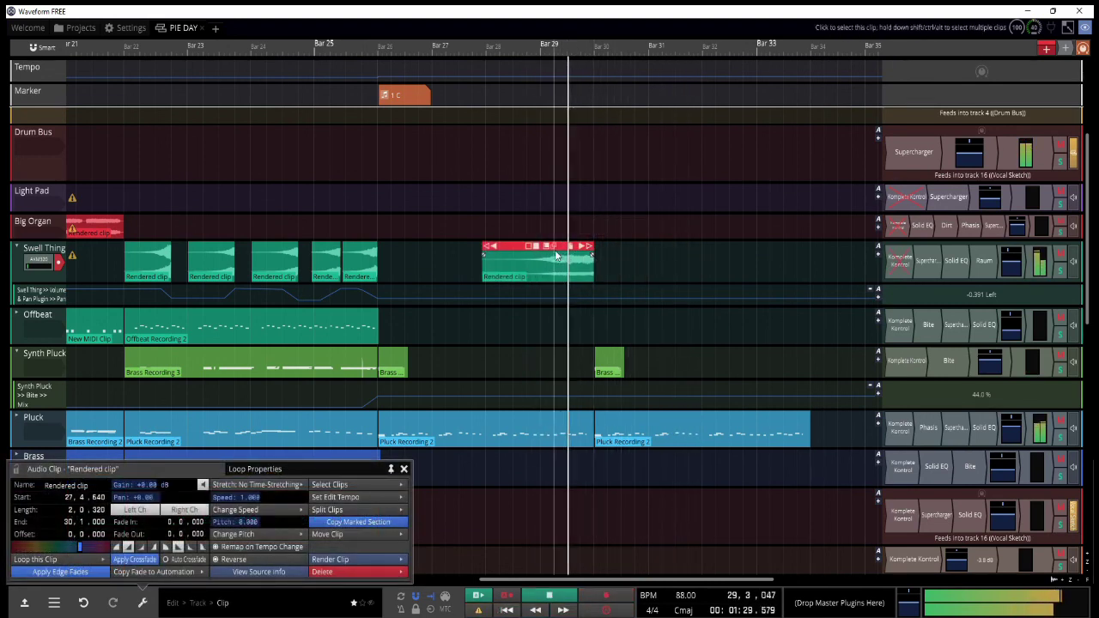
left_click(484, 299)
left_click(485, 299)
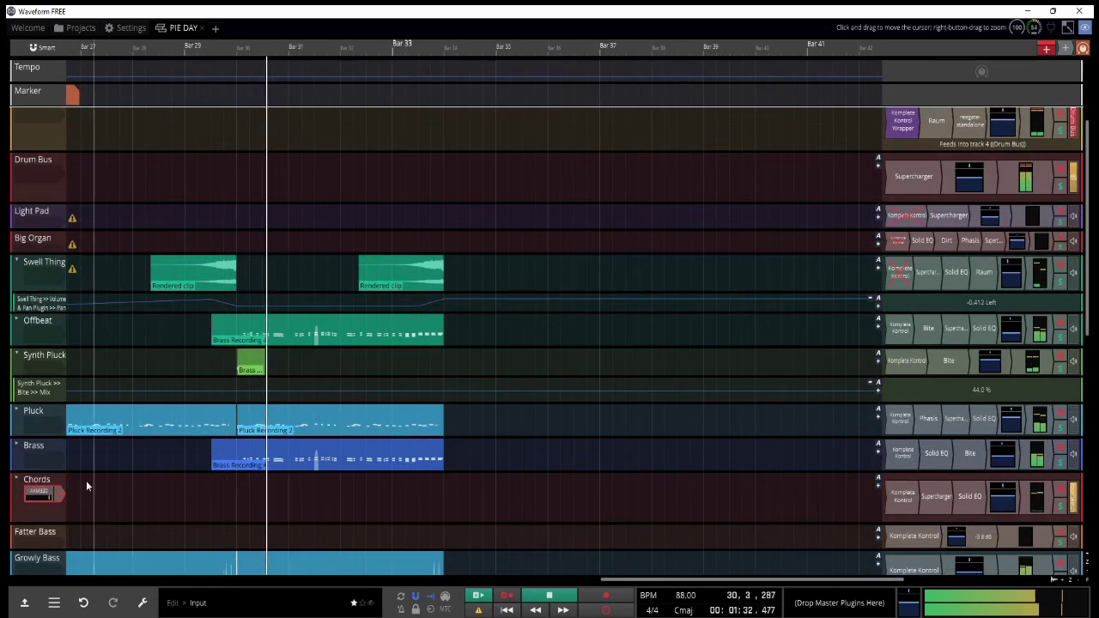
Step: Arm the Chords track, record a new part from bar 29, beat 3, and stop the recording
left_click(54, 495)
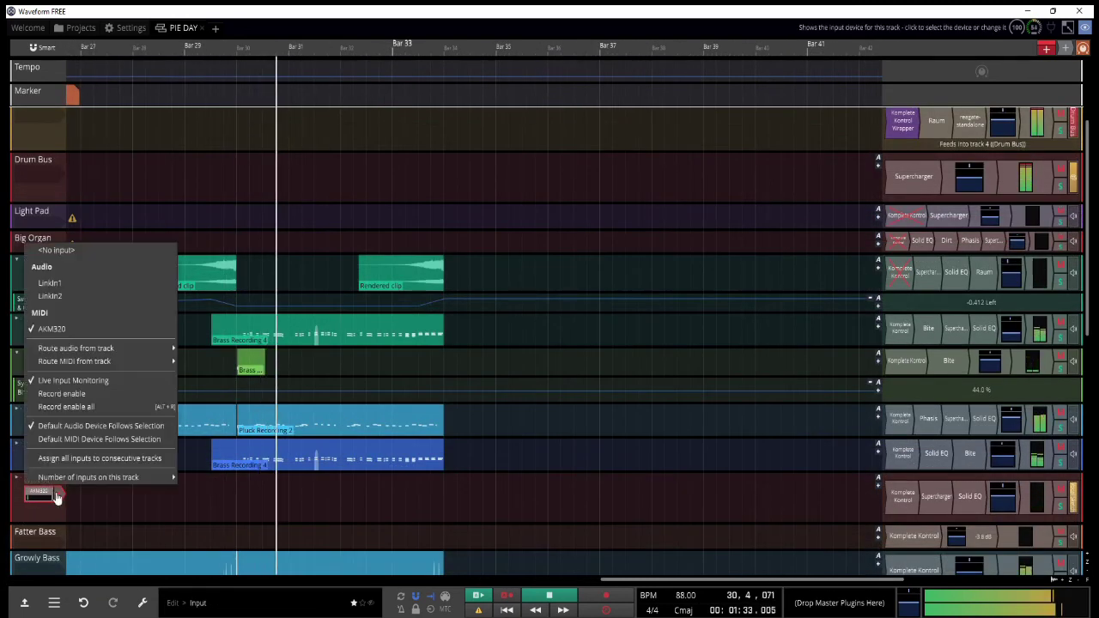
left_click(54, 496)
key("space")
left_click(209, 504)
key("r")
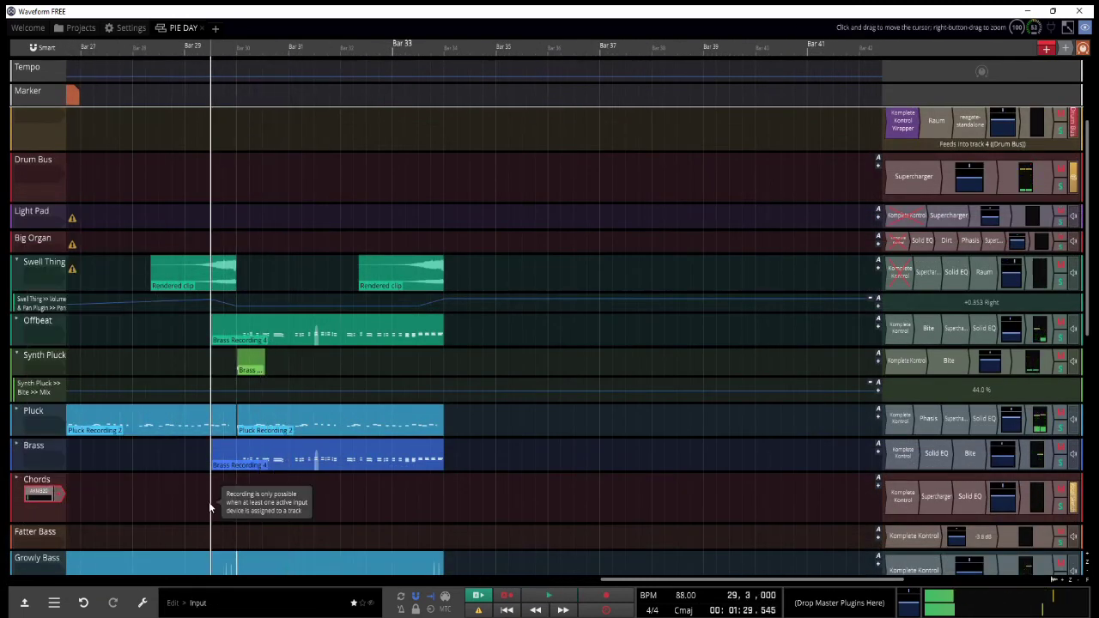
left_click(59, 495)
key("r")
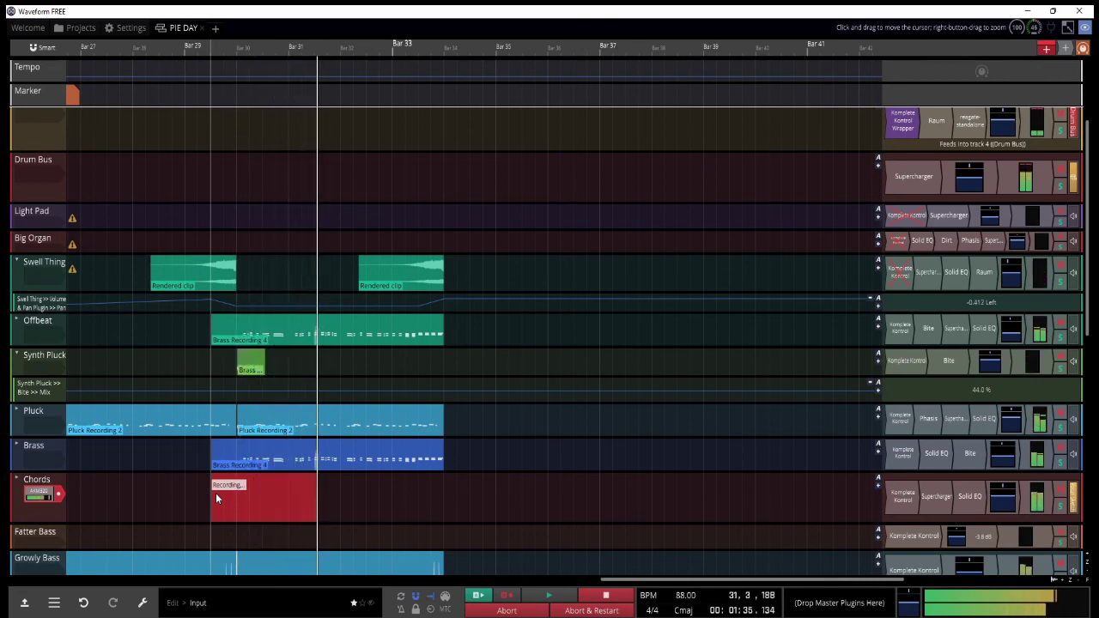
key("space")
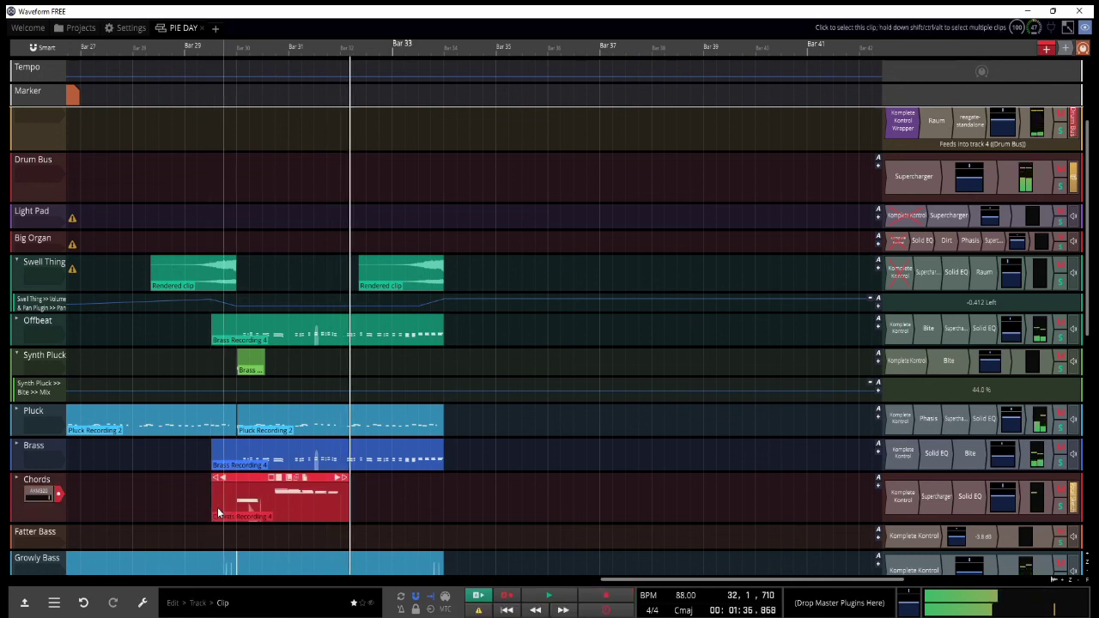
Step: Split the new Chords clip at bar 30 and delete the portion before it
key("space")
key("/")
left_click(225, 500)
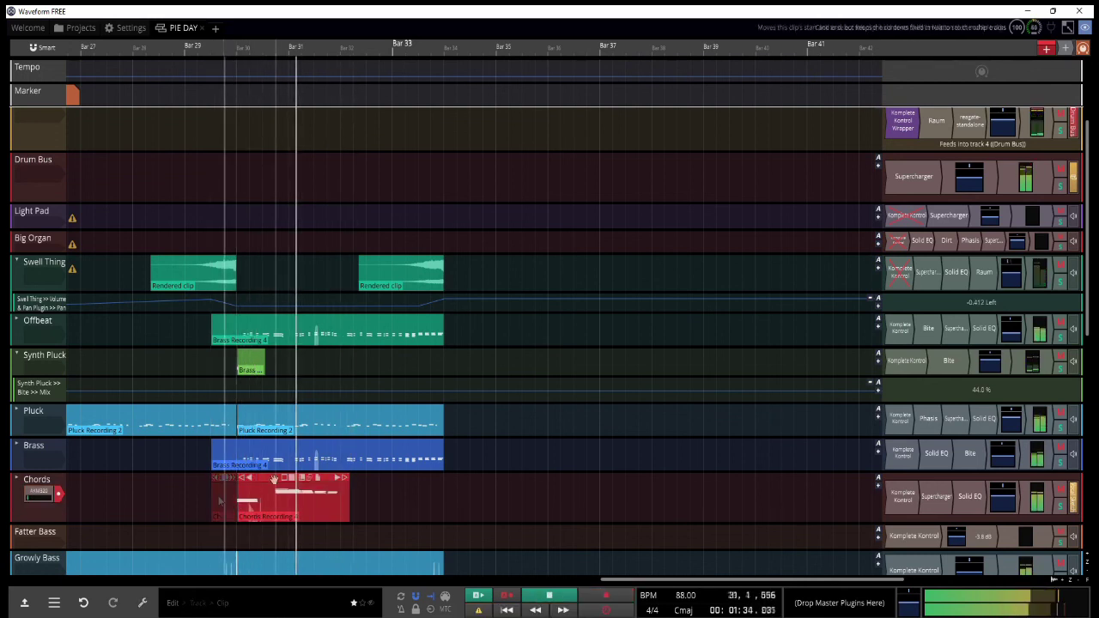
key("Delete")
Step: Split the remaining Chords clip at bar 30, beat 4, and move its second part to the Synth Pluck track
key("/")
left_click(297, 482)
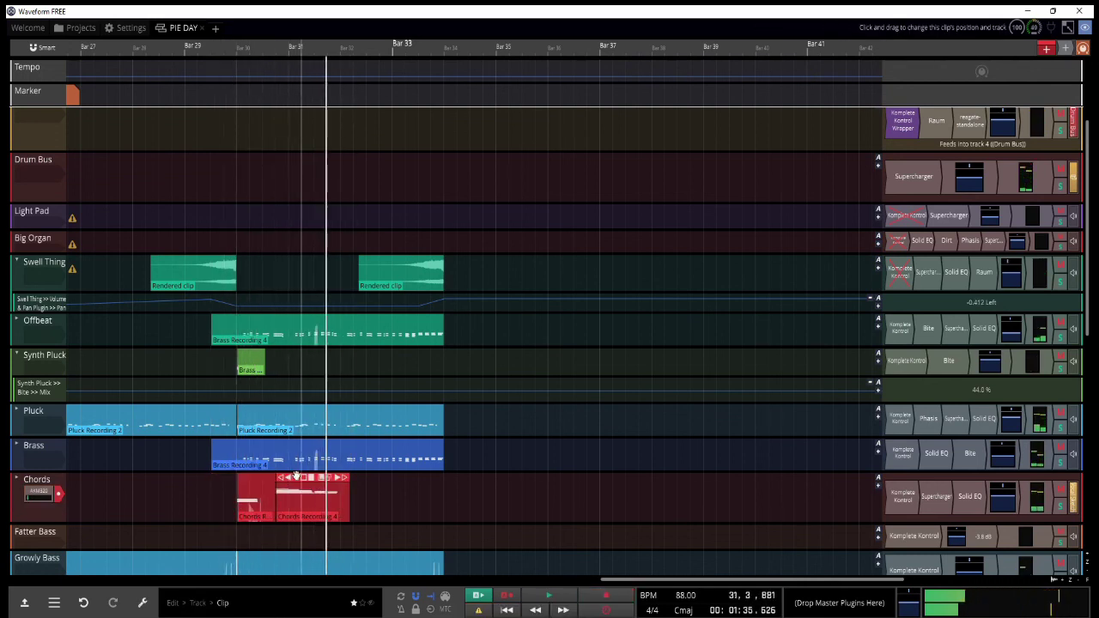
left_click_drag(297, 481, 296, 360)
Step: Transpose the moved Synth Pluck clip down one octave and play it back from bar 30, beat 4
left_click(273, 297)
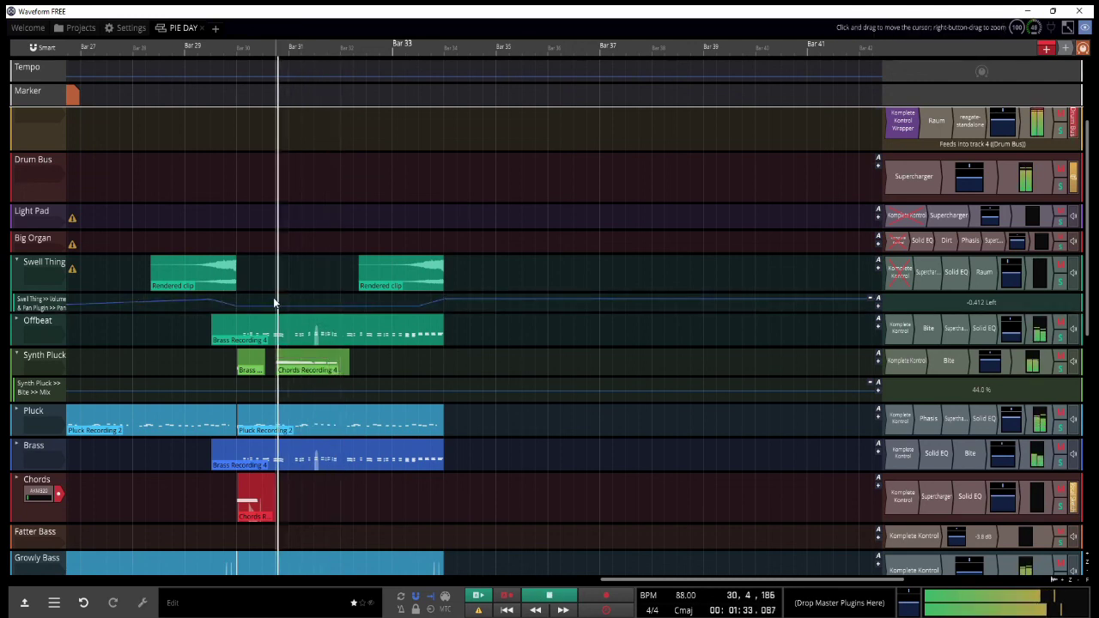
left_click(295, 354)
key("shift+Down")
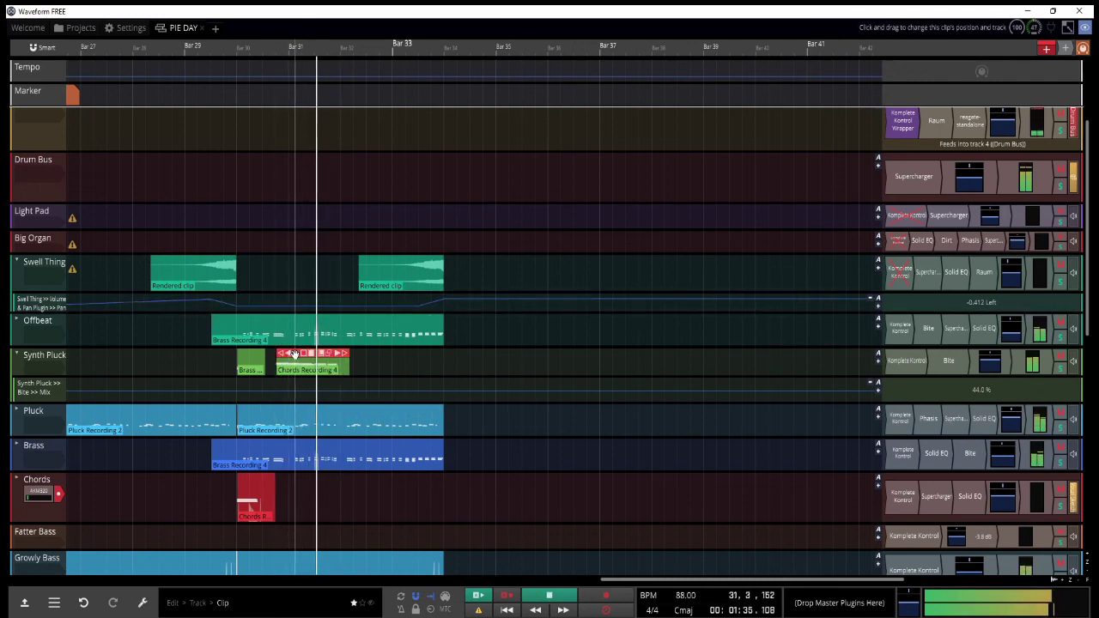
key("space")
left_click(270, 301)
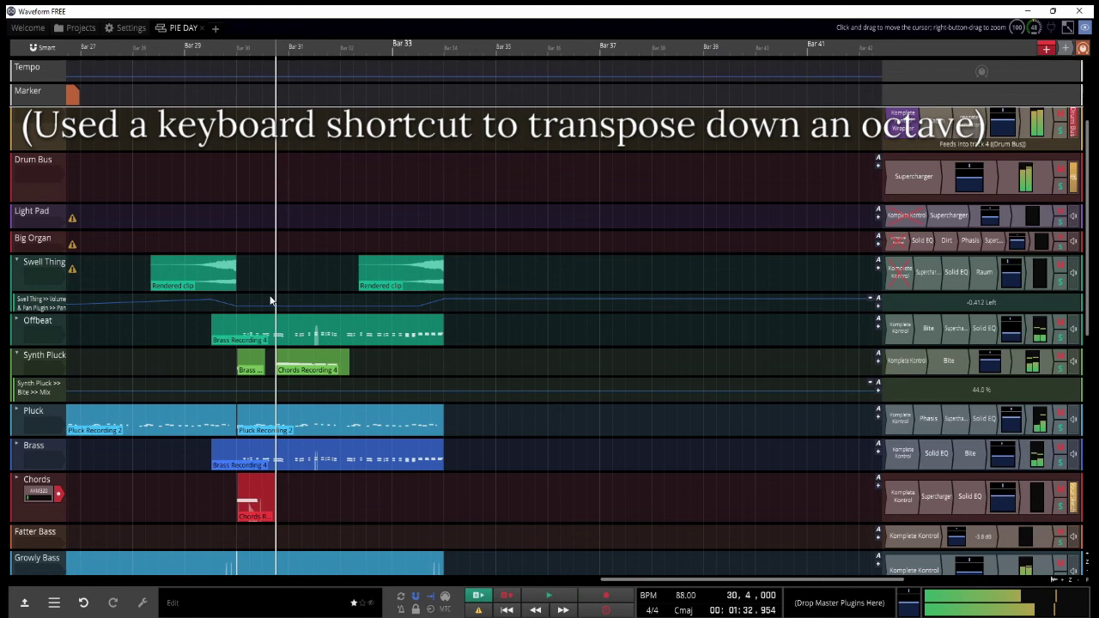
key("space")
Step: Copy the short Chords clip from bar 30 to bar 32 on the same track
left_click(253, 482)
key("ctrl+v")
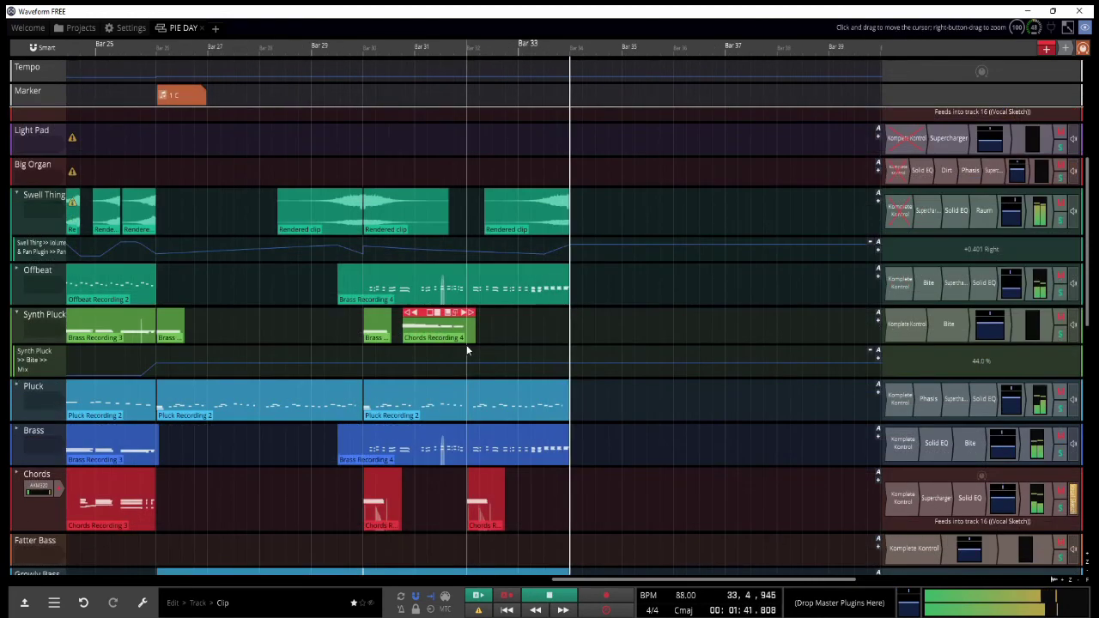
Step: Stop playback, place the playhead at bar 32, and start recording another Chords part
left_click(467, 350)
key("space")
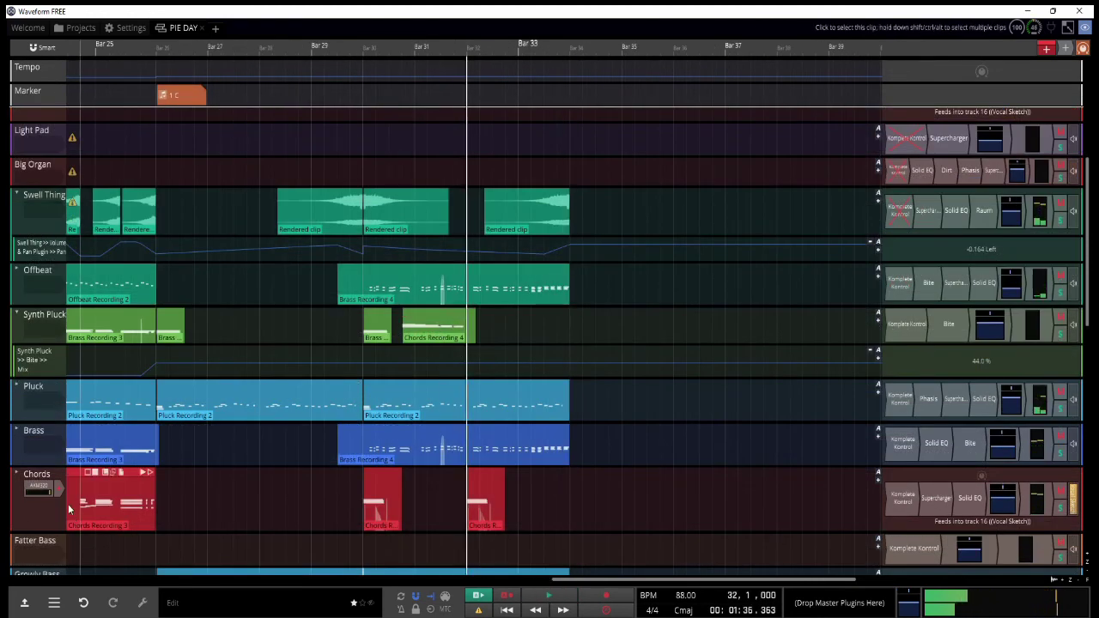
key("r")
Step: Close the properties pane and play the arrangement from bar 13
left_click(408, 462)
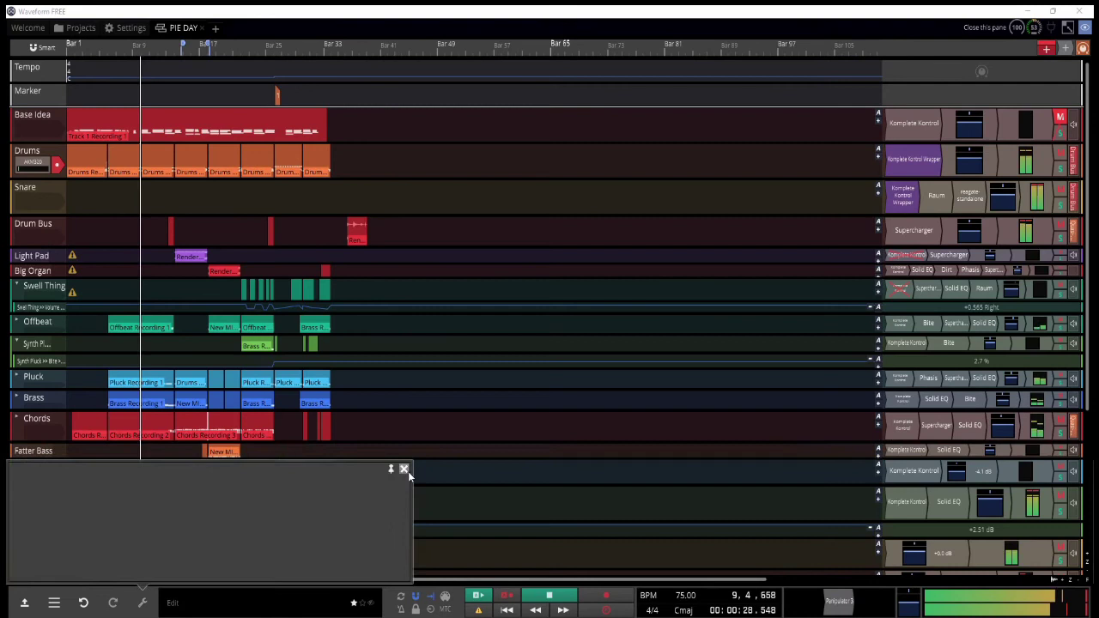
left_click(404, 469)
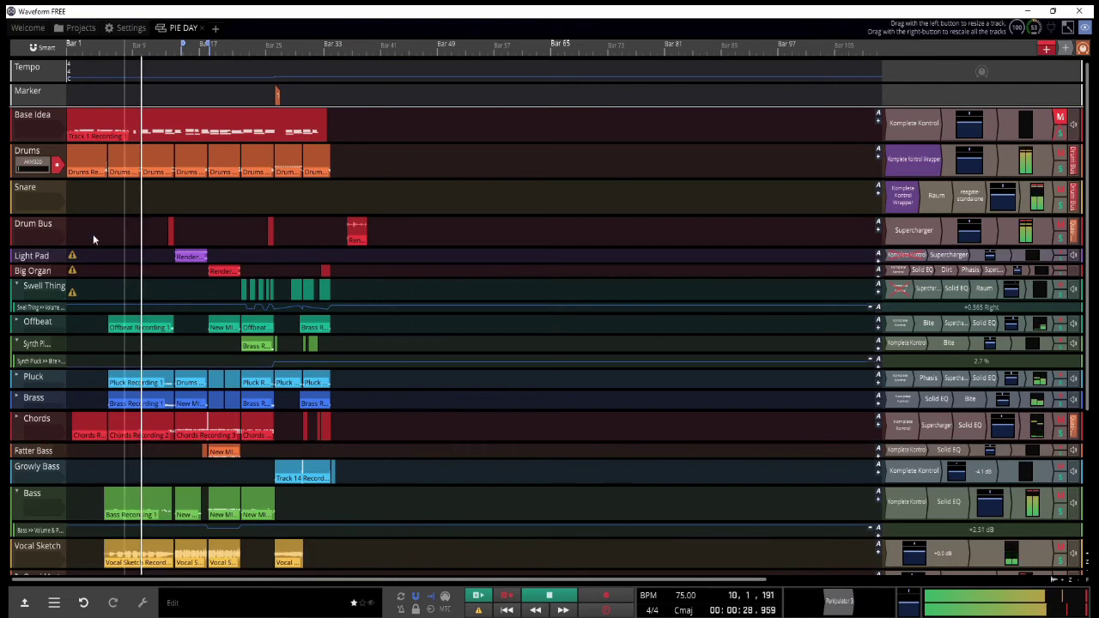
scroll(110, 227, "up", 3)
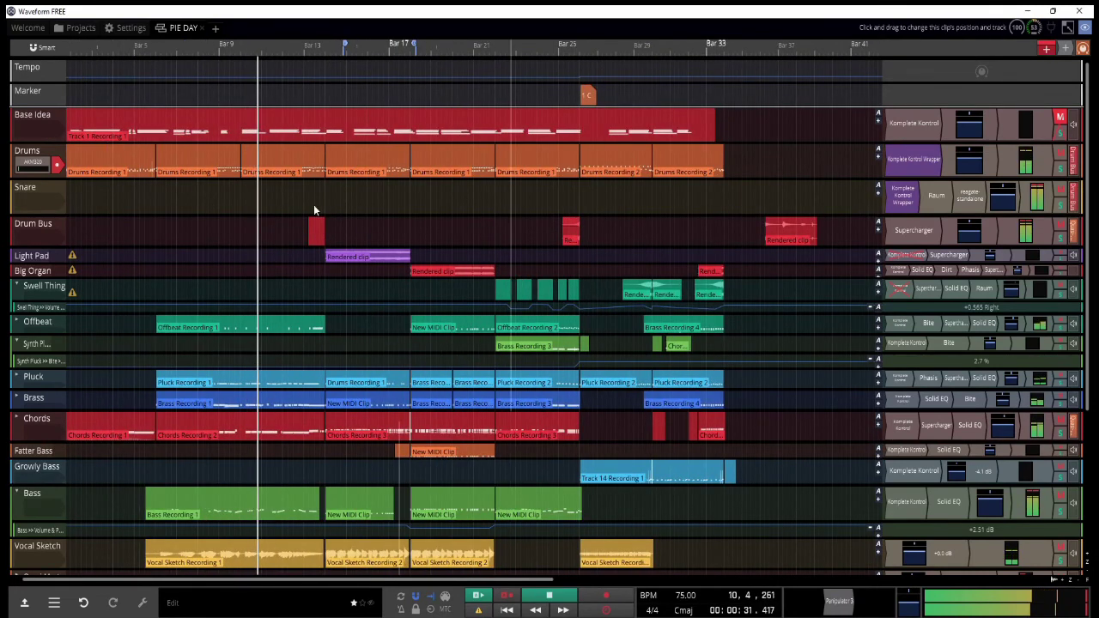
left_click(313, 206)
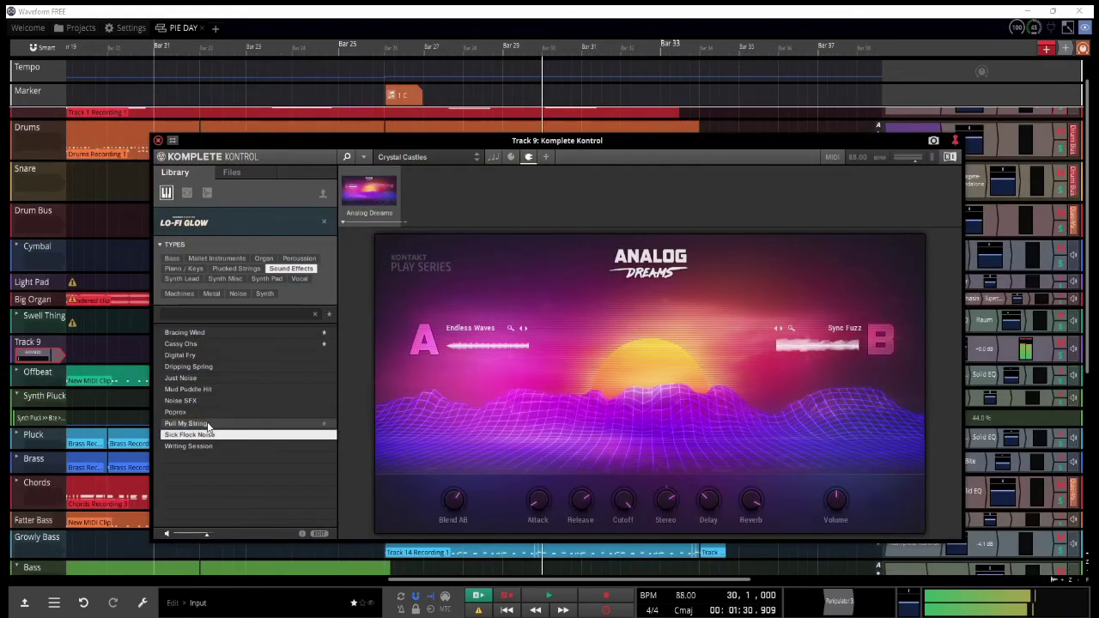
Step: Audition the Lo-Fi Glow sound effects Pull My String, Poprox, Noise SFX, Mud Puddle Hit and Just Noise for Track 9
left_click(208, 423)
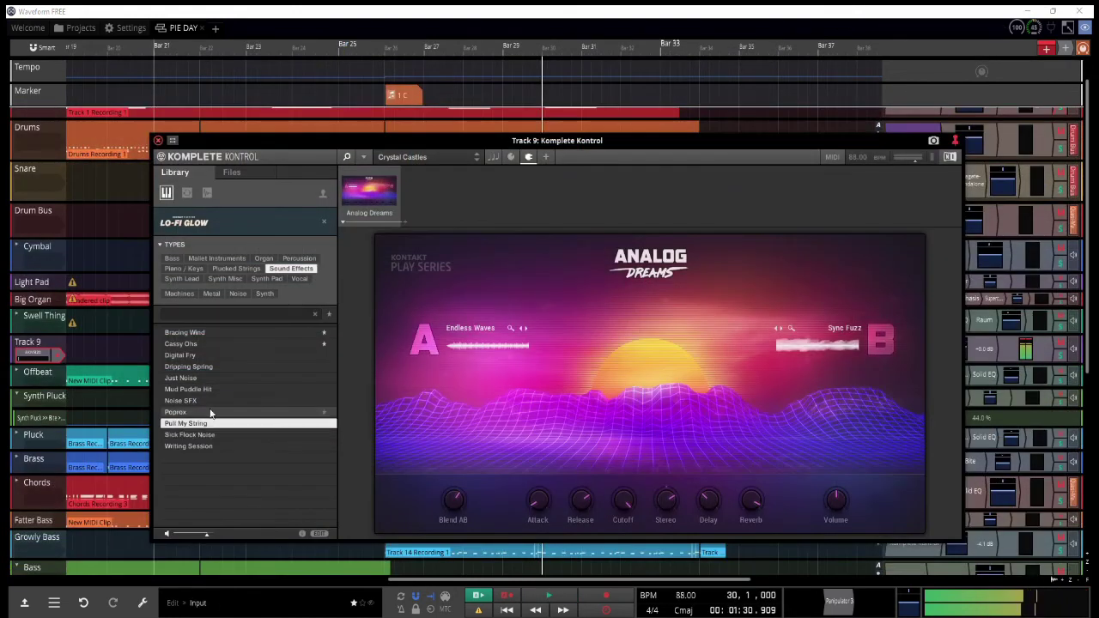
left_click(210, 413)
left_click(210, 401)
left_click(210, 390)
left_click(209, 378)
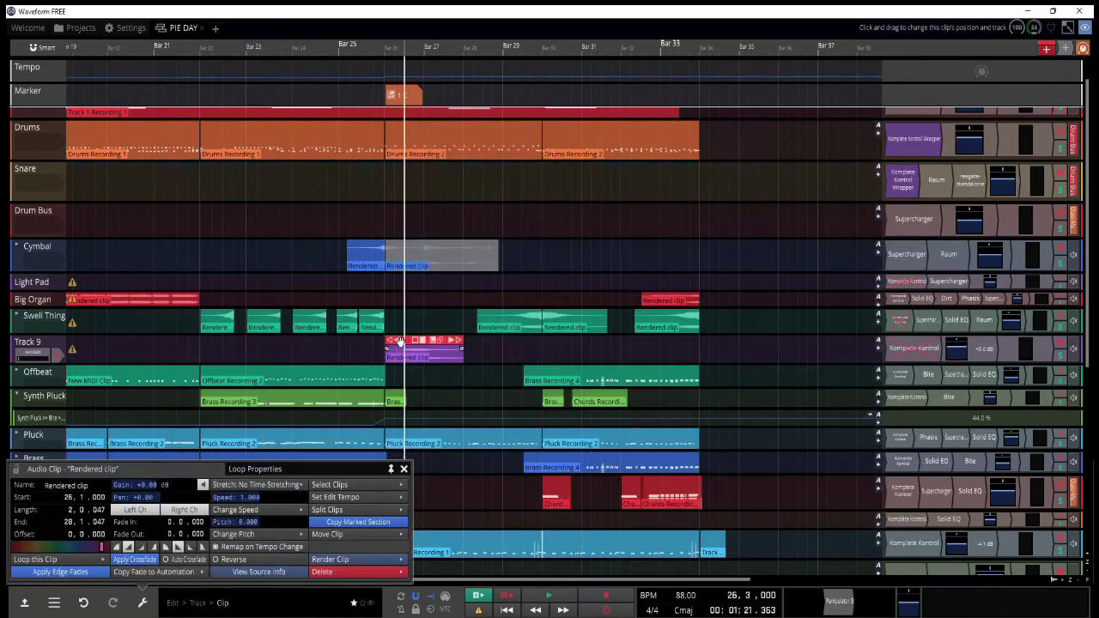
Step: Shift the rendered clip at bar 26 on Track 9 earlier and play it back between adjustments
right_click(404, 344)
key("Escape")
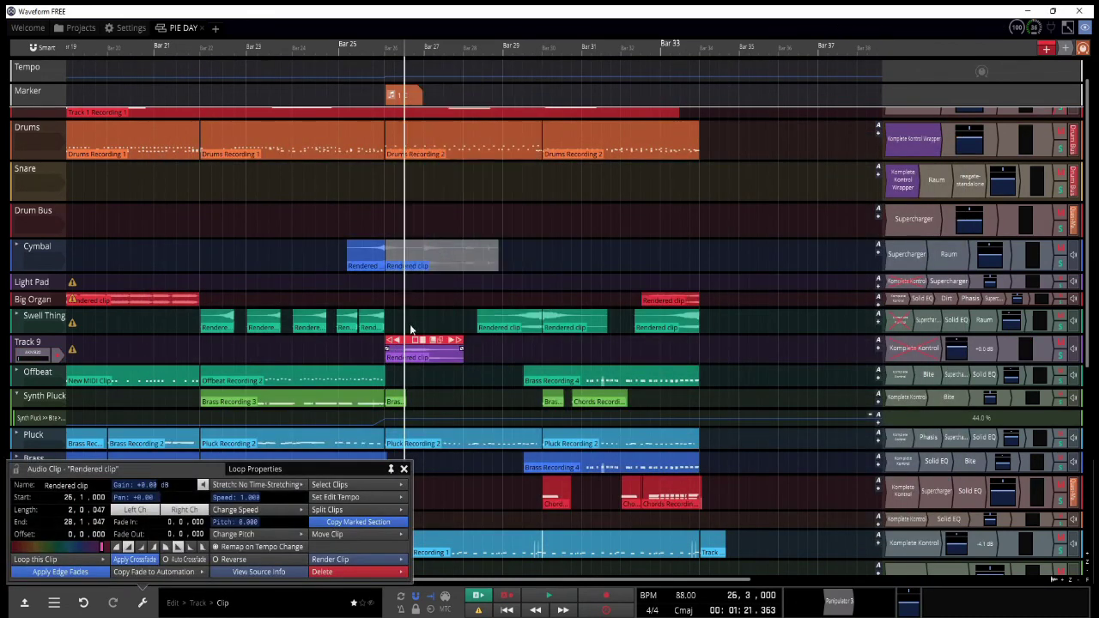
left_click_drag(406, 341, 382, 357)
key("space")
left_click_drag(451, 352, 419, 351)
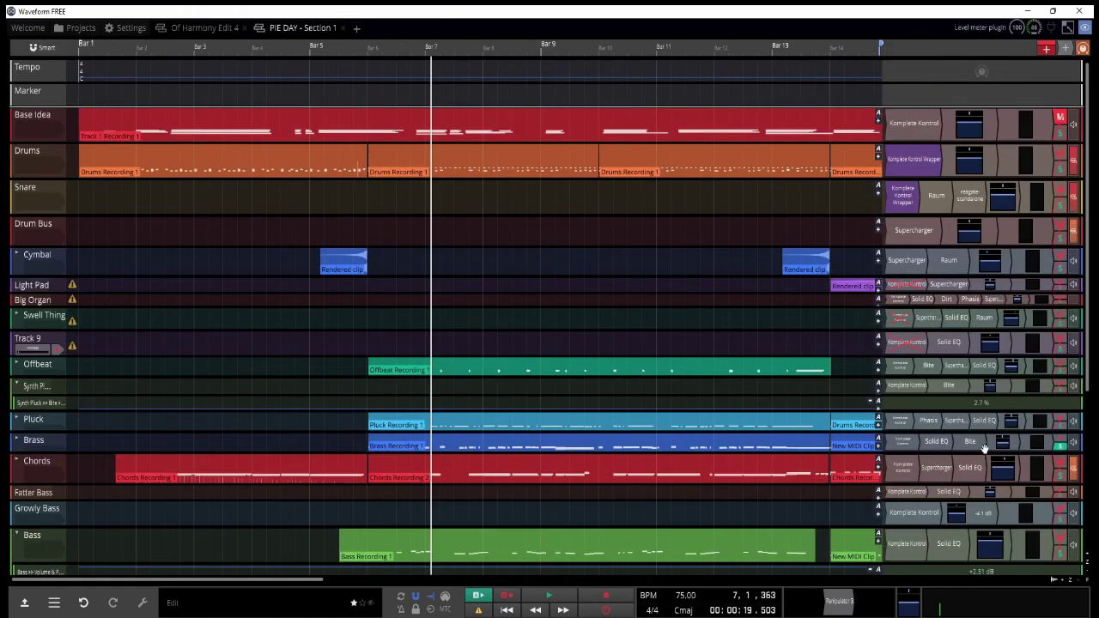
Step: During playback, set the Brass Solid EQ's LMF gain to about -8.8 dB and boost its HMF band with a higher frequency
double_click(939, 444)
key("space")
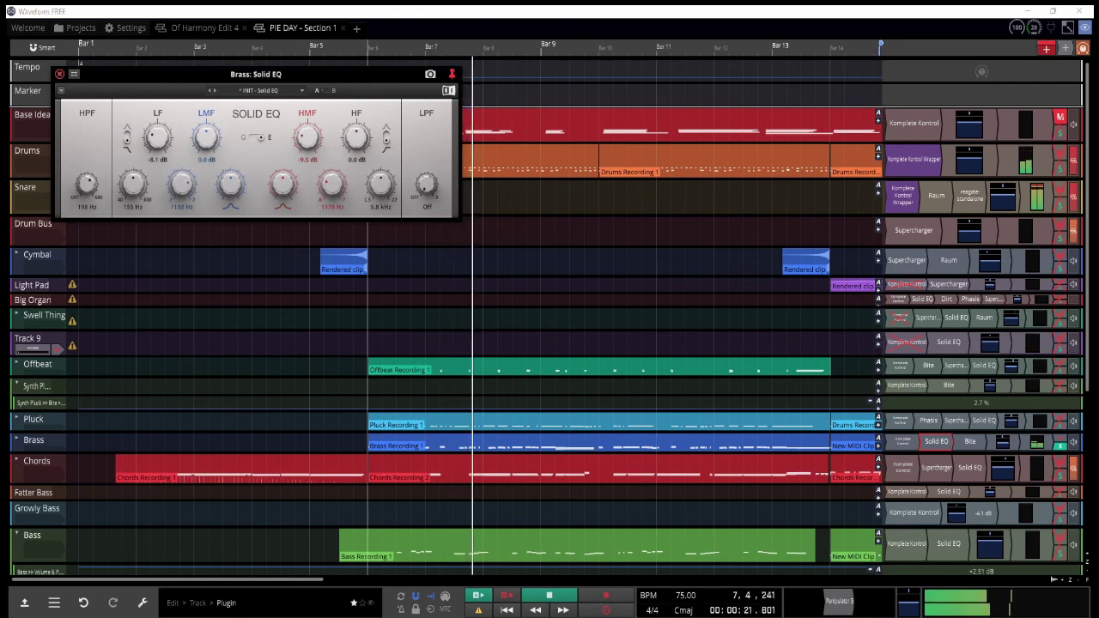
left_click_drag(197, 140, 198, 172)
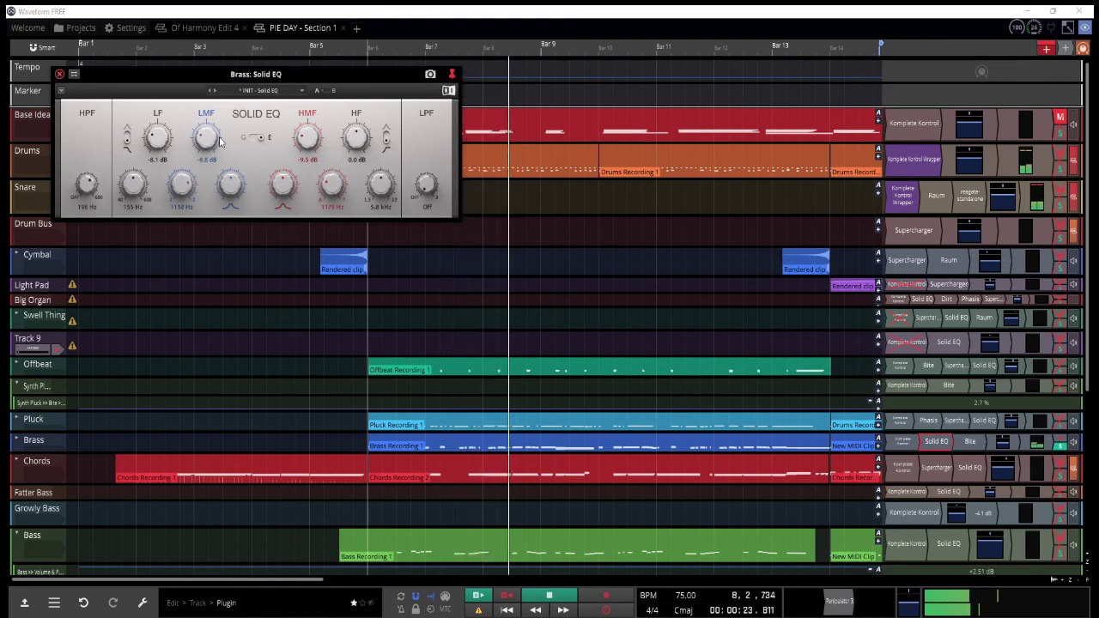
left_click_drag(306, 139, 306, 90)
left_click_drag(327, 191, 307, 125)
Step: Unsolo Brass with its automation lanes shown, set its Solid EQ HMF gain to about 13.3 dB, and continue playback around bar 17
left_click(16, 439)
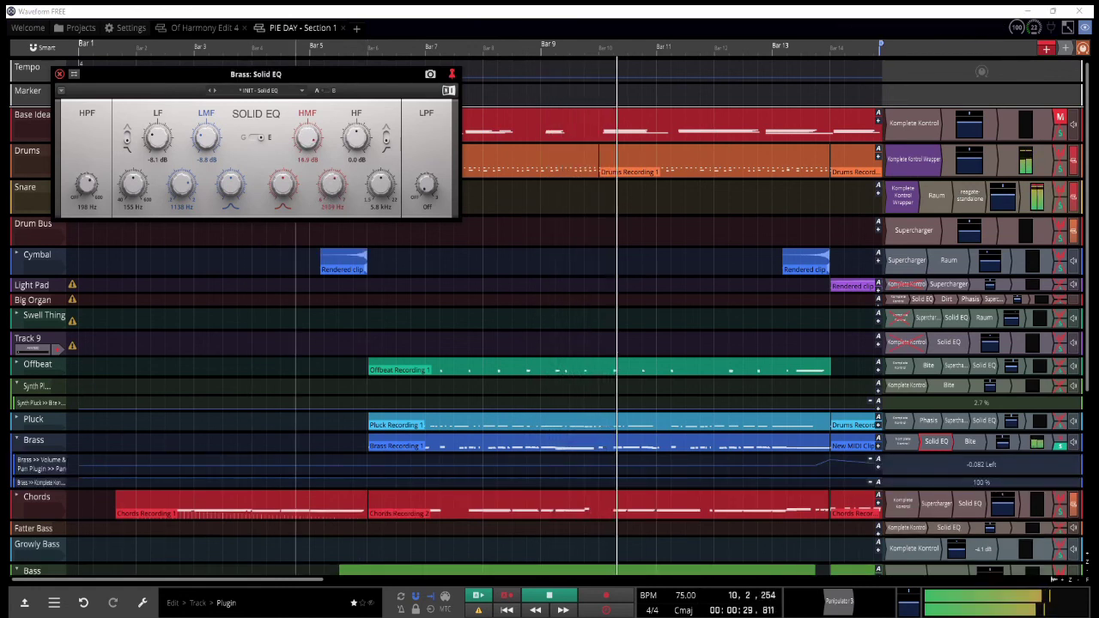
left_click(1060, 445)
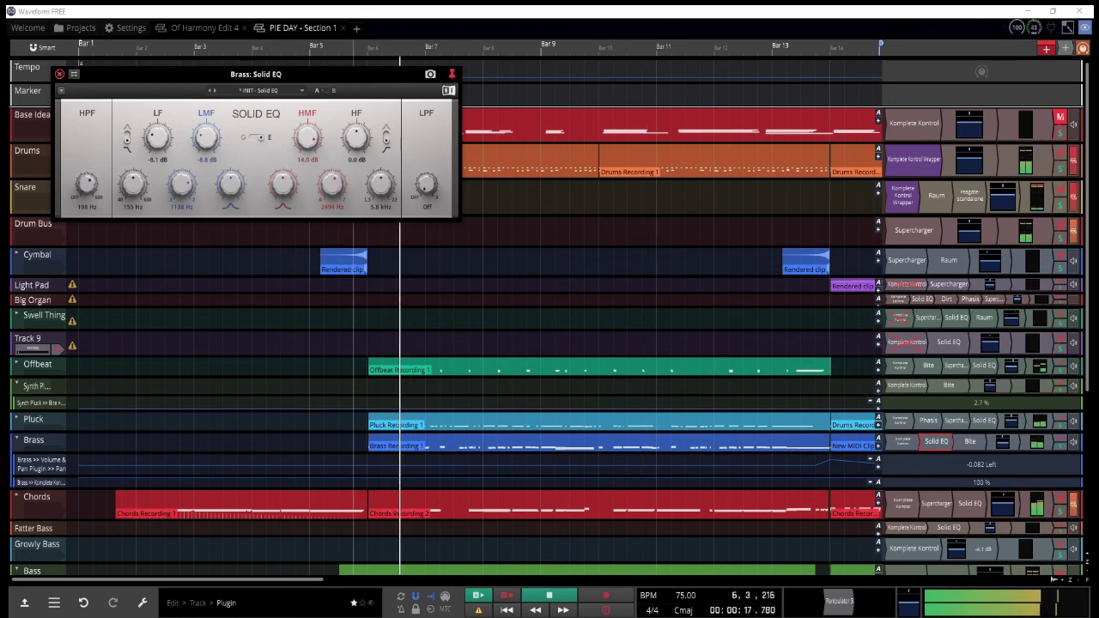
left_click_drag(307, 138, 307, 146)
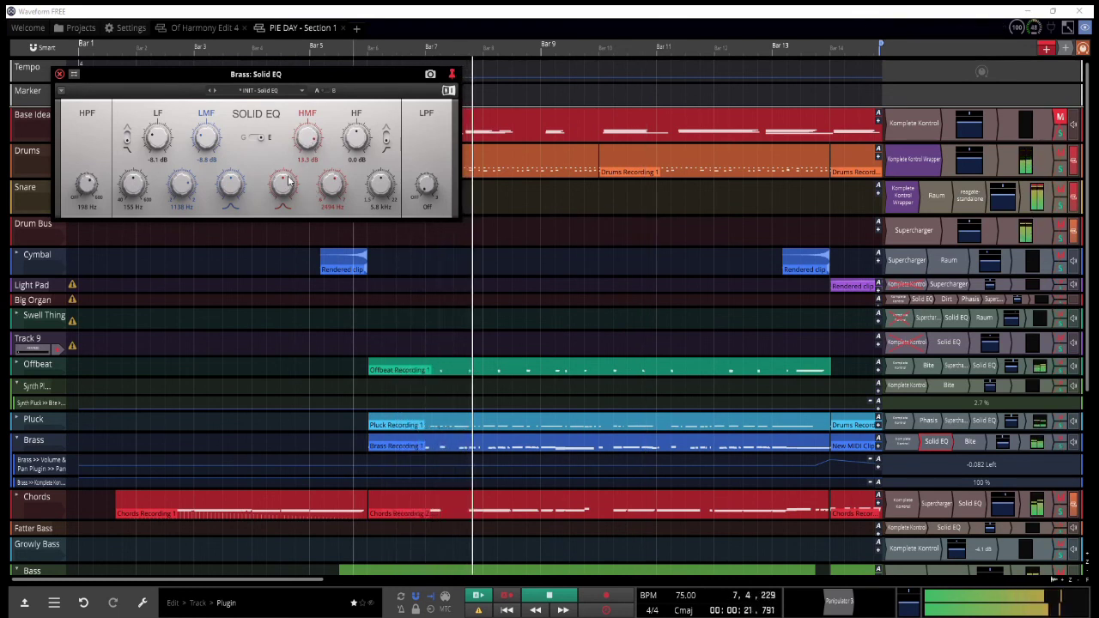
left_click(60, 74)
scroll(552, 387, "down", 3)
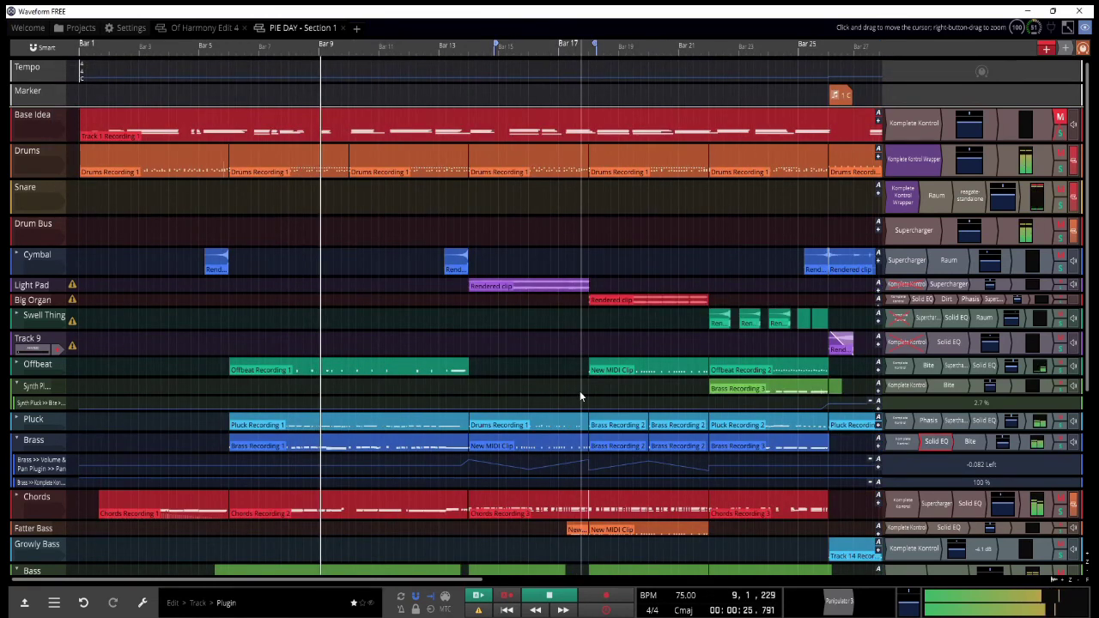
left_click(580, 391)
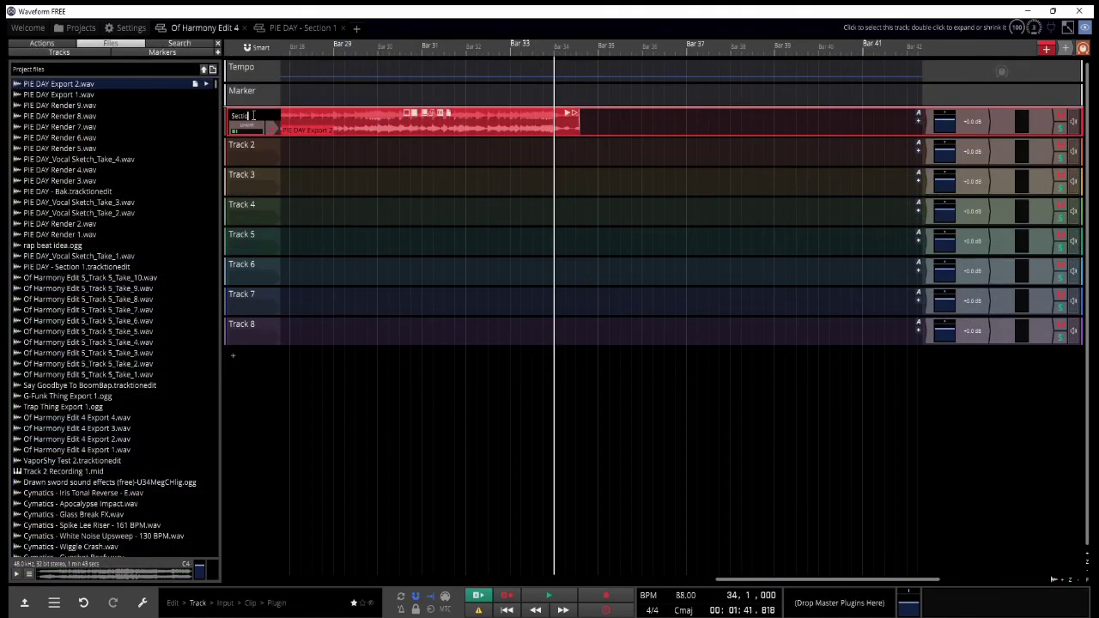
Step: Rename Track 2 in Of Harmony Edit 4 as Drums
left_click(248, 144)
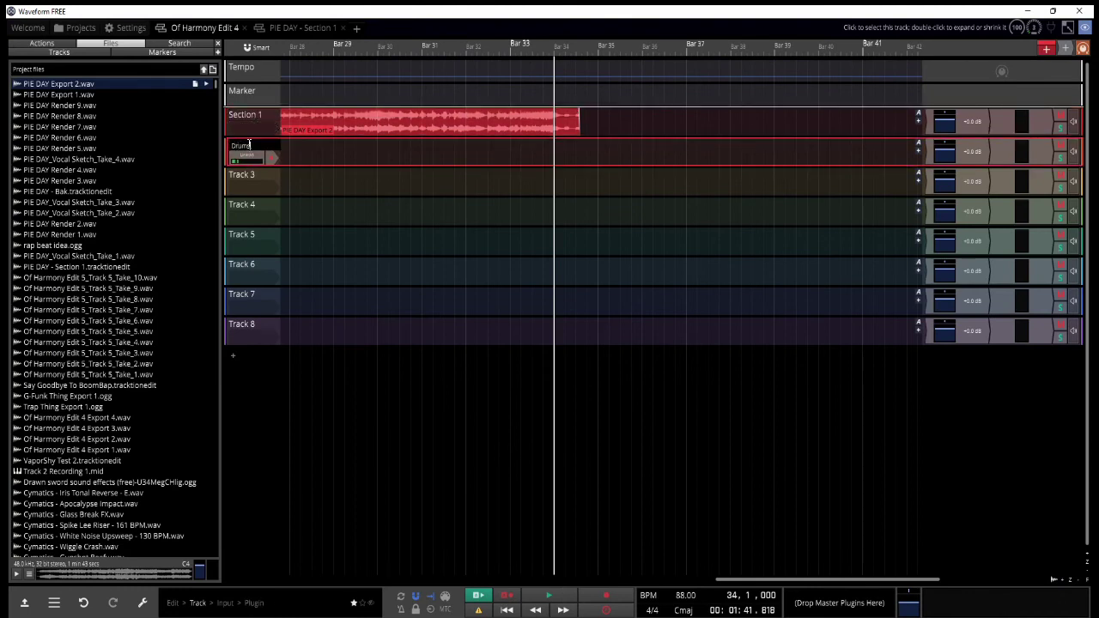
type("Drums")
key("Return")
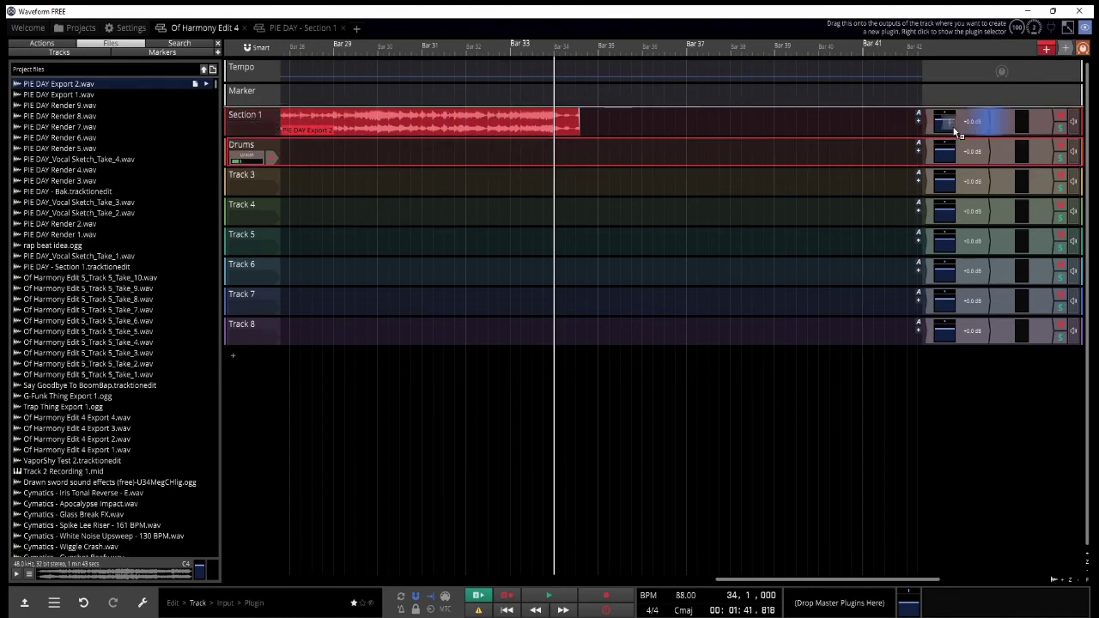
Step: Add Komplete Kontrol and the Drawmer S73 processor to the Drums track
left_click(917, 152)
mouse_move(891, 168)
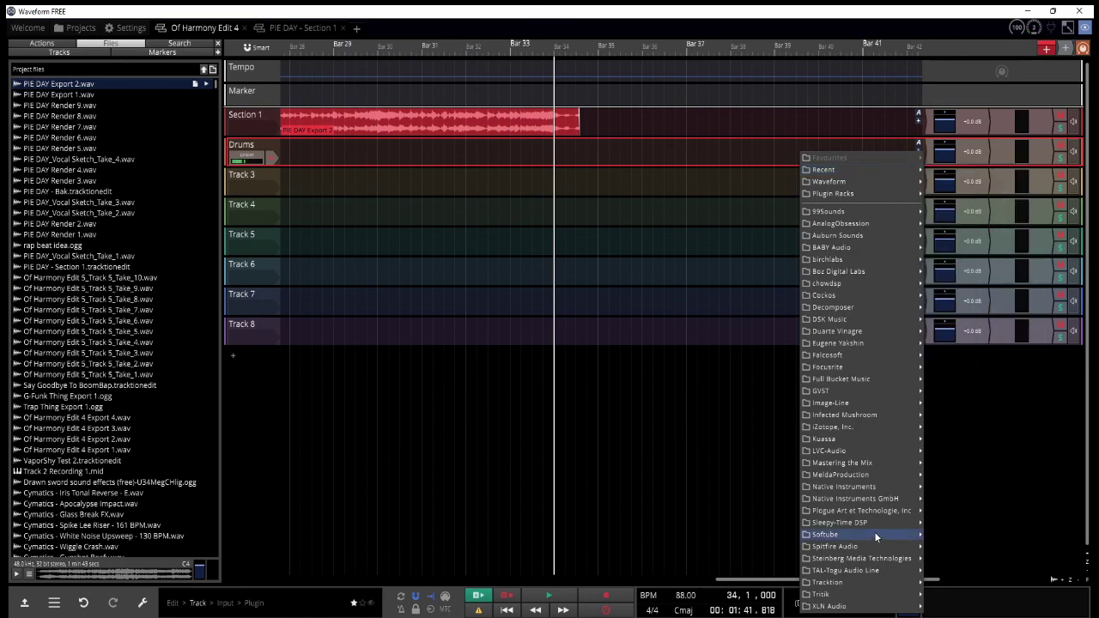
mouse_move(873, 487)
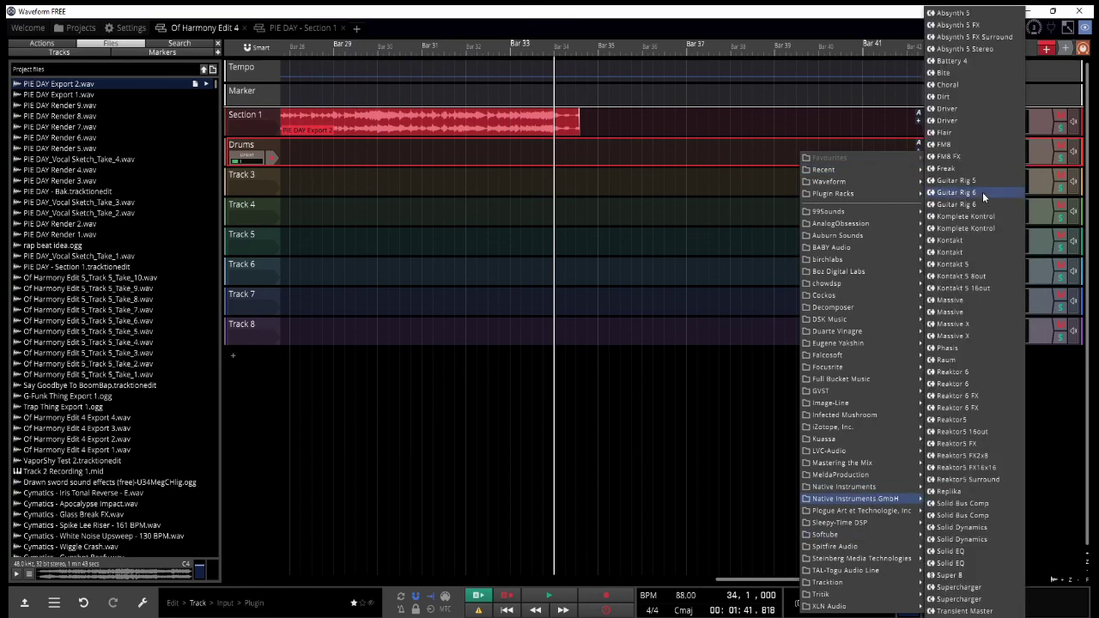
left_click(966, 218)
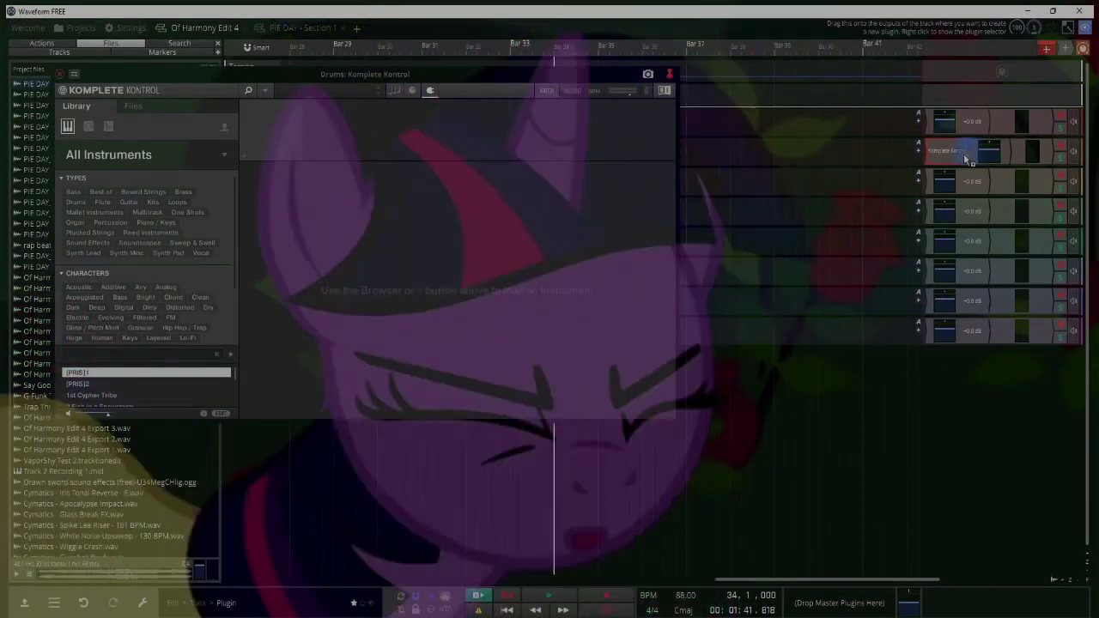
left_click(963, 153)
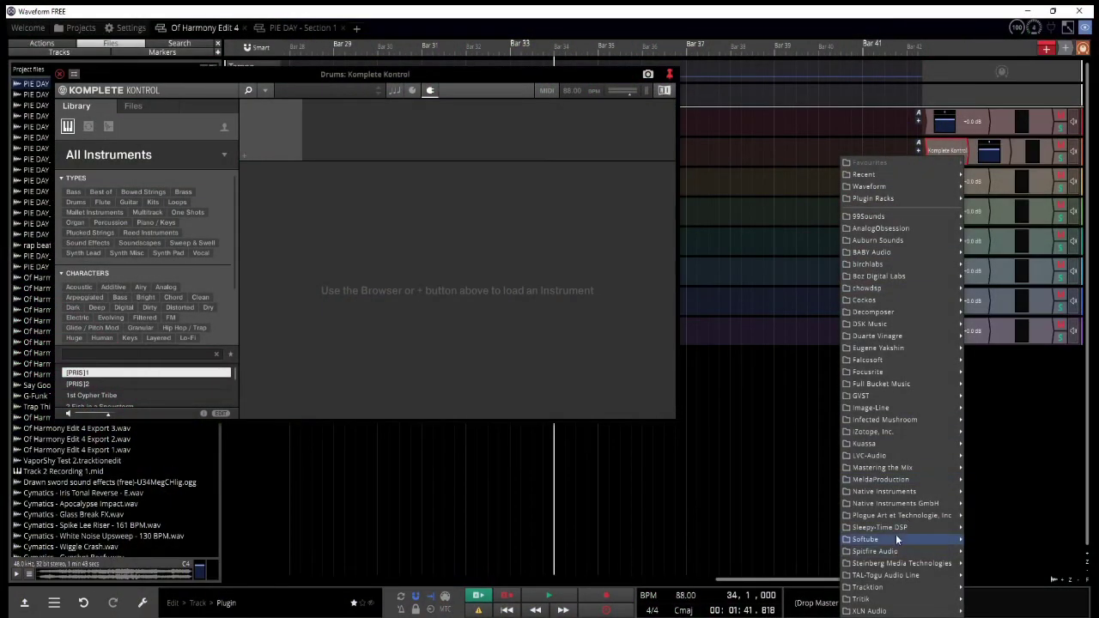
mouse_move(897, 538)
left_click(999, 456)
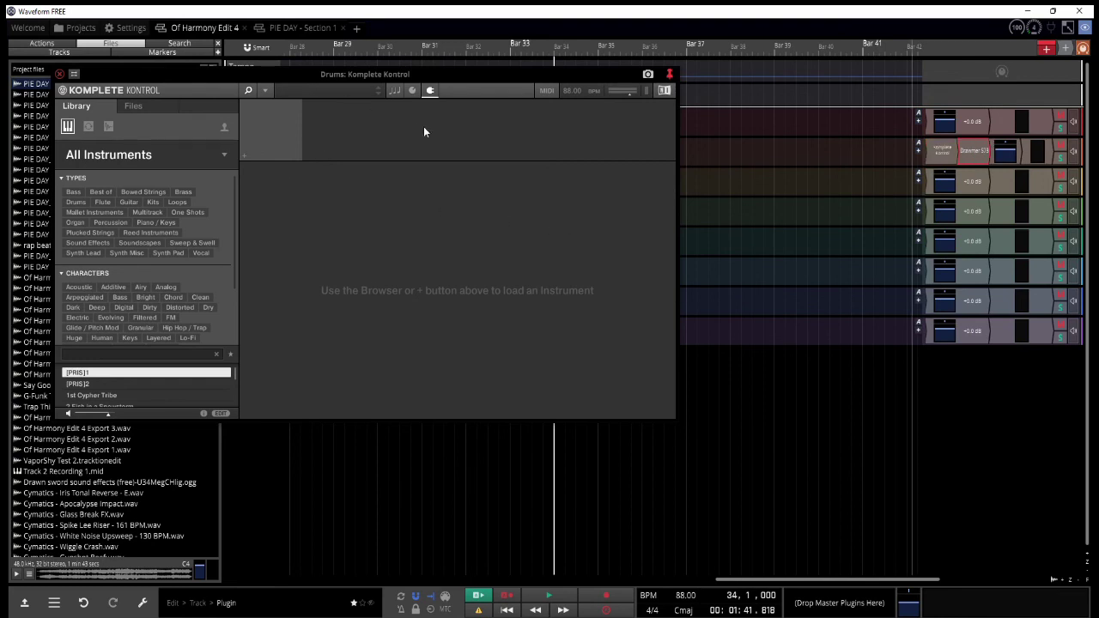
Step: Load the AbbeyRoad 60s Drummer Early Psychedelic Rock kit for Drums, select the snare, and set the mixer preset to Soul
left_click_drag(352, 77, 664, 202)
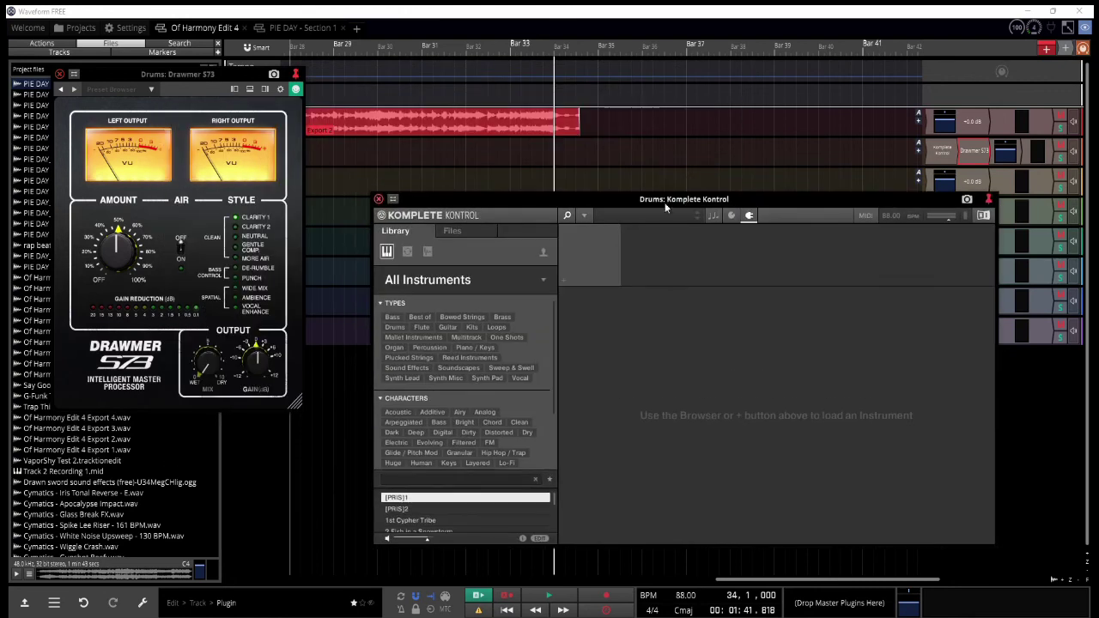
left_click(525, 283)
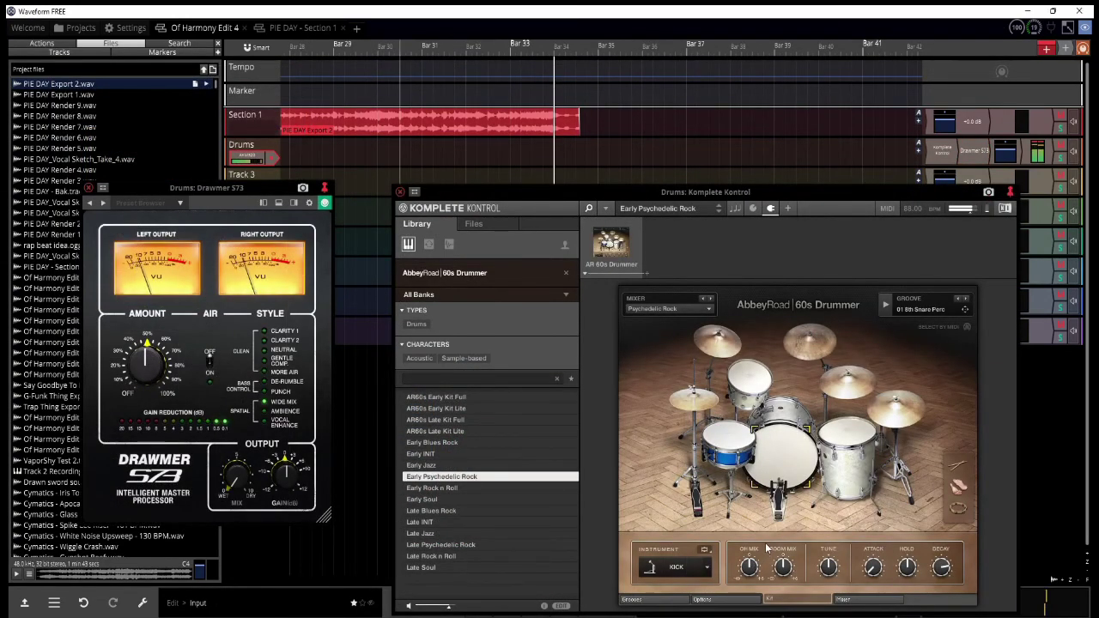
left_click(750, 461)
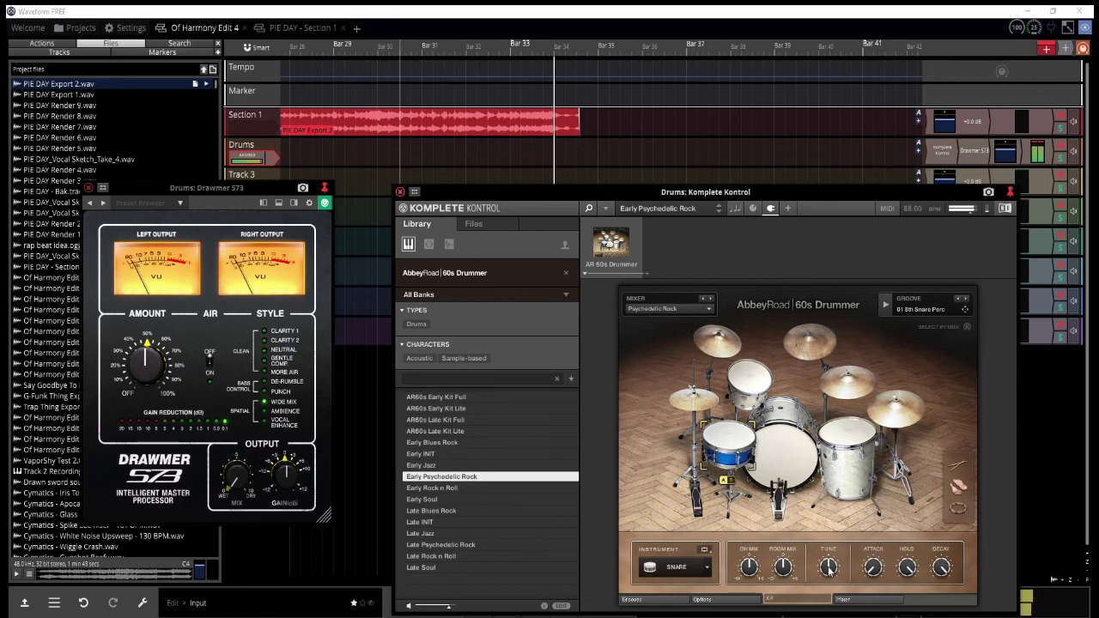
left_click(850, 599)
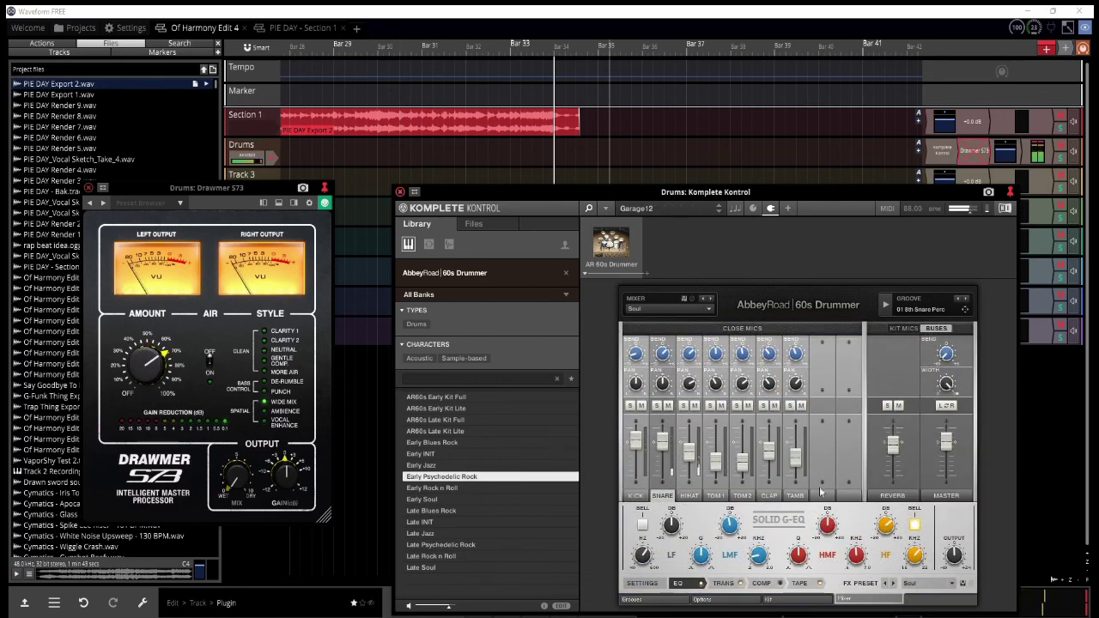
left_click(606, 207)
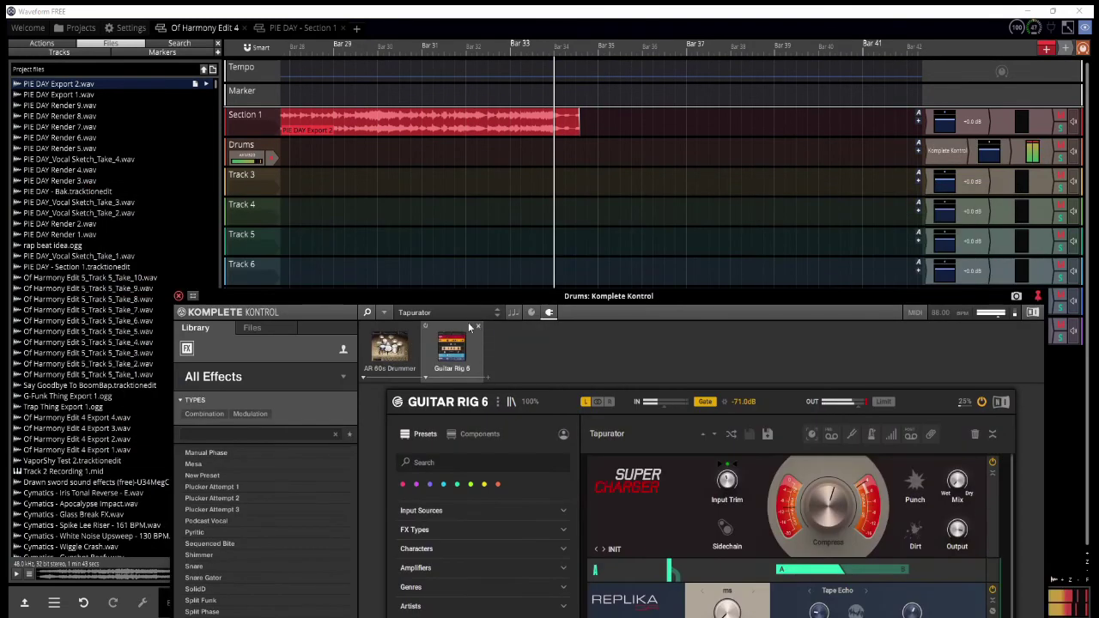
Step: Replace Guitar Rig 6 with Driver in the Drums effect chain and audition the 303 Driver, Bow, Dark LFO and Deep Fried presets
left_click(478, 326)
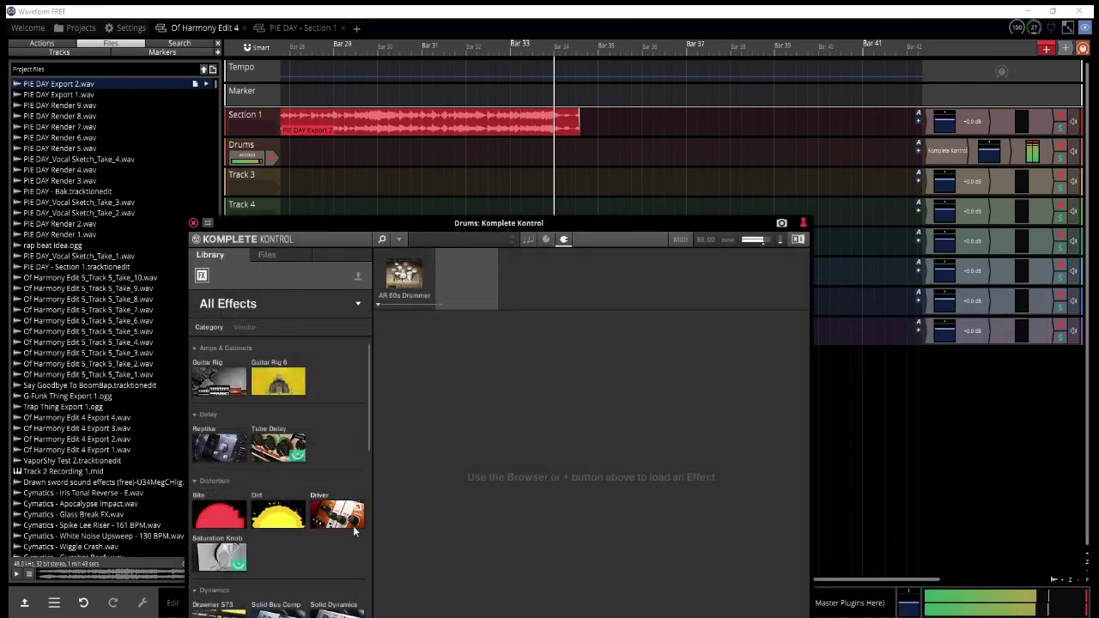
left_click(336, 514)
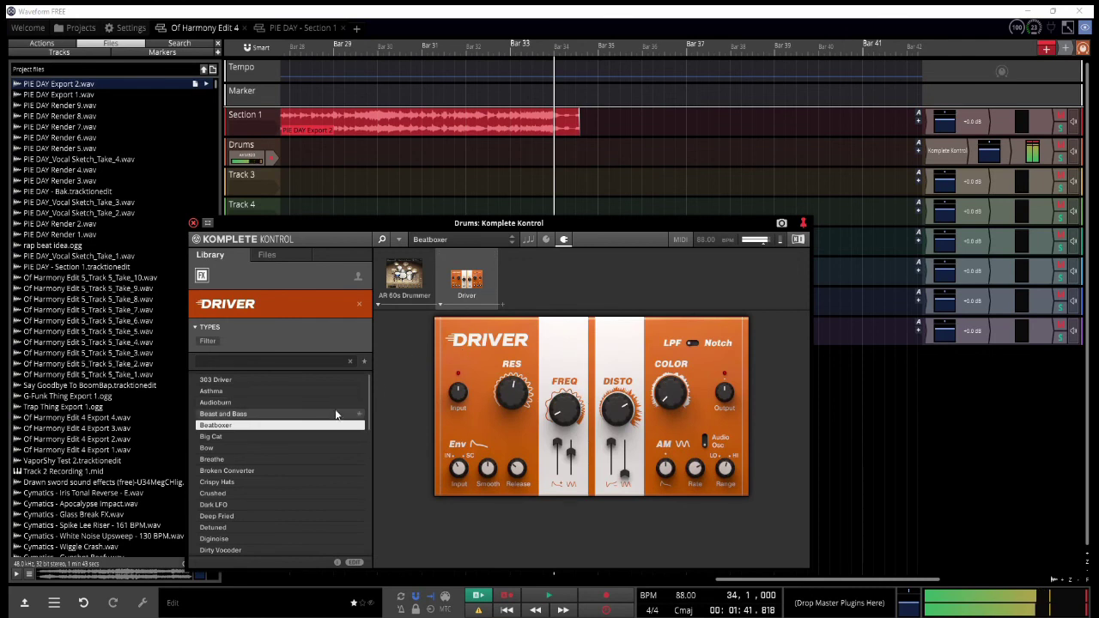
left_click(318, 380)
left_click(326, 447)
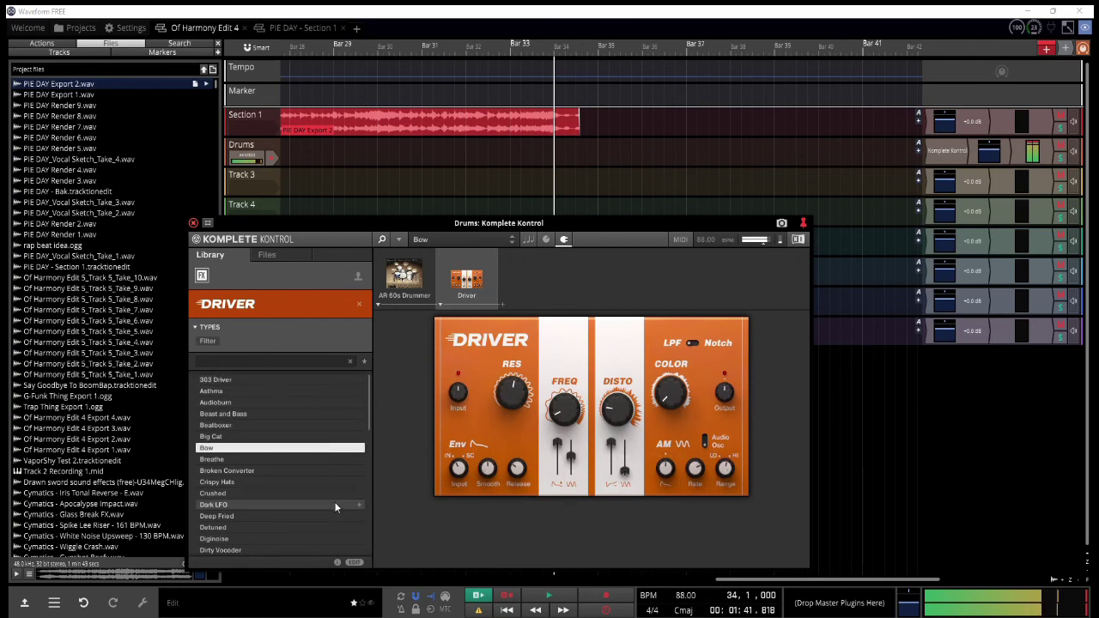
left_click(334, 502)
left_click(342, 516)
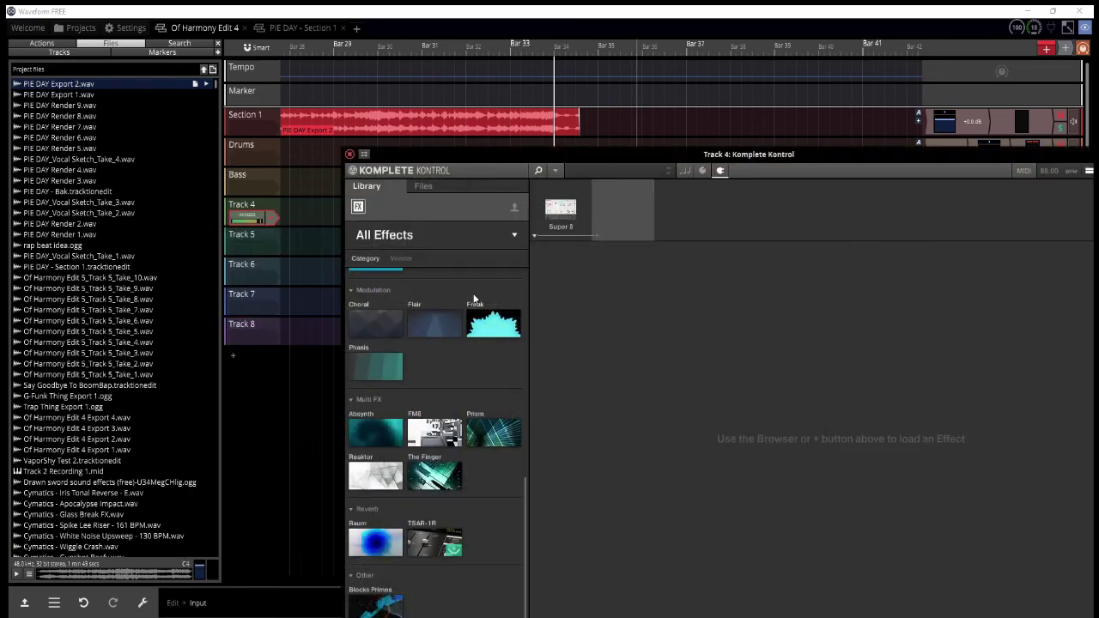
Step: Add Guitar Rig 6 after Super 8 on Track 4 and load the Black Magic Lead preset from the Crunch amps and cabinets
scroll(471, 356, "up", 3)
left_click(449, 317)
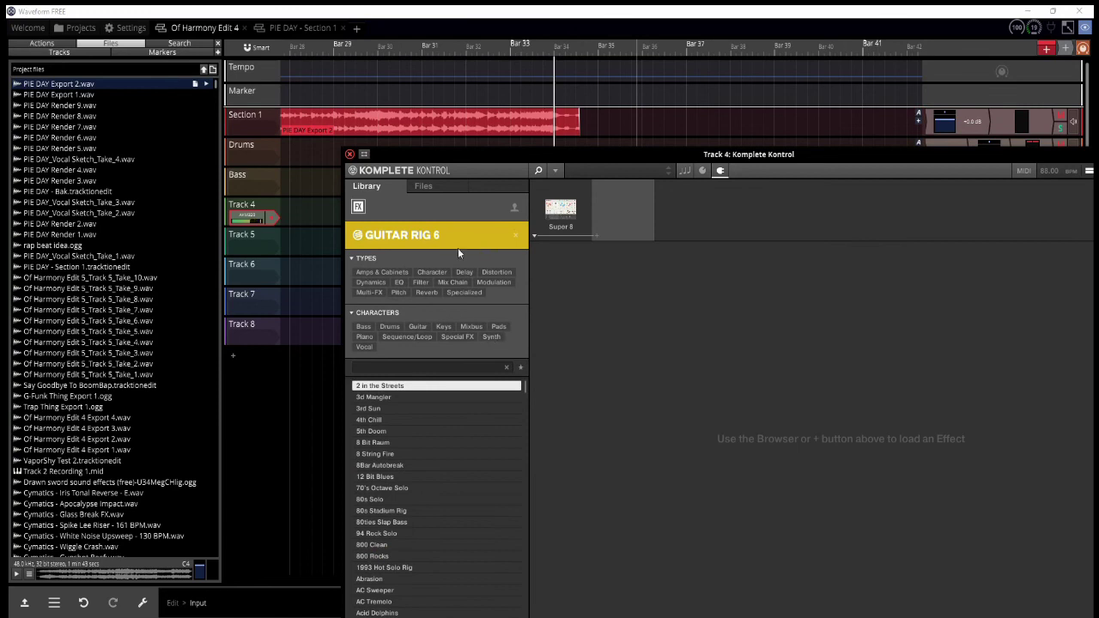
left_click(382, 271)
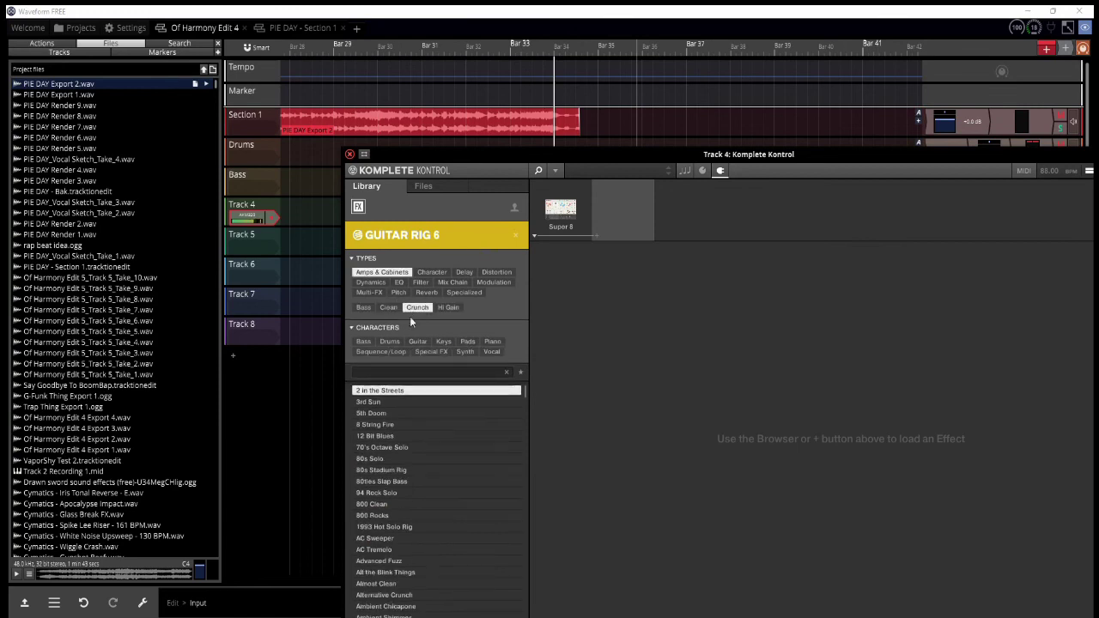
double_click(347, 583)
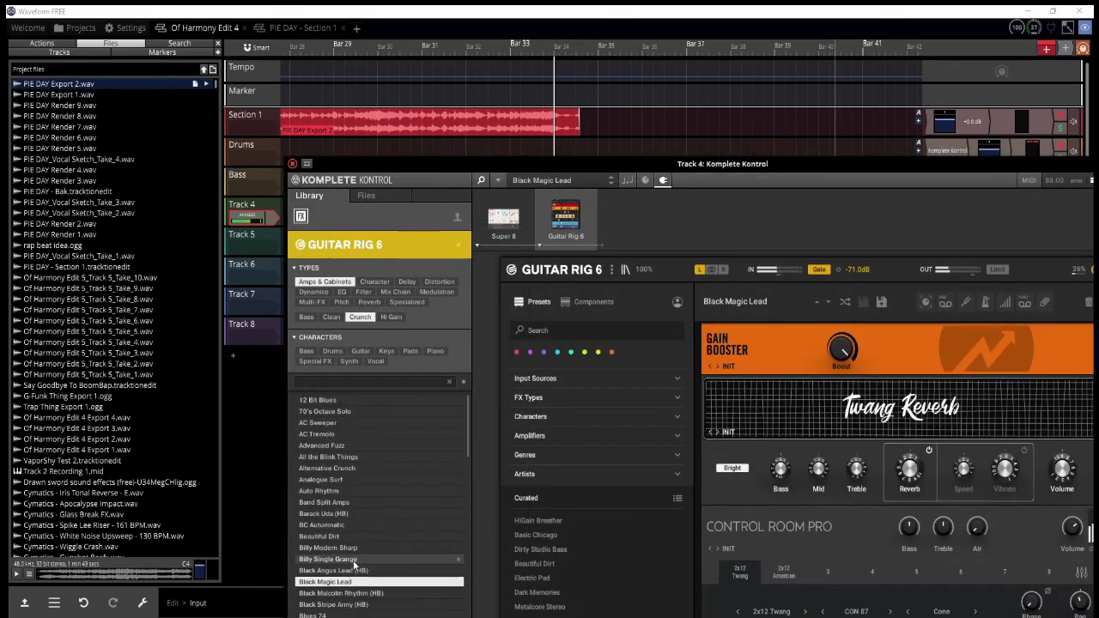
left_click(293, 164)
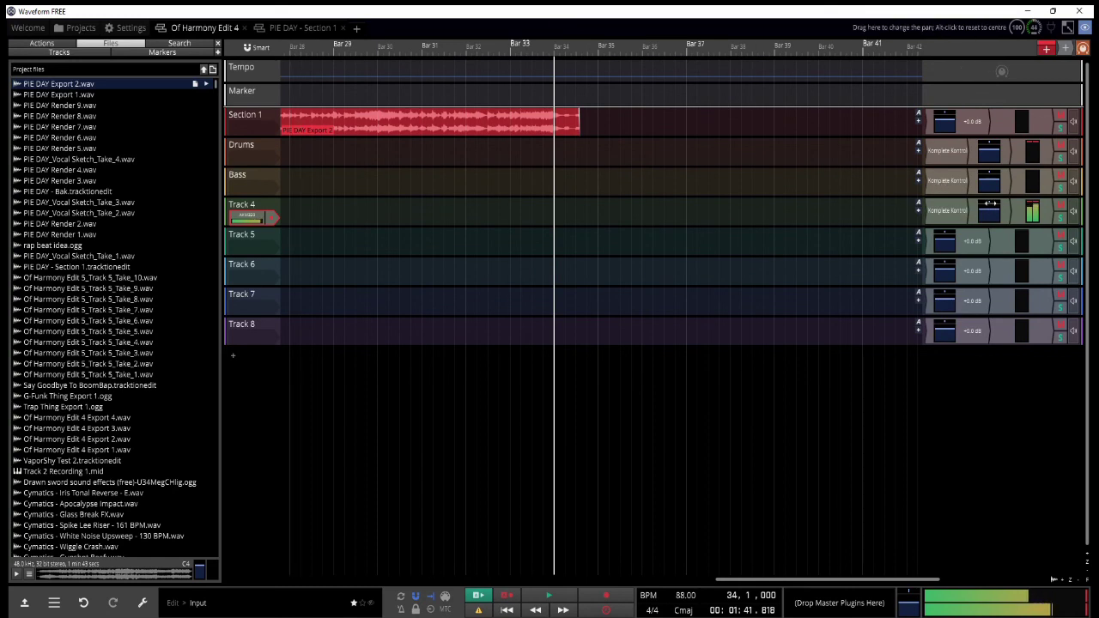
Step: Choose the HiGain Breather preset in Guitar Rig 6 on Track 5
left_click(962, 210)
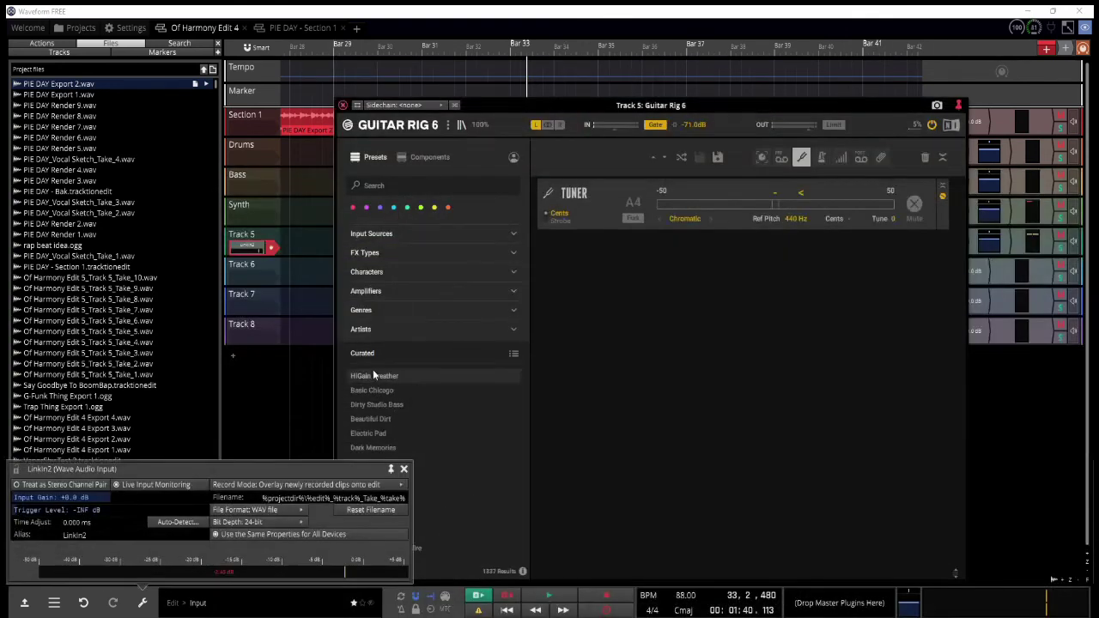
left_click(373, 375)
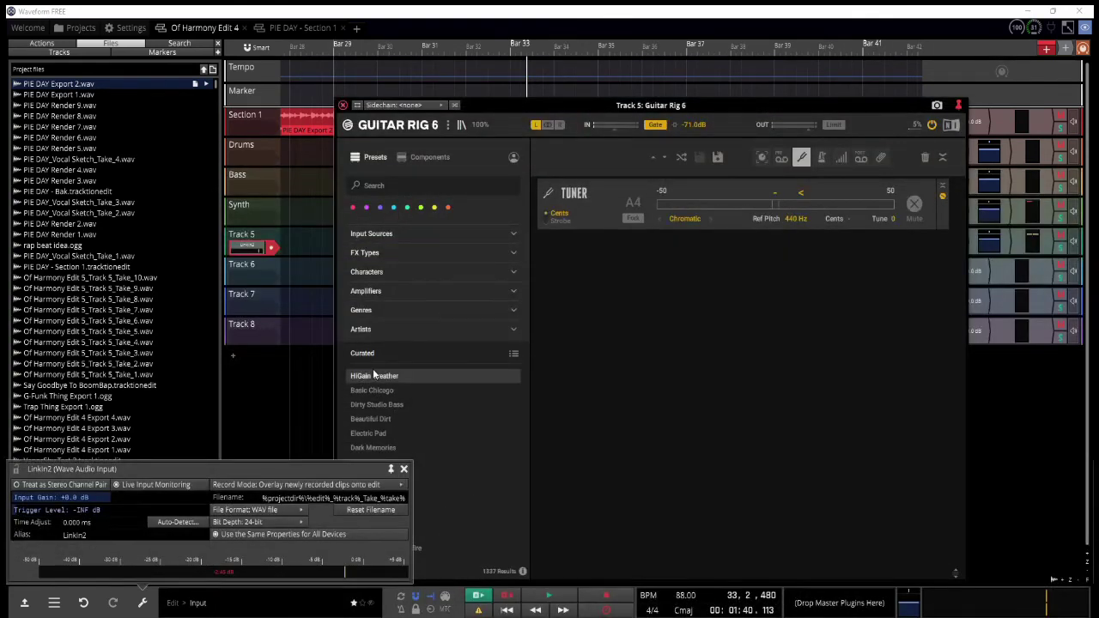
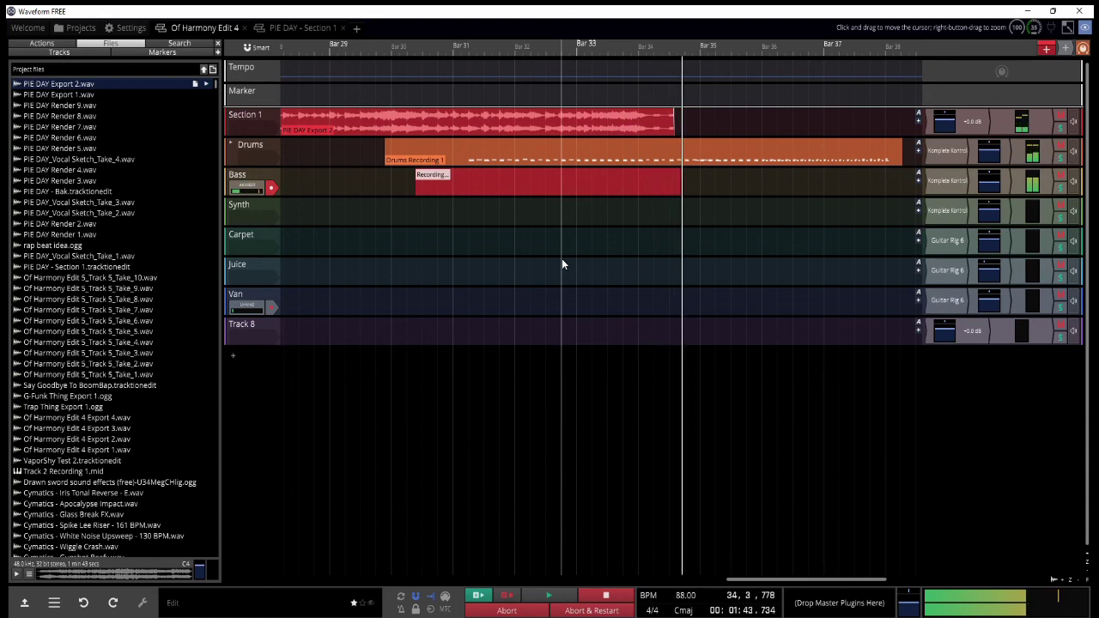
Step: Stop the Bass recording and add pan automation points to Bass between about bars 31 and 33, ramping back to centre
key("space")
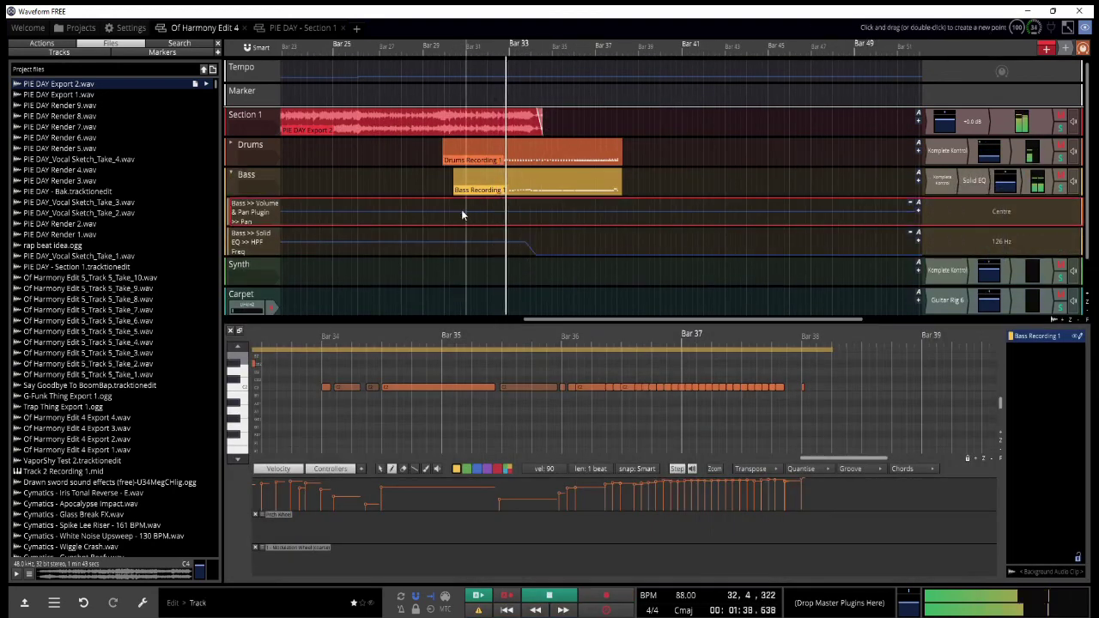
left_click(461, 211)
double_click(529, 212)
left_click_drag(461, 212, 486, 221)
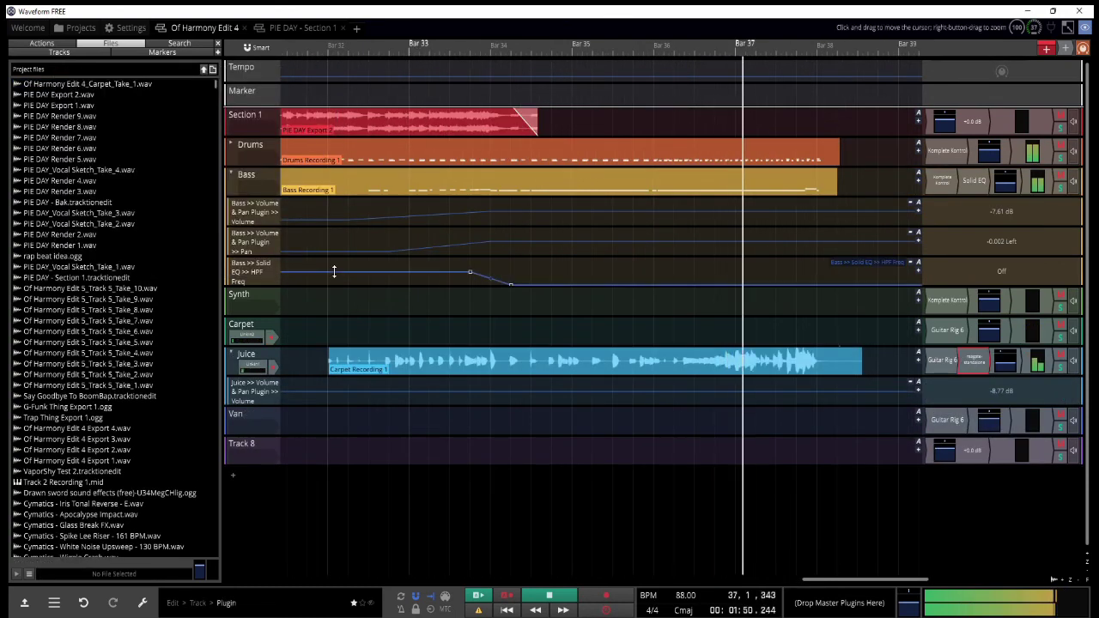
Step: Arm the Carpet track, stop playback, and record a Carpet part starting at bar 35
scroll(334, 272, "down", 1)
left_click(272, 337)
key("space")
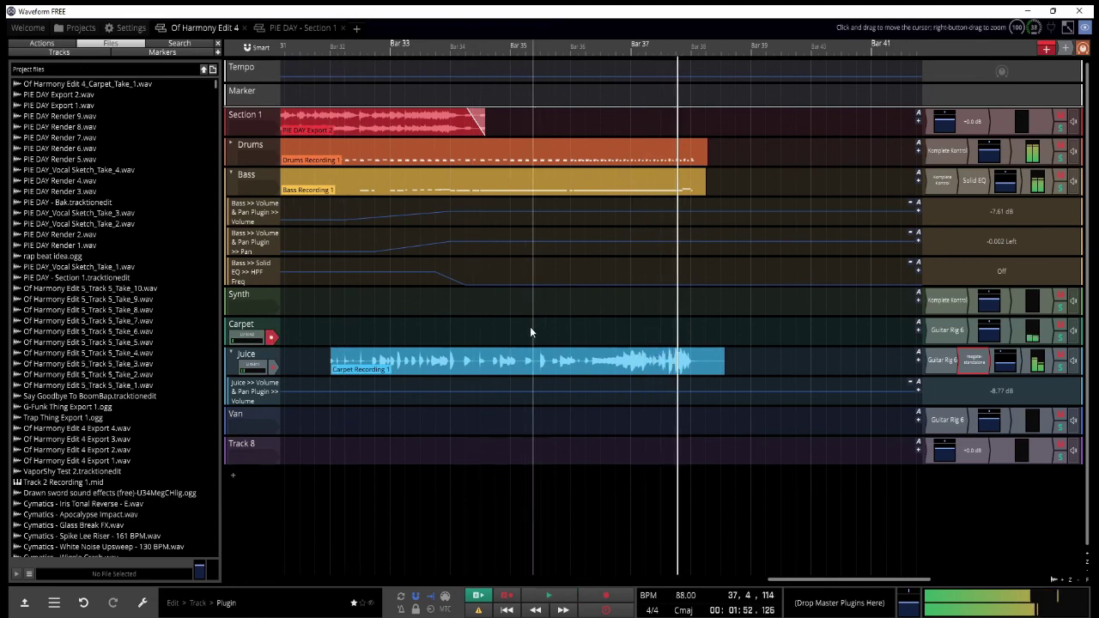
left_click(523, 328)
key("r")
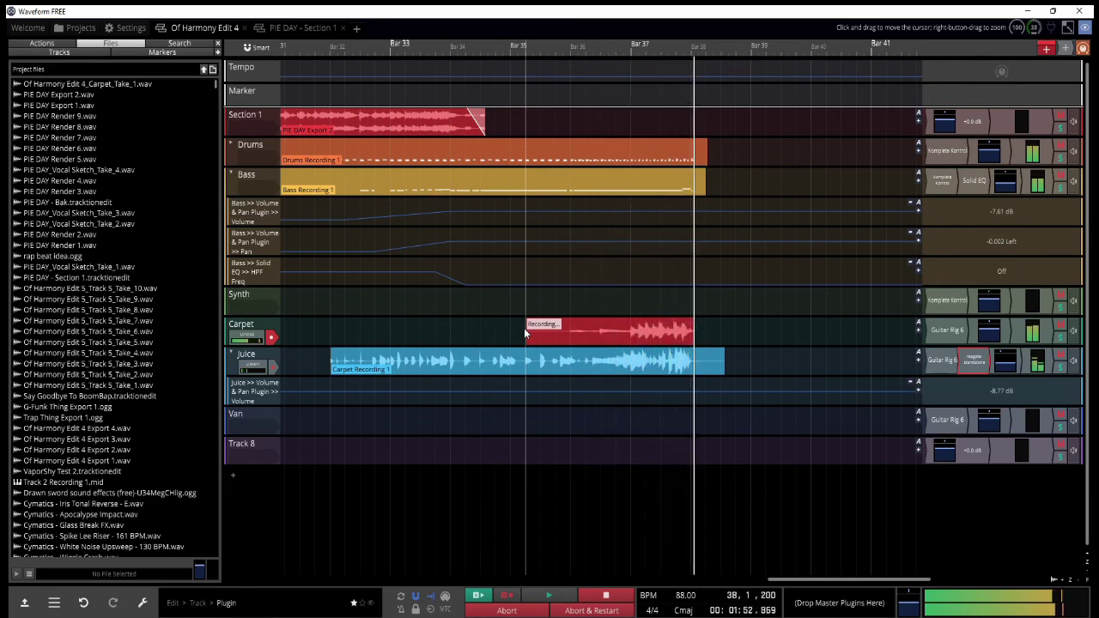
left_click(645, 230)
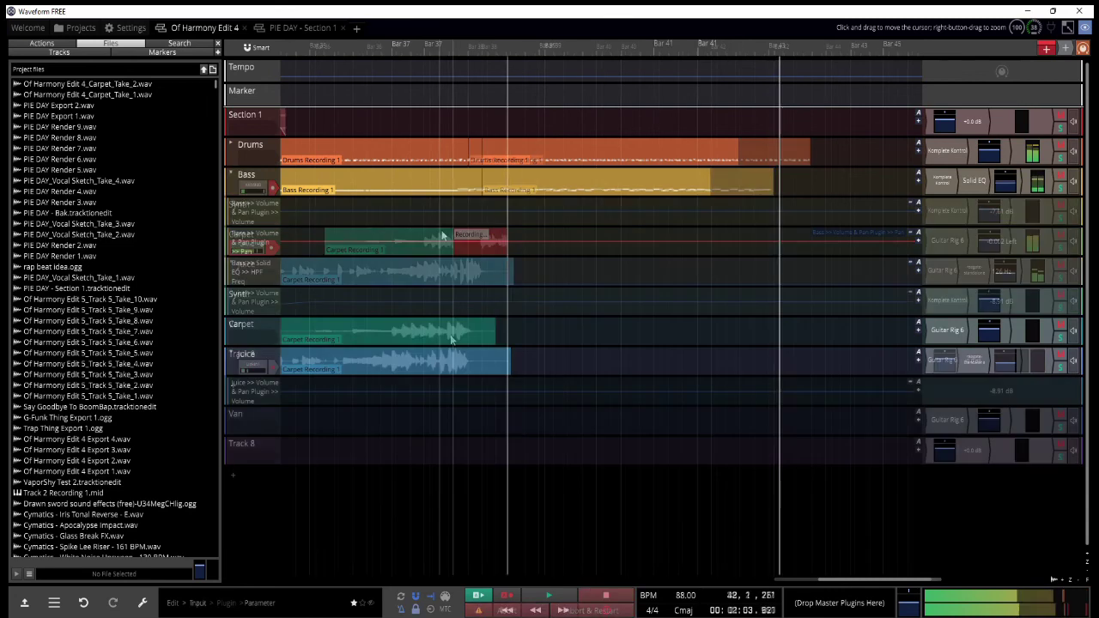
Step: Record a second Carpet part starting at about bar 37
left_click(450, 334)
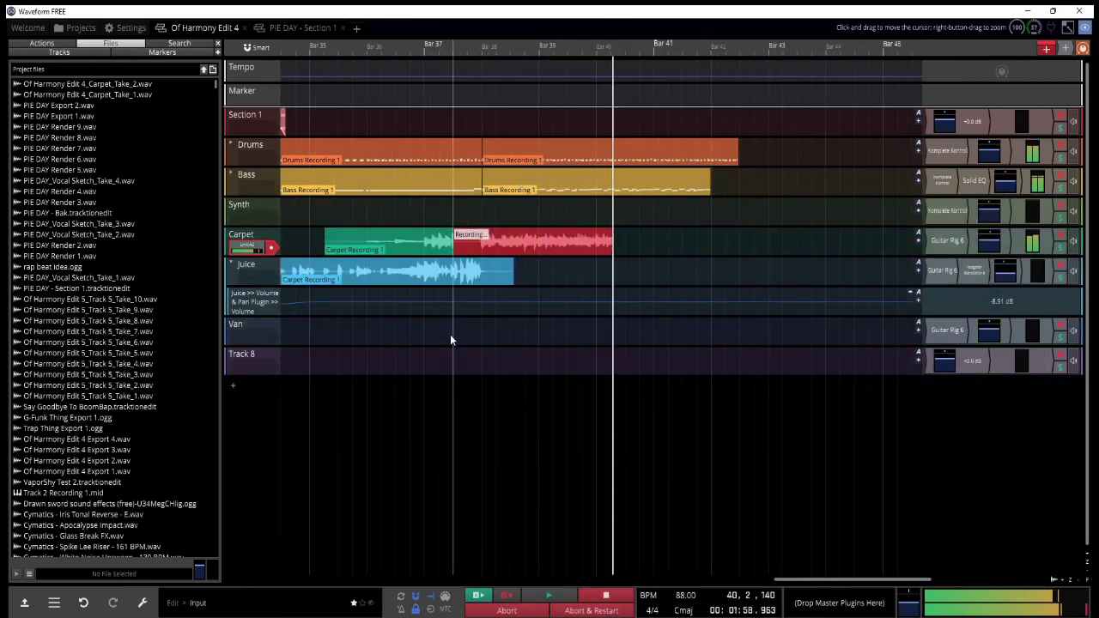
left_click(443, 208)
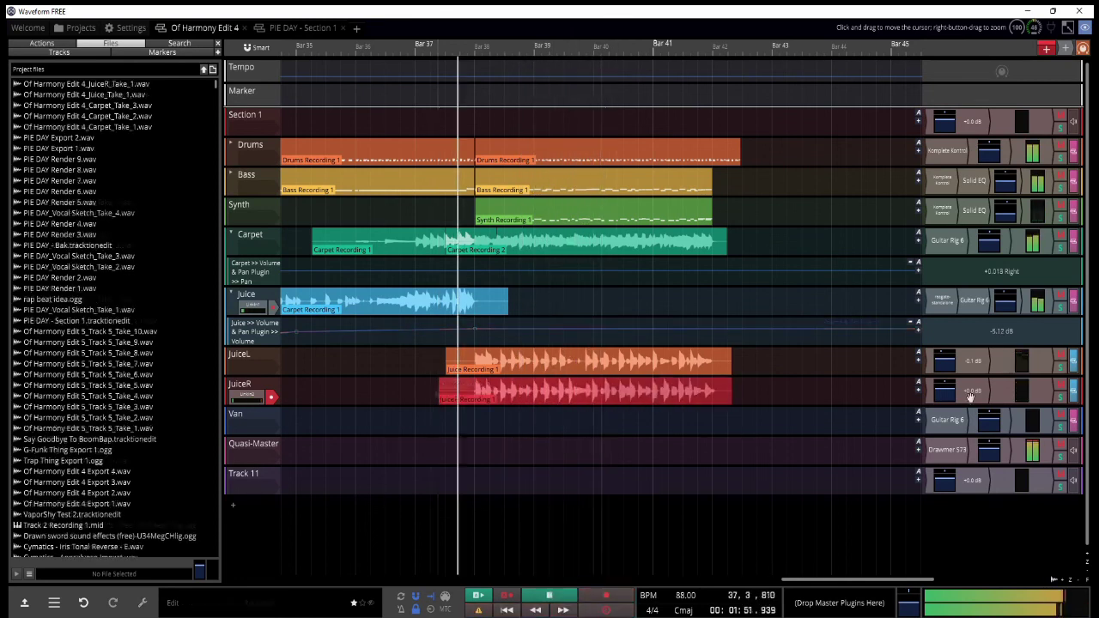
Step: Pan JuiceR right to about 0.59 and remove the live input from that track
left_click_drag(970, 395, 992, 390)
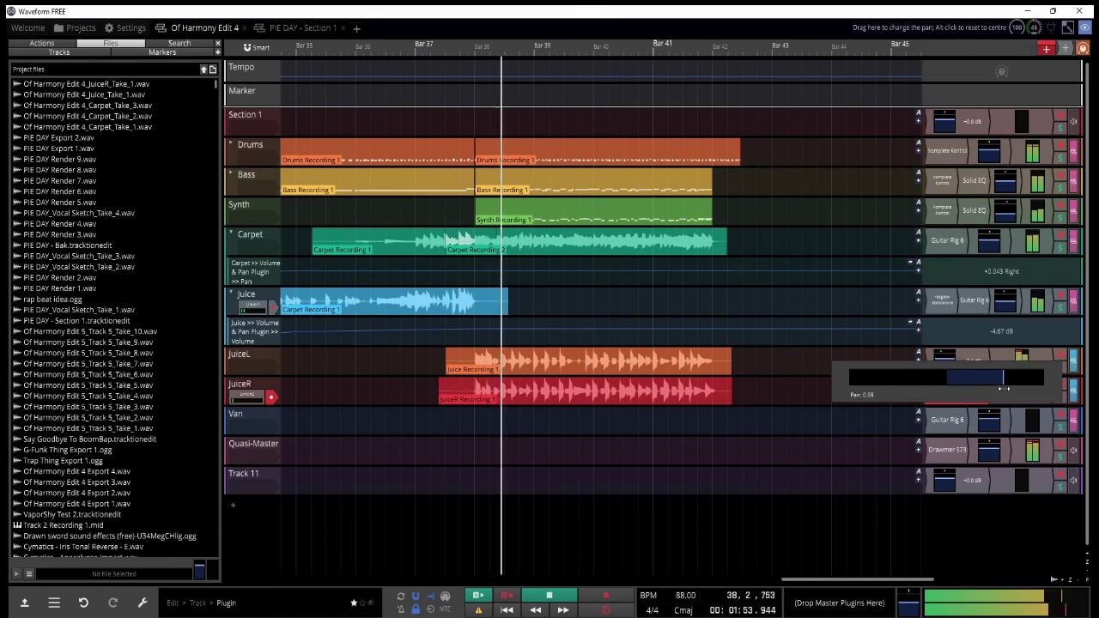
left_click(248, 396)
left_click(307, 155)
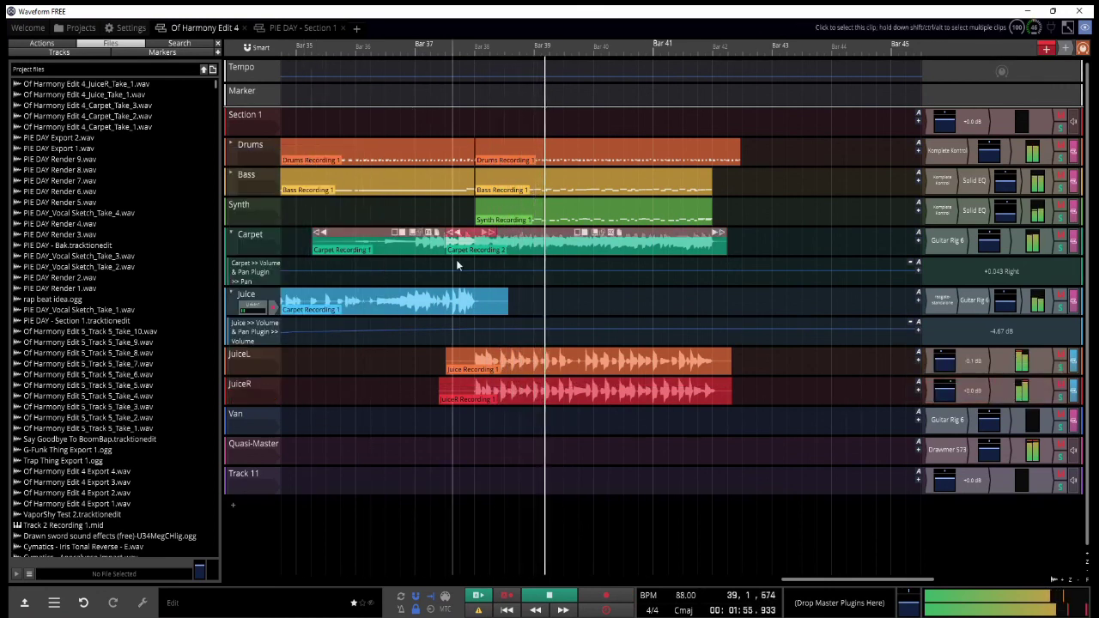
Step: Assign the LinkIn2 audio input to the Van track, arm it for recording, and place the cursor at about bar 37
scroll(466, 266, "down", 2)
left_click(246, 428)
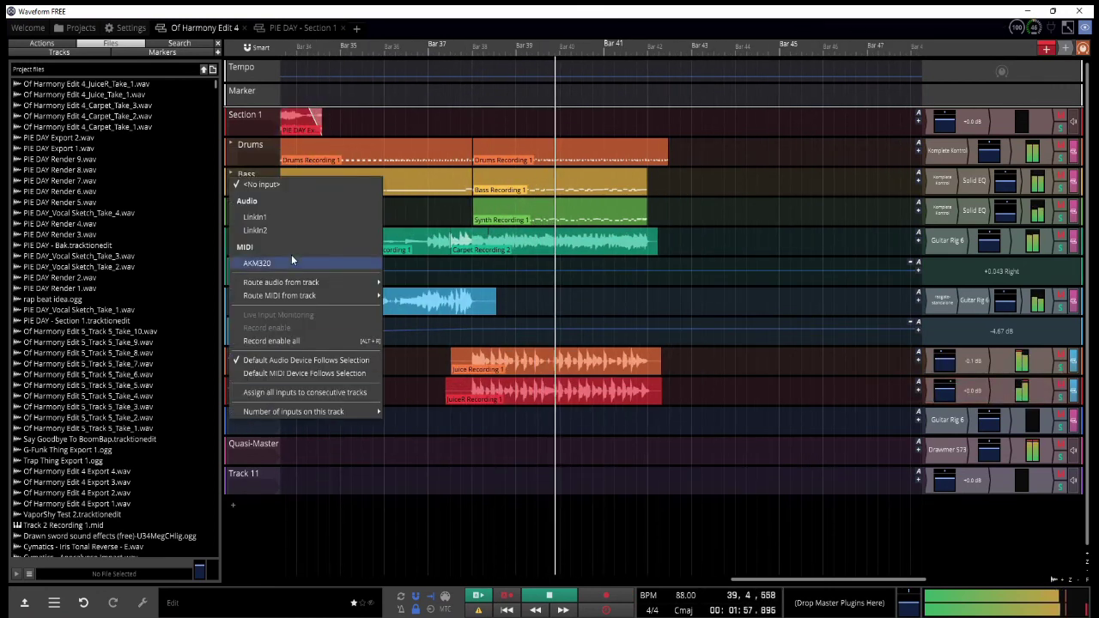
left_click(256, 230)
left_click(273, 429)
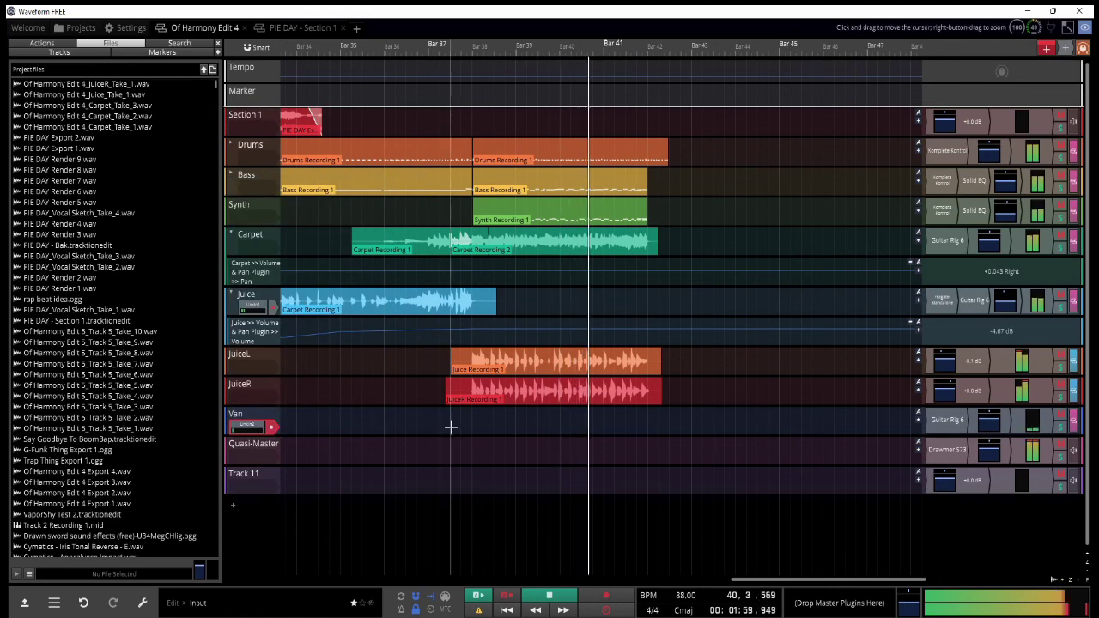
left_click(435, 423)
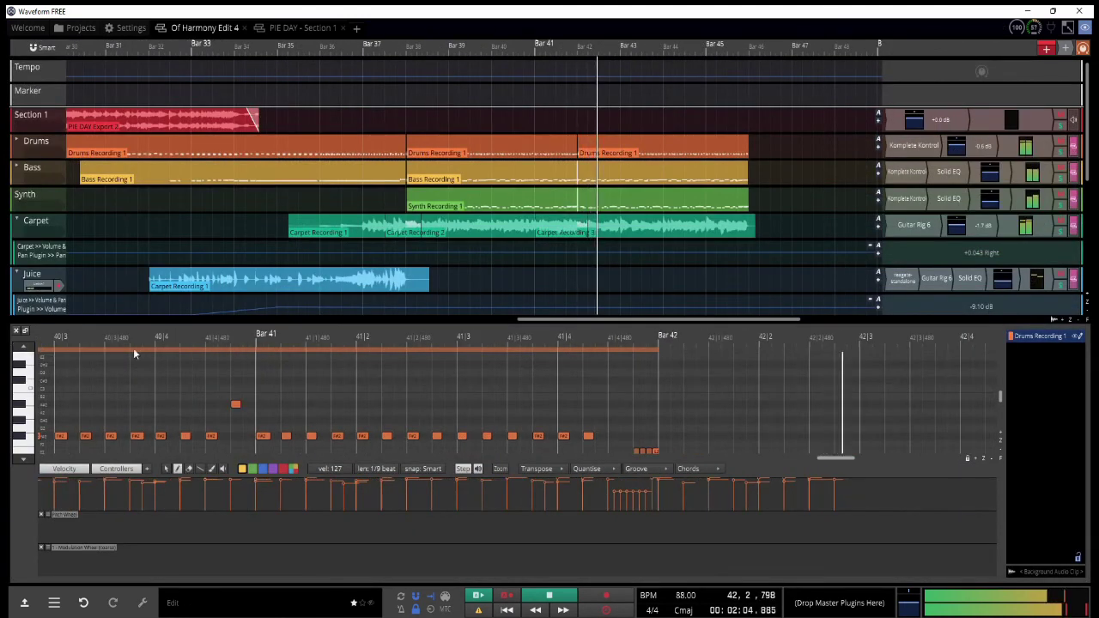
Step: Close the MIDI editor and examine the arranged clips between about bars 37 and 53 during playback with taller tracks
key("e")
scroll(570, 142, "down", 1)
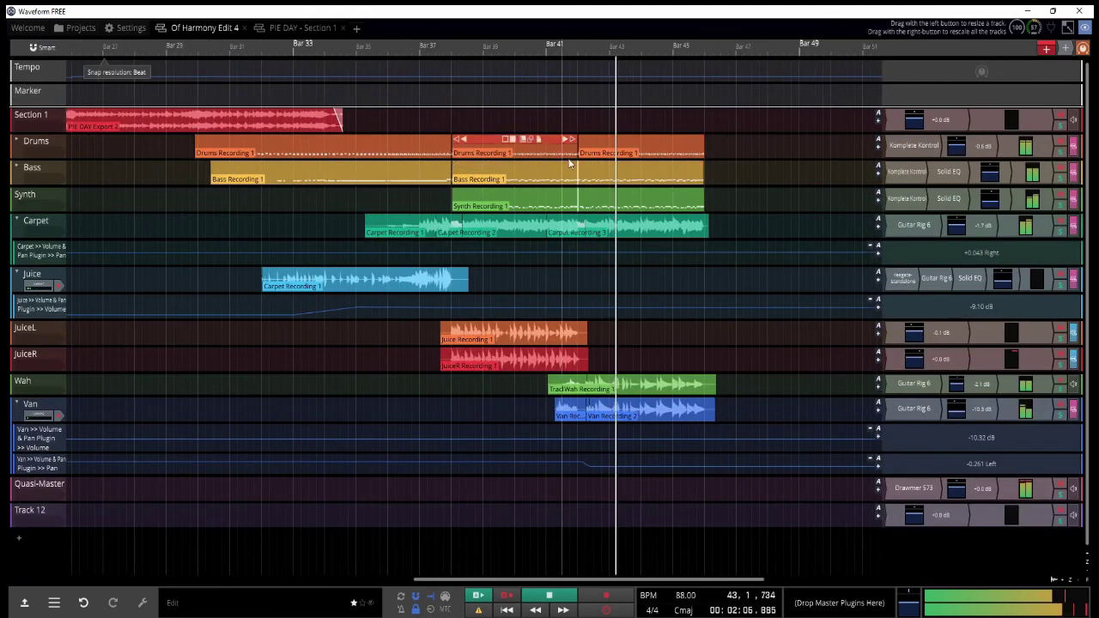
scroll(748, 249, "down", 1)
scroll(769, 262, "up", 3)
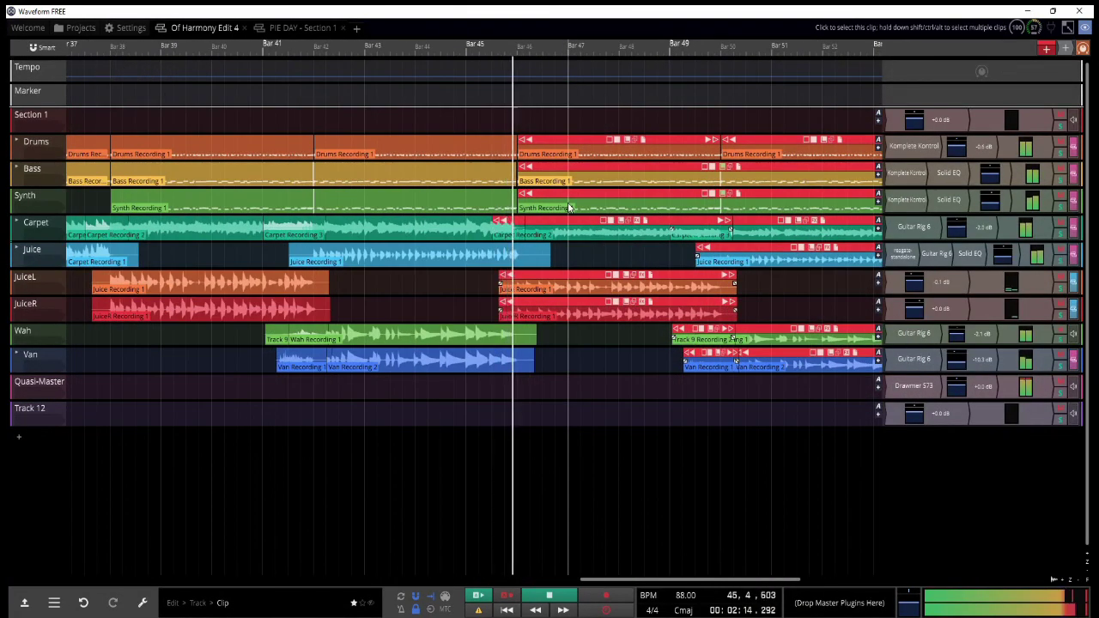
scroll(566, 230, "down", 2)
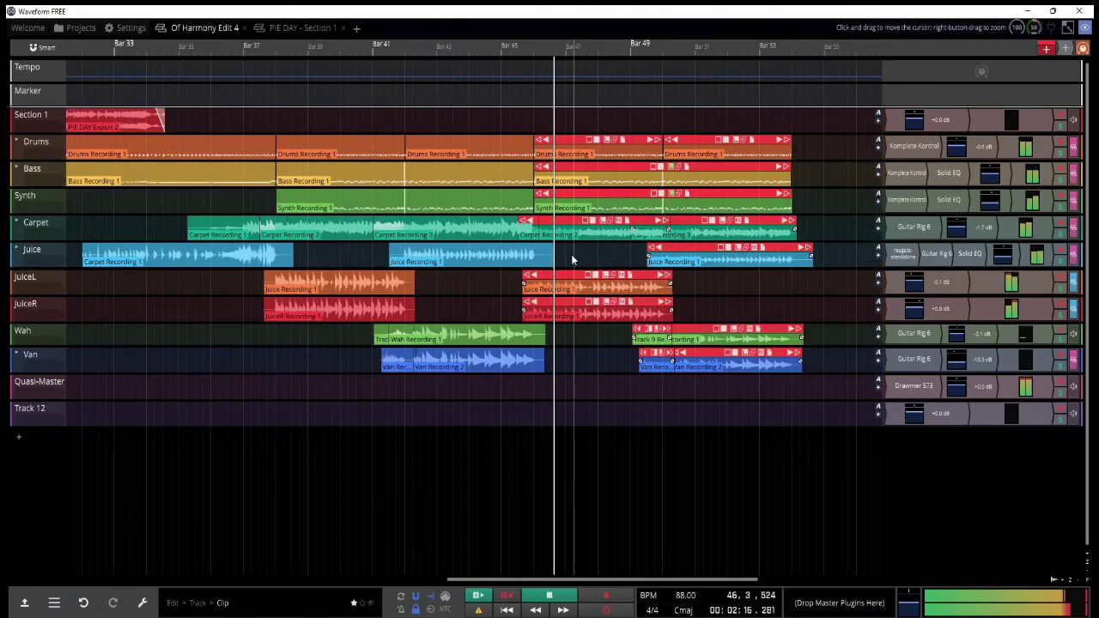
scroll(571, 257, "down", 2)
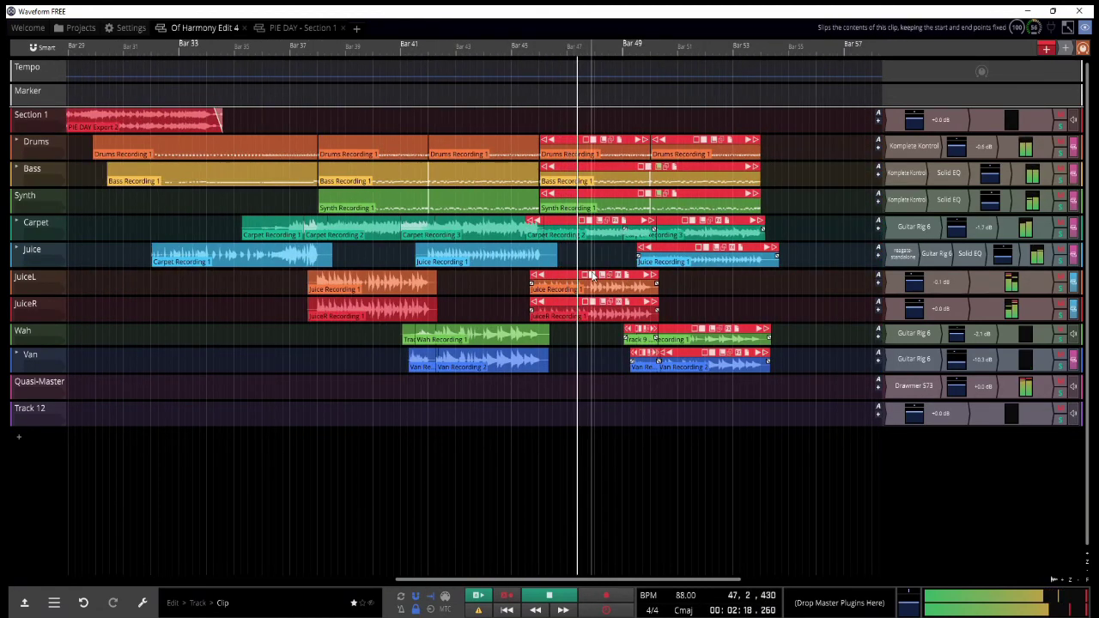
scroll(590, 276, "up", 1)
left_click(1089, 319)
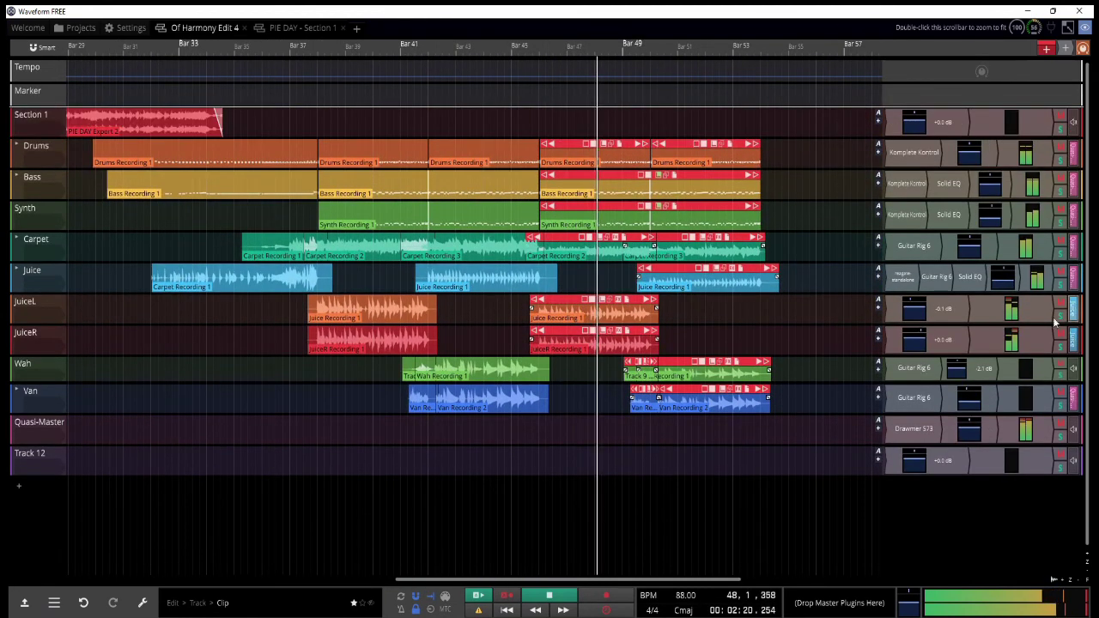
scroll(661, 292, "up", 4)
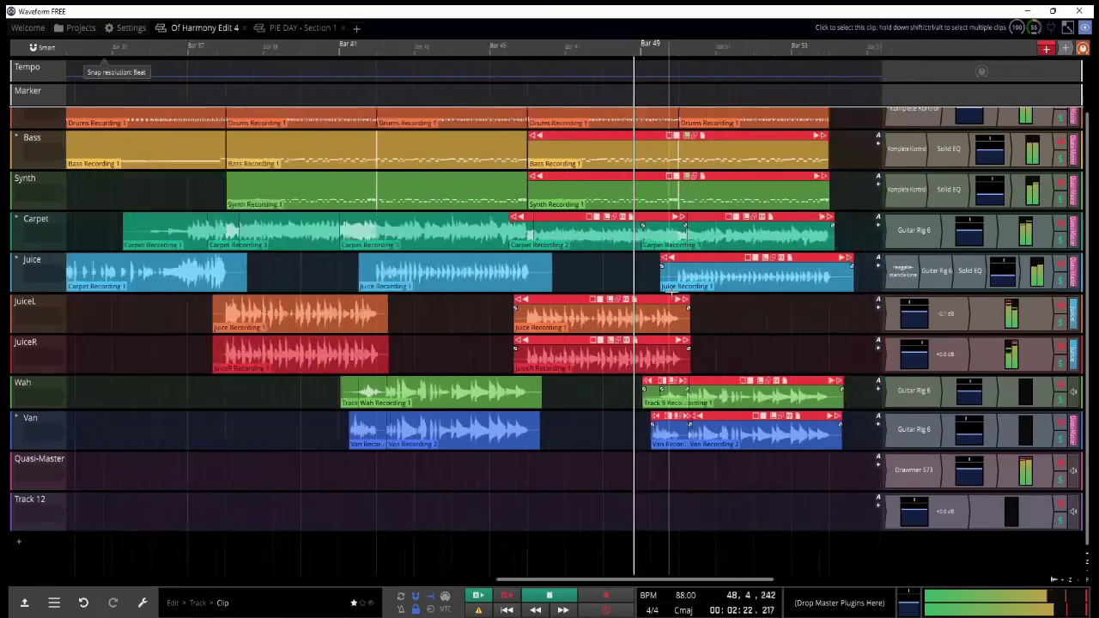
scroll(675, 293, "down", 3)
scroll(690, 294, "down", 1)
scroll(733, 310, "up", 2)
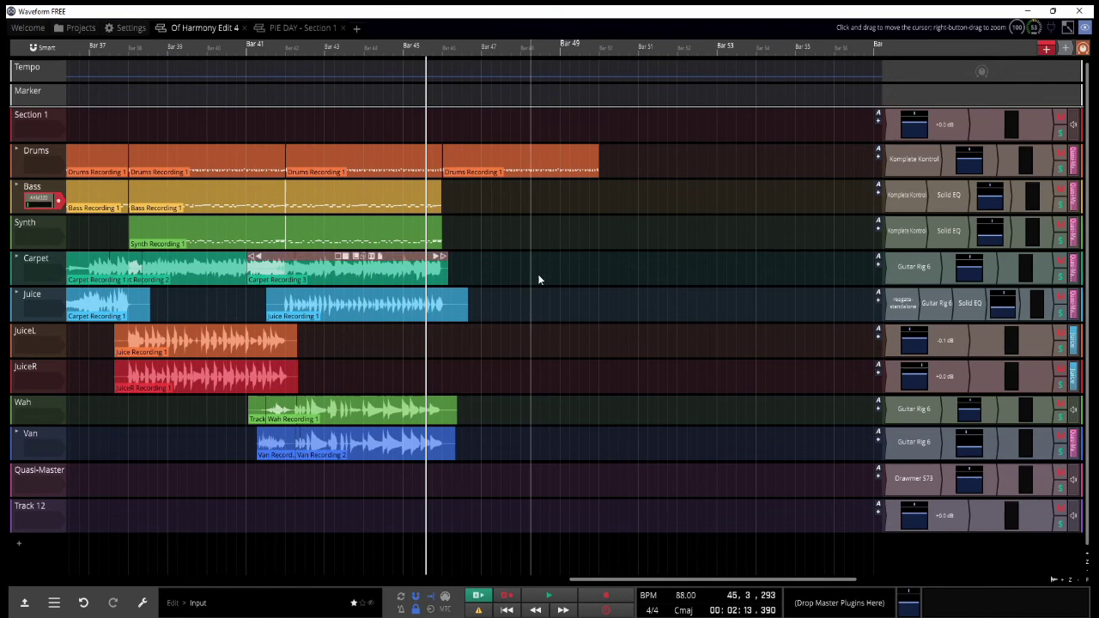
Step: Record a new Bass part from about bar 45 to bar 49
key("r")
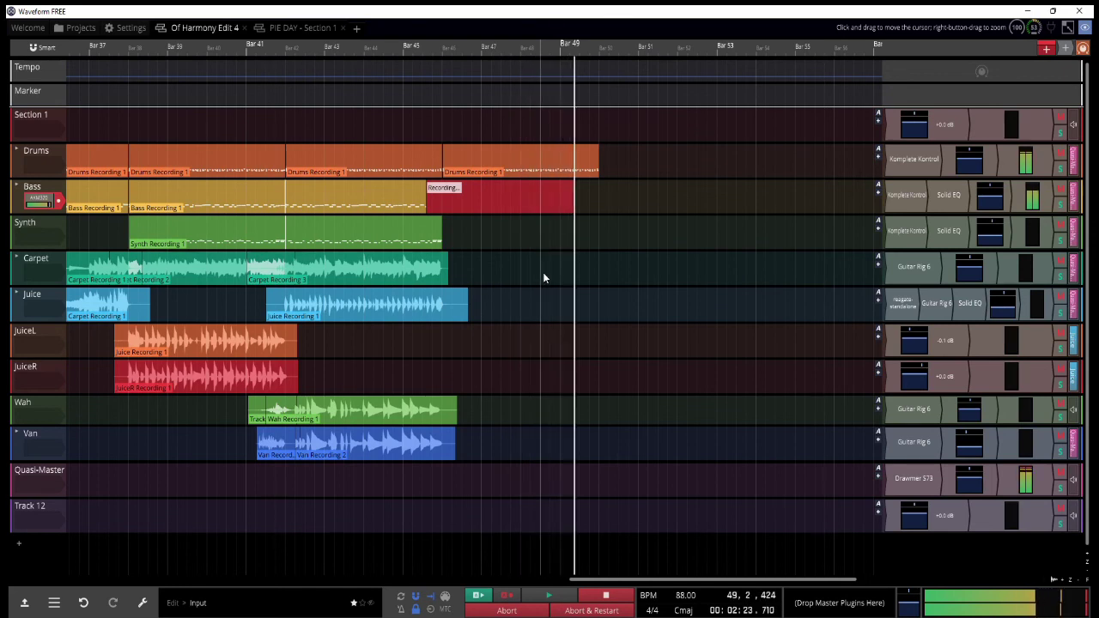
key("space")
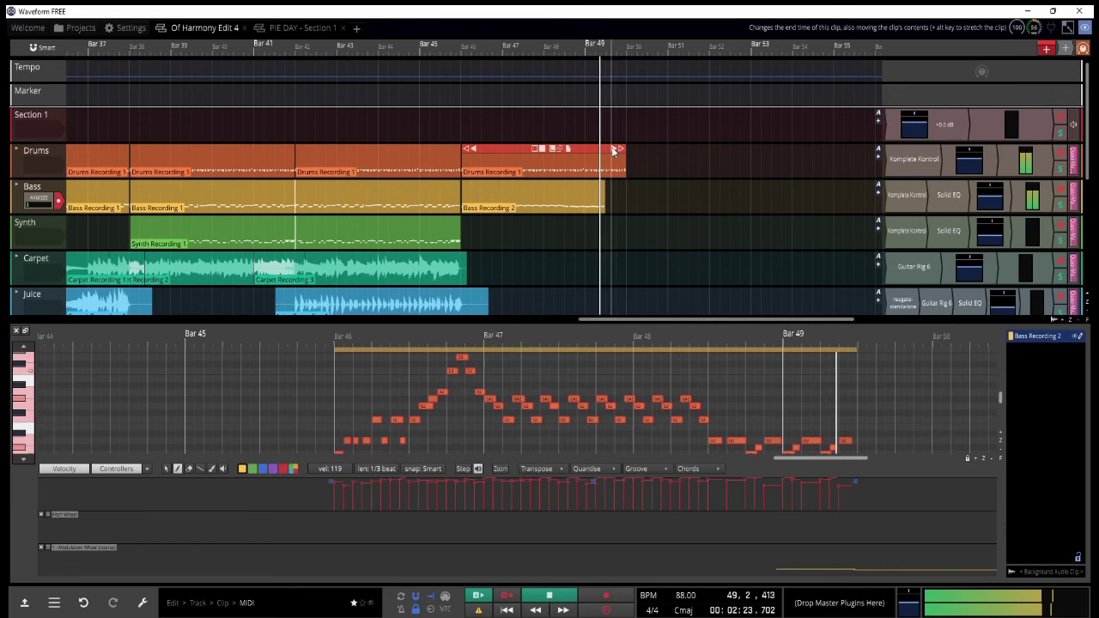
Step: Shorten the last Drums clip to end with the new Bass clip just after bar 49, and play it back
key("space")
left_click_drag(618, 150, 604, 153)
key("space")
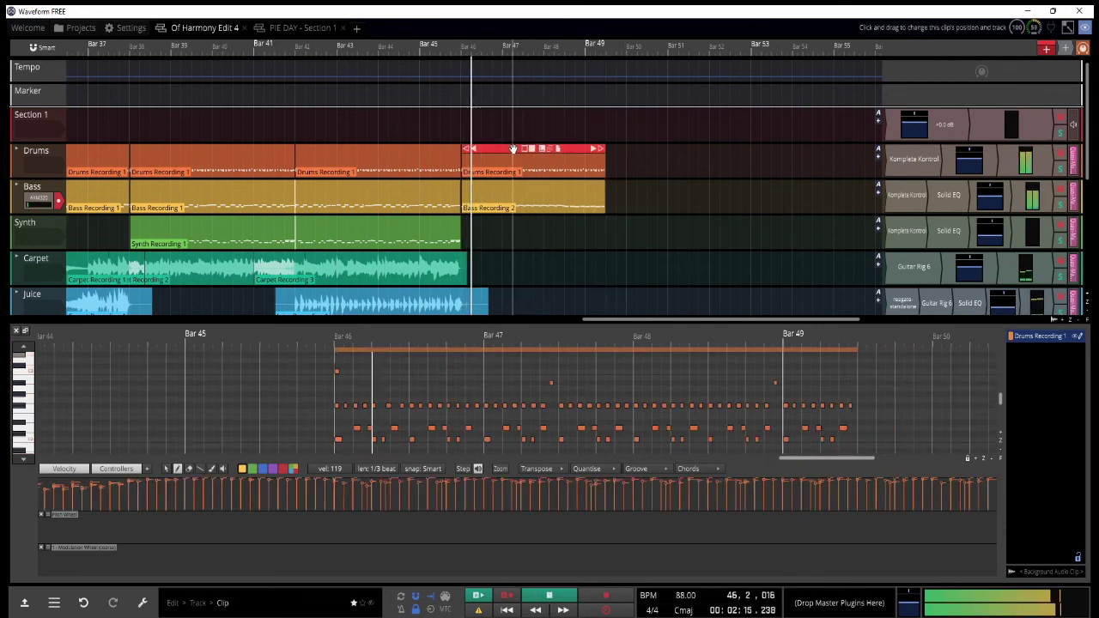
Step: Check the Bass Recording 2 clip on the Synth track between about bars 46 and 49 during playback
scroll(468, 442, "up", 3)
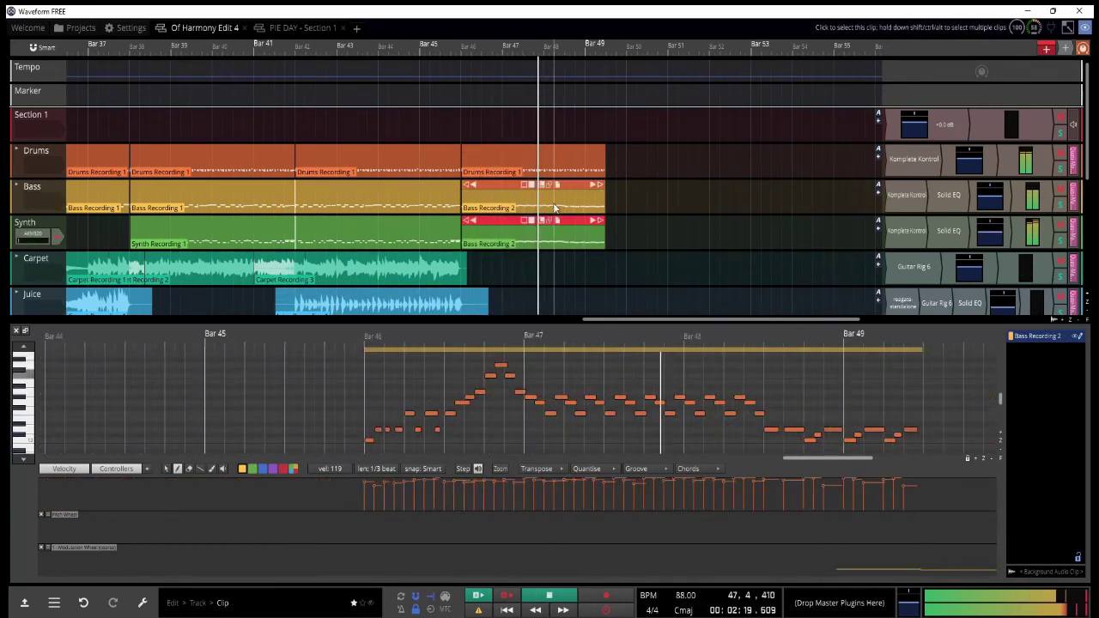
left_click(557, 228)
scroll(606, 234, "down", 2)
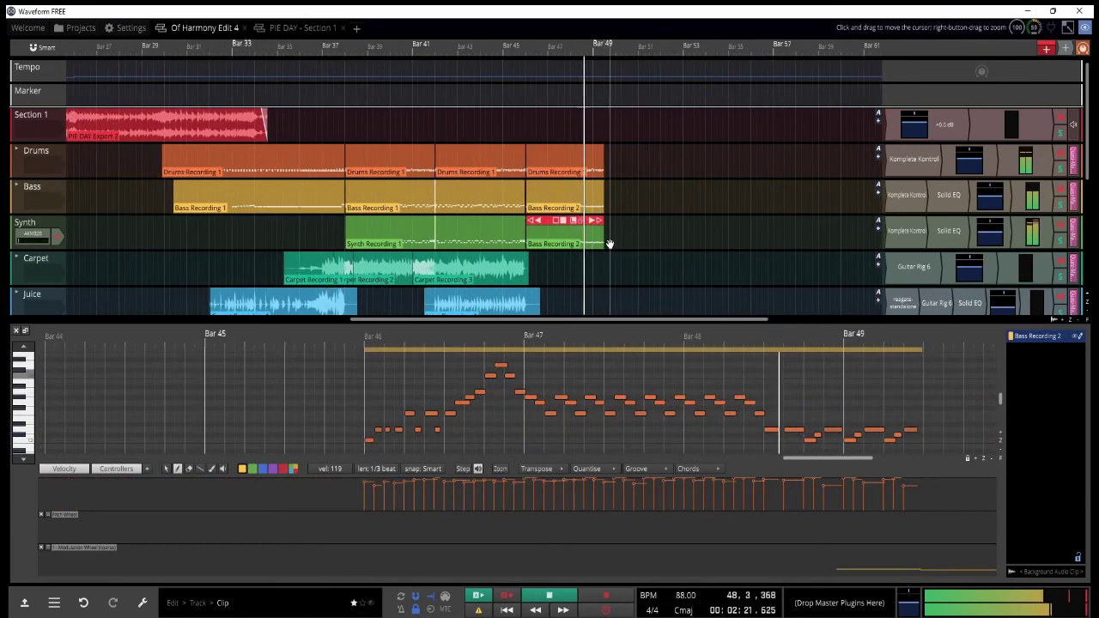
scroll(609, 244, "up", 2)
scroll(627, 245, "down", 1)
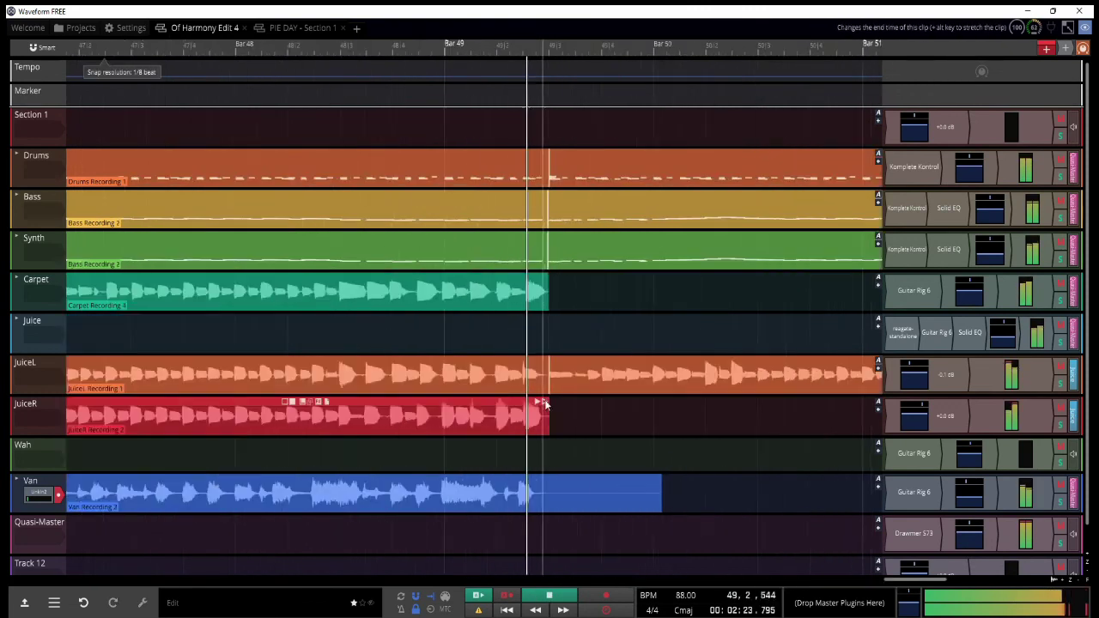
Step: Duplicate the JuiceR and Van clips after bar 49 so both parts extend to about bar 53
key("Down")
key("Down")
key("d")
key("d")
Step: Move the live input from Van to Carpet and record a Carpet part from about bar 49
left_click_drag(39, 494, 38, 293)
key("Down")
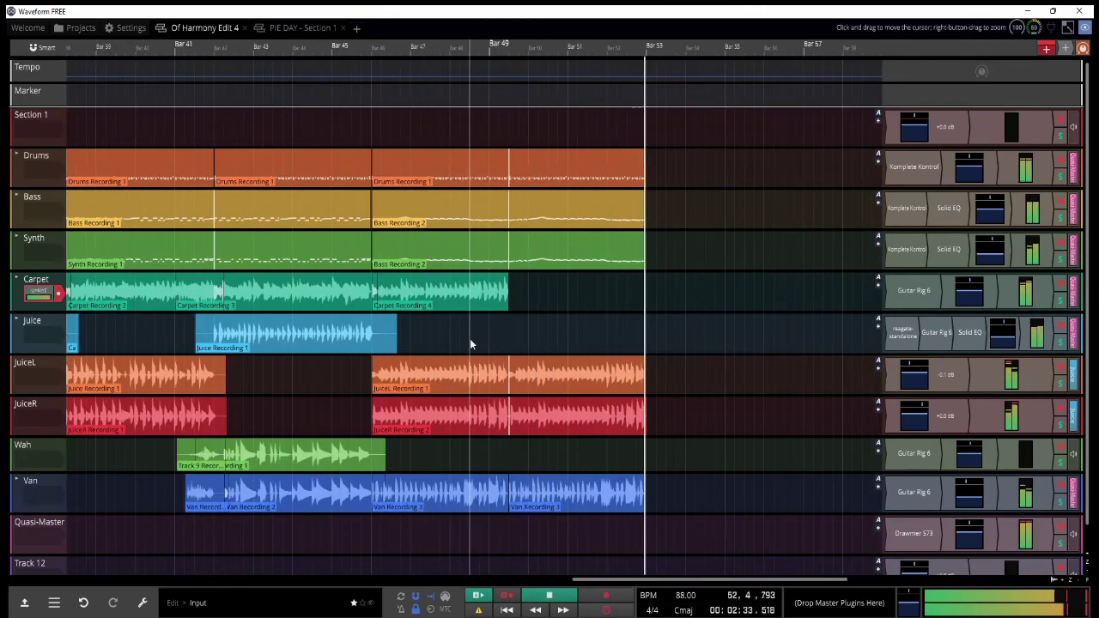
key("r")
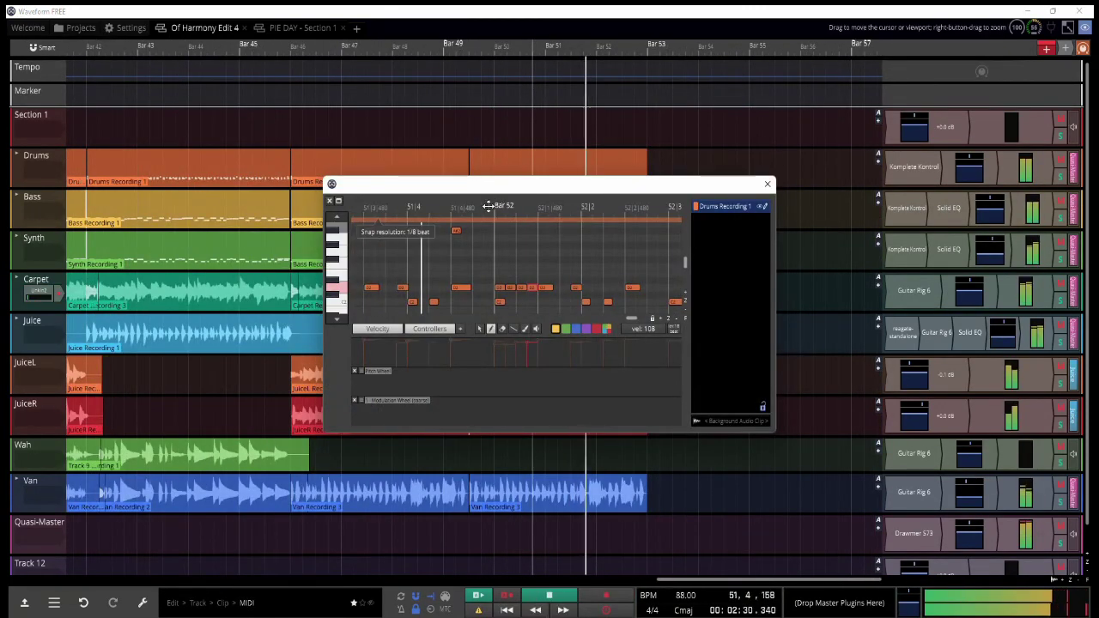
Step: Add a drum note to the rapid run just before beat 2 of bar 52 in the Drums clip and replay the passage
key("space")
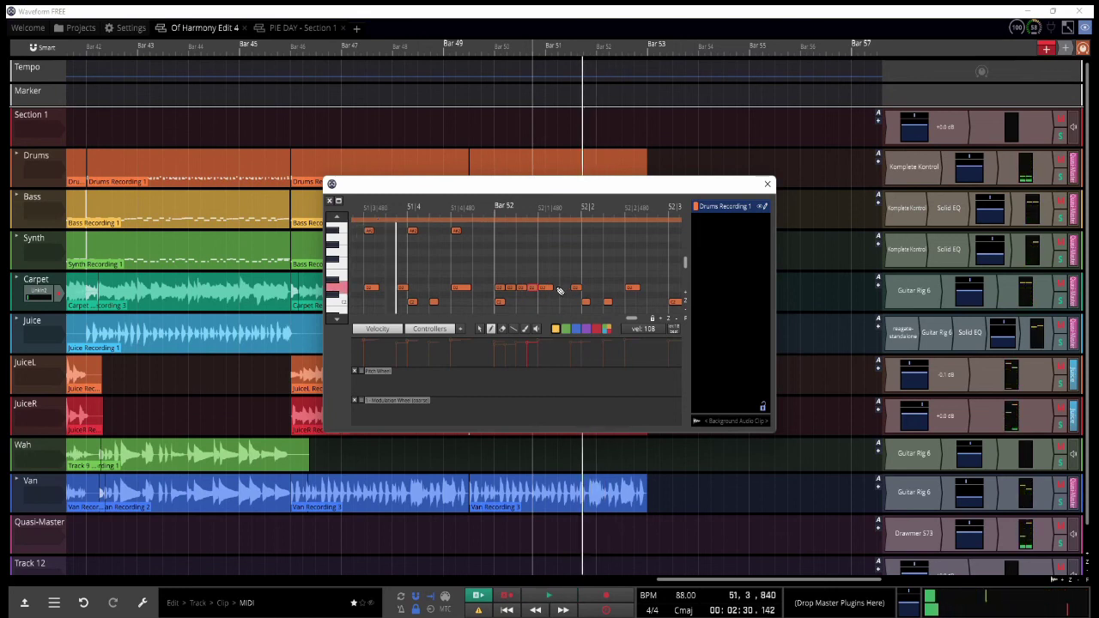
left_click(562, 288)
key("space")
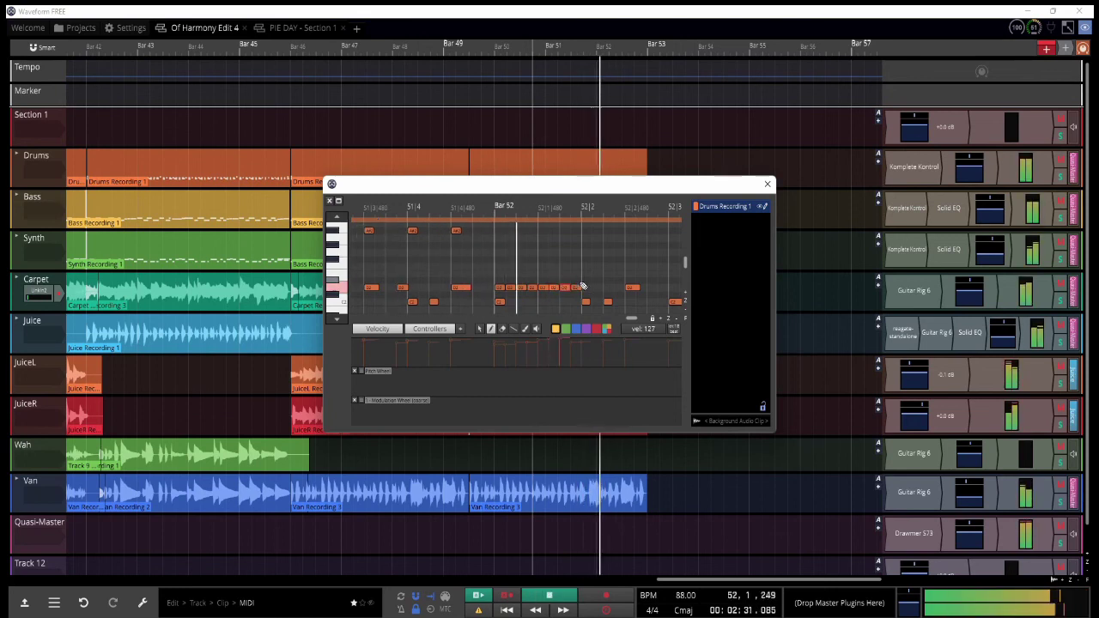
key("space")
scroll(591, 256, "up", 1)
key("space")
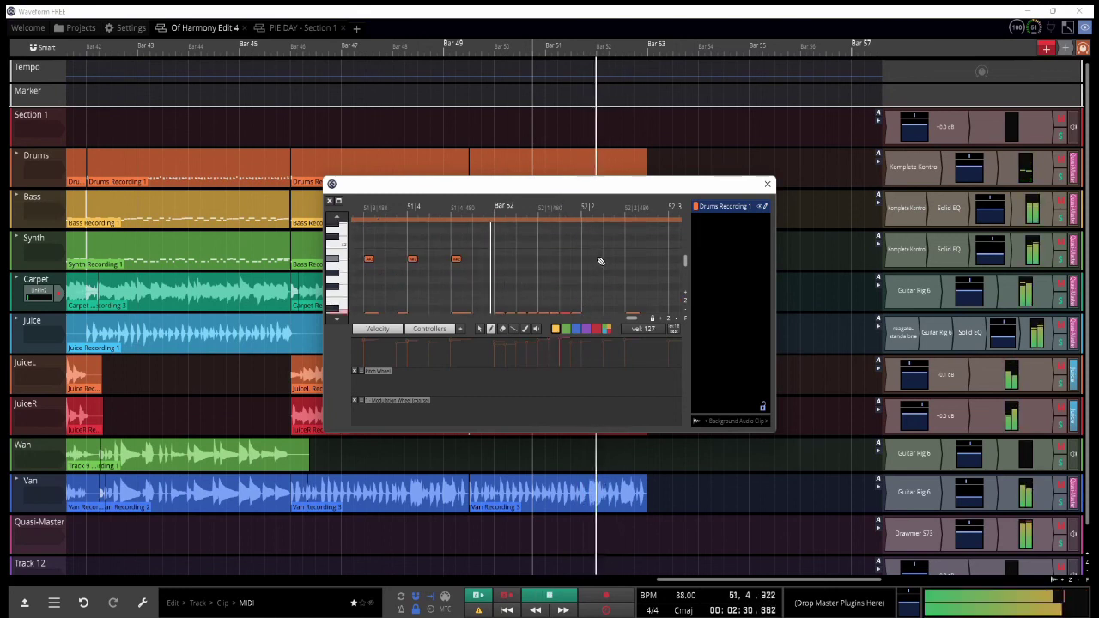
scroll(601, 262, "down", 1)
key("space")
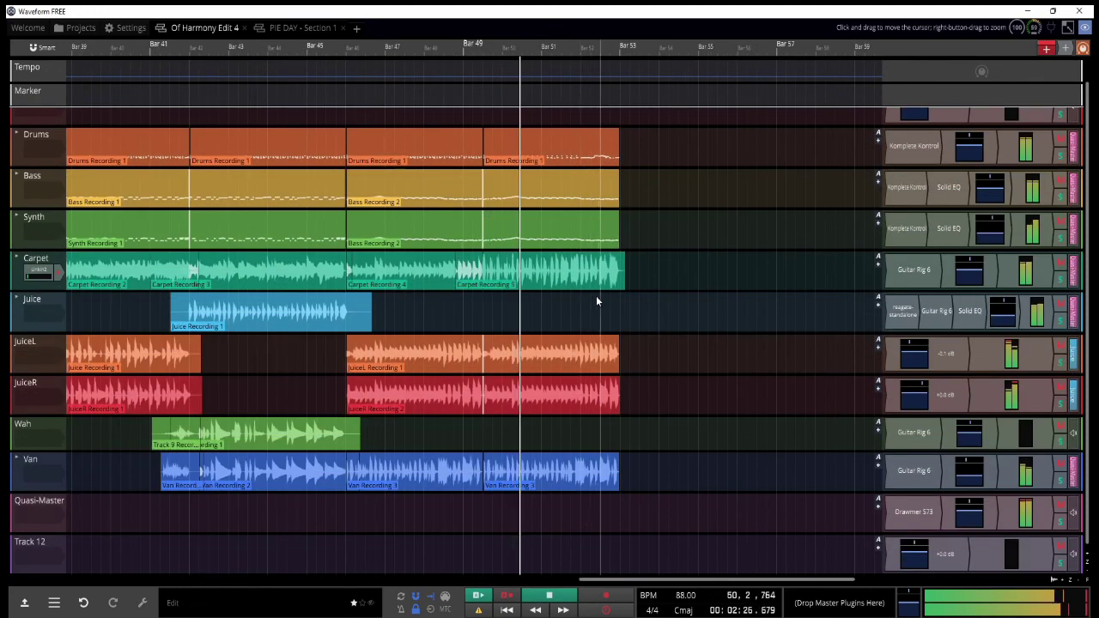
Step: Listen to the soloed Synth from about bar 41 in PIE DAY - Section 2 and turn off its solo
scroll(593, 294, "up", 2)
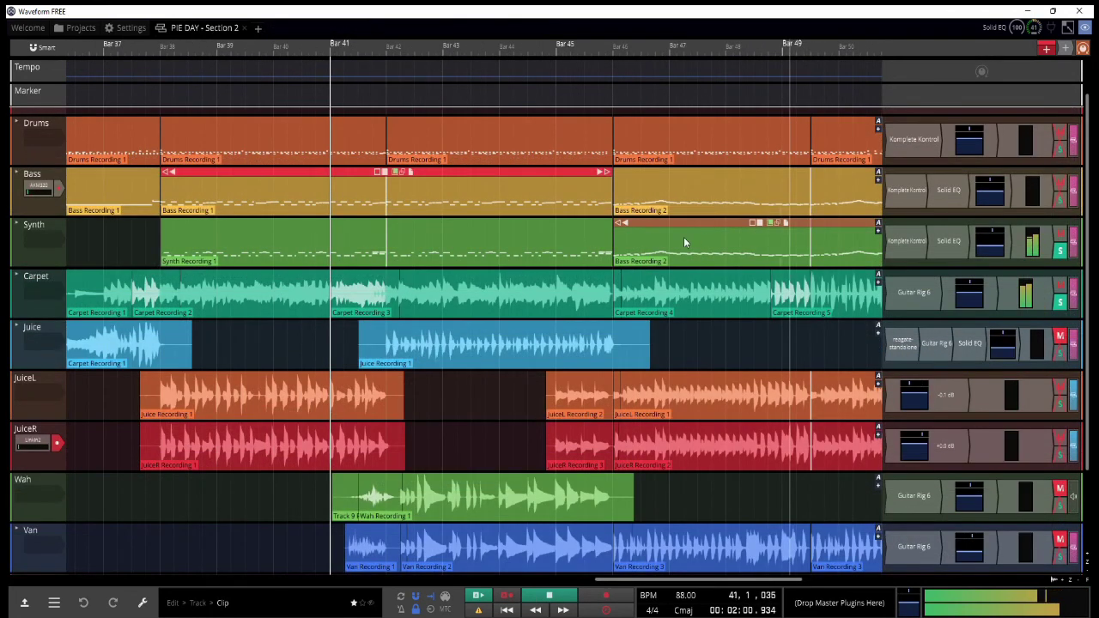
scroll(683, 237, "down", 4)
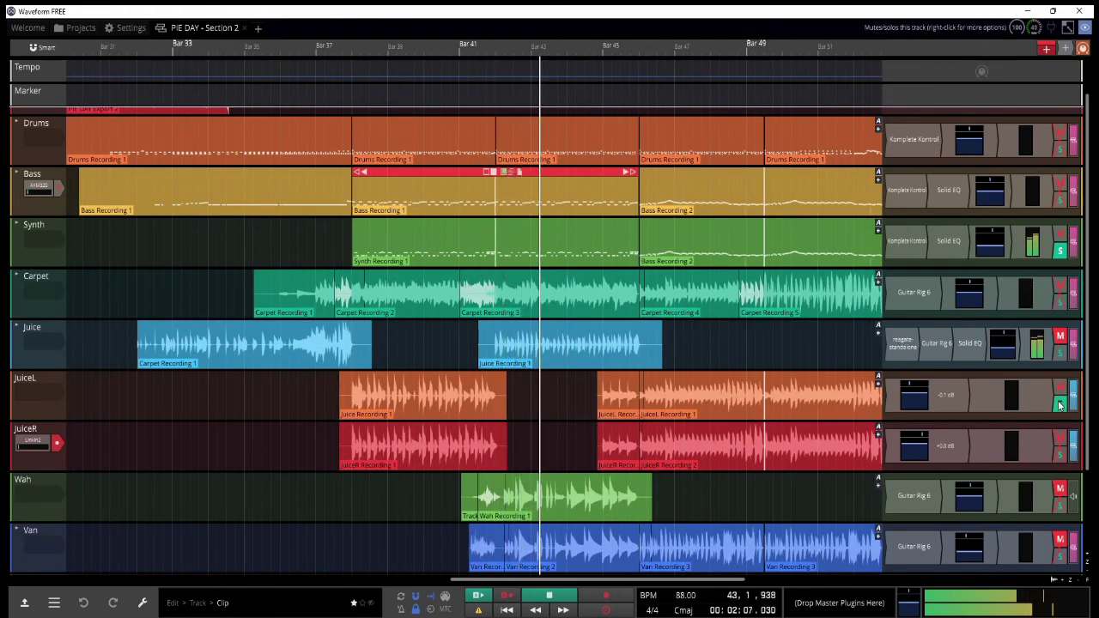
scroll(696, 244, "down", 2)
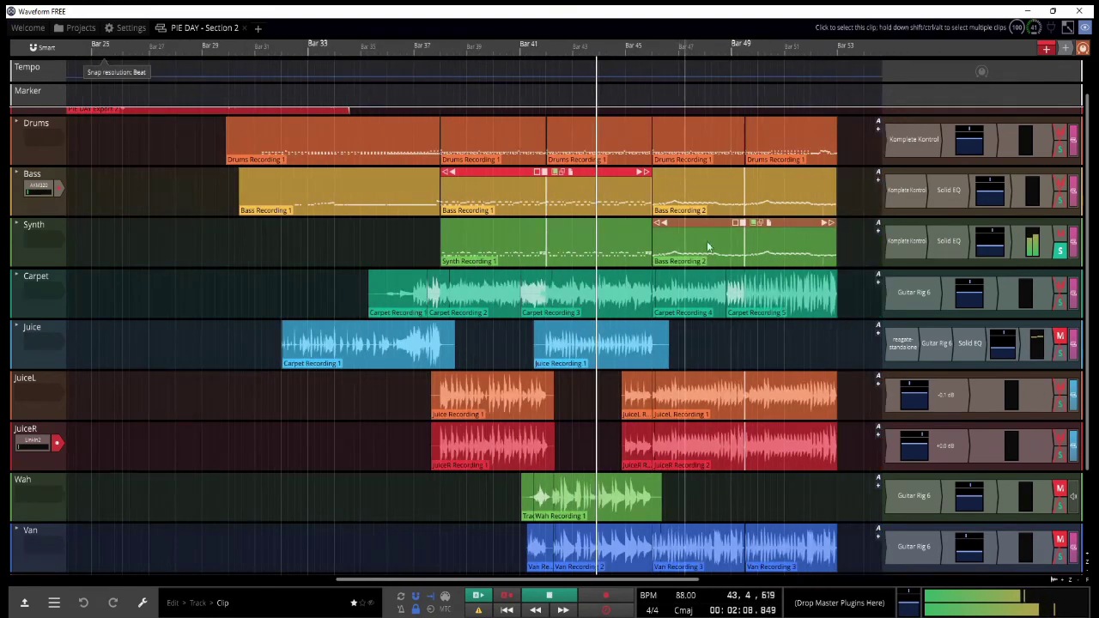
left_click(1060, 250)
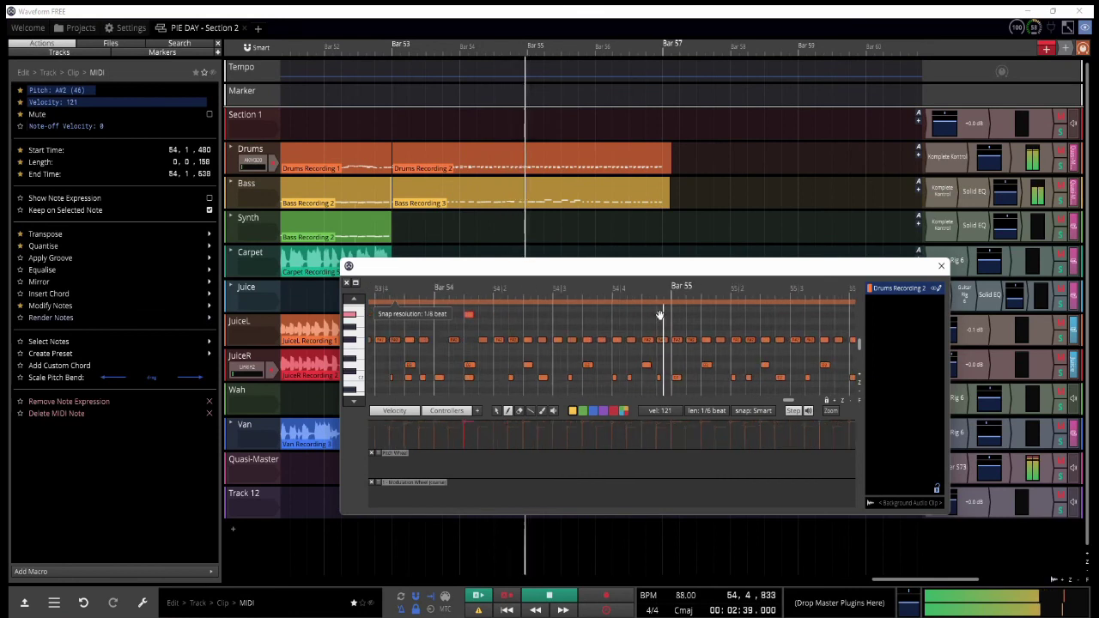
Step: Replace the hi-hat note at the start of bar 55 in Drums Recording 2 with an A#2 note and replay the passage
key("space")
double_click(676, 339)
left_click(678, 315)
key("space")
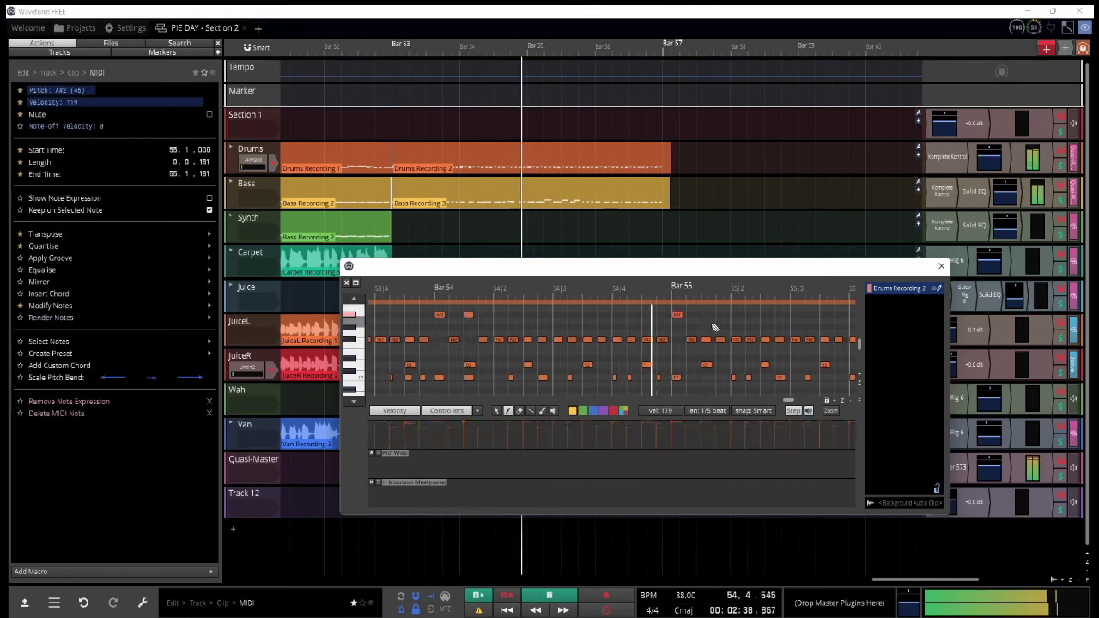
key("space")
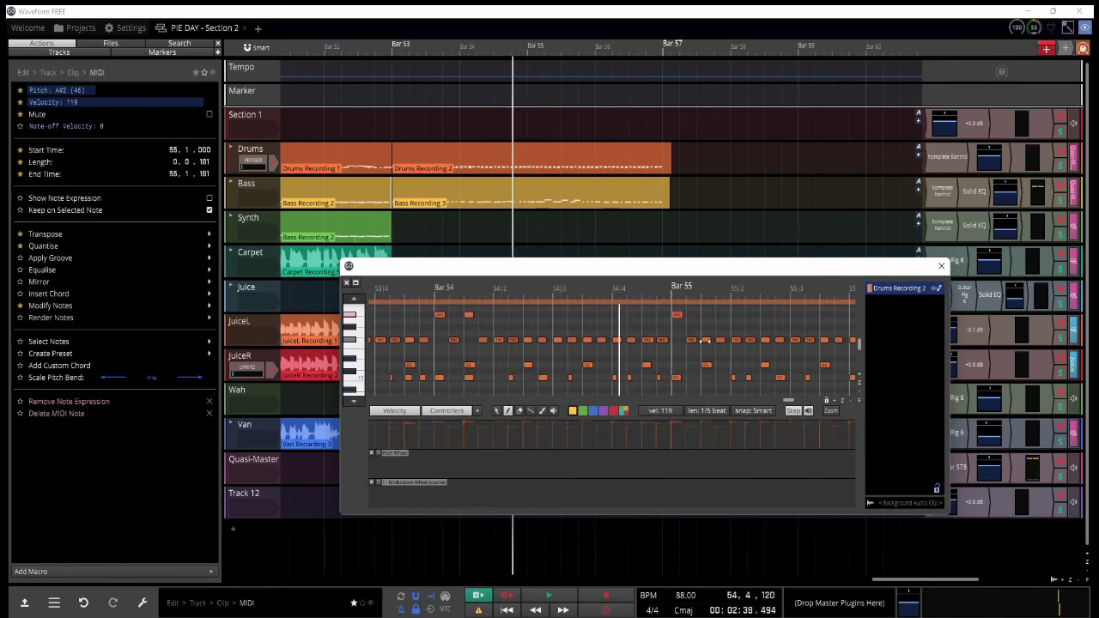
key("space")
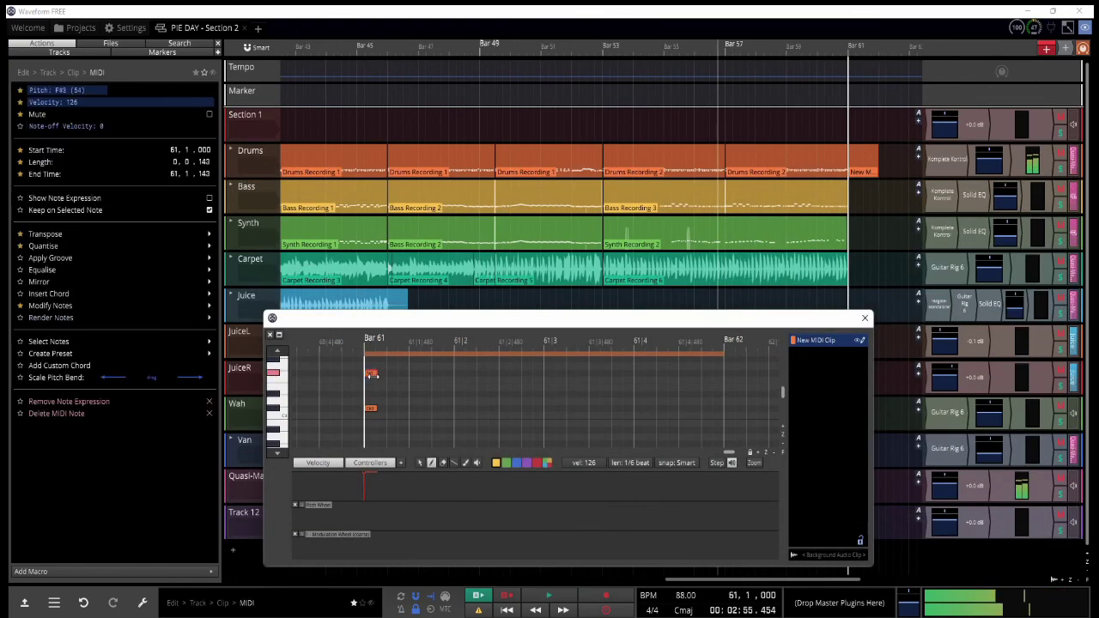
Step: Try a D#3 note at 61, 1, 480 in the new Drums MIDI clip and play it
left_click_drag(371, 375, 414, 394)
scroll(409, 383, "down", 1)
key("space")
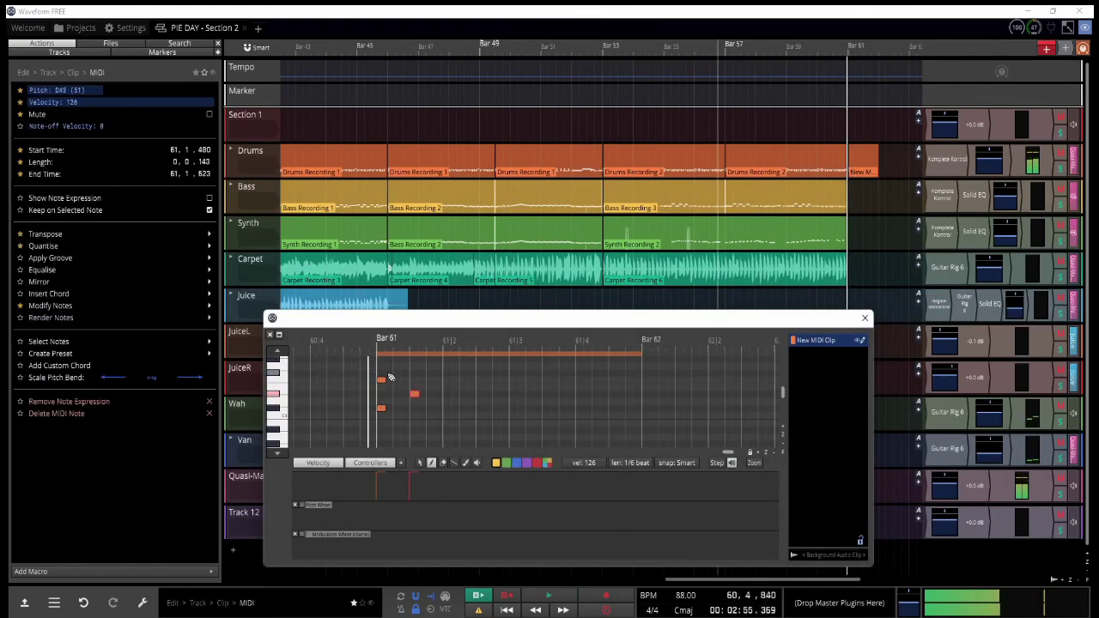
Step: Cut the upper drum note from the new bar 61 clip, add a D2 note at 61, 1, 480, and play it
key("ctrl+x")
left_click(415, 417)
key("space")
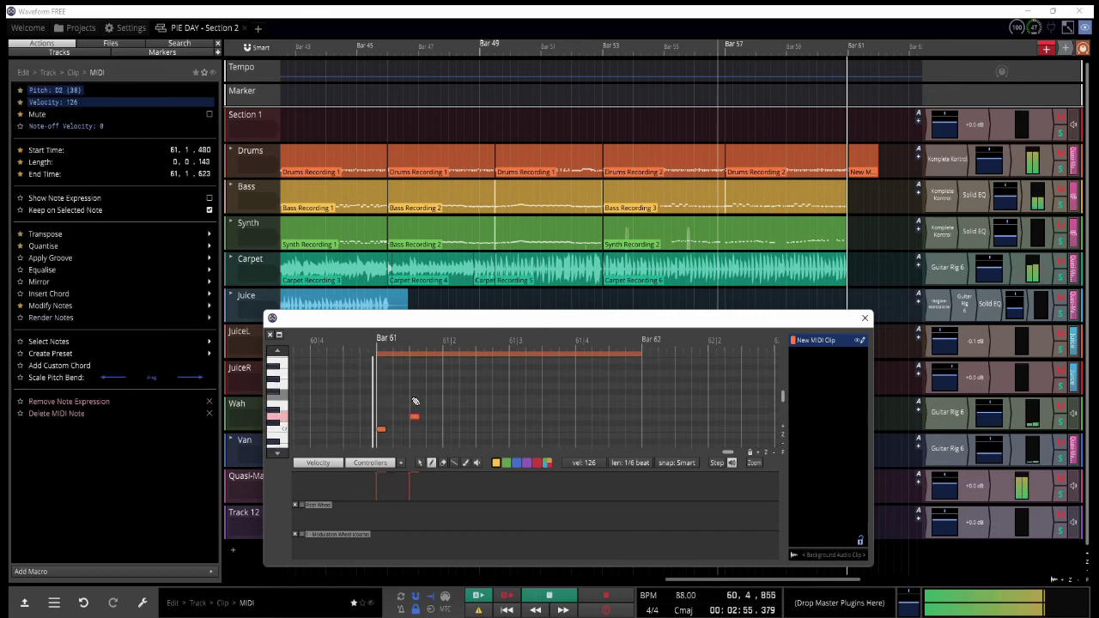
Step: Play the new Drums, Bass and Synth clips from just before bar 61
scroll(414, 395, "up", 2)
key("space")
left_click(367, 352)
left_click_drag(367, 352, 351, 352)
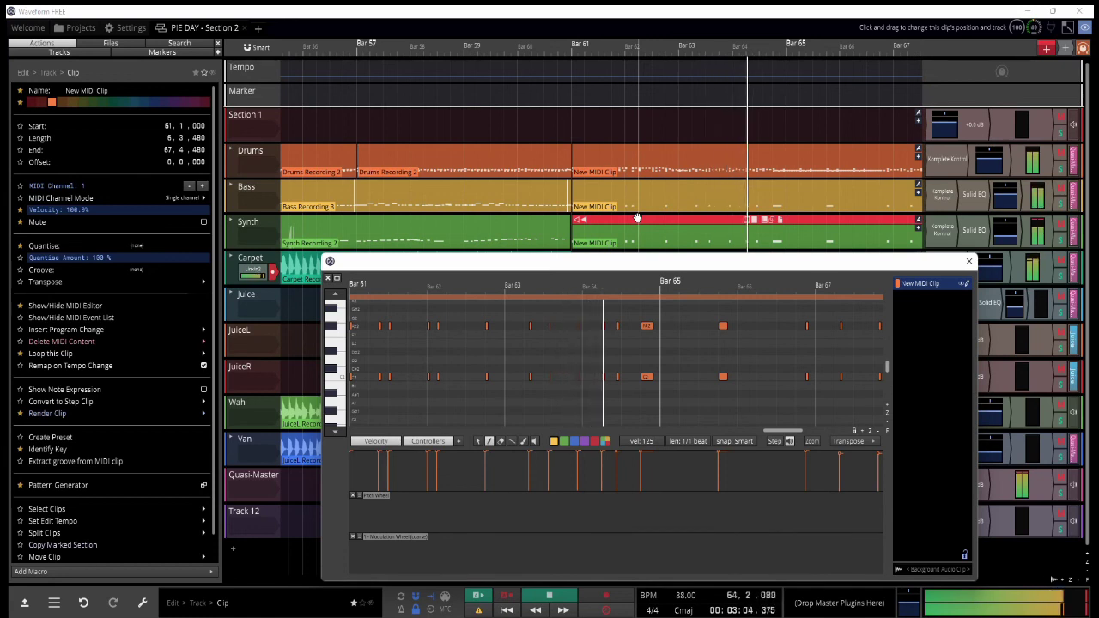
left_click(558, 123)
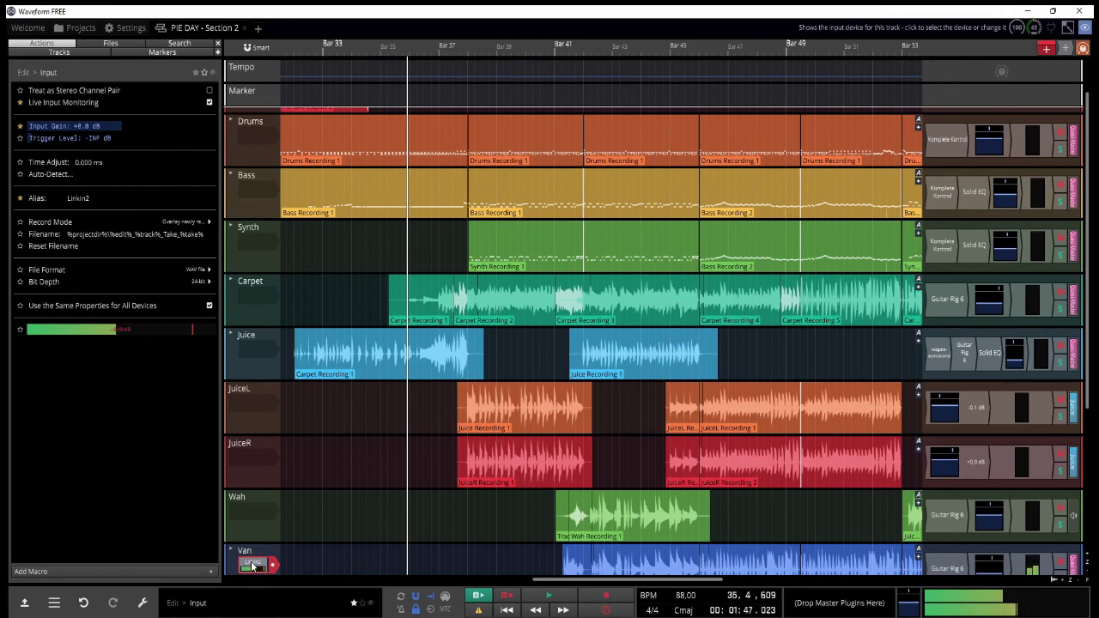
Step: Record a Van take from just before bar 36 and move the Van pan automation point near bar 36
key("r")
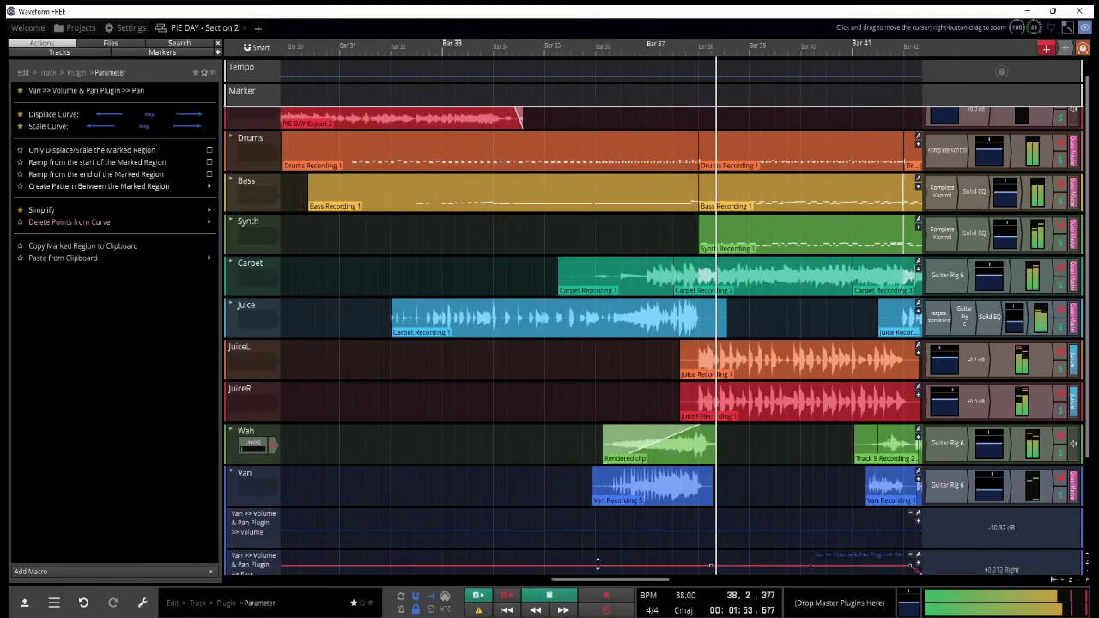
left_click(599, 561)
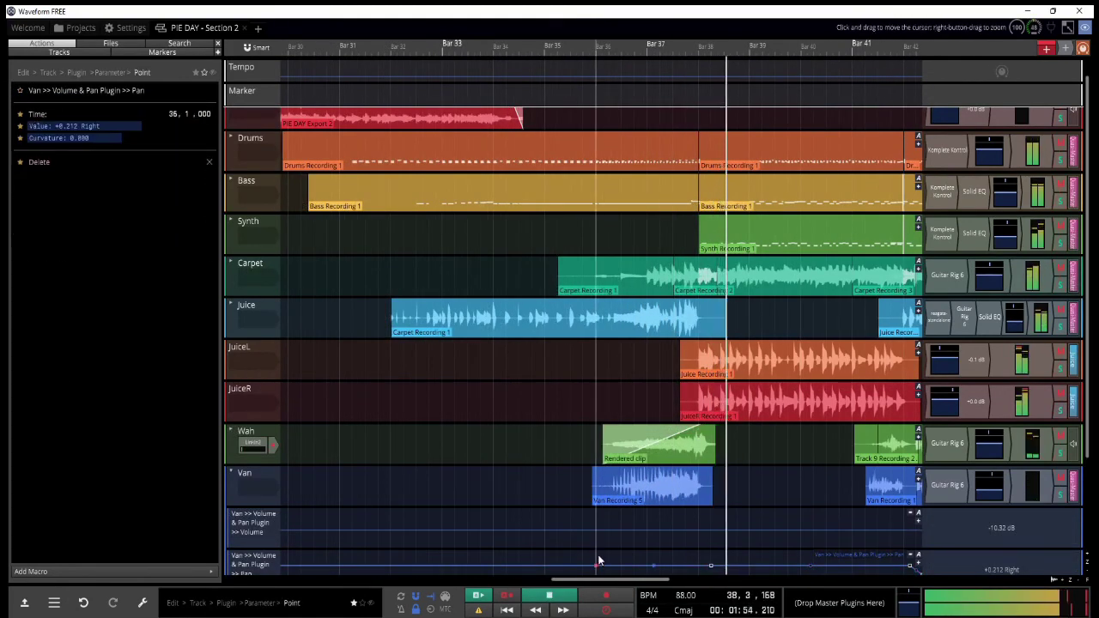
left_click_drag(598, 561, 687, 555)
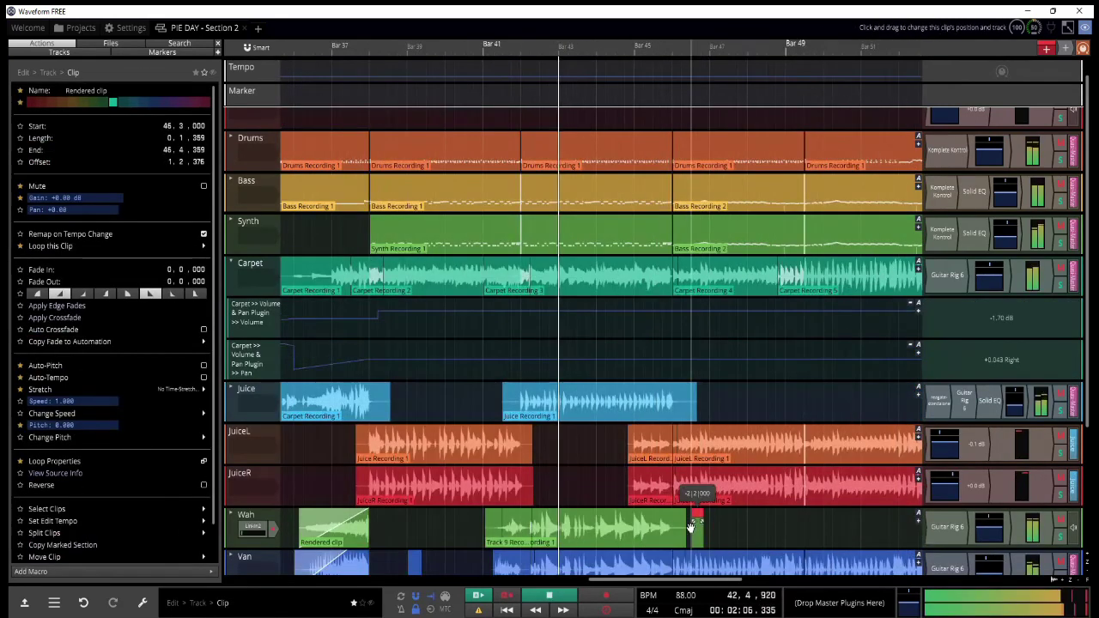
Step: Move the short rendered Wah clip to start at 46, 1, 000 and play the passage from just before it
left_click_drag(690, 528, 672, 527)
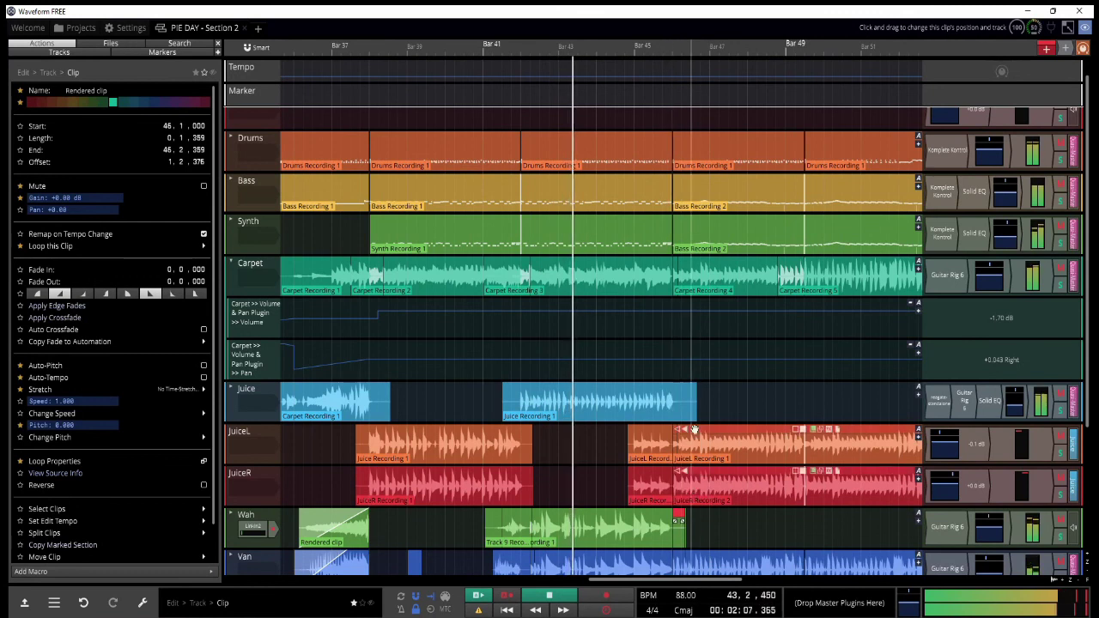
left_click(662, 347)
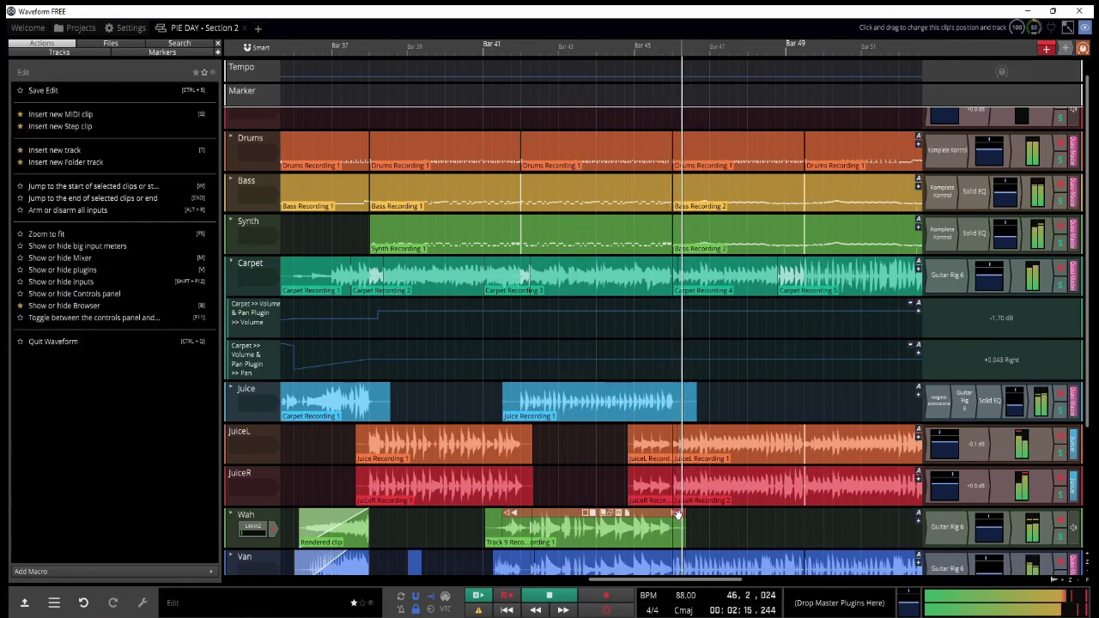
scroll(684, 513, "up", 3)
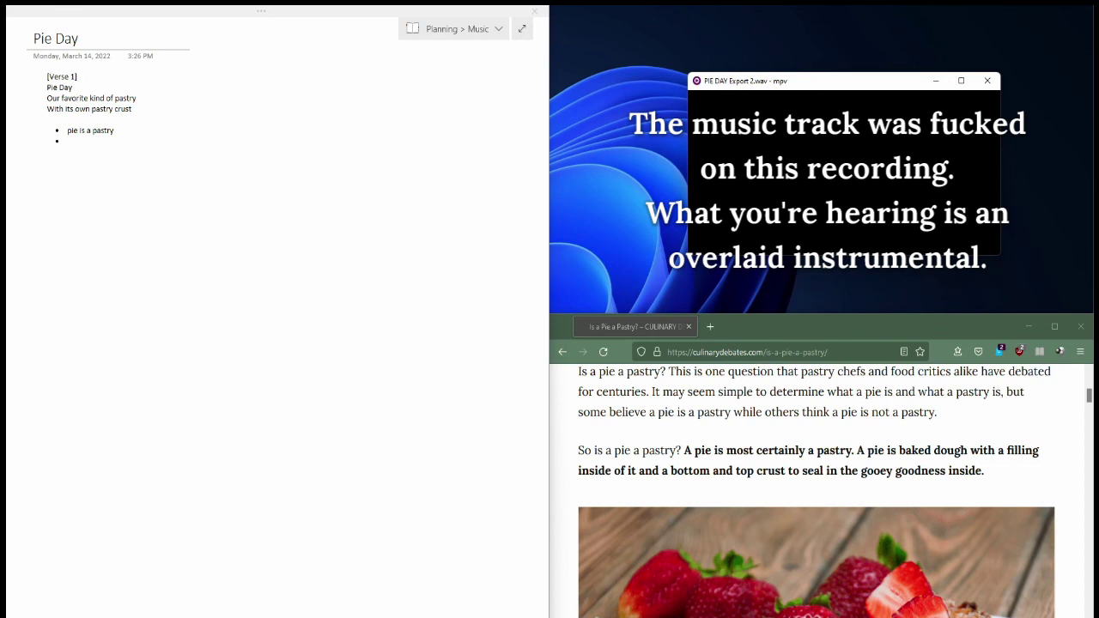
Step: In the Pie Day lyrics note, delete the verse line "With its own pastry crust"
left_click(132, 109)
key("BackSpace")
key("BackSpace")
key("BackSpace")
key("BackSpace")
key("BackSpace")
key("BackSpace")
key("BackSpace")
key("BackSpace")
key("BackSpace")
key("BackSpace")
key("BackSpace")
key("BackSpace")
key("BackSpace")
key("BackSpace")
key("BackSpace")
key("BackSpace")
key("BackSpace")
key("BackSpace")
key("BackSpace")
key("BackSpace")
Step: Add the rhyme ideas "pastry, tasty" and "day, bake" to the bullet list below the verse
left_click(69, 141)
type("pastry,  tasty")
key("Return")
type("day, bake")
Step: Write the verse line "Pop 'em in the oven and let 'em all bake" and return to the instrumental's player window
left_click(48, 110)
type("Pop 'em in the oven and let 'em all bake")
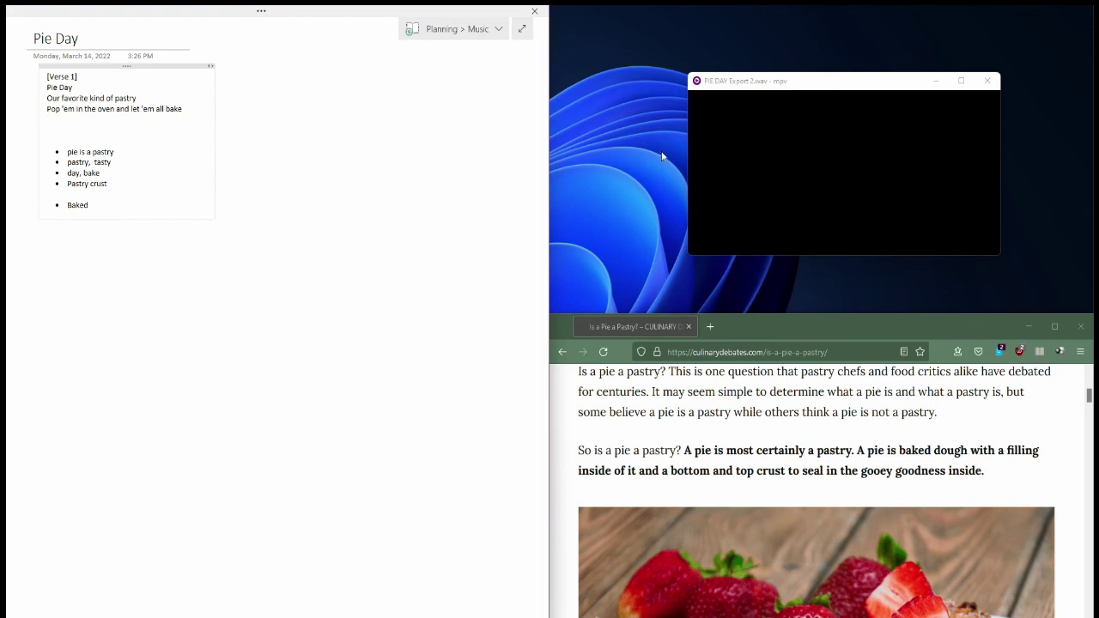
left_click(818, 191)
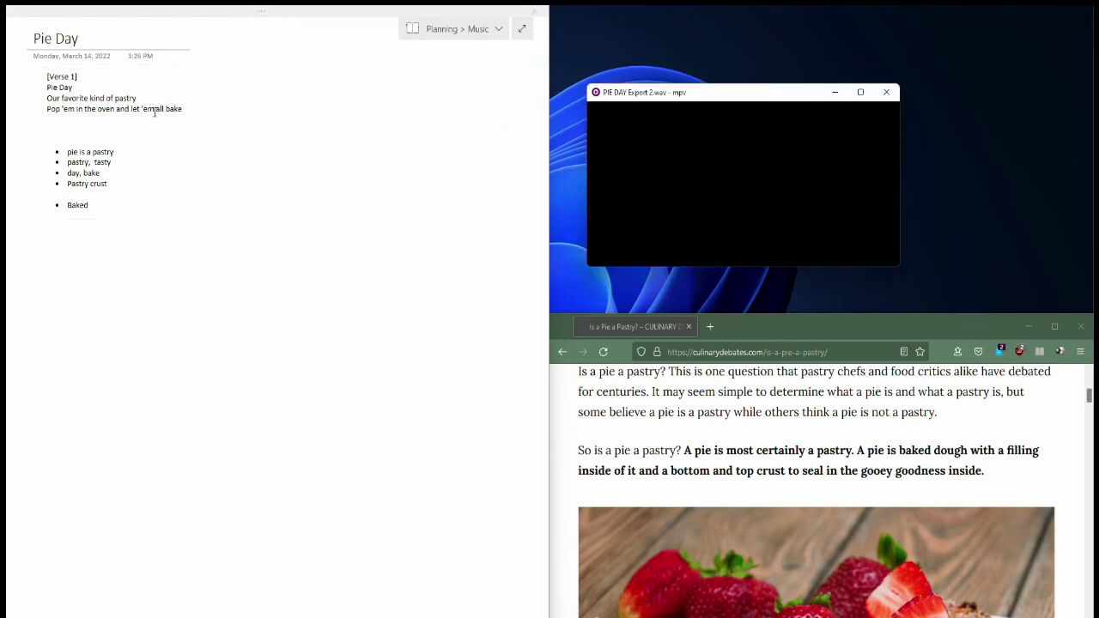
Step: Add the lines "Pie Day", "With fillings oh, so tasty" and "Just take a bite, it takes you away", plus a "[Section II]" heading
left_click(117, 121)
type("Pie Day")
key("Return")
type("With fillings oh, so tasty")
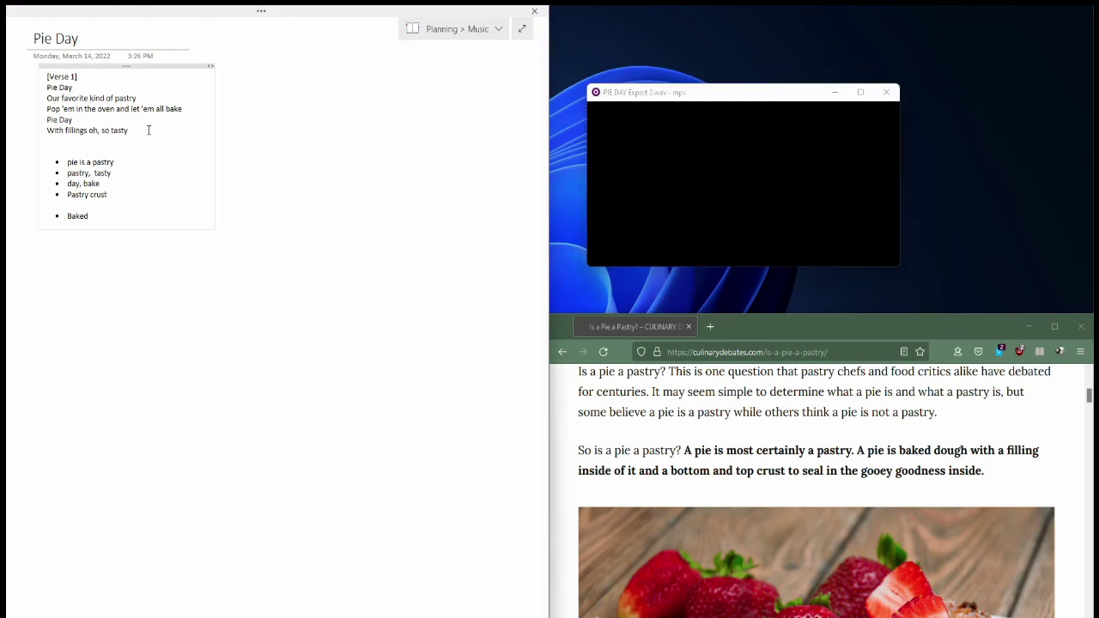
key("Down")
type("Just take a bite, it takes you away")
left_click(656, 184)
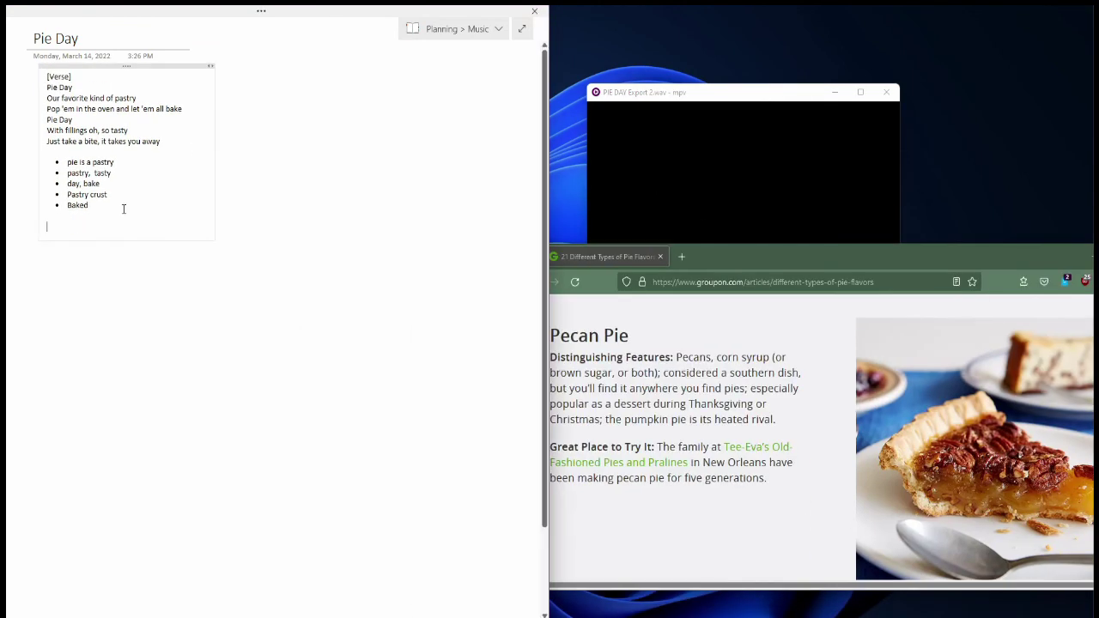
type("[Section II")
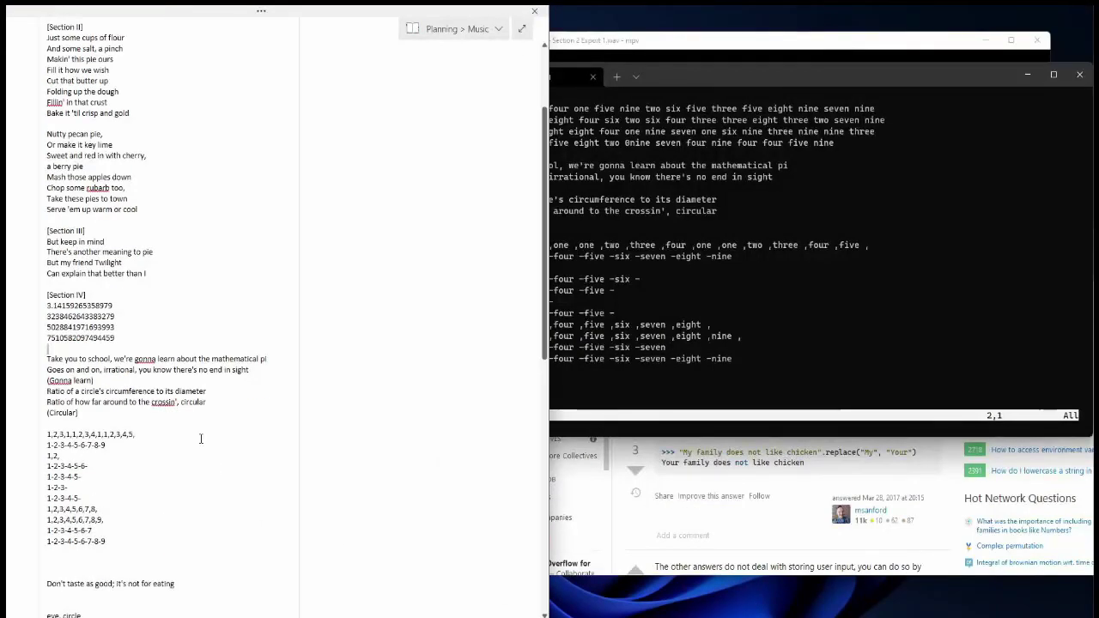
Step: Try pasting the spelled-out pi digits over the Section IV numerals, and undo the paste
triple_click(99, 321)
key("ctrl+v")
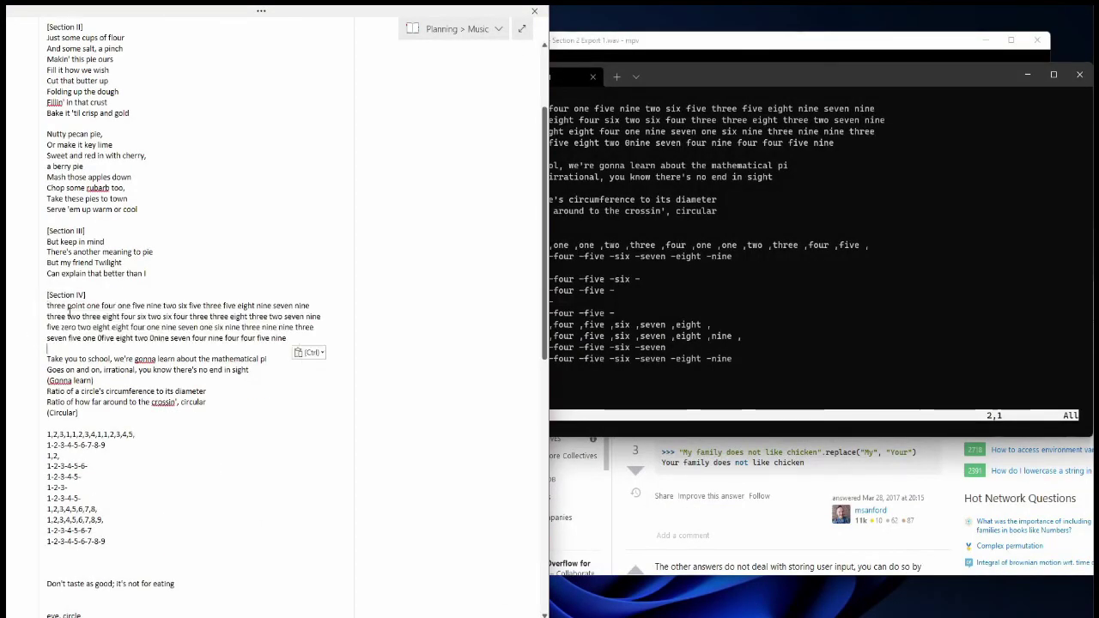
left_click(721, 320)
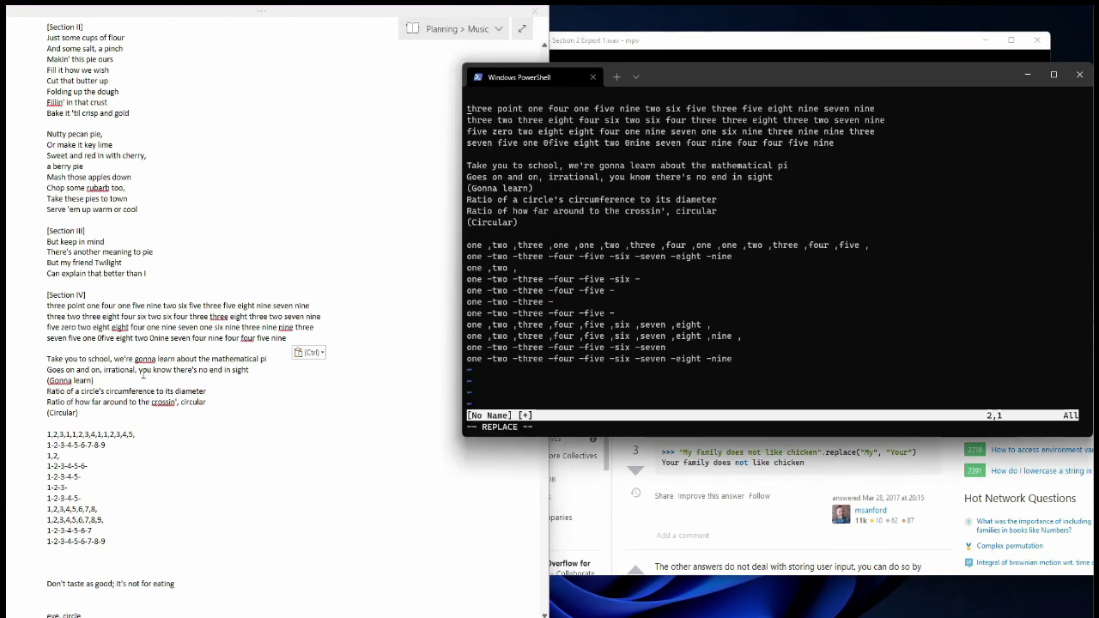
left_click(157, 337)
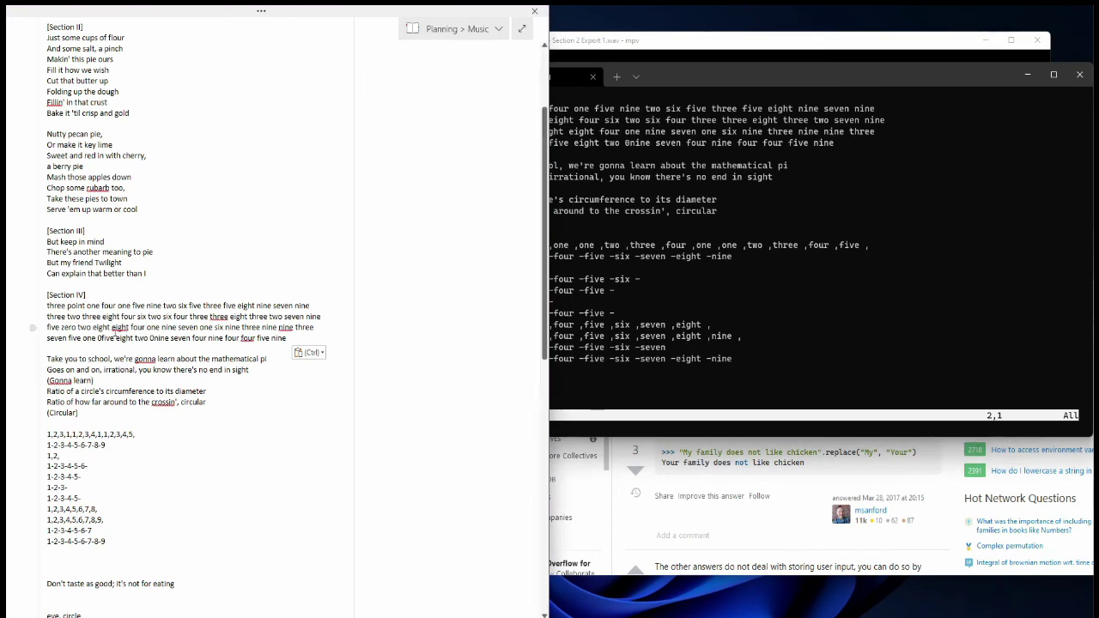
key("ctrl+z")
Step: In the terminal's Vim text, substitute the remaining 0 digits with the word "zero"
left_click(674, 301)
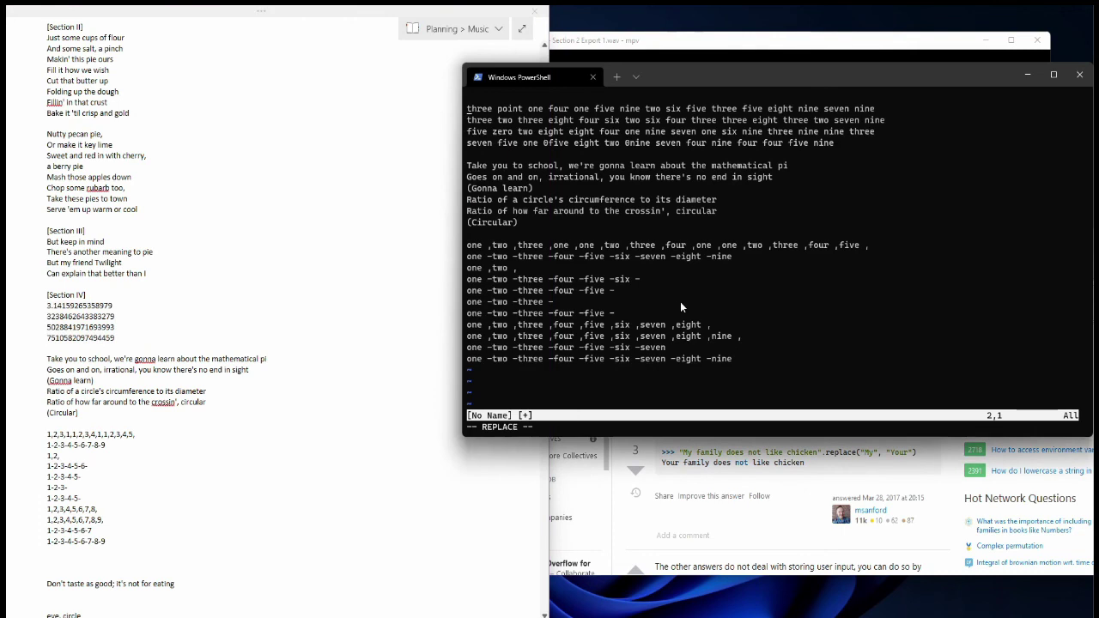
key("shift+r")
type(":%s/")
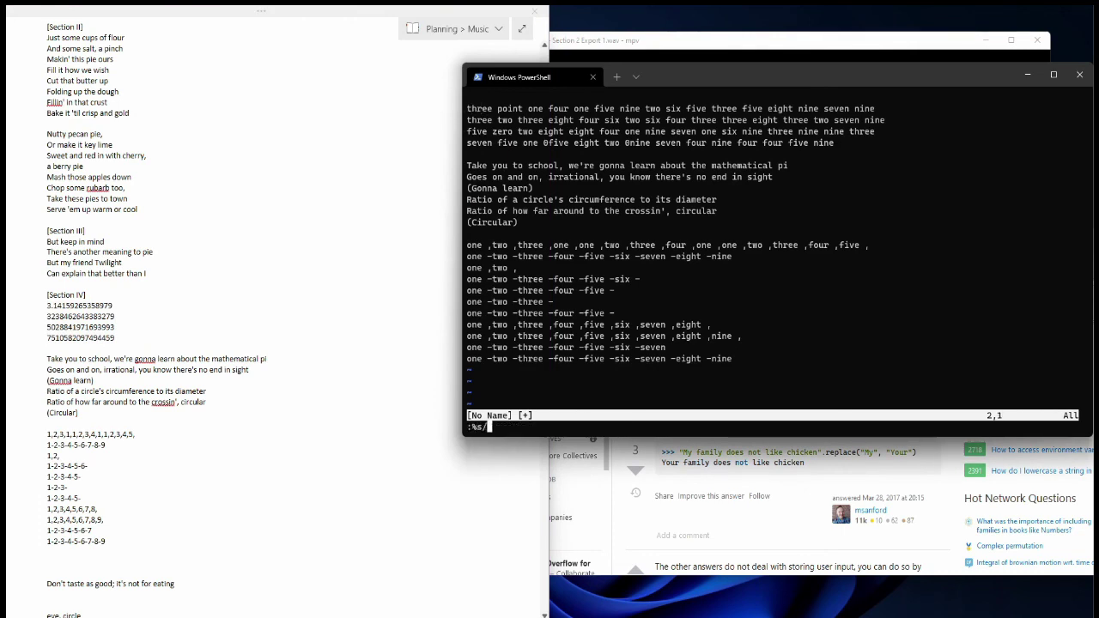
type("zero")
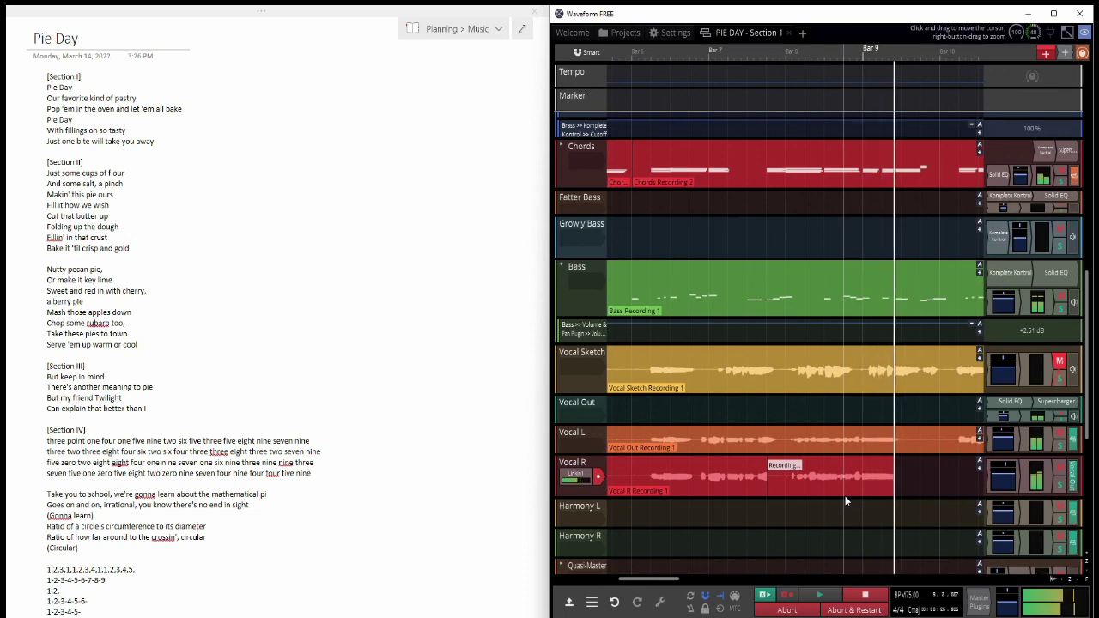
Step: In Waveform's PIE DAY - Section 1, end the current Vocal R take and record the next phrase from just before bar 10
key("space")
key("r")
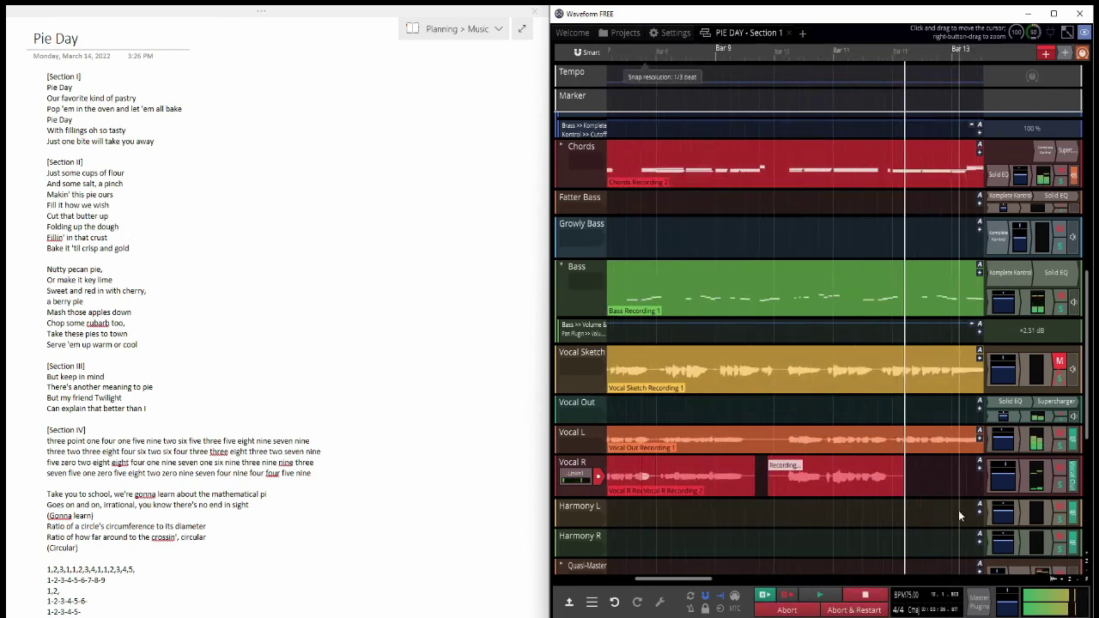
key("space")
Step: Record the closing Vocal R phrase from about bar 12 to past bar 13 and play it back
left_click(908, 515)
key("r")
scroll(843, 514, "down", 2)
scroll(859, 520, "down", 3)
key("space")
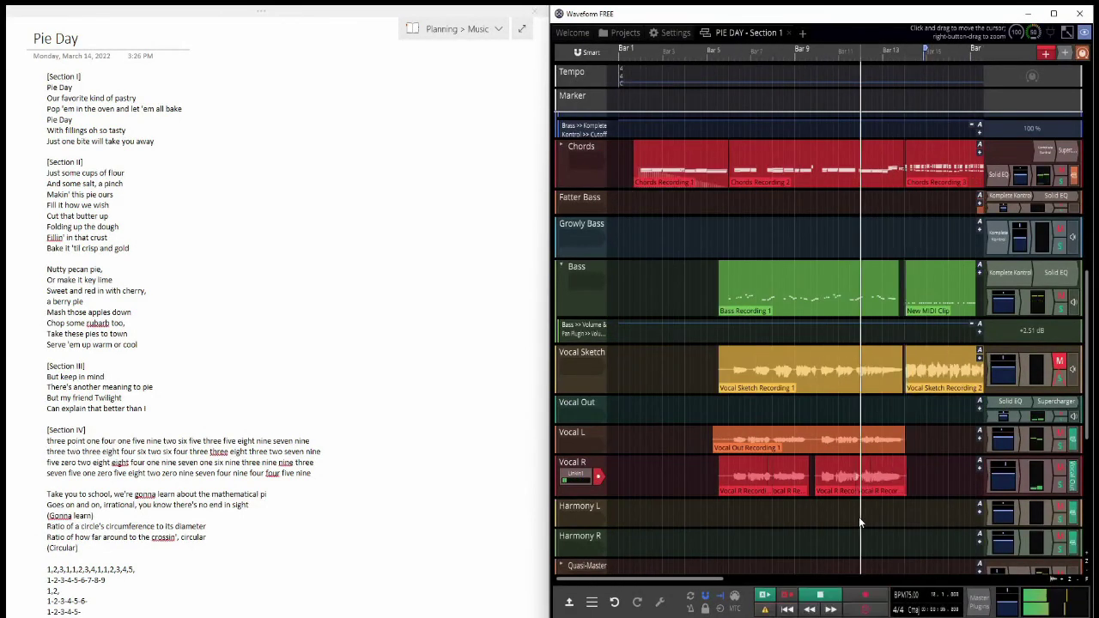
Step: Reassign the vocal input from Vocal R to Vocal L and record the Section II vocal past bar 21
scroll(859, 520, "up", 4)
left_click_drag(581, 481, 581, 445)
left_click(726, 516)
key("r")
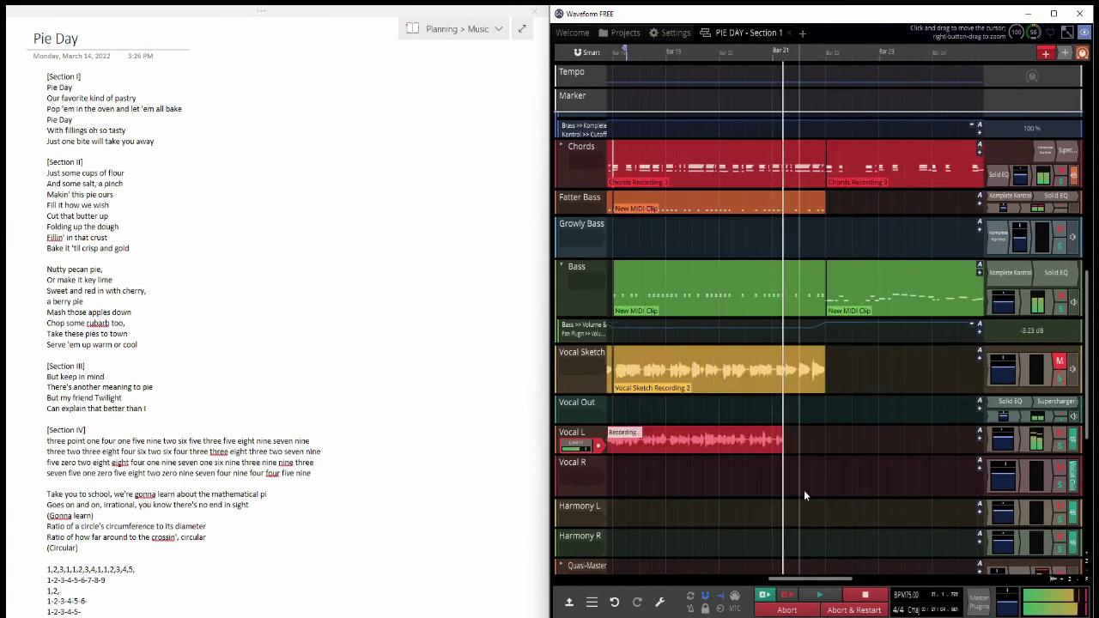
key("space")
Step: Record a Vocal R take from just after bar 21 to past bar 25
key("r")
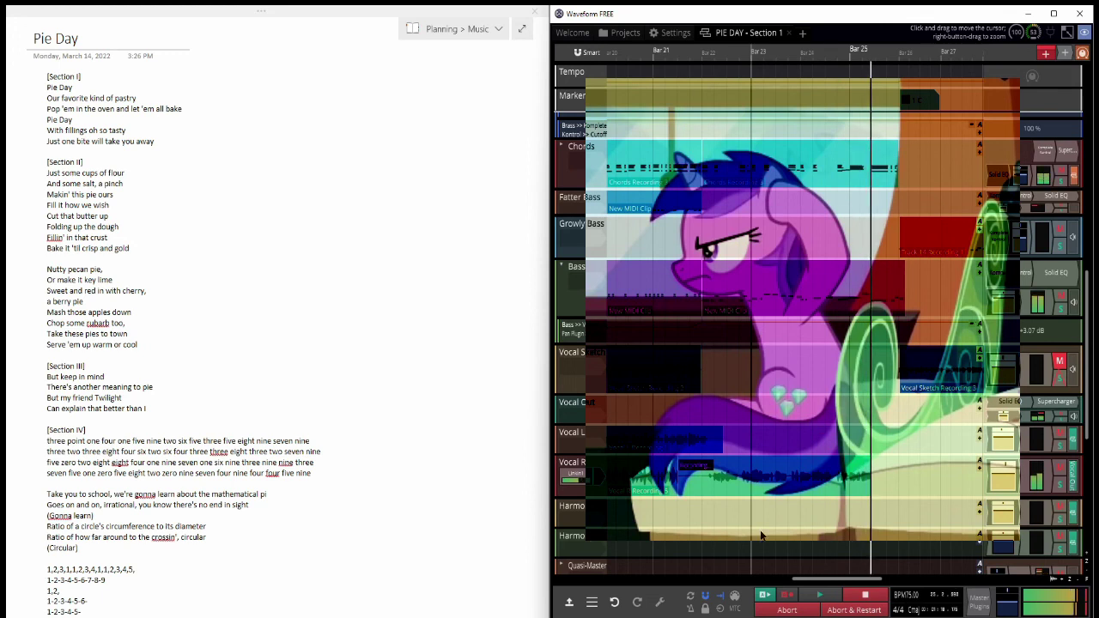
left_click(864, 597)
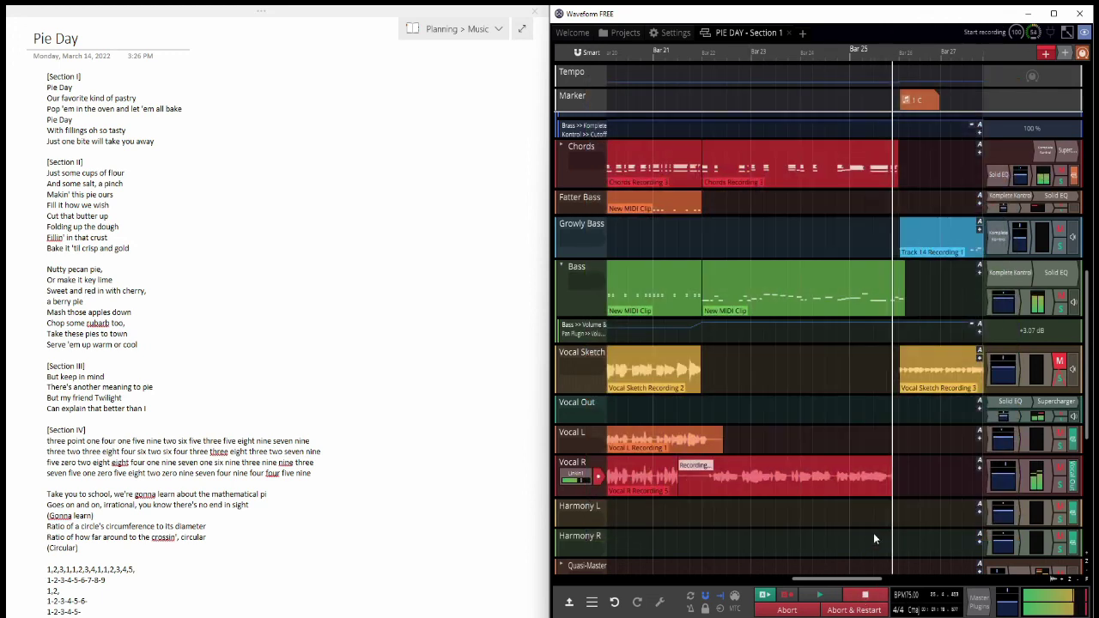
left_click(854, 608)
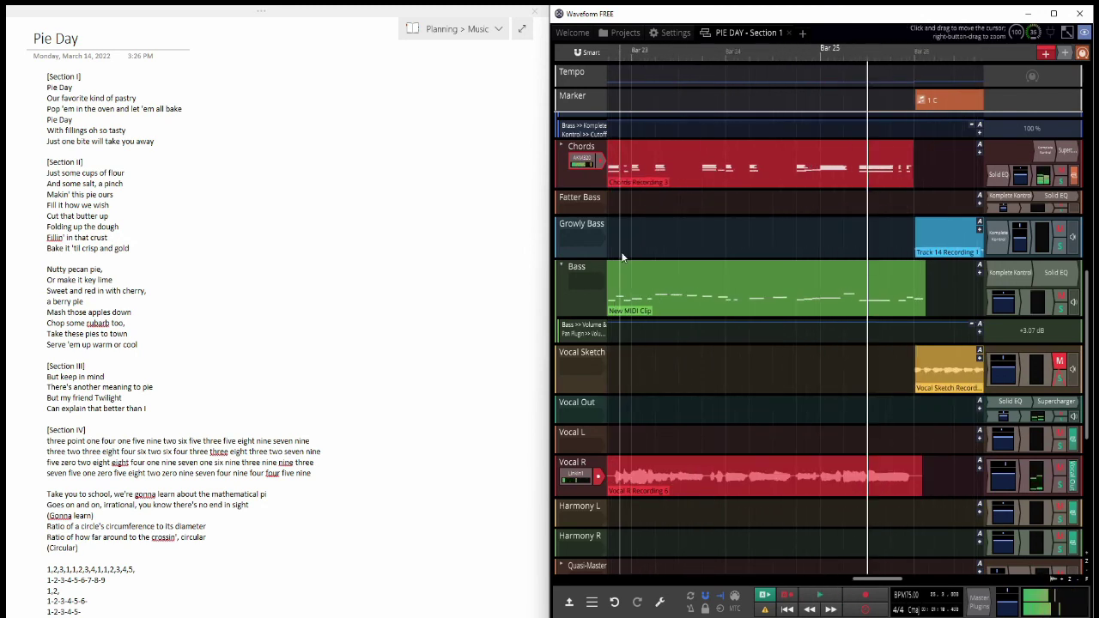
Step: Play back the recorded Vocal R take from about bar 23
left_click(691, 404)
key("space")
scroll(721, 464, "down", 3)
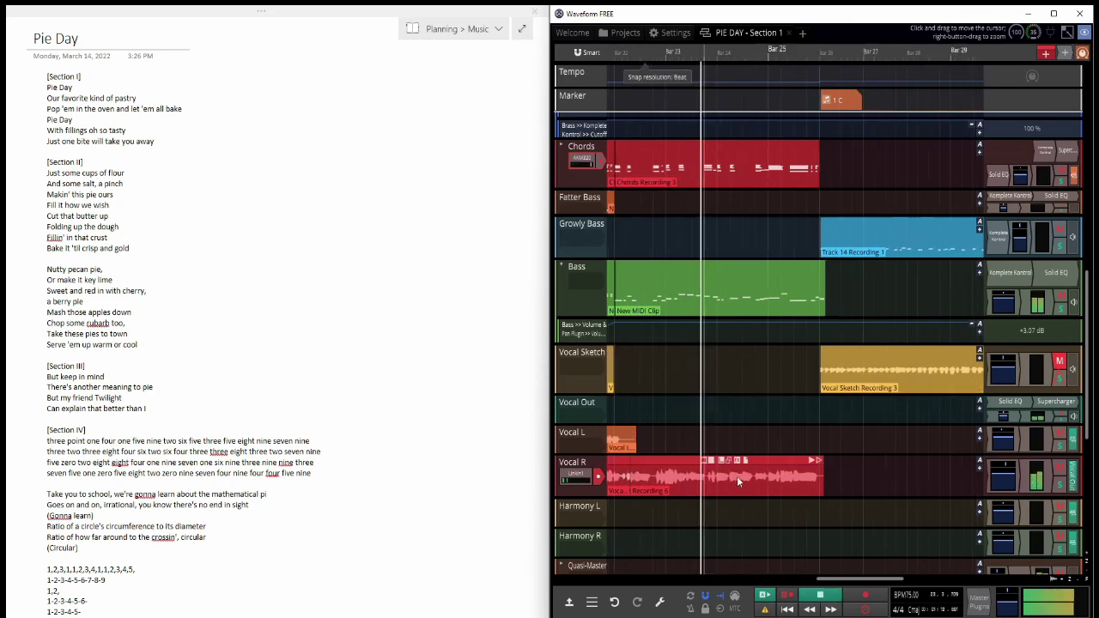
scroll(811, 464, "up", 2)
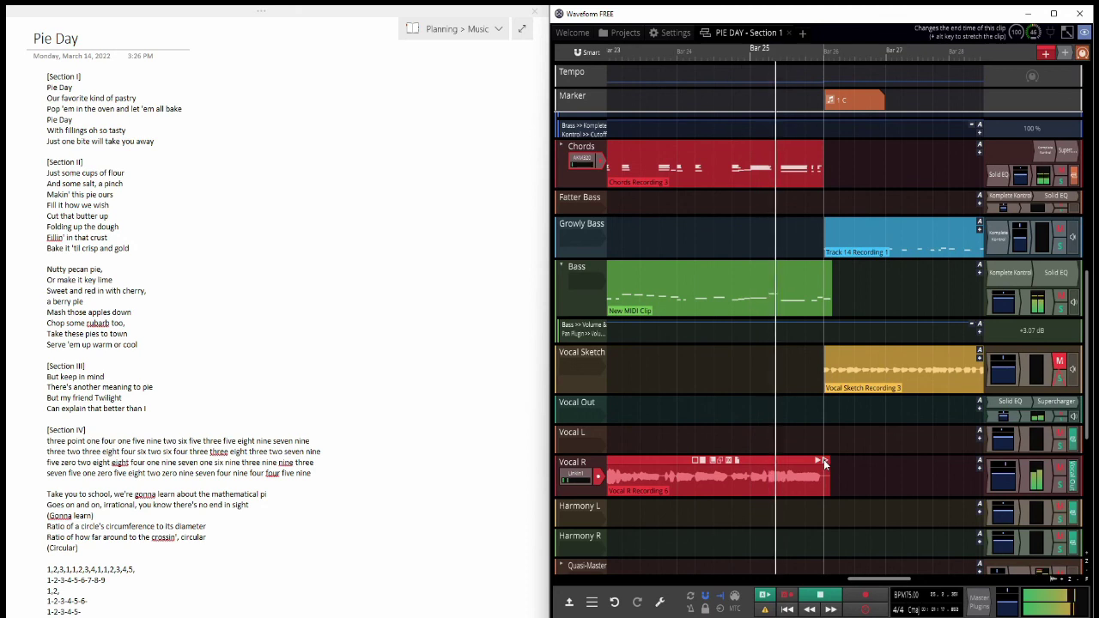
Step: Trim the end of the Vocal R clip back to just before bar 25 and re-record the phrase from about bar 24
left_click_drag(824, 463, 748, 469)
left_click(701, 446)
key("r")
scroll(768, 443, "down", 1)
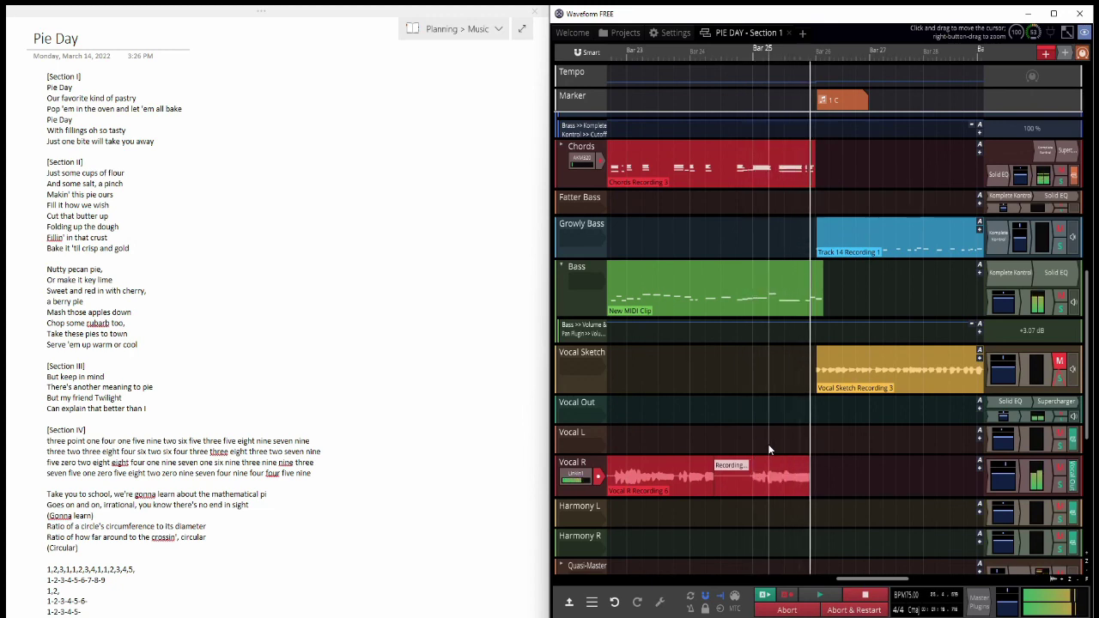
Step: Record a Harmony L part from just before bar 26
scroll(759, 446, "down", 3)
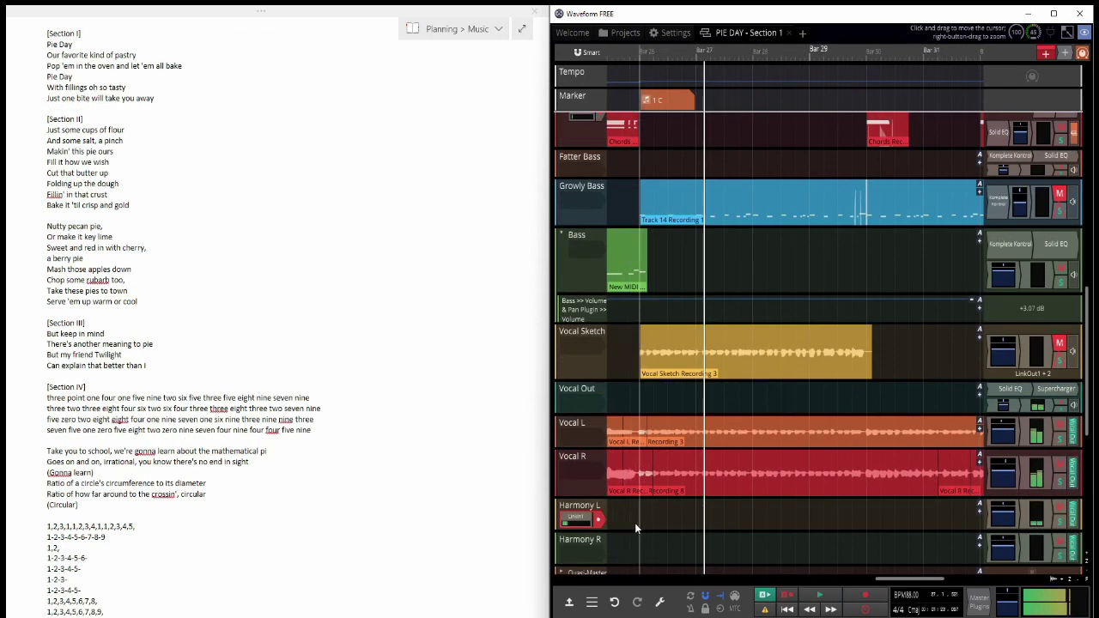
left_click(629, 524)
key("r")
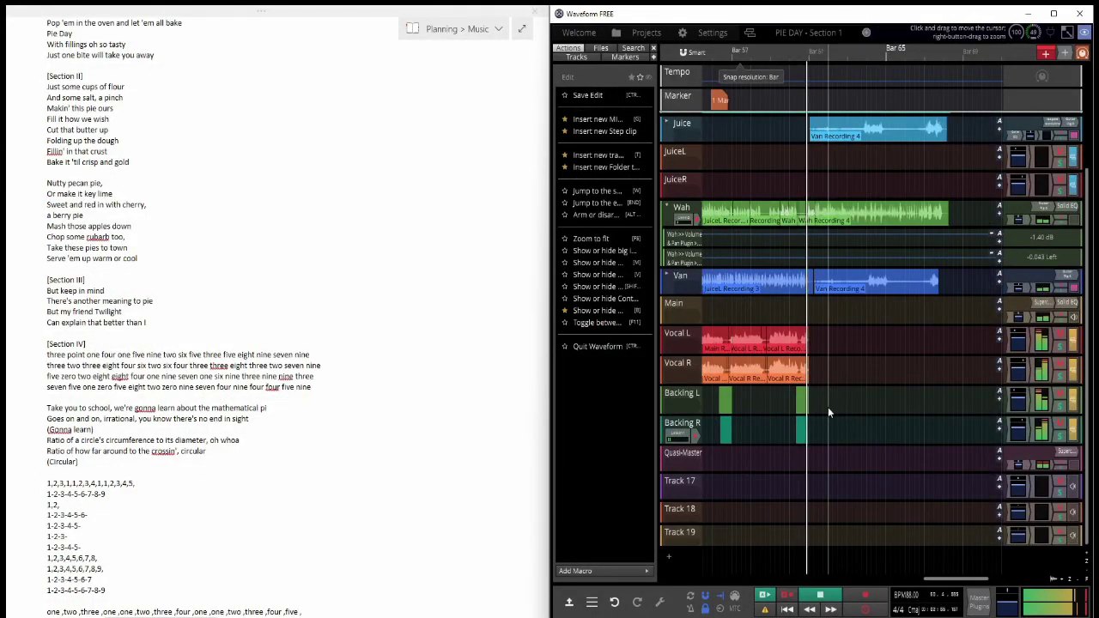
Step: Reassign the vocal input from Backing R to Backing L and record a backing take from just before bar 61
left_click_drag(678, 434, 685, 405)
left_click(694, 347)
scroll(713, 414, "up", 2)
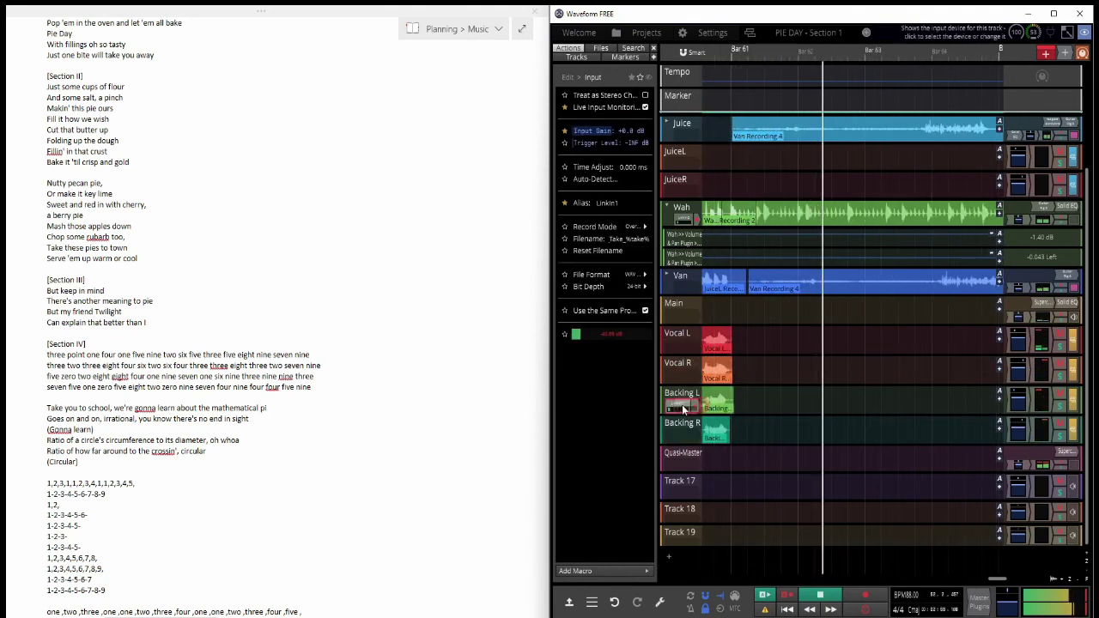
left_click(695, 406)
key("space")
key("r")
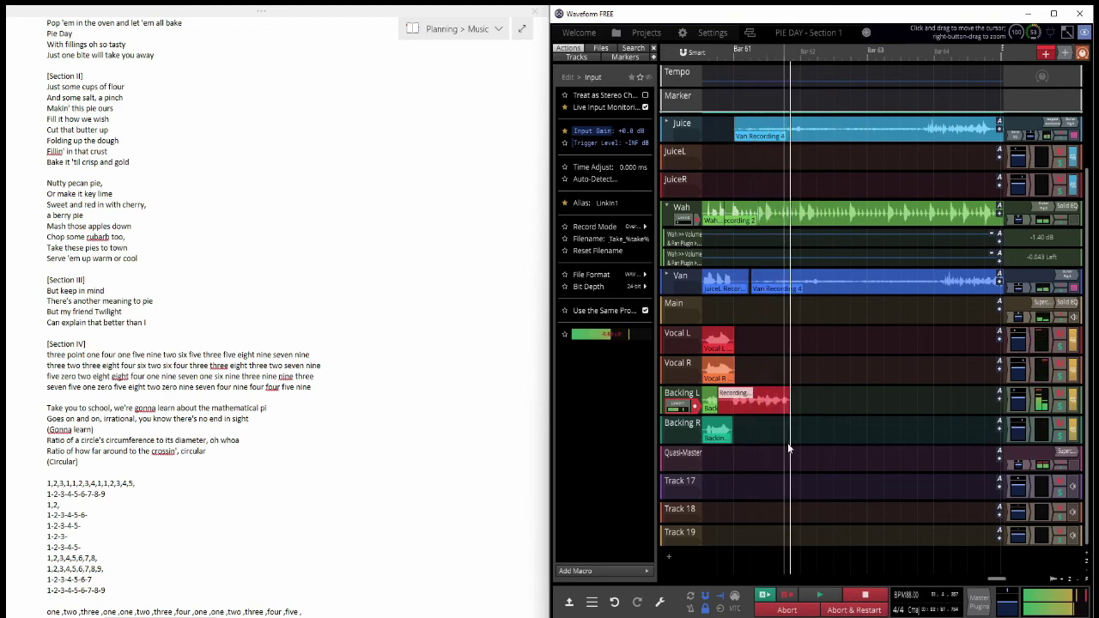
key("space")
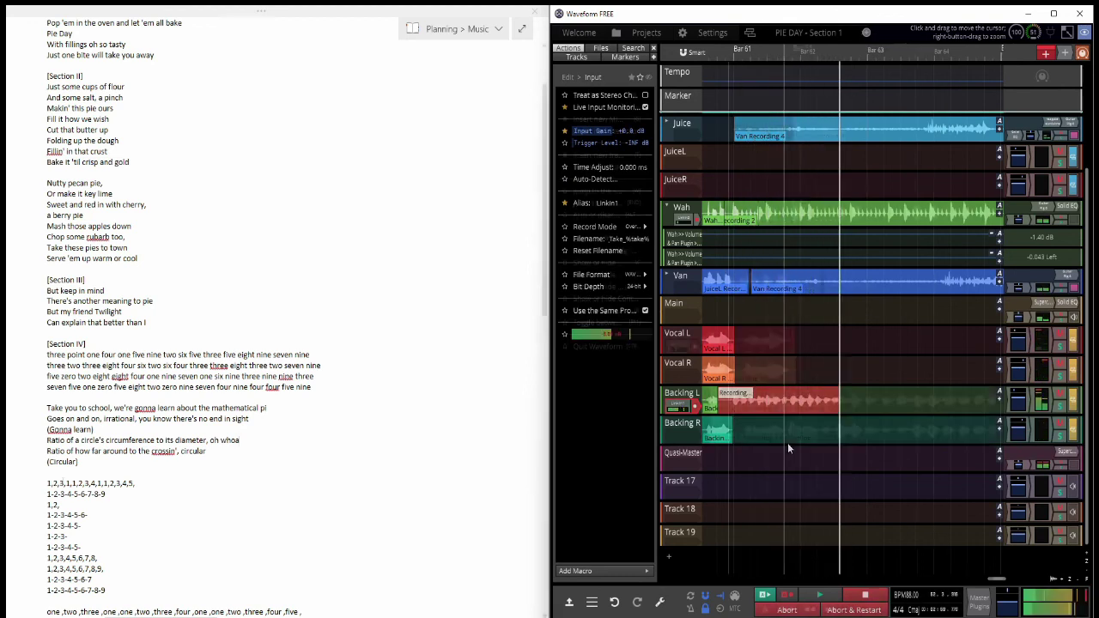
Step: Bold the accented numbers in the first counting line of the Pie Day lyrics note
left_click(96, 483)
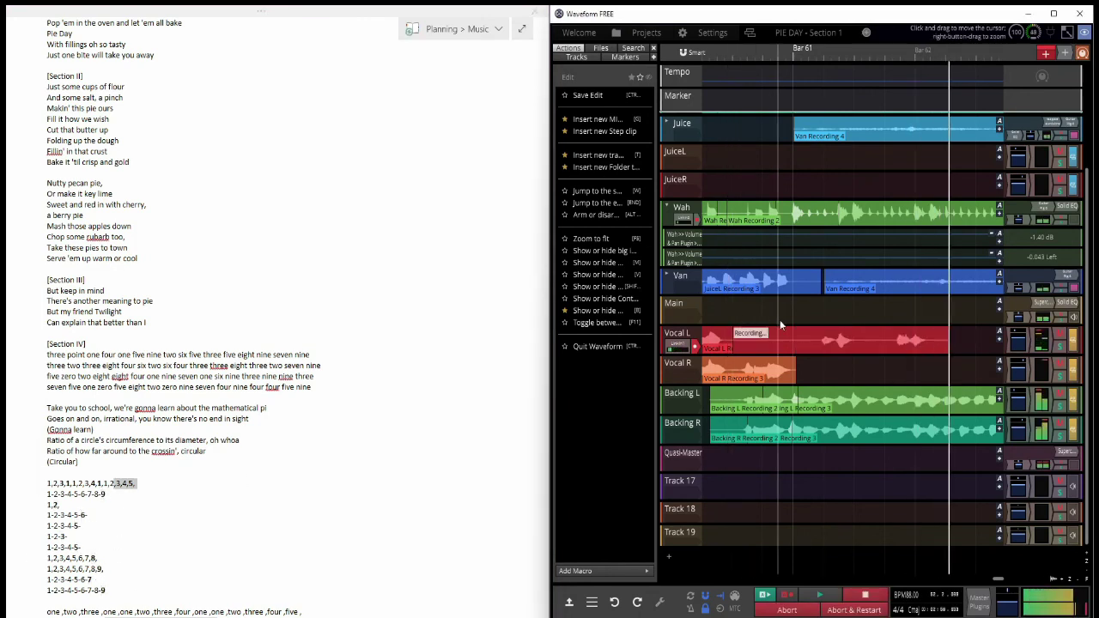
scroll(779, 336, "down", 2)
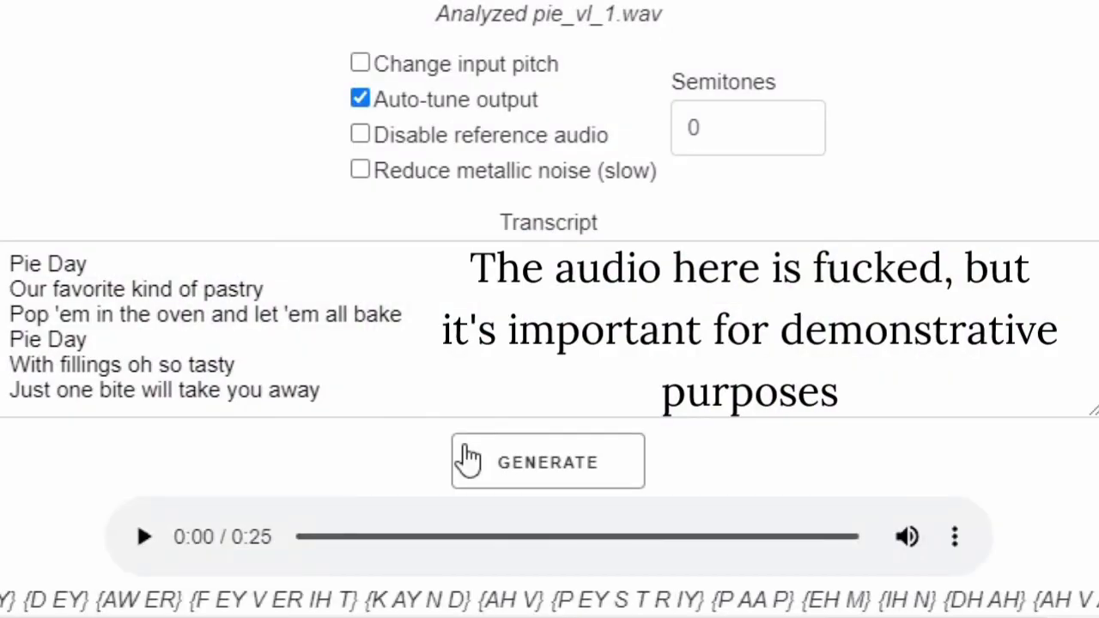
Step: Play back the generated, auto-tuned Pie Day vocal based on pie_vl_1.wav
left_click(143, 538)
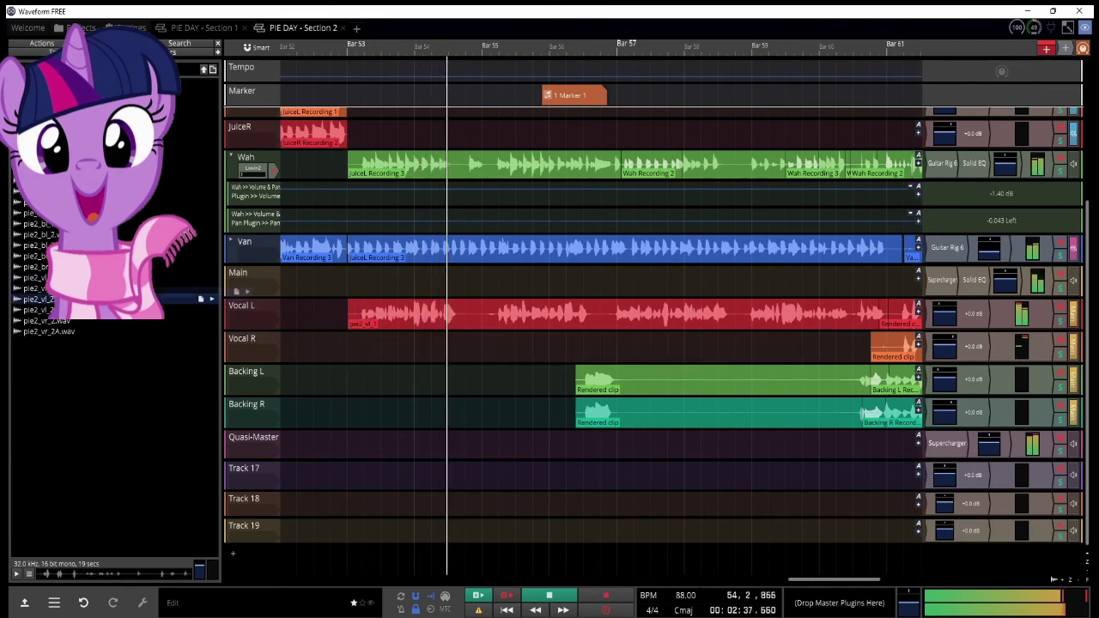
Step: Place pie2_vr_2.wav on the Vocal R track at bar 53 and cut the first rendered clip from Backing L
left_click_drag(49, 321, 344, 348)
scroll(366, 347, "up", 1)
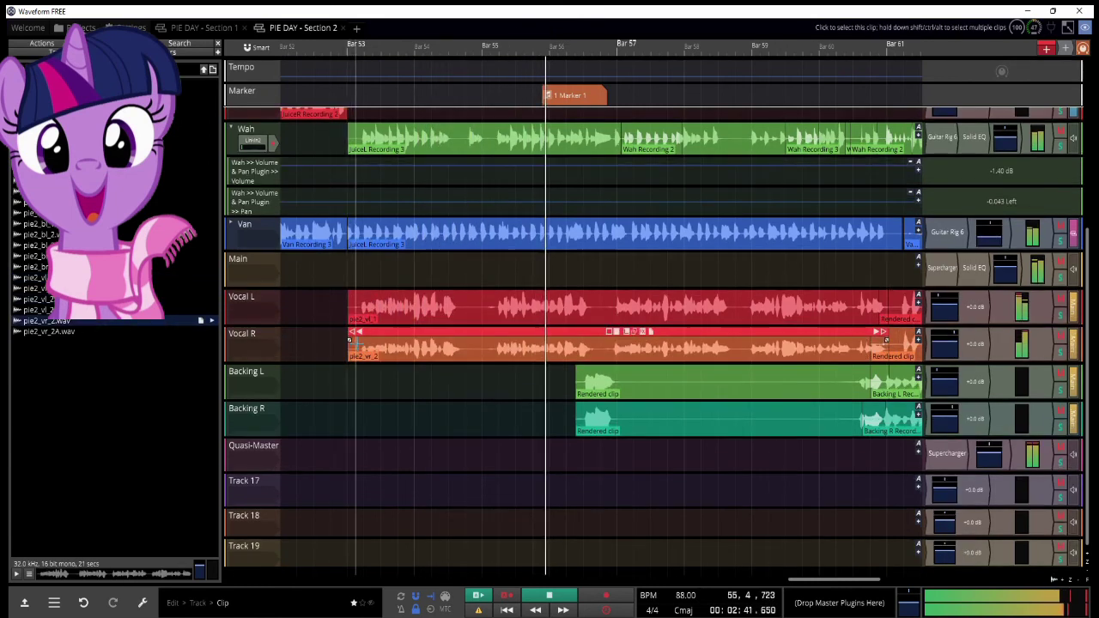
scroll(369, 347, "down", 3)
scroll(520, 372, "up", 5)
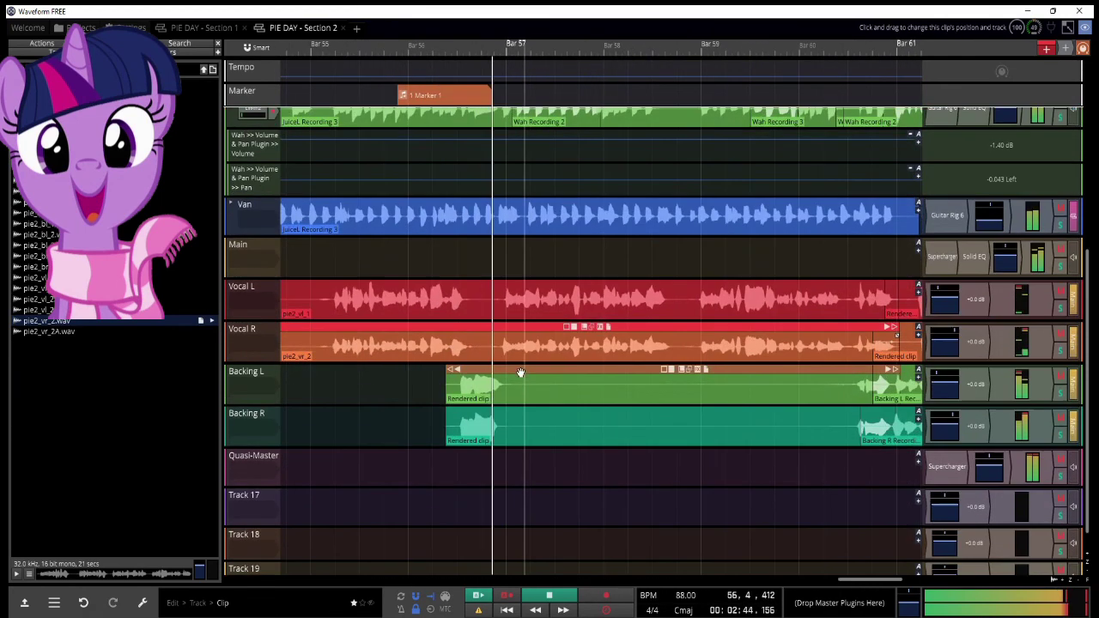
left_click(520, 371)
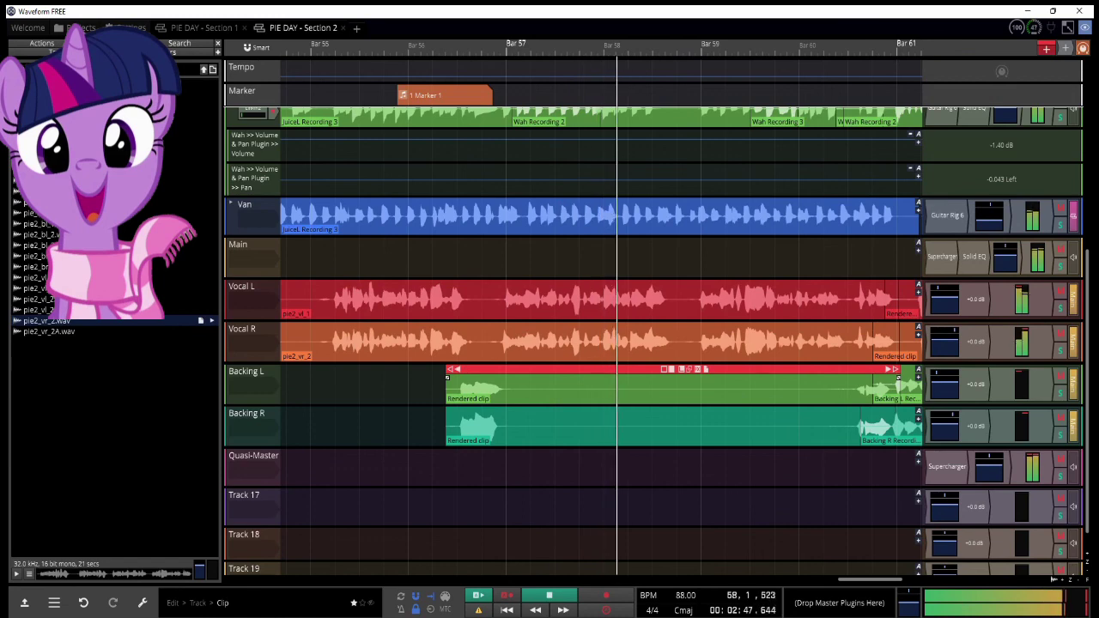
key("ctrl+x")
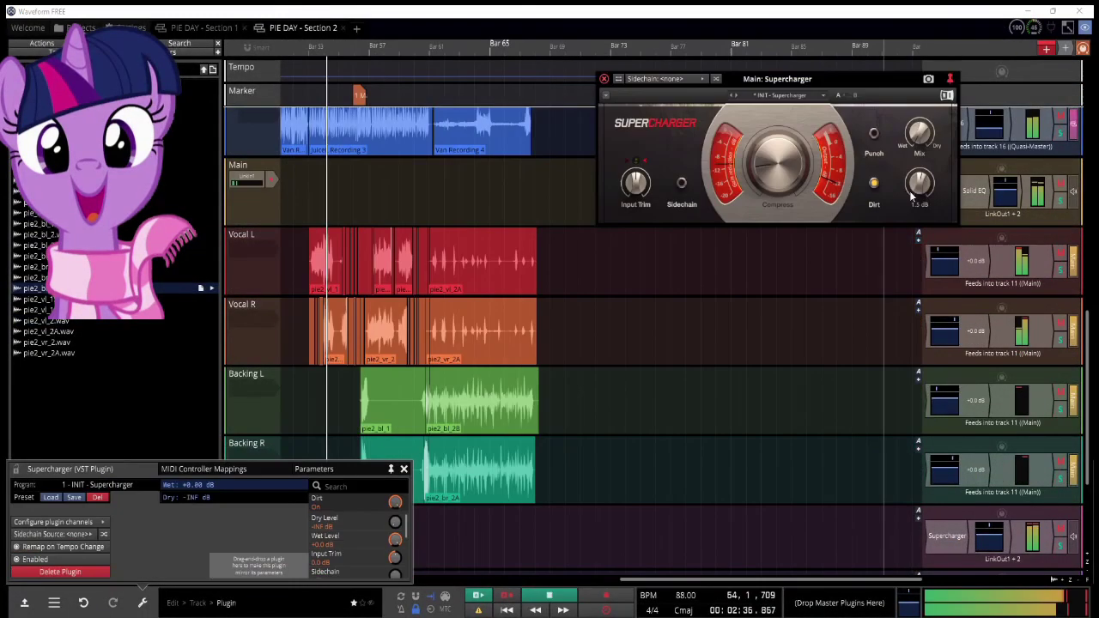
Step: Close the Supercharger editor and insert another plugin ahead of it on the Main track
scroll(315, 249, "up", 4)
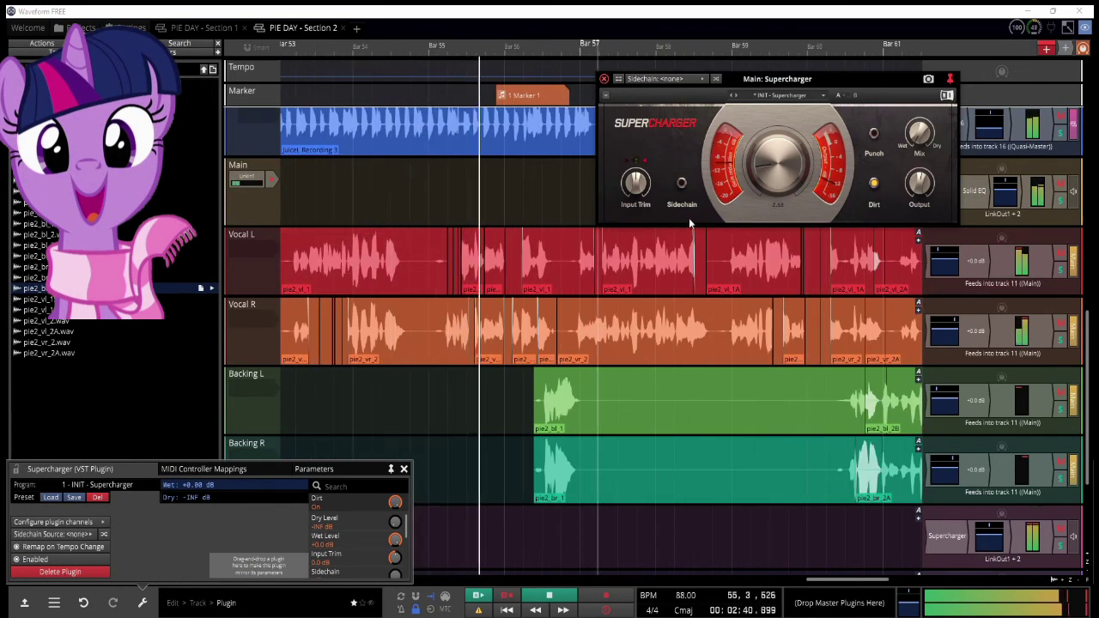
left_click(604, 79)
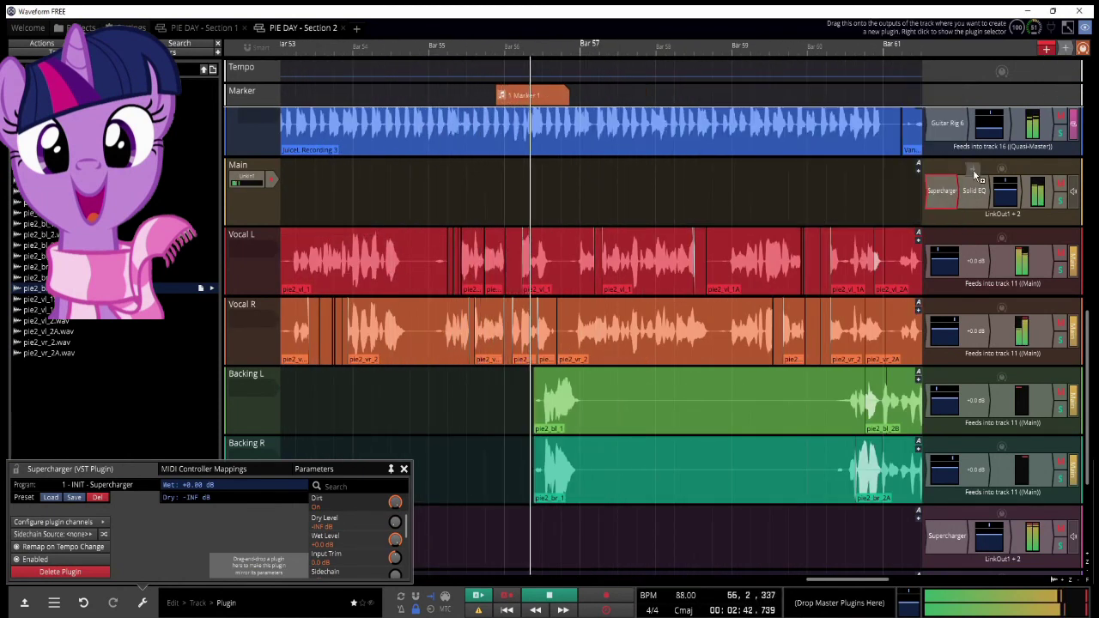
left_click(934, 203)
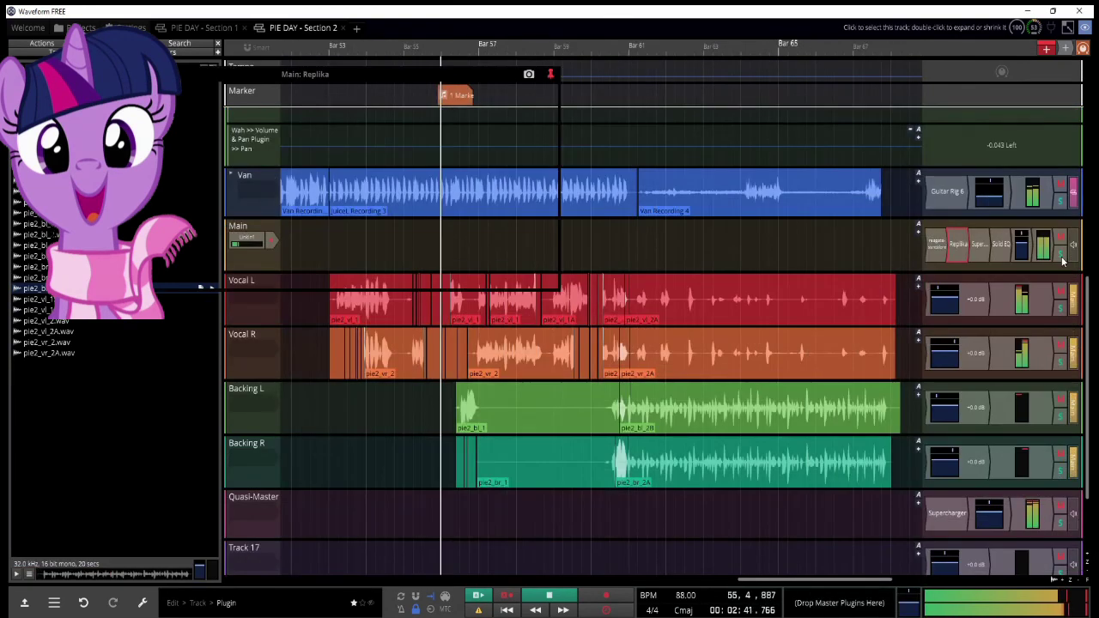
Step: Solo the Main track and set its Replika delay to Straight 1/16 with an 86% / 14% mix
left_click(1061, 257)
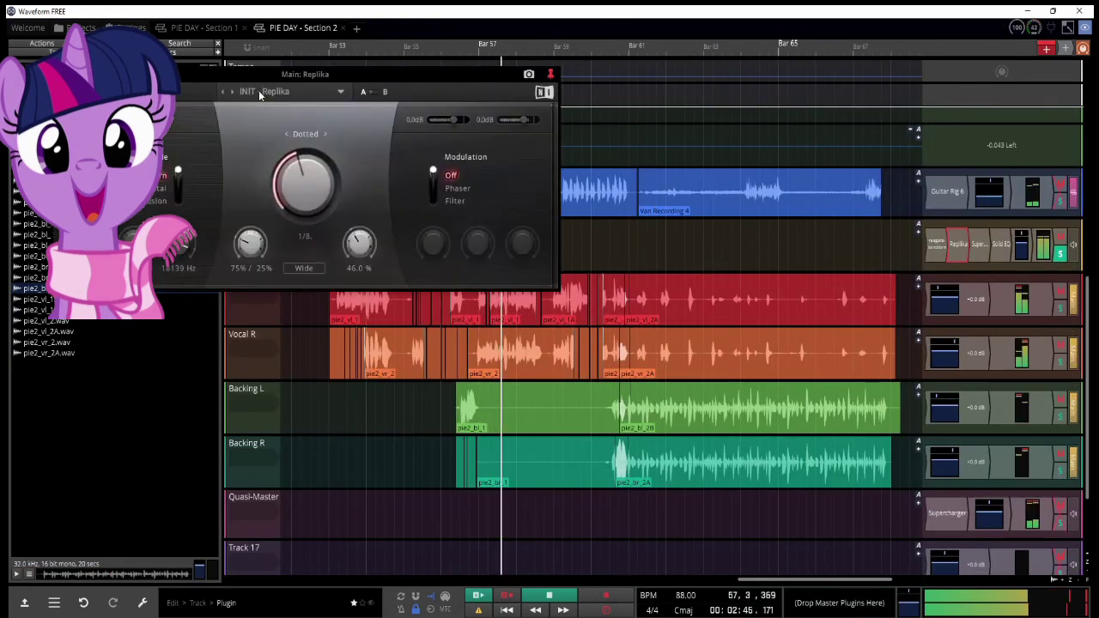
left_click(261, 93)
left_click(269, 92)
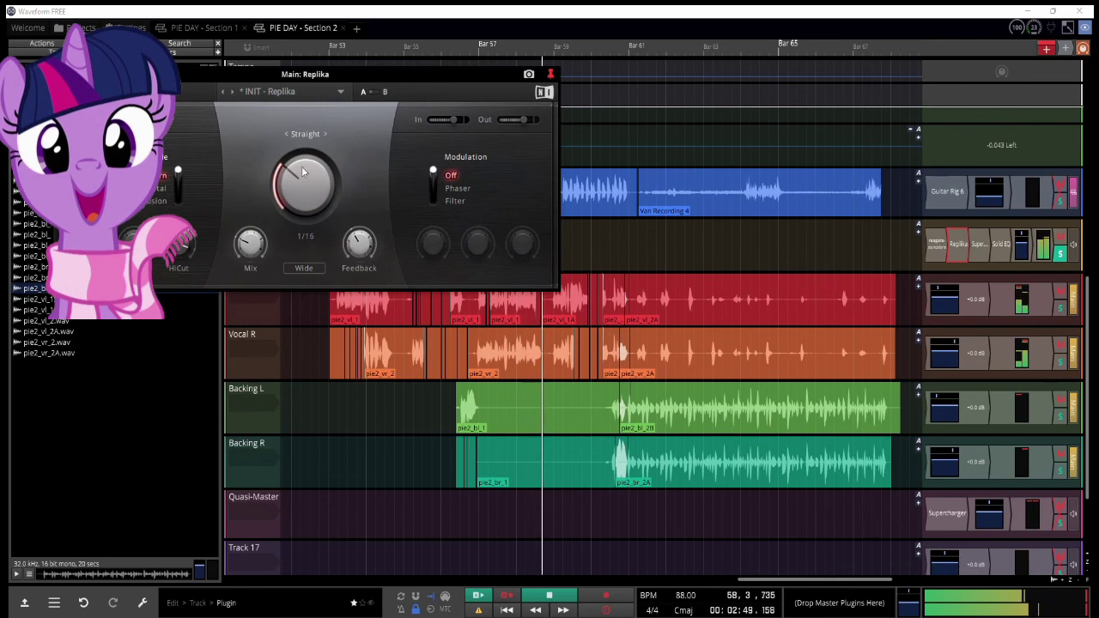
left_click_drag(302, 182, 302, 162)
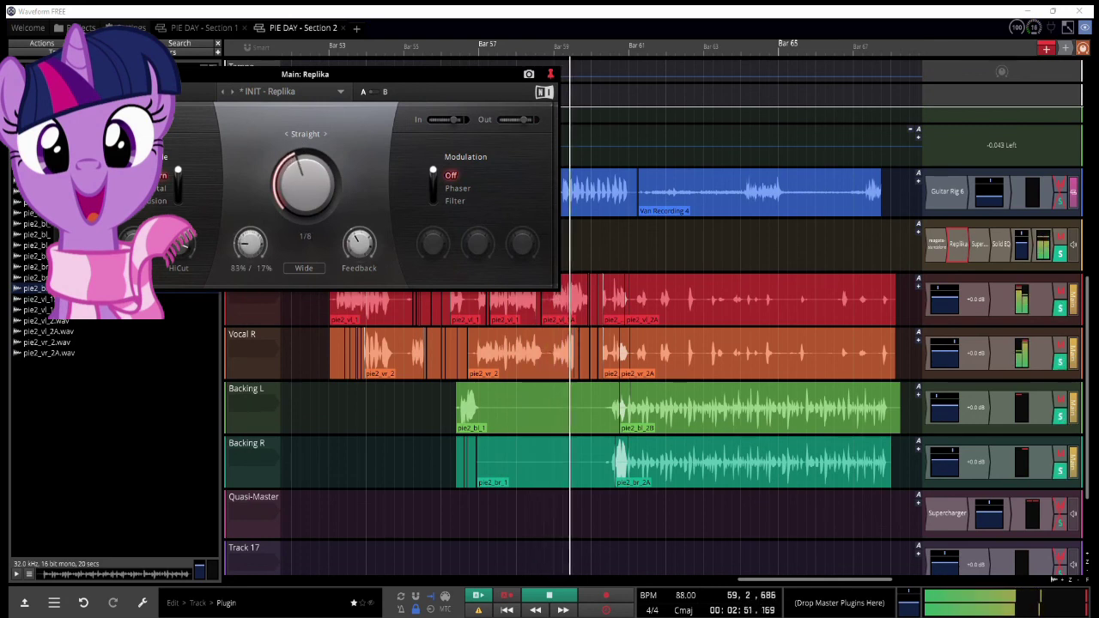
left_click(307, 270)
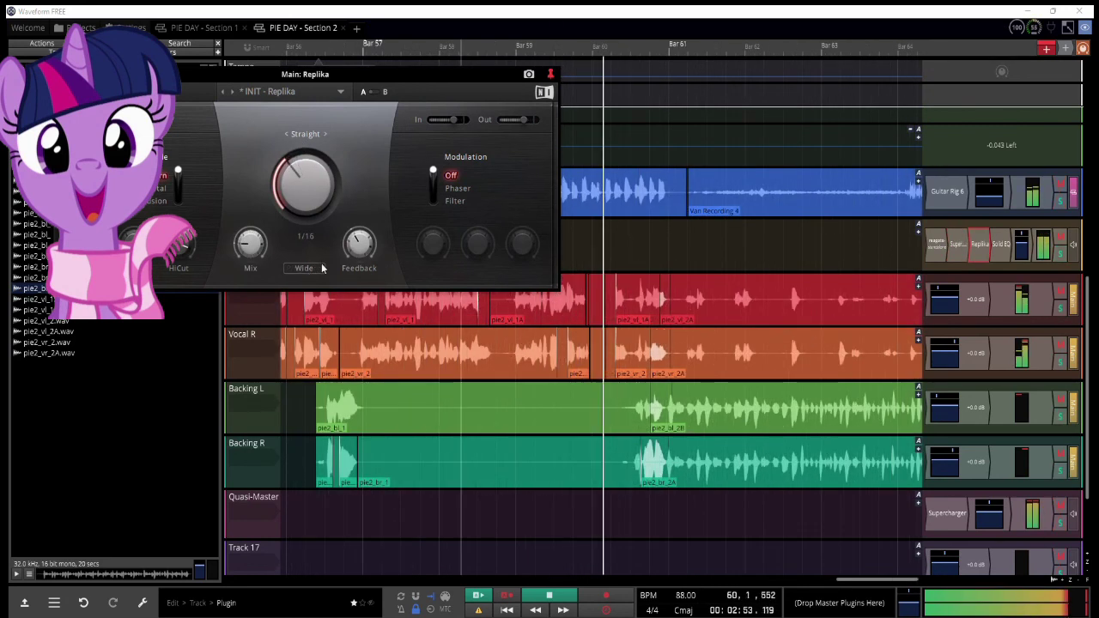
left_click_drag(250, 244, 250, 247)
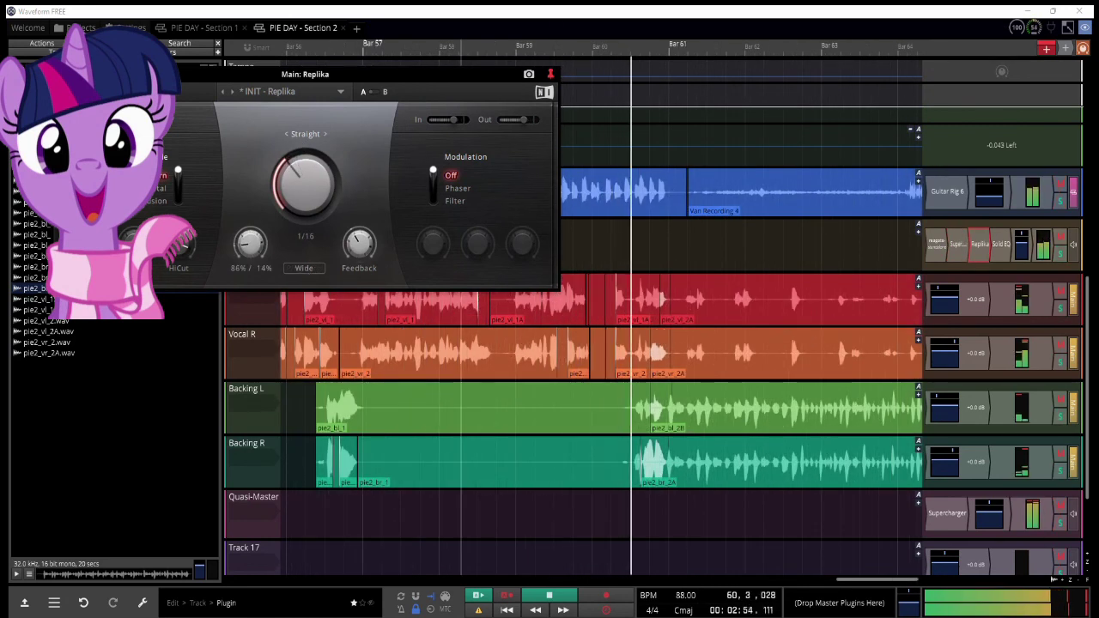
key("Escape")
Step: Audition the twilight_sparkle counting clips on Track 14 against the vocals around bar 61
scroll(547, 241, "down", 4)
scroll(696, 261, "up", 2)
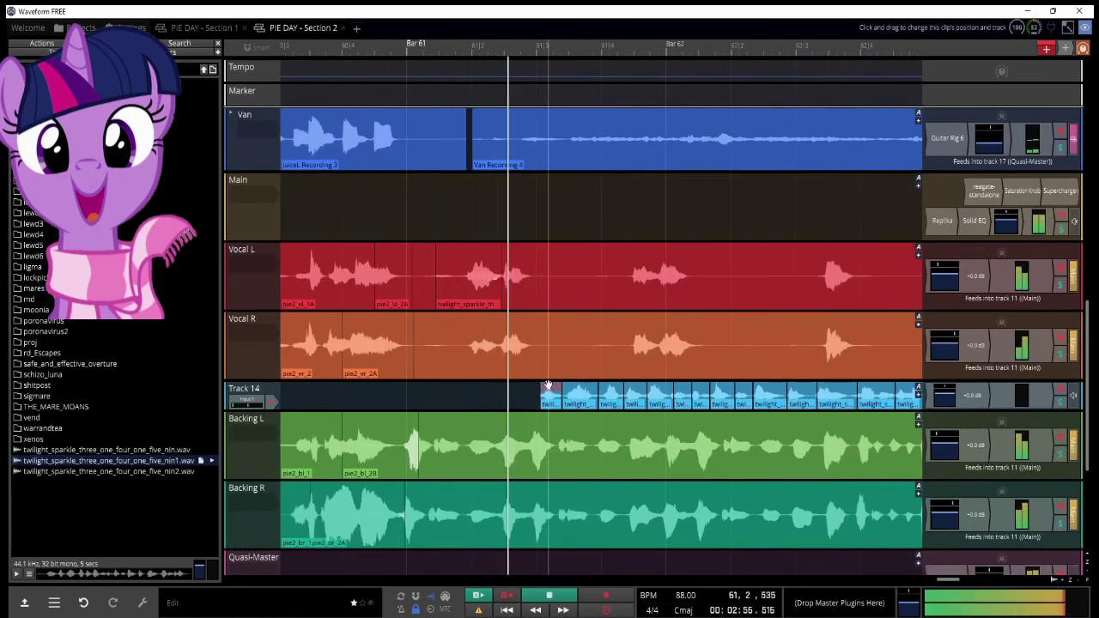
key("space")
key("space")
key("space")
key("space")
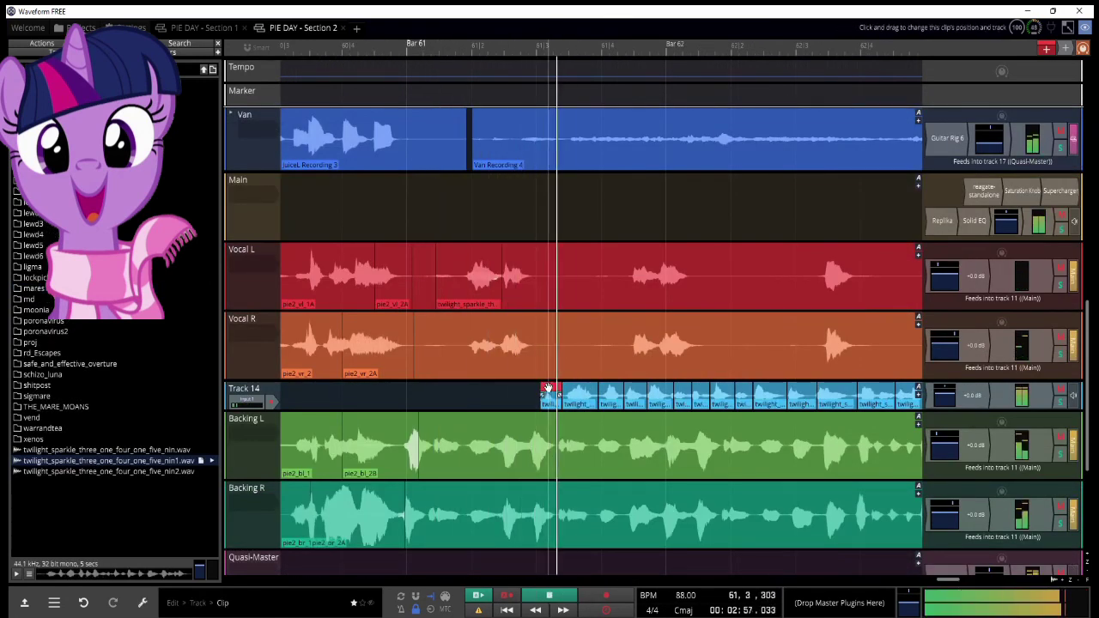
left_click(461, 392)
key("space")
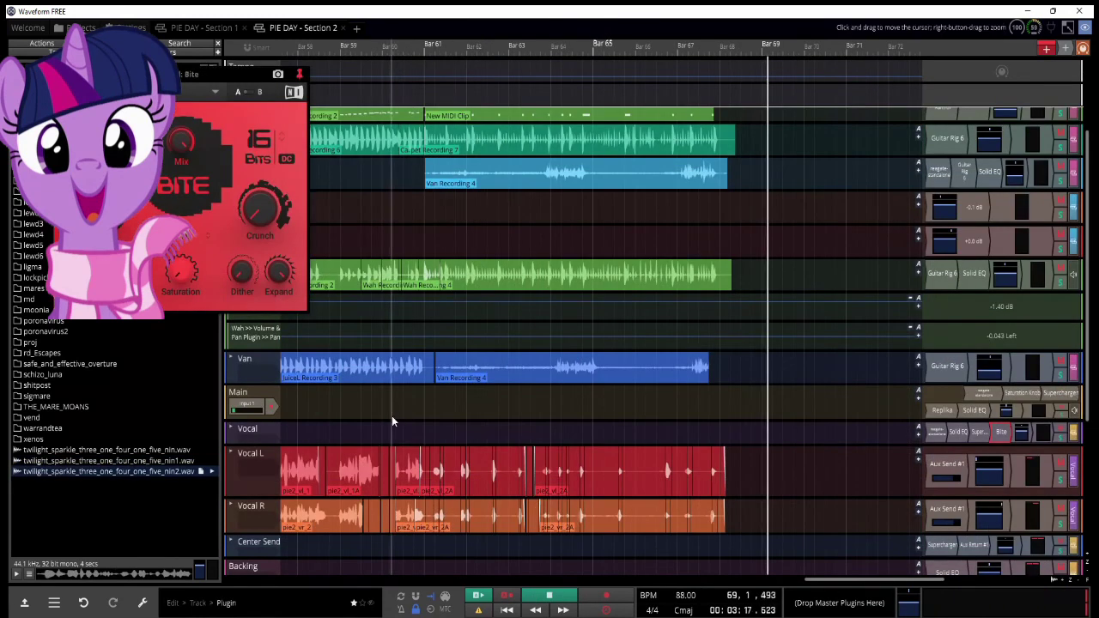
Step: Play from around bar 60 and lower the sample rate of Bite on the Vocal track to 14.8 kHz
left_click(392, 417)
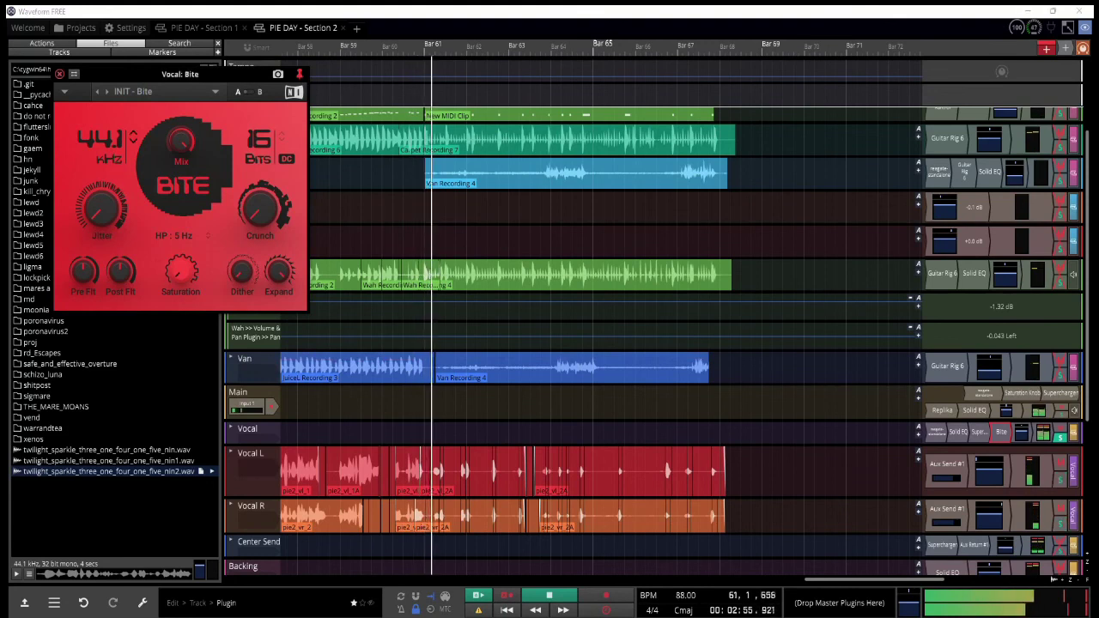
left_click_drag(115, 148, 115, 193)
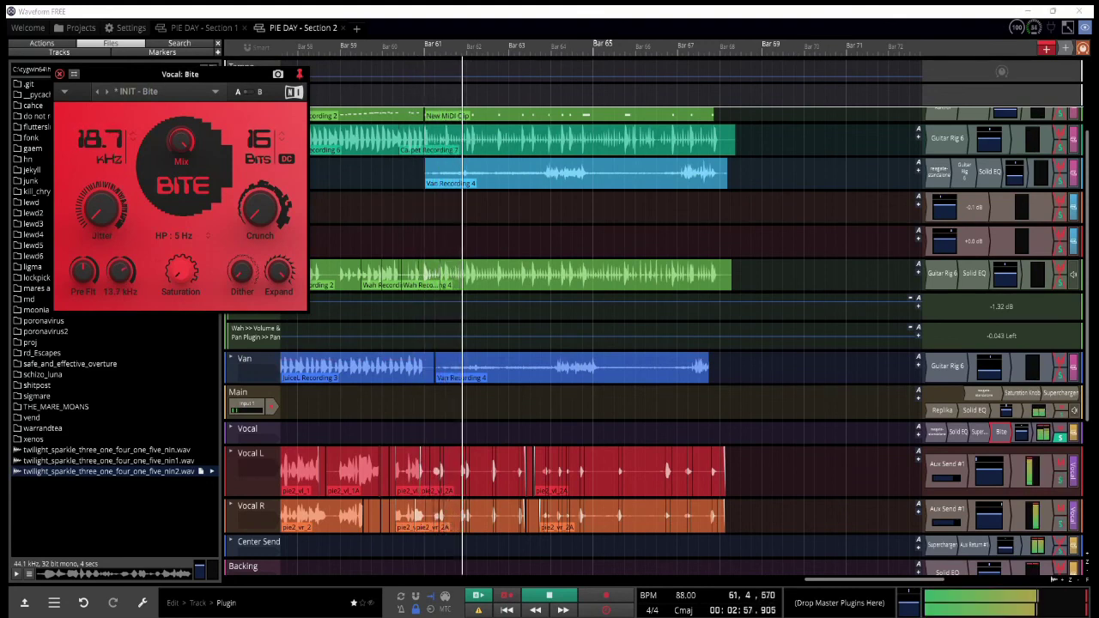
left_click_drag(112, 142, 112, 156)
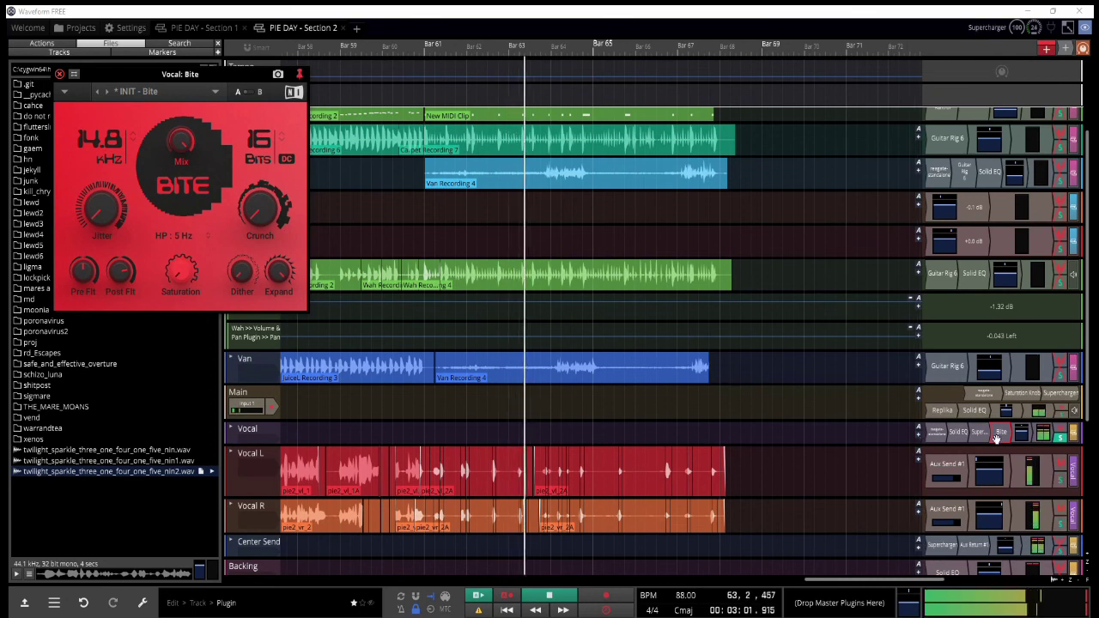
Step: Listen to the vocals around bars 63 and 64 and open the first plugin on the Vocal track
scroll(529, 422, "up", 2)
left_click(508, 422)
scroll(569, 444, "up", 2)
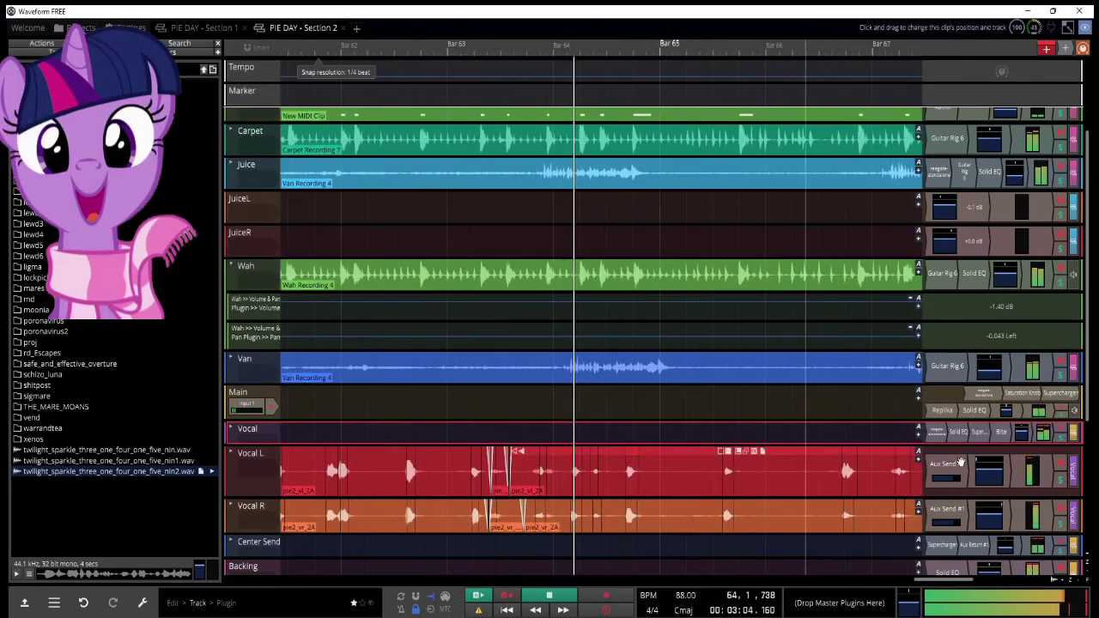
double_click(936, 432)
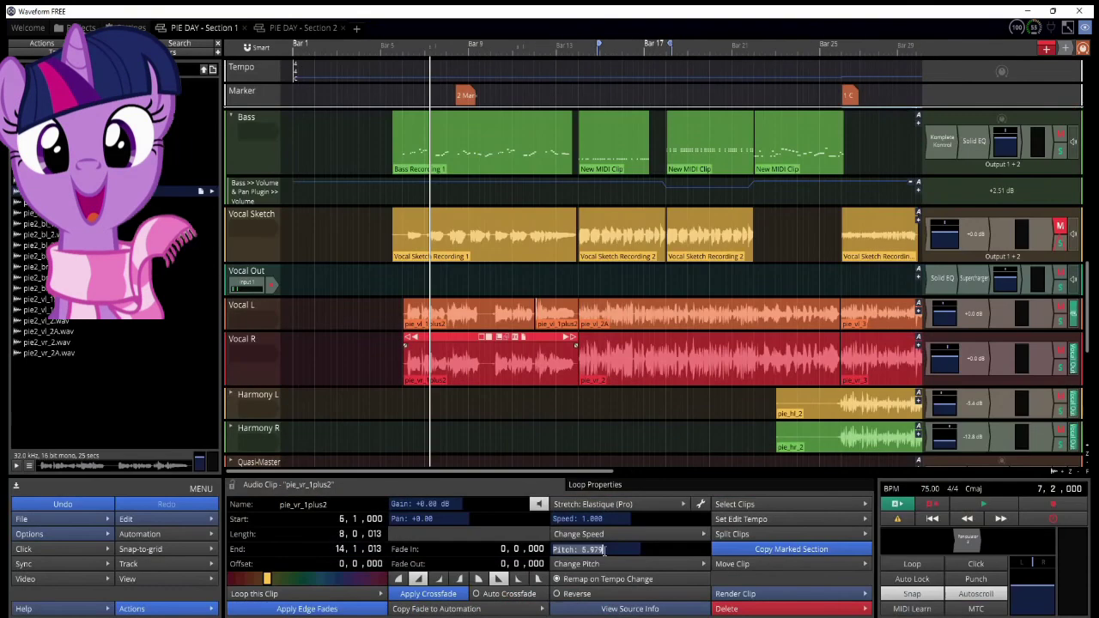
Step: Set the pitch of the pie_vr_1plus2 clip on Vocal R to -2 and play it back
type("-2")
key("Return")
key("space")
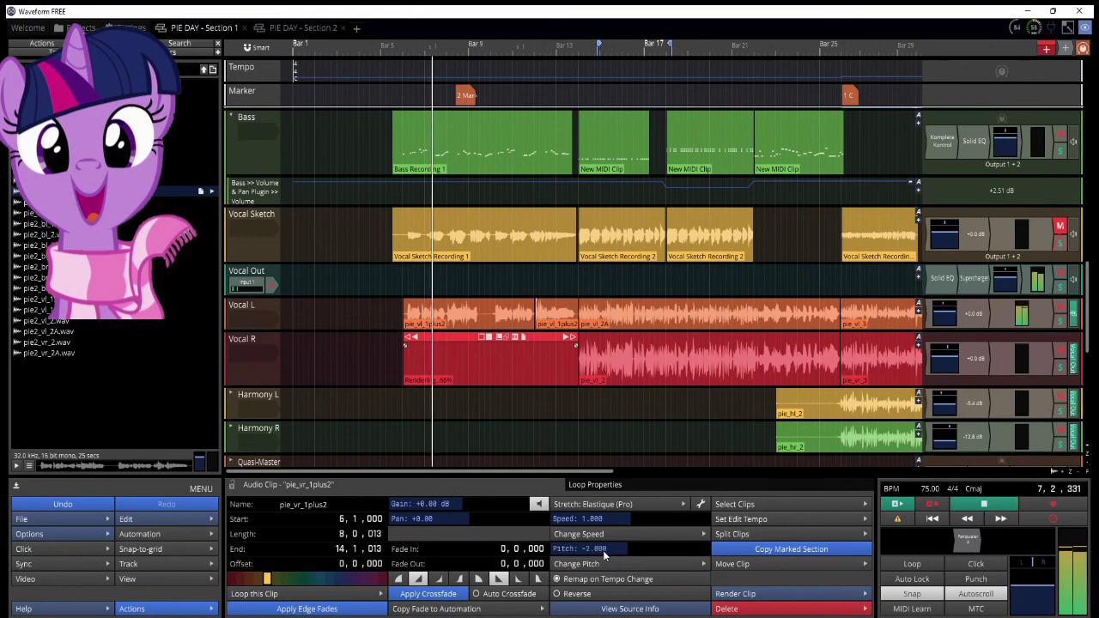
Step: Change an Elastique stretch option for the pie_vr_1plus2 clip on Vocal R
left_click(478, 89)
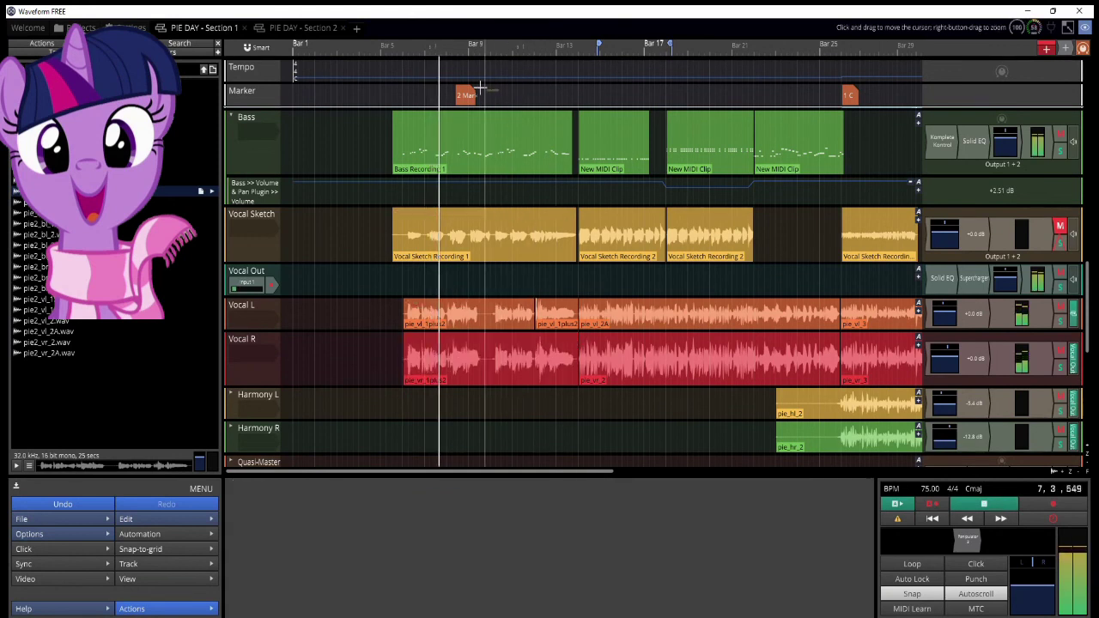
left_click(470, 339)
left_click(700, 504)
left_click(740, 390)
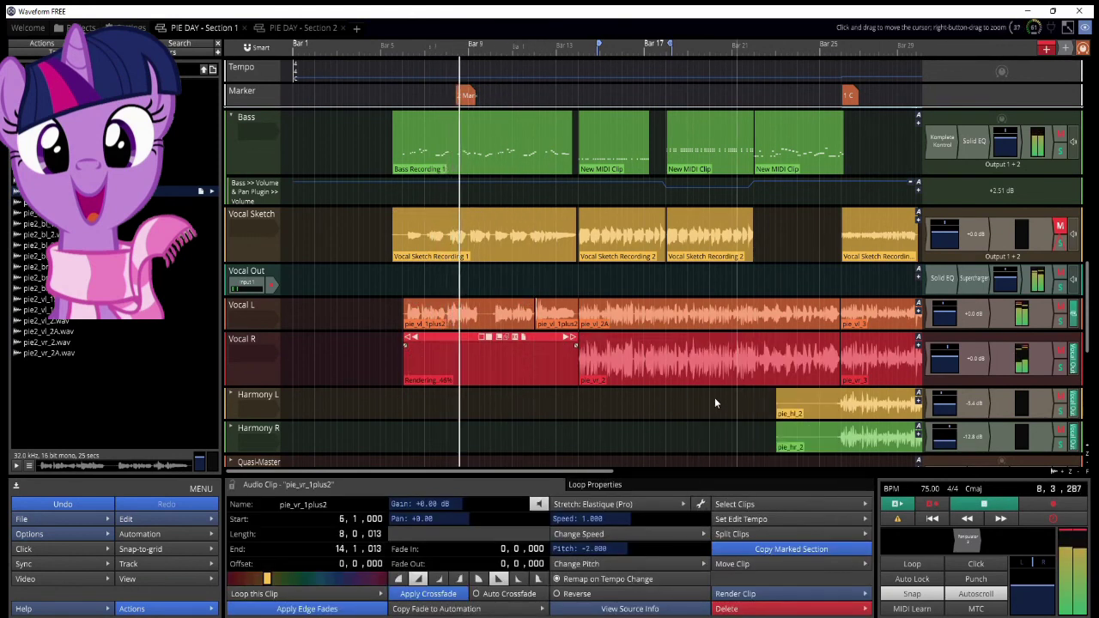
scroll(402, 371, "up", 5)
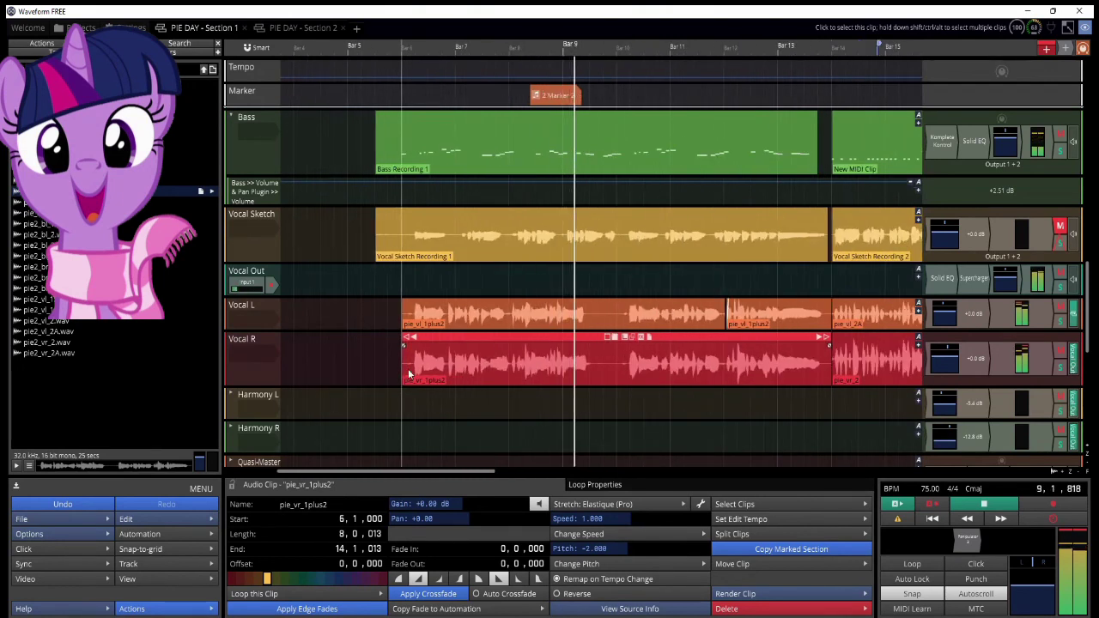
Step: Play from about bar 6 and pan the Vocal R track to +0.266 right
left_click(408, 370)
left_click(950, 347)
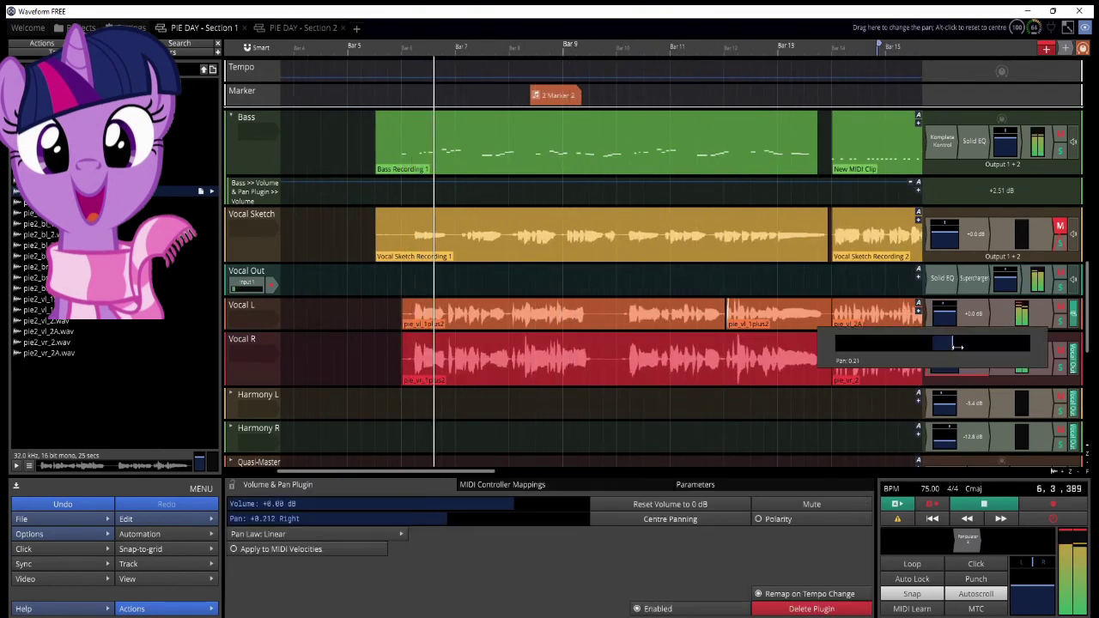
scroll(601, 306, "down", 3)
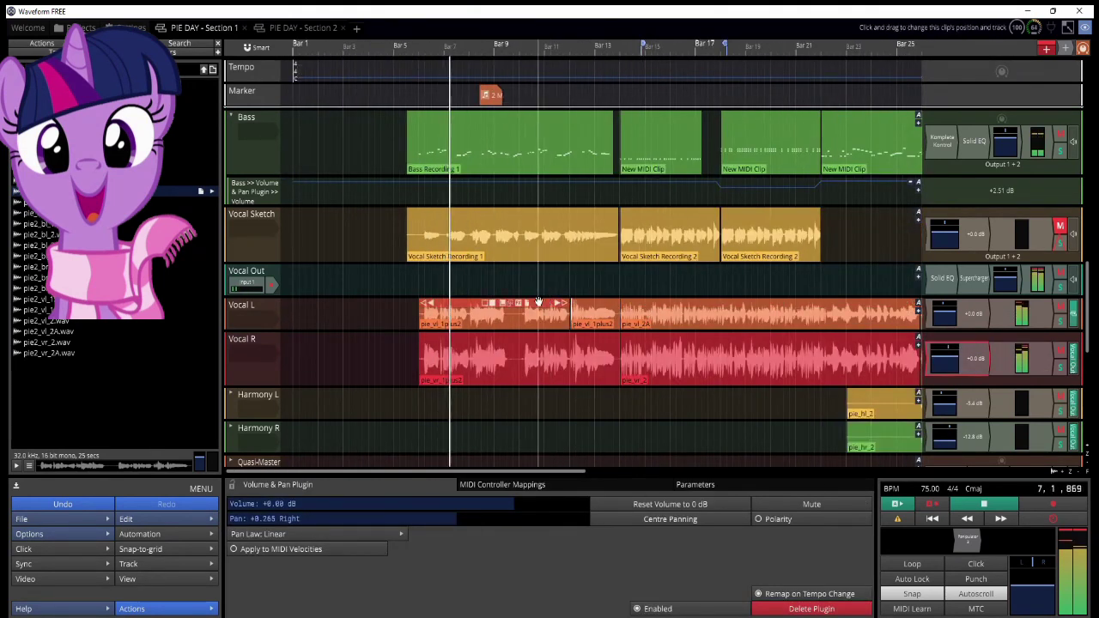
Step: Raise the threshold of the highest reaxcomp-standalone band on Vocal Out to -12.1 dB
scroll(533, 301, "up", 2)
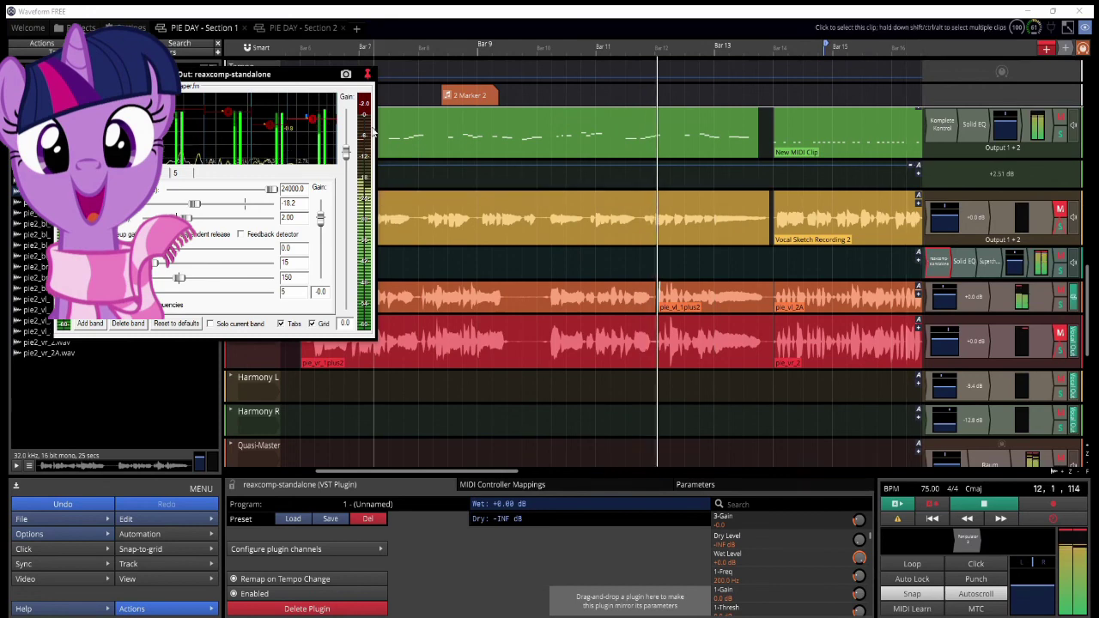
left_click_drag(311, 119, 311, 113)
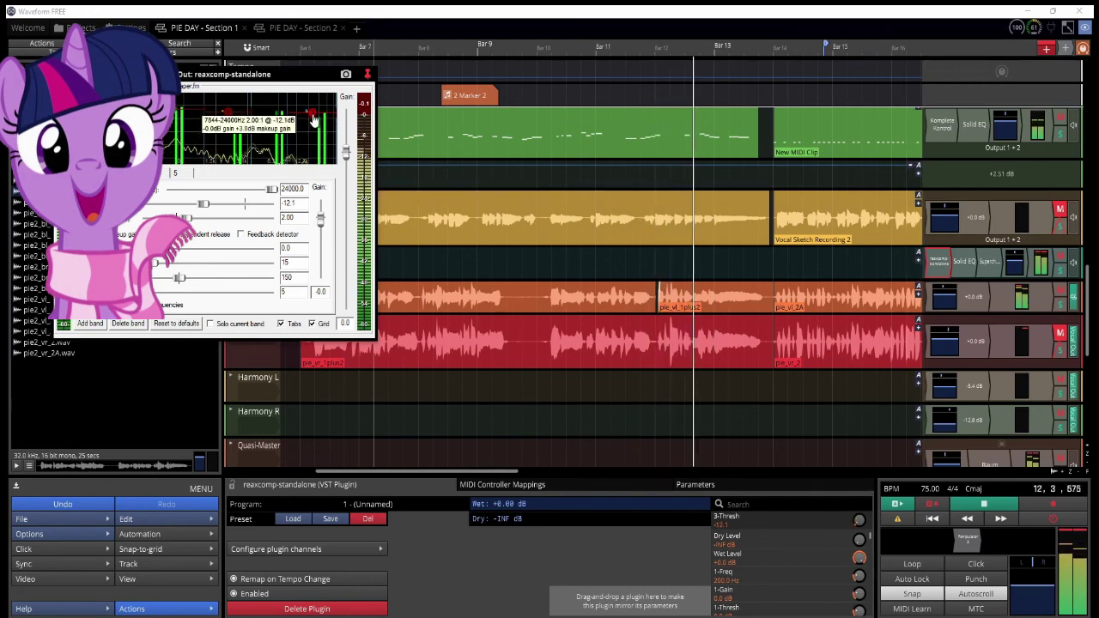